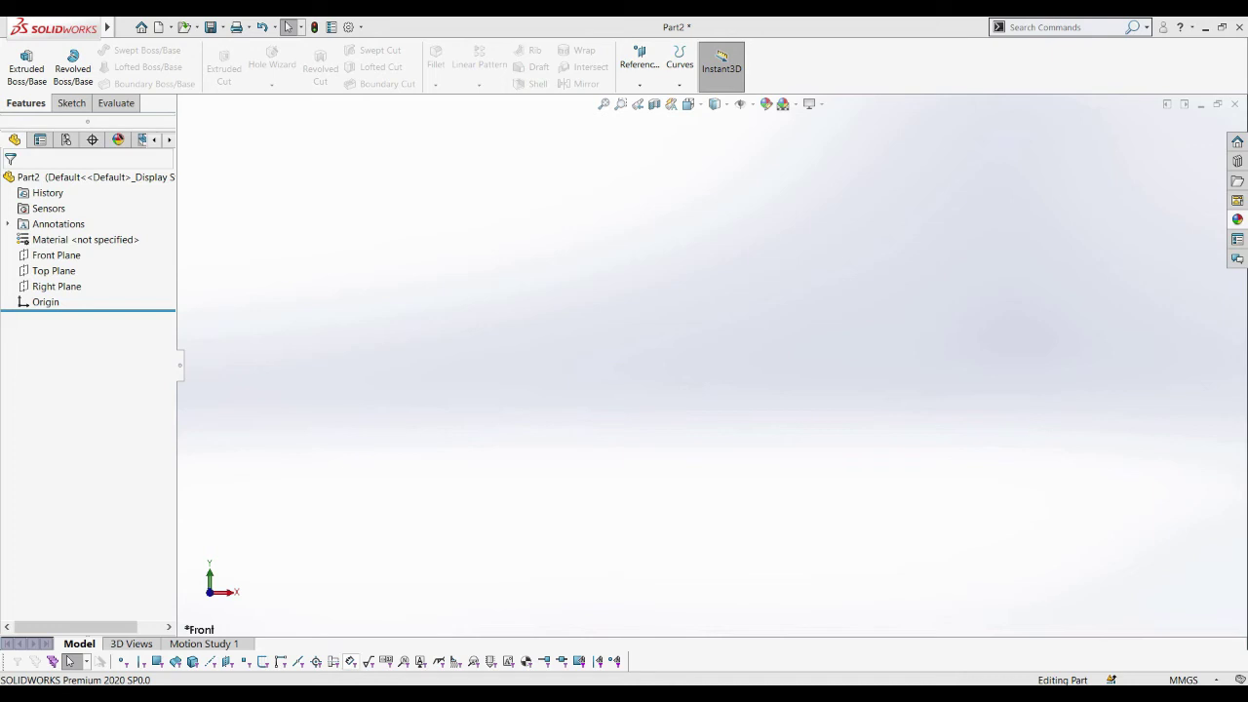
# Start a new sketch on the Front Plane and pick the 3 Point Arc tool
pyautogui.click(51, 256)
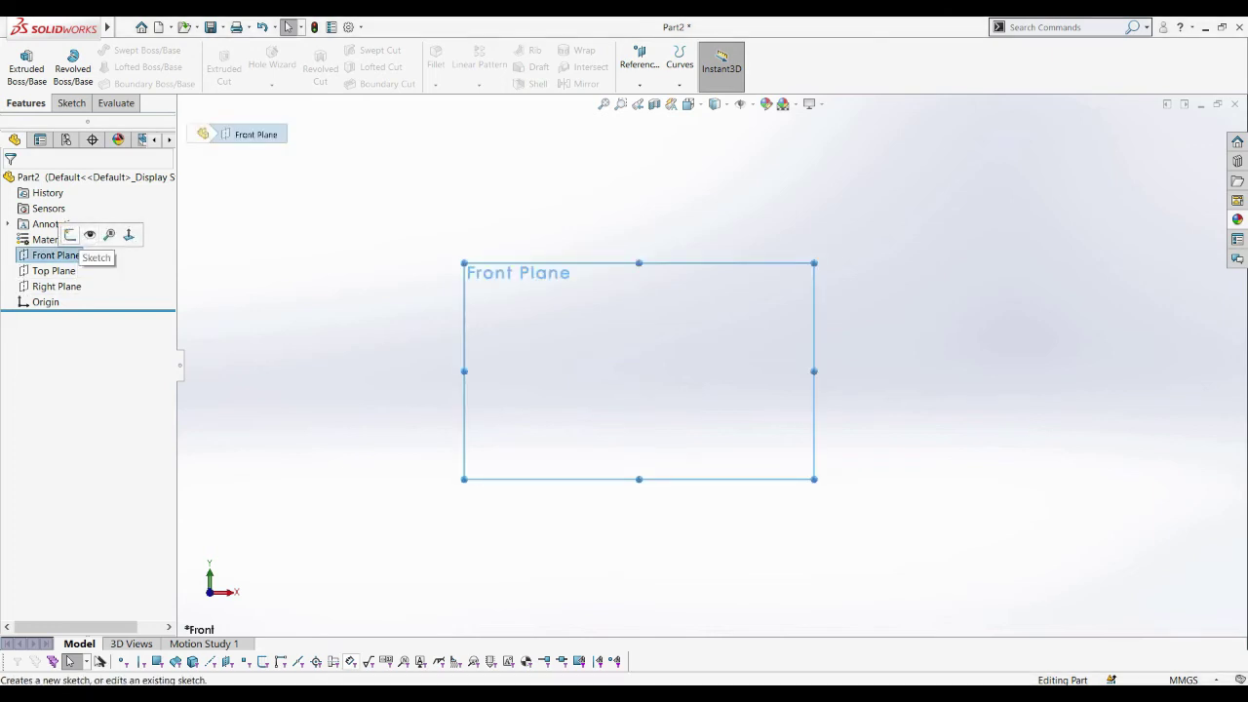
pyautogui.click(70, 235)
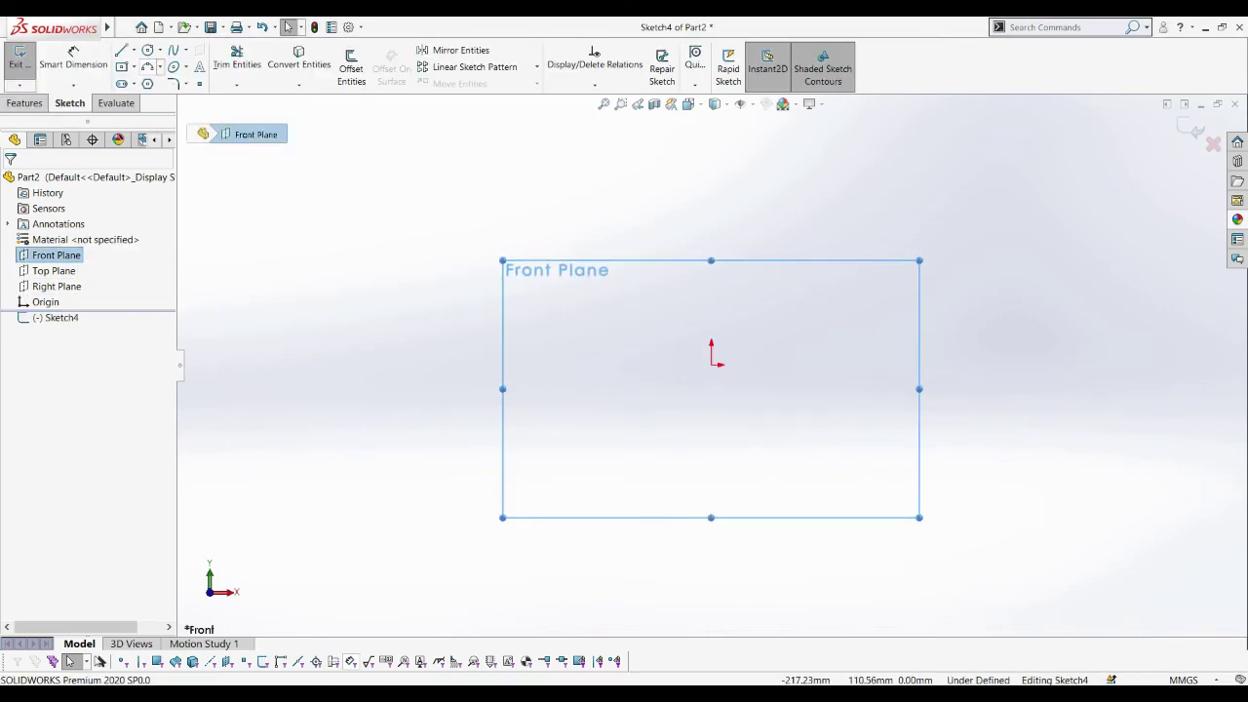
pyautogui.click(147, 66)
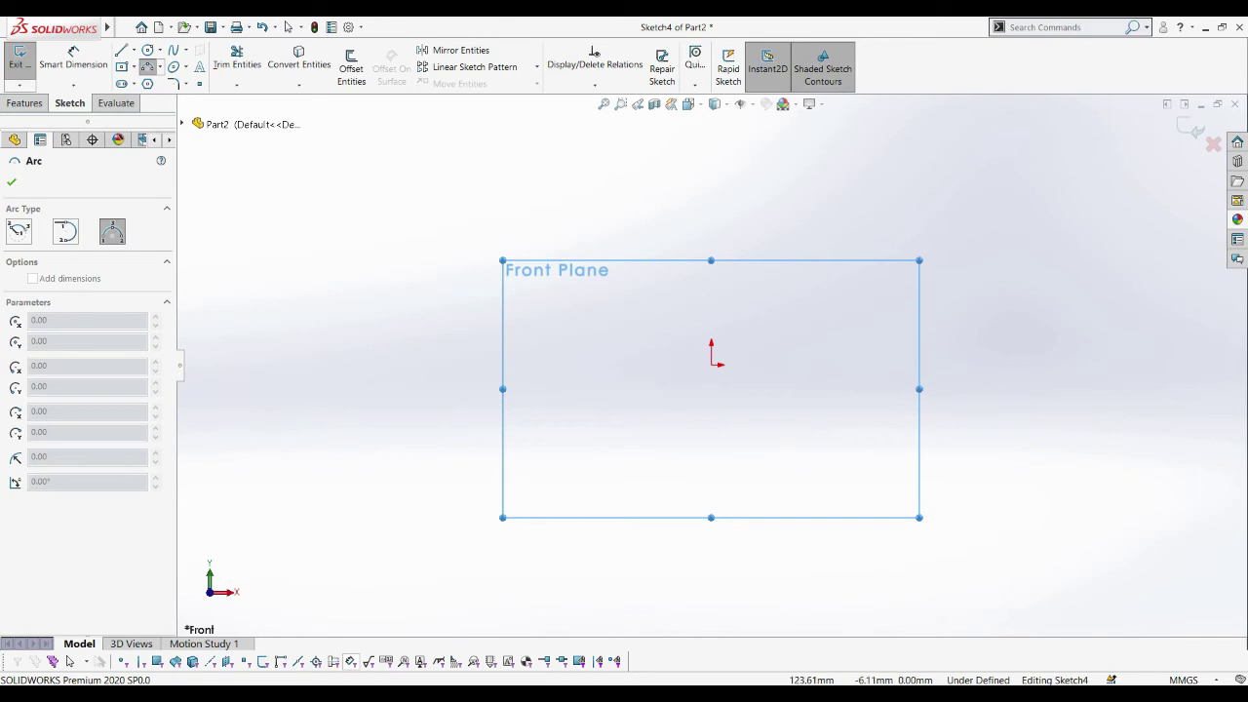
pyautogui.scroll(-2, 1091, 425)
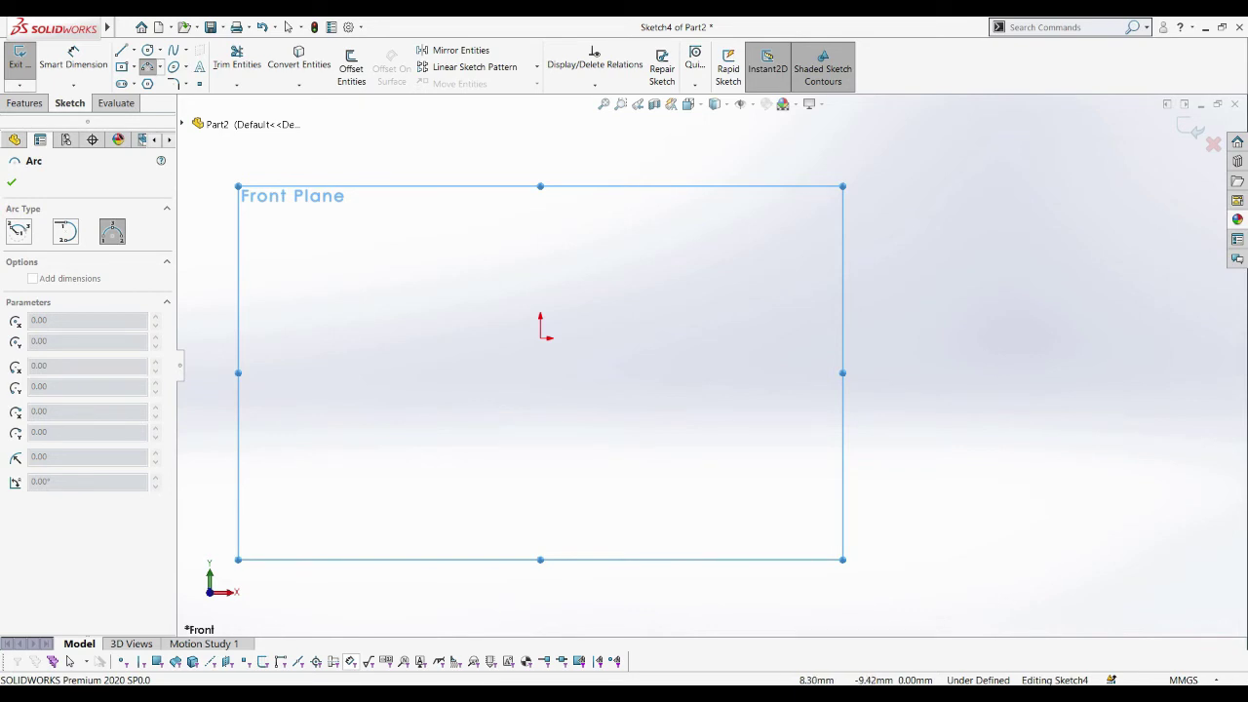
# Draw a three-point arch and make its top point coincident with the origin
pyautogui.click(474, 380)
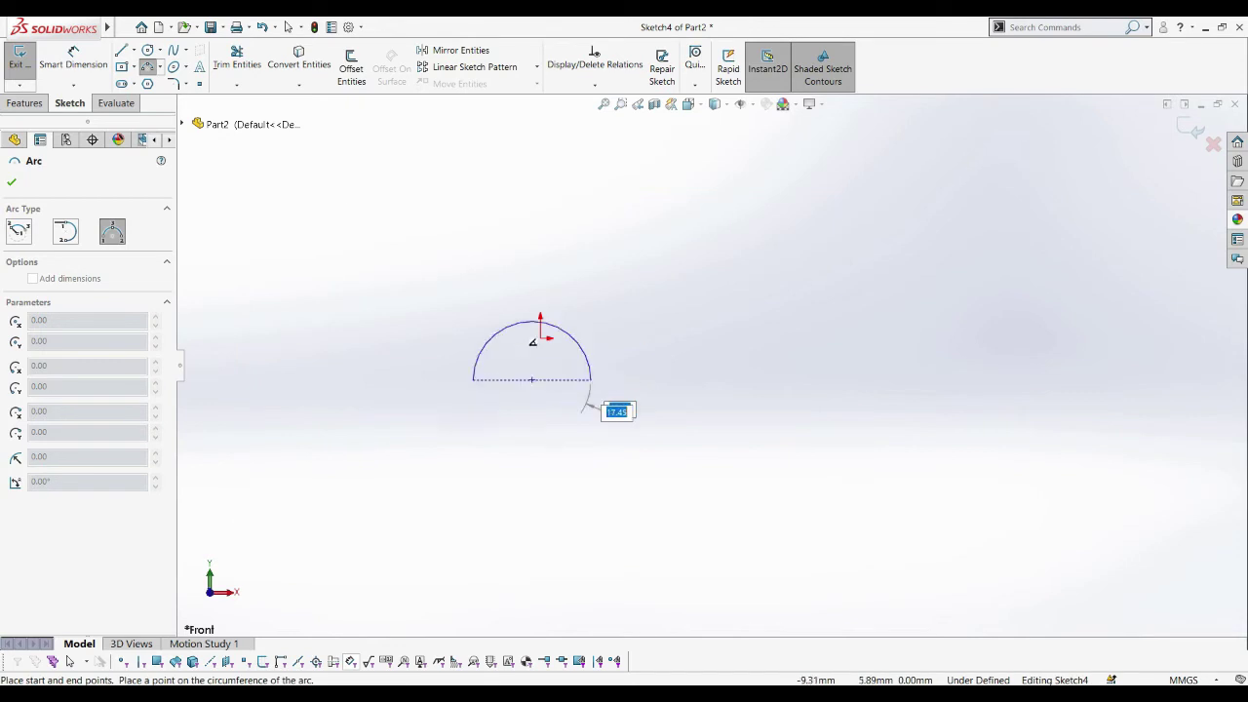
pyautogui.click(743, 471)
pyautogui.press('Escape')
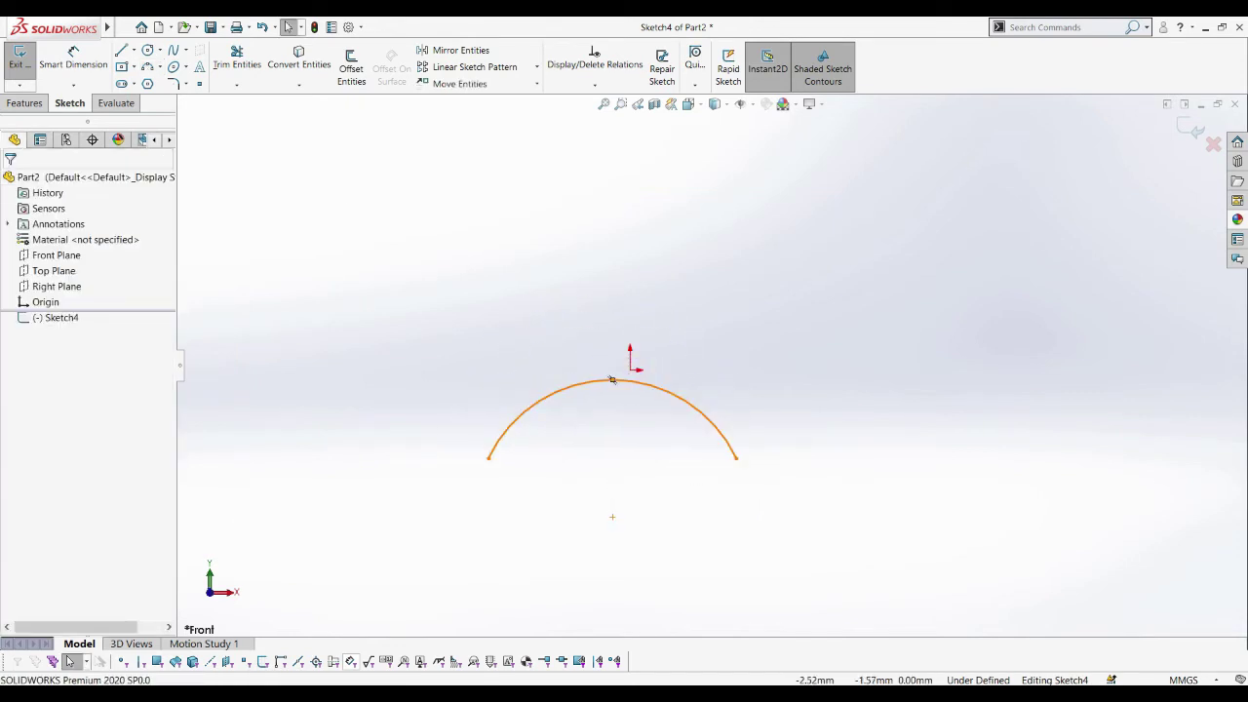
pyautogui.click(611, 379)
pyautogui.keyDown('ctrl'); pyautogui.click(631, 368); pyautogui.keyUp('ctrl')
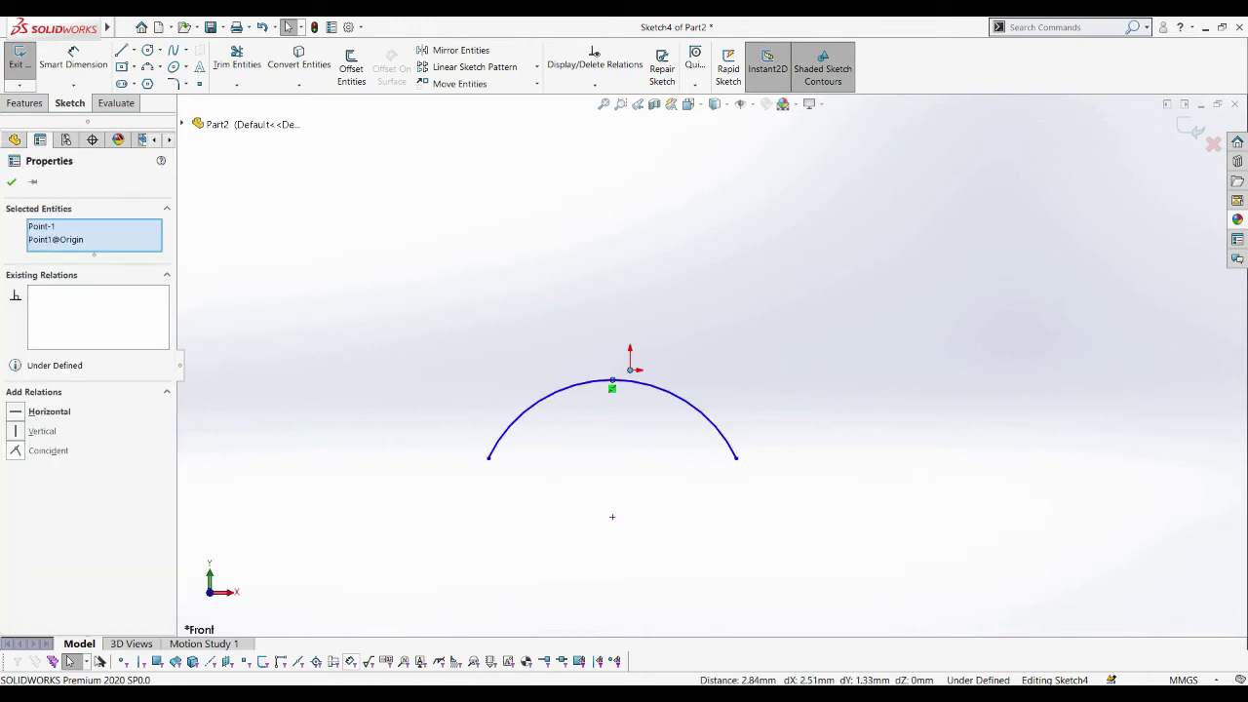
pyautogui.click(47, 450)
pyautogui.click(11, 182)
pyautogui.scroll(-2, 711, 363)
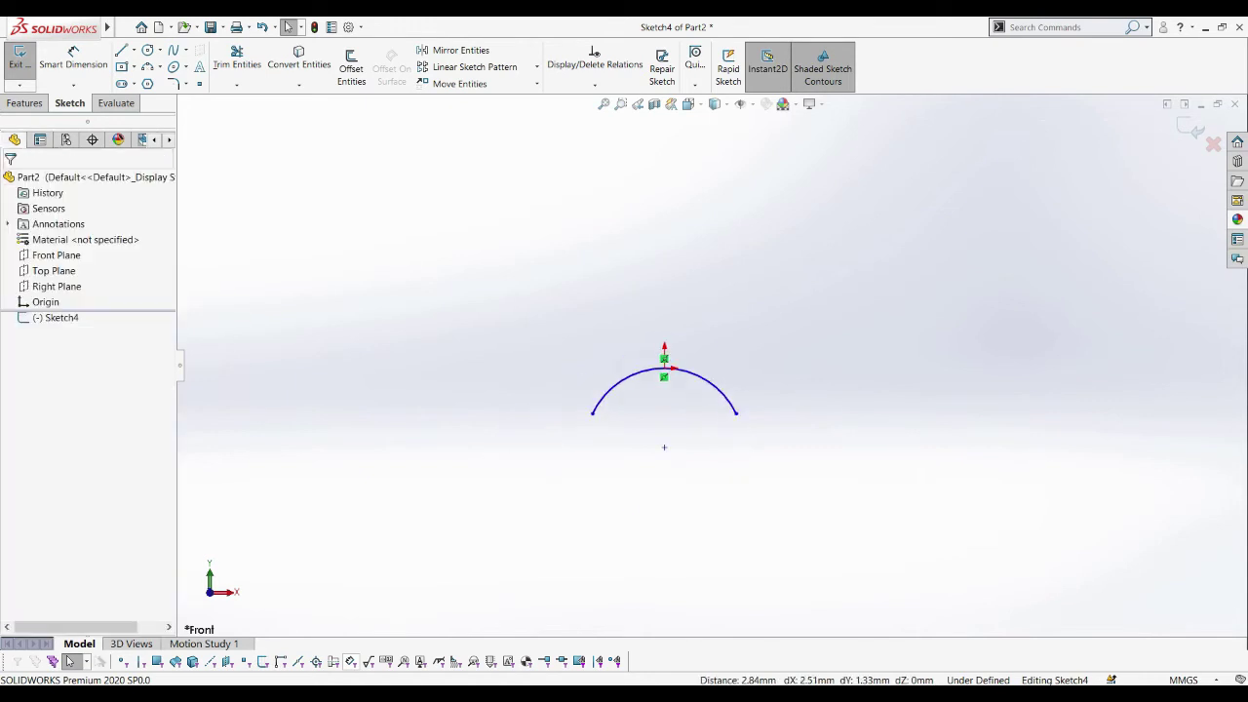
# Dimension the distance between the arc's two endpoints as 18 mm
pyautogui.moveTo(867, 514); pyautogui.dragTo(867, 450, button='right')
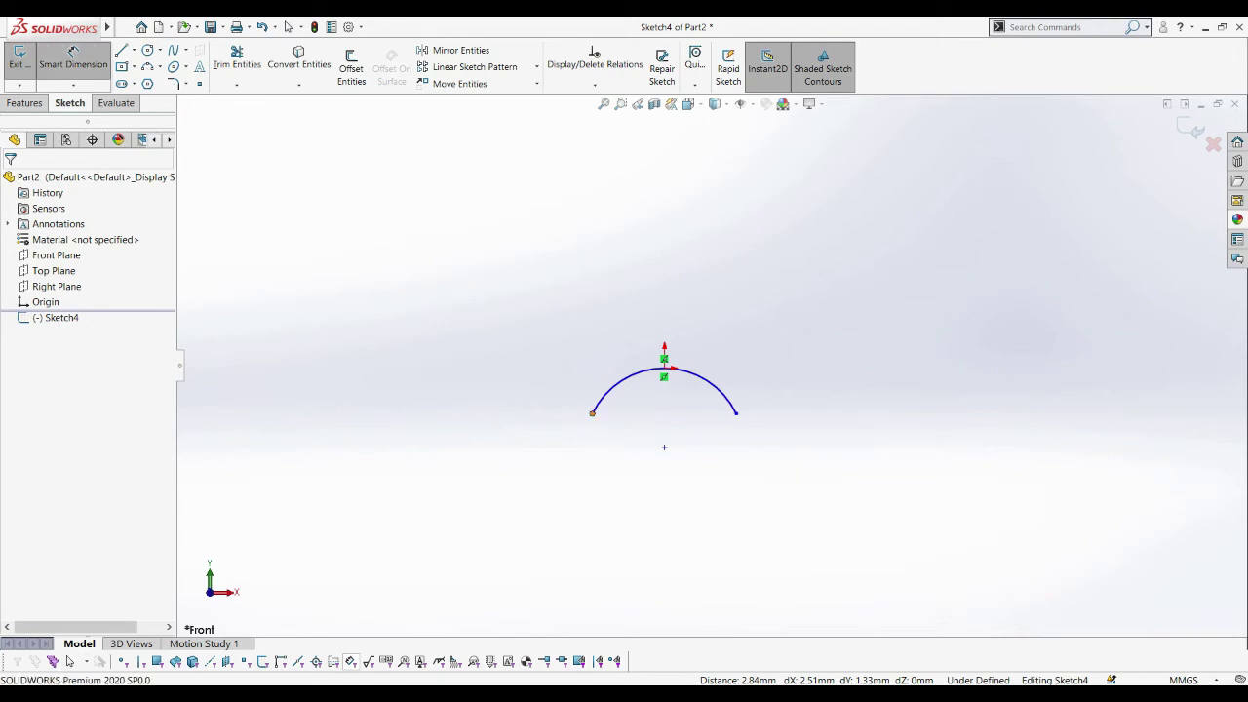
pyautogui.click(592, 414)
pyautogui.click(736, 413)
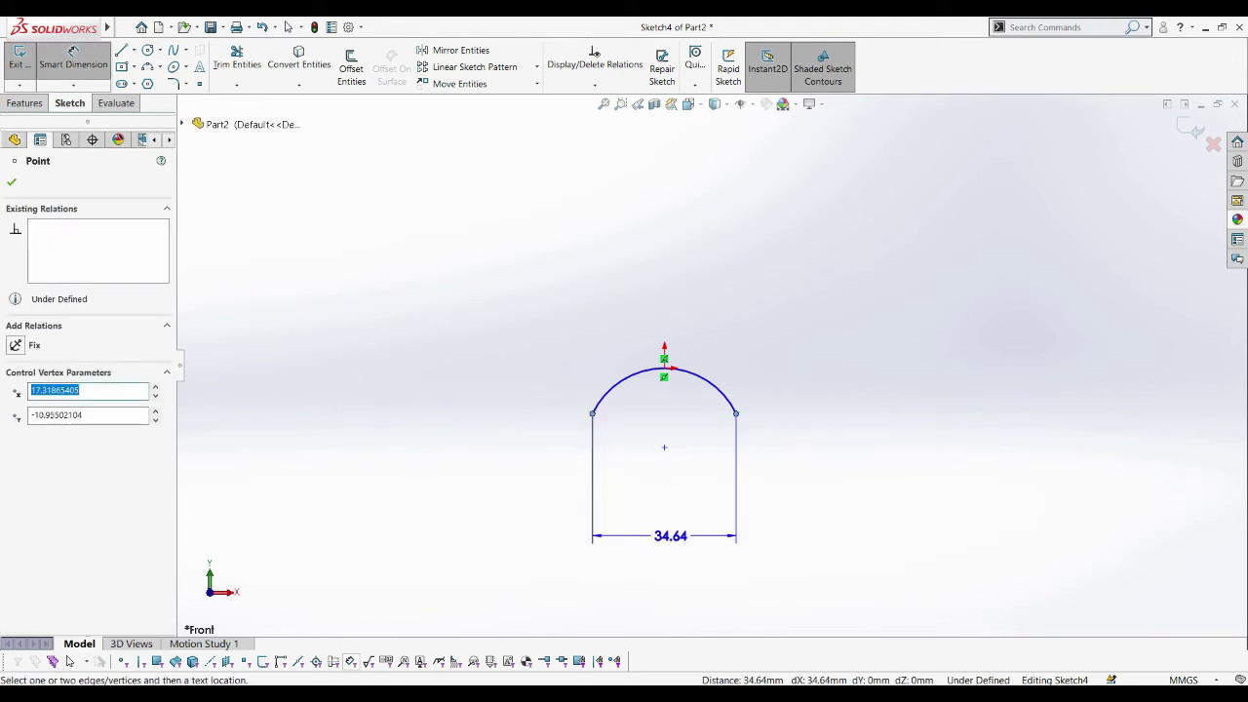
pyautogui.click(671, 535)
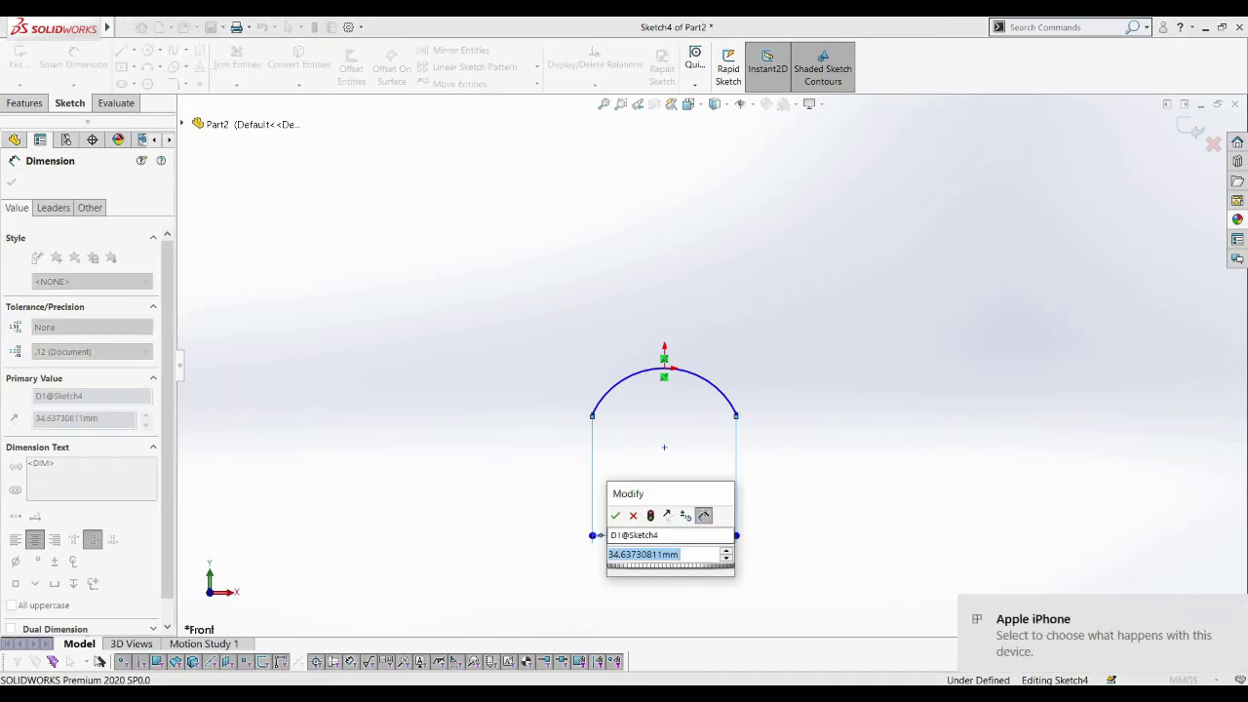
pyautogui.write('18')
pyautogui.press('Return')
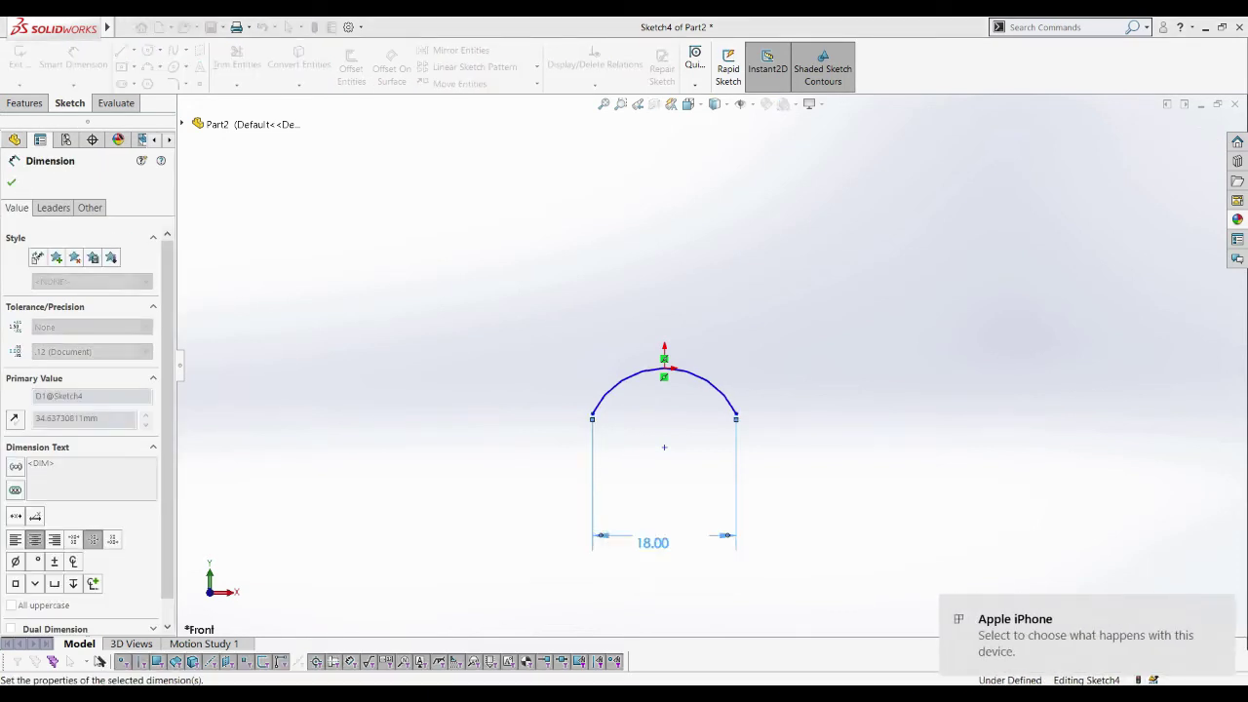
pyautogui.scroll(-2, 690, 575)
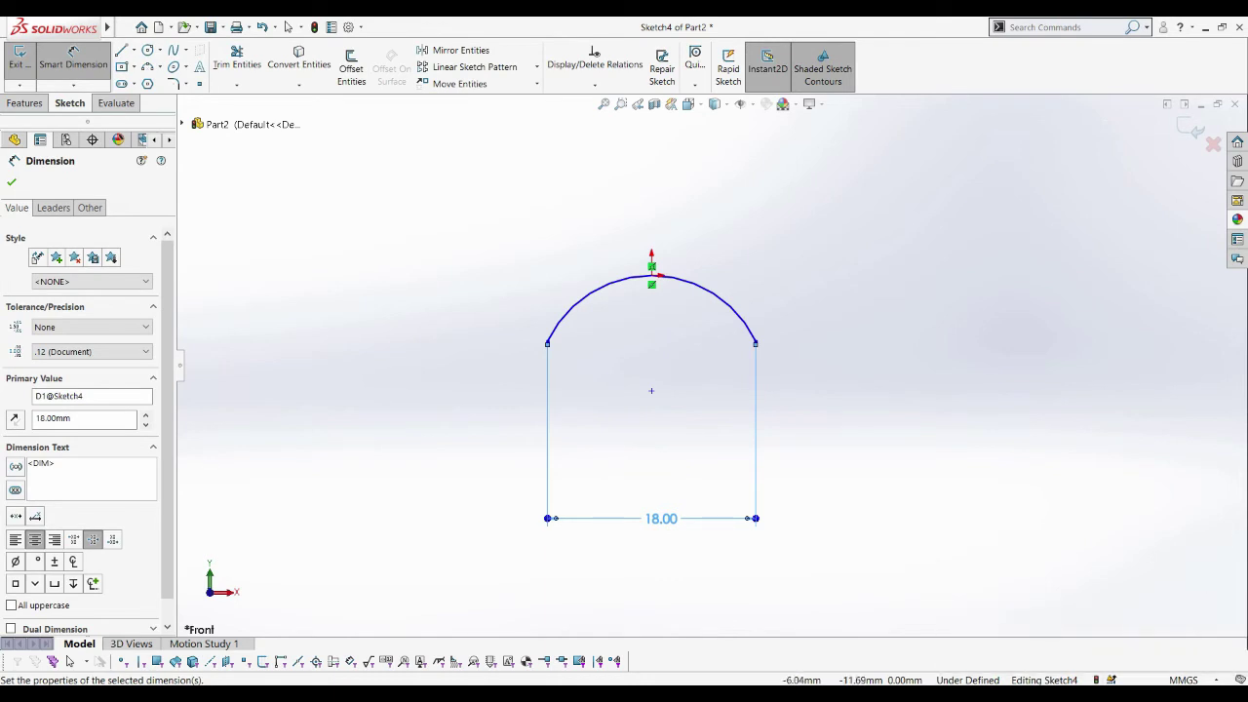
pyautogui.press('Escape')
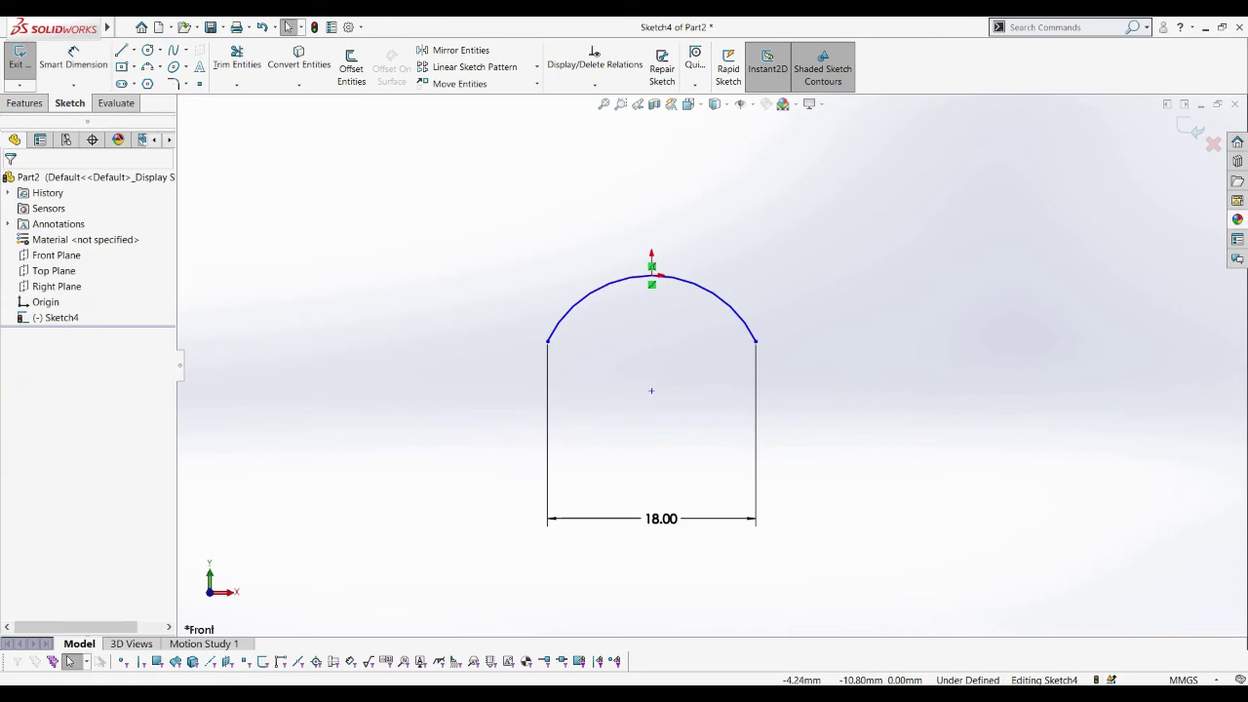
# Draw a horizontal midpoint line at the arc's top and offset it 17 mm downward
pyautogui.click(236, 86)
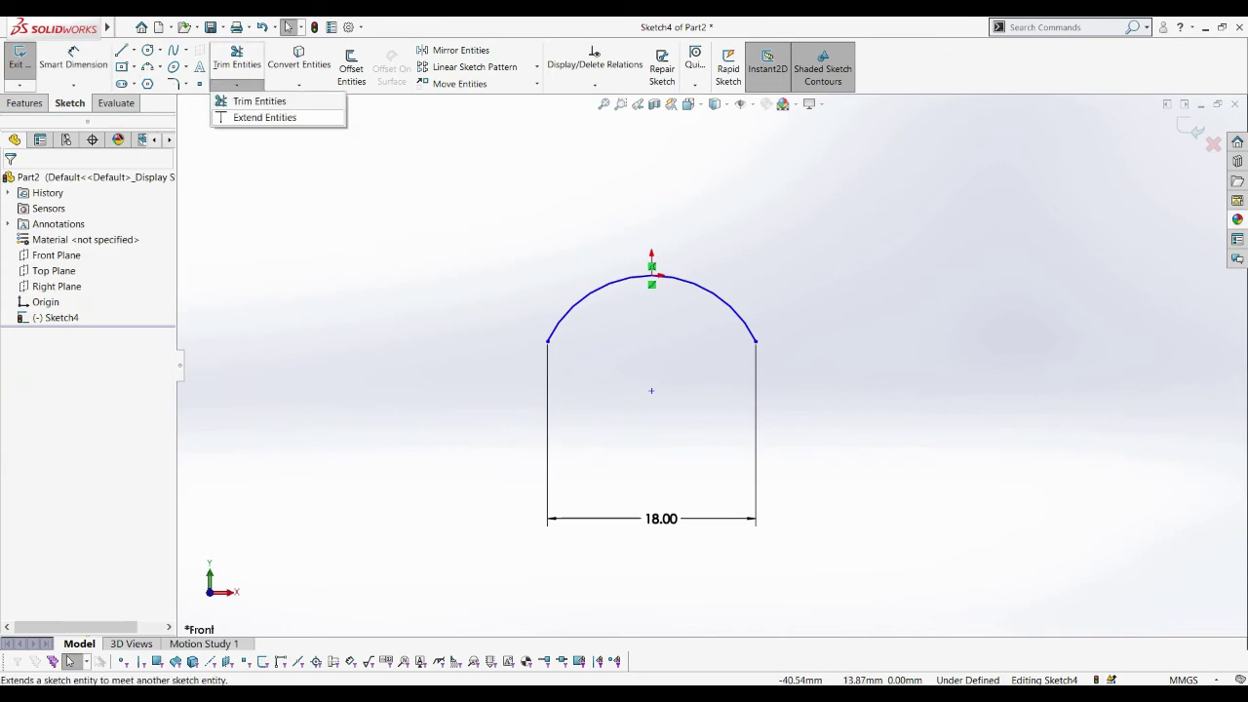
pyautogui.click(134, 51)
pyautogui.click(122, 98)
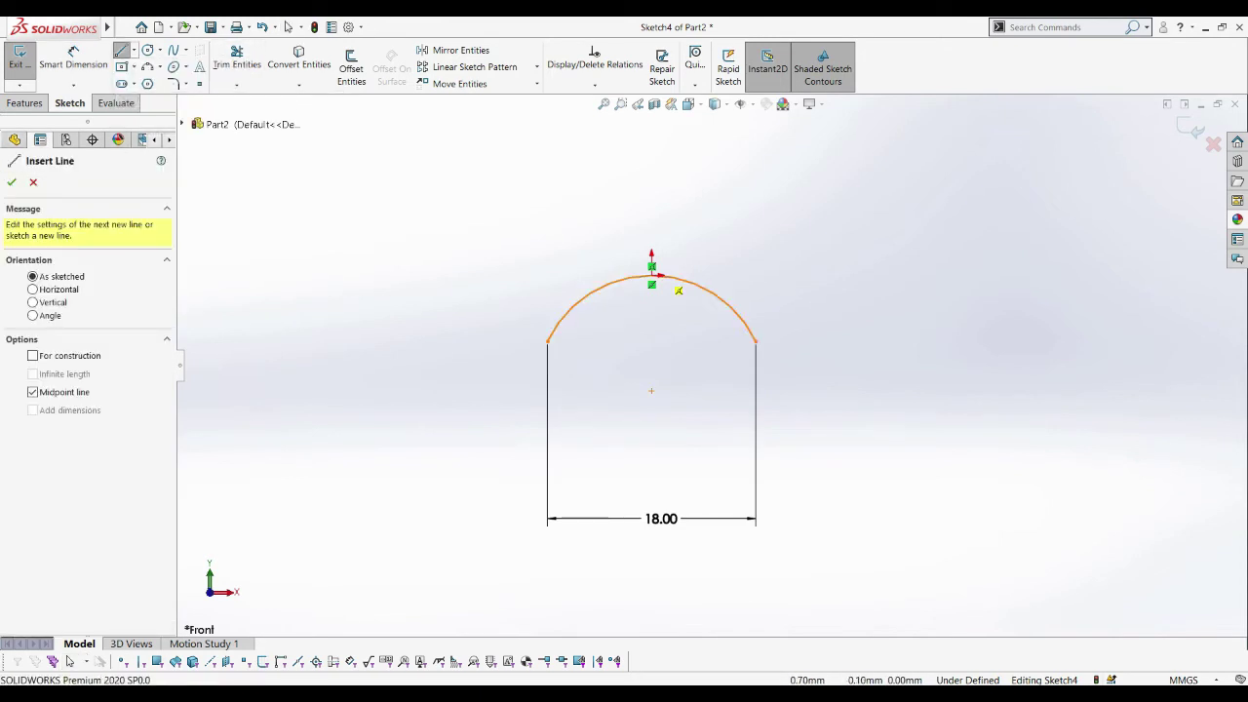
pyautogui.click(652, 276)
pyautogui.click(446, 275)
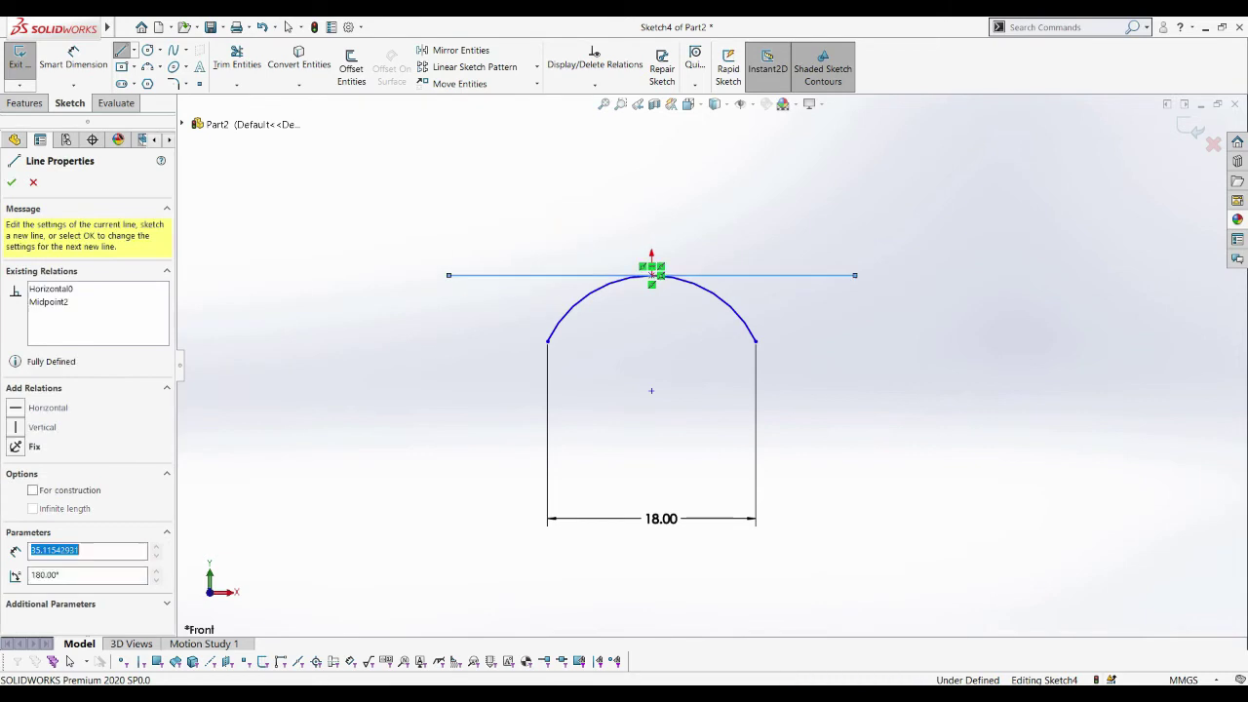
pyautogui.press('Escape')
pyautogui.click(351, 68)
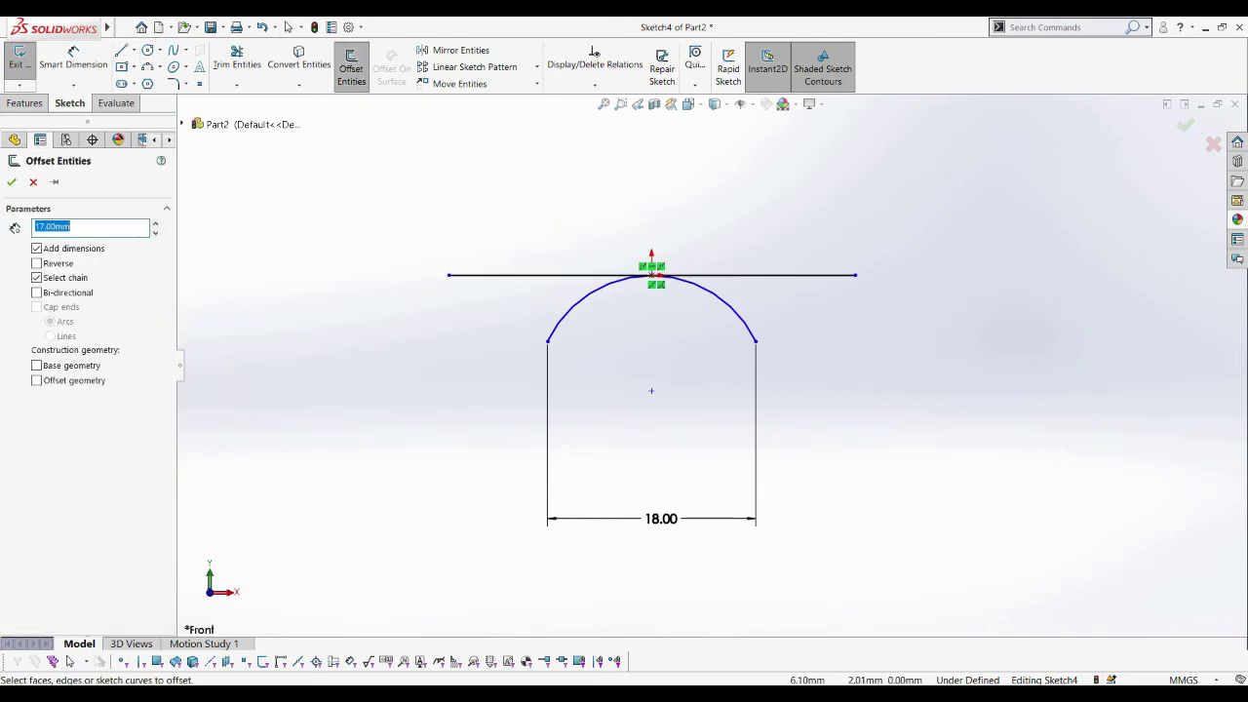
pyautogui.click(585, 275)
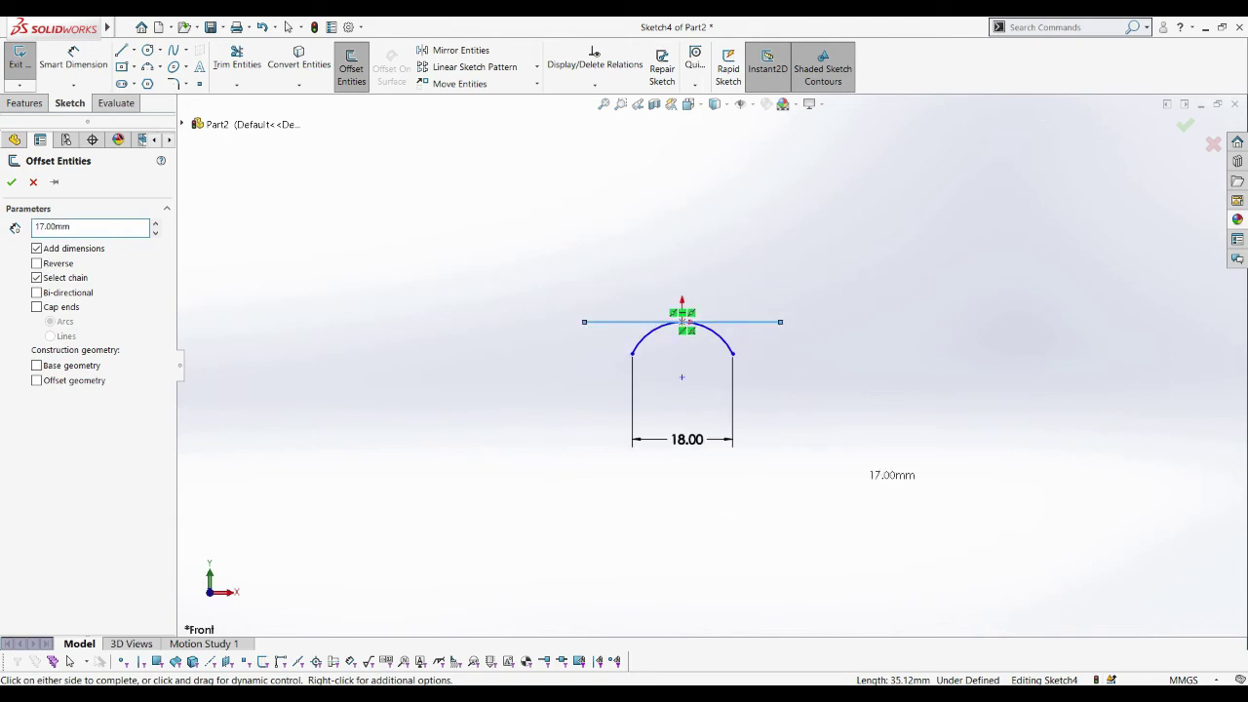
pyautogui.click(961, 468)
# Draw a vertical line joining the two horizontal lines at their centre
pyautogui.click(134, 50)
pyautogui.click(144, 64)
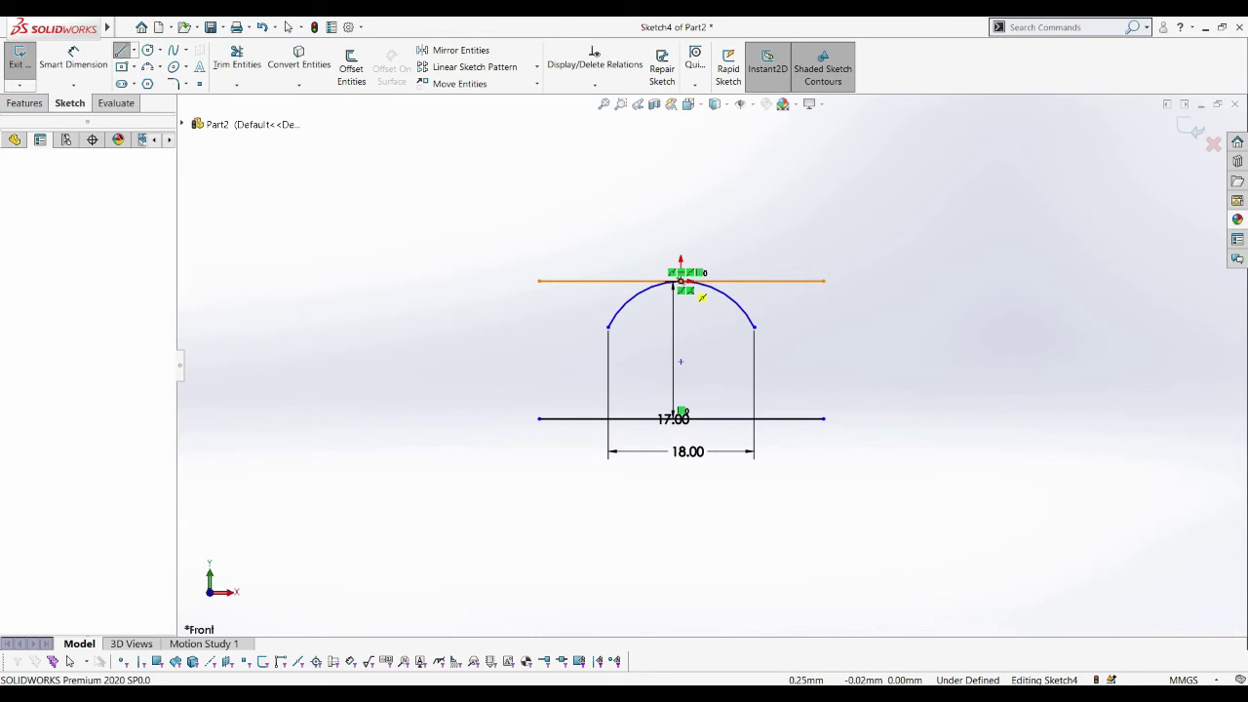
pyautogui.moveTo(681, 281); pyautogui.dragTo(680, 419)
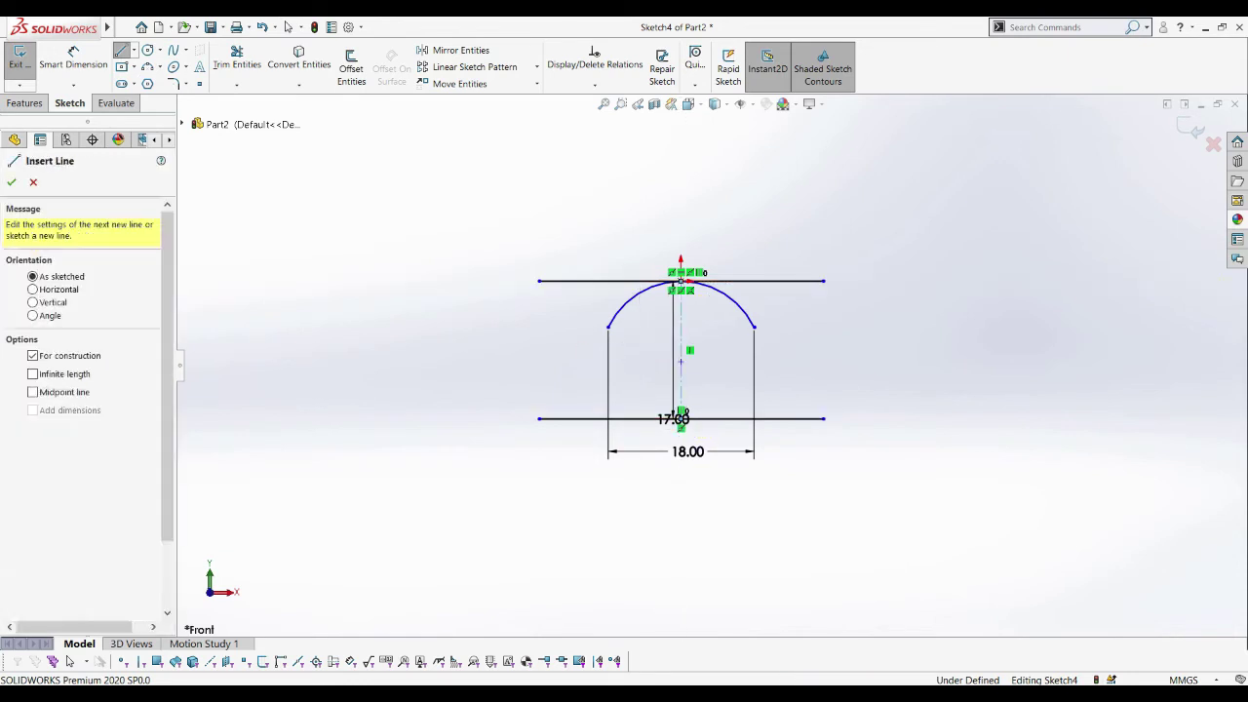
pyautogui.press('Escape')
# Dimension the top arc's radius as 15 mm
pyautogui.click(73, 58)
pyautogui.click(669, 283)
pyautogui.click(624, 225)
pyautogui.write('15')
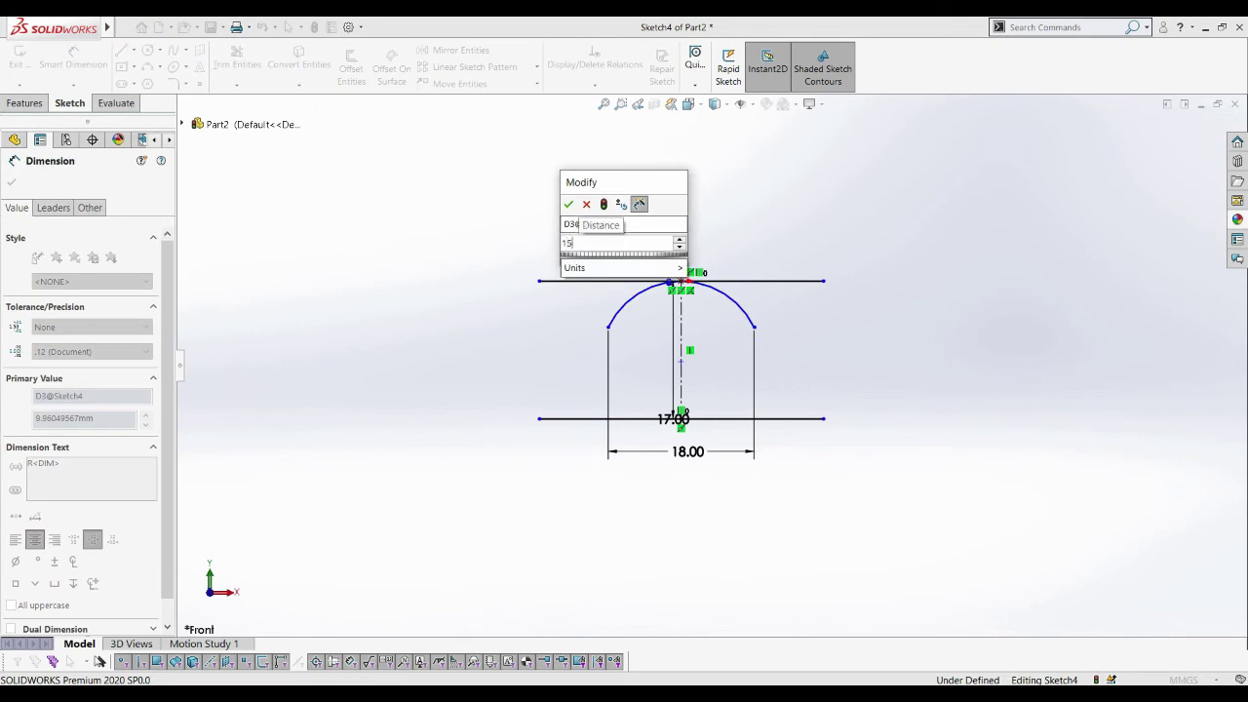
pyautogui.press('Return')
pyautogui.scroll(-5, 708, 422)
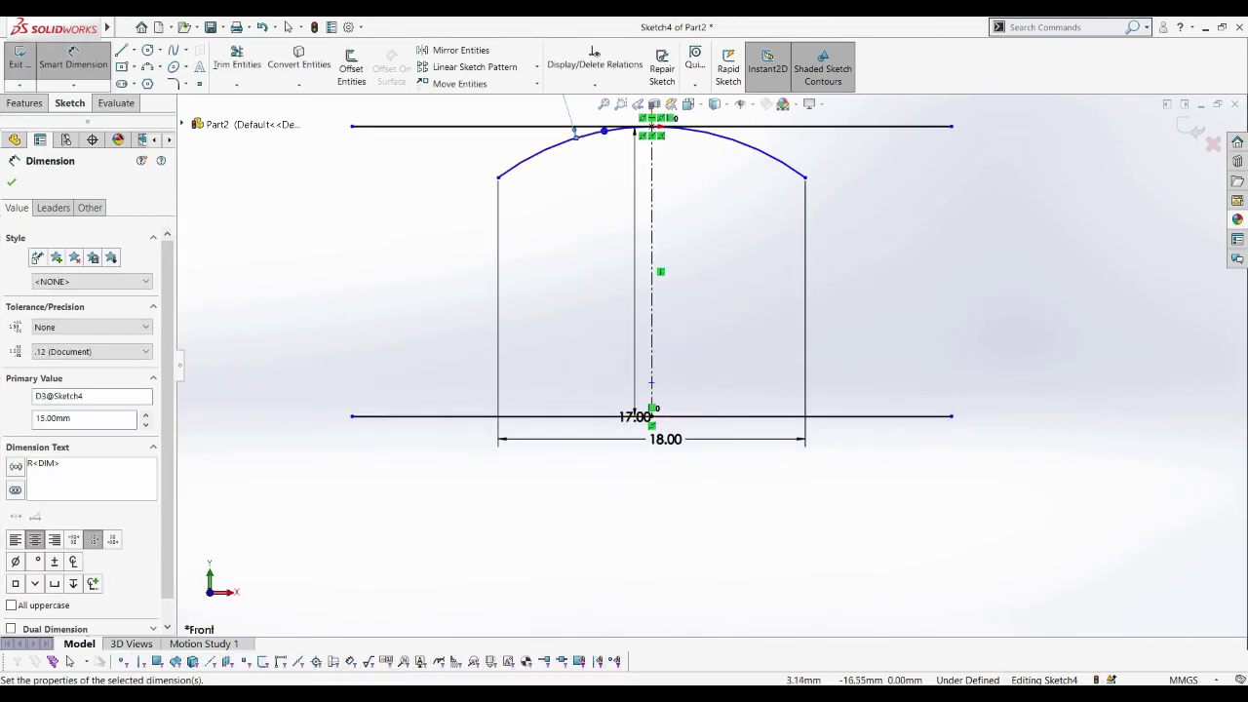
pyautogui.press('Escape')
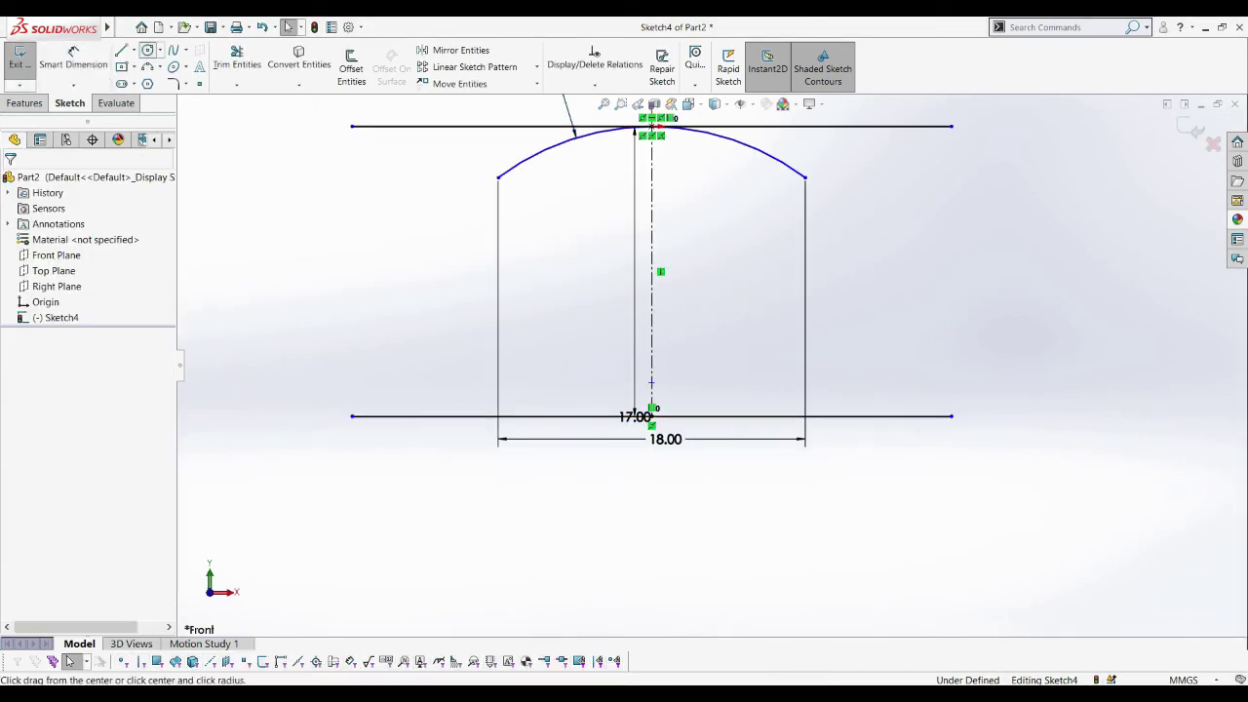
# Draw two concentric circles at the lower line's midpoint, 2 mm and 3.30 mm diameter
pyautogui.click(147, 50)
pyautogui.click(652, 417)
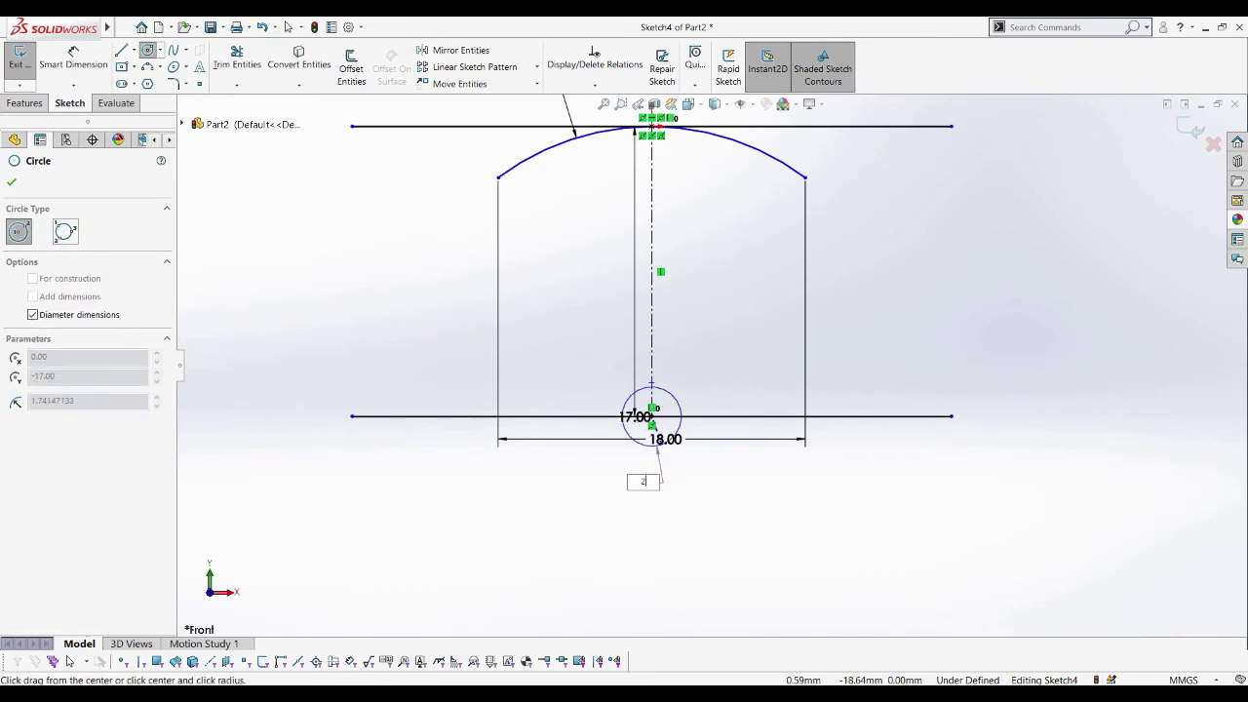
pyautogui.press('Return')
pyautogui.press('Escape')
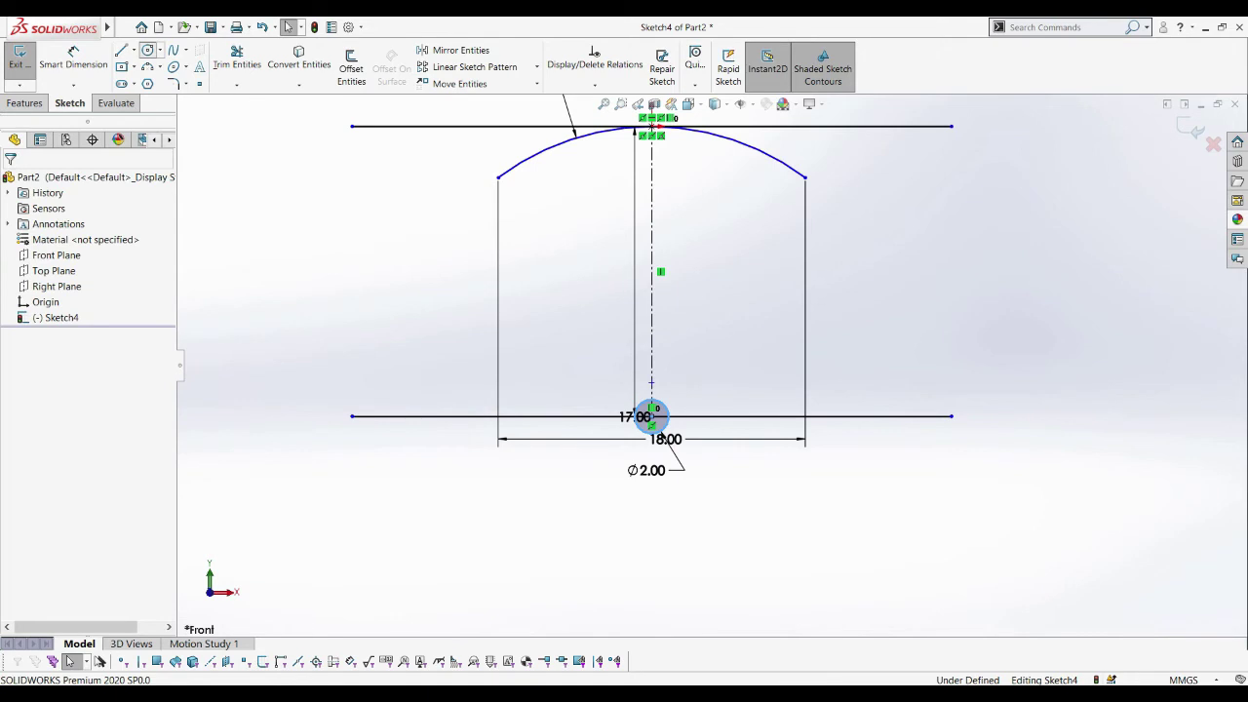
pyautogui.press('Return')
pyautogui.click(652, 417)
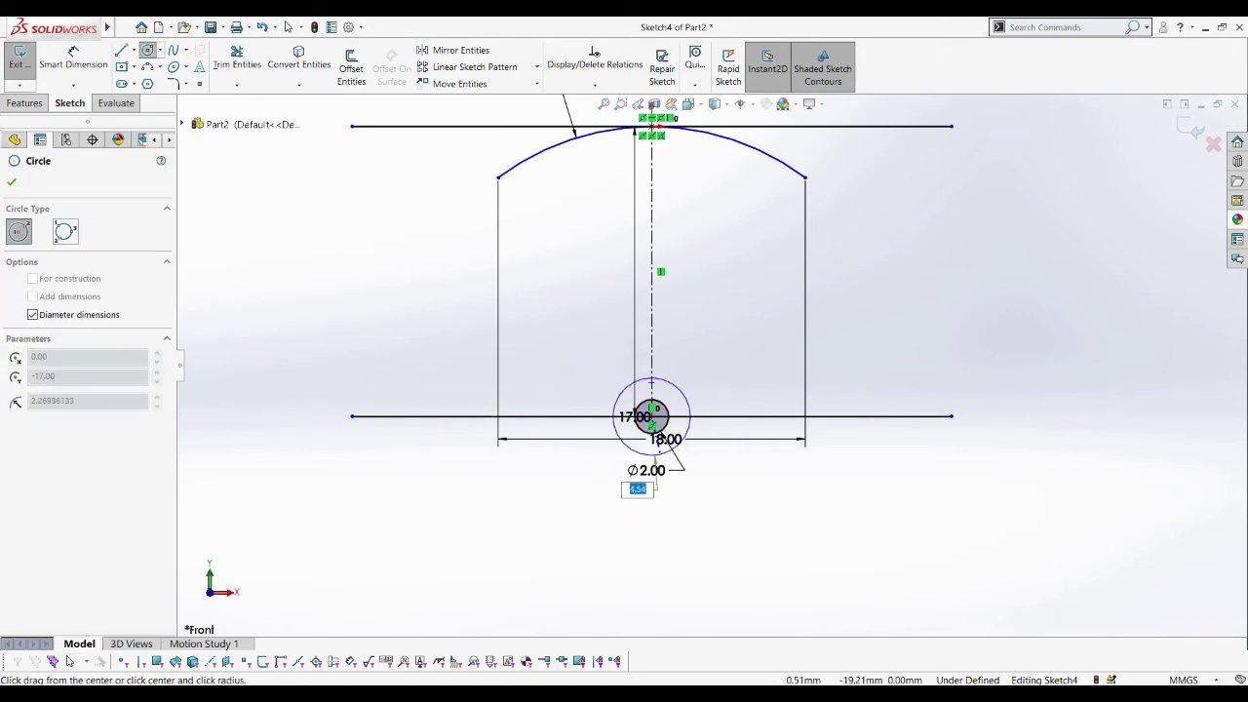
pyautogui.press('Return')
pyautogui.press('Escape')
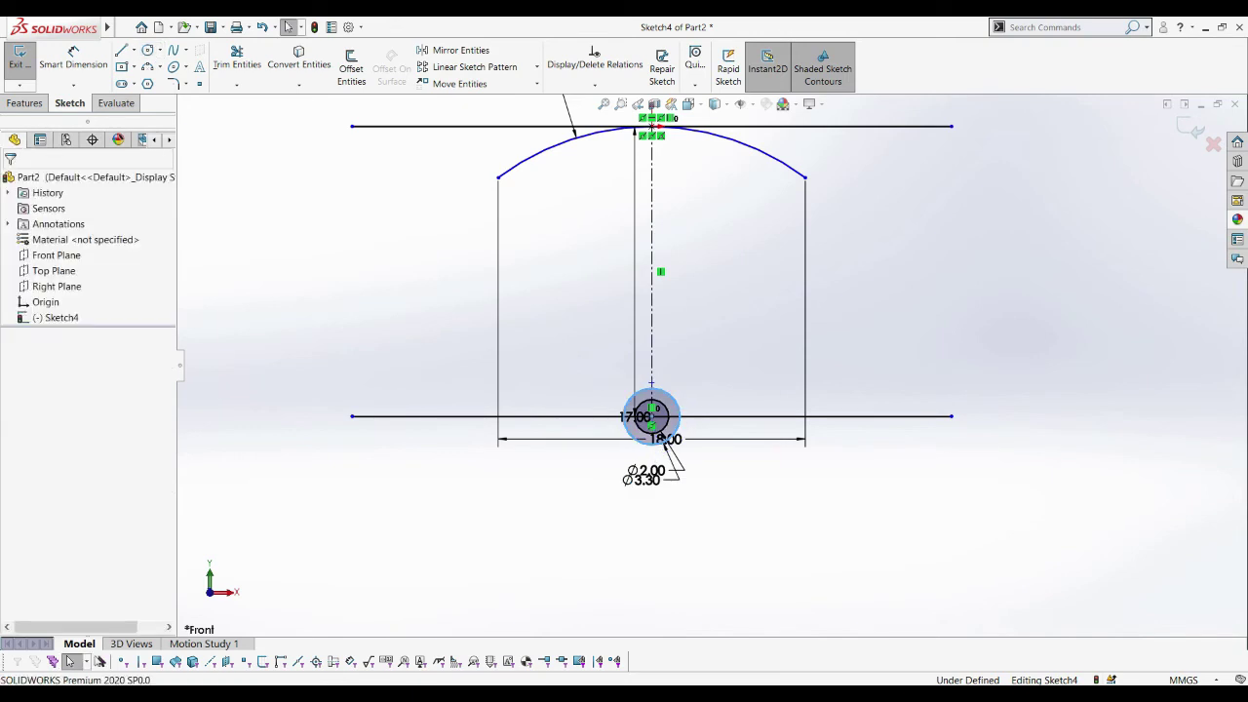
pyautogui.scroll(-5, 646, 489)
# Show the outer circle's dimension as a radius and change it from R1.65 to R3.30
pyautogui.click(630, 467)
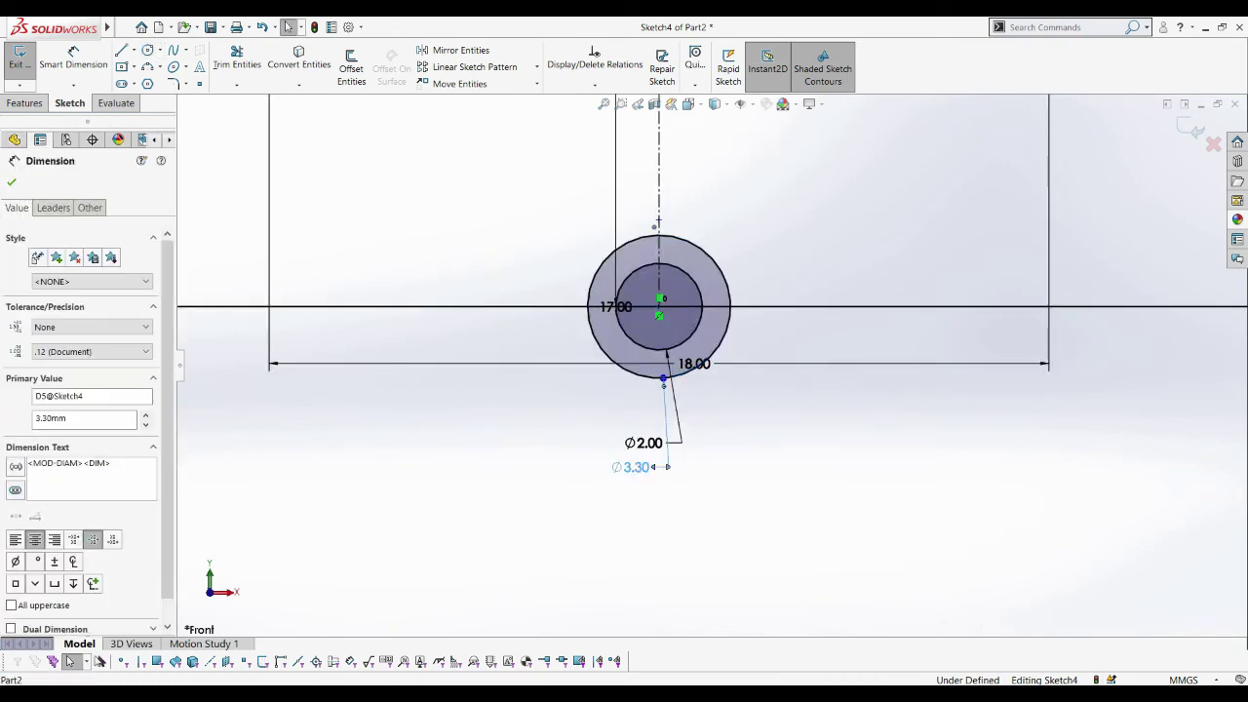
pyautogui.rightClick(630, 467)
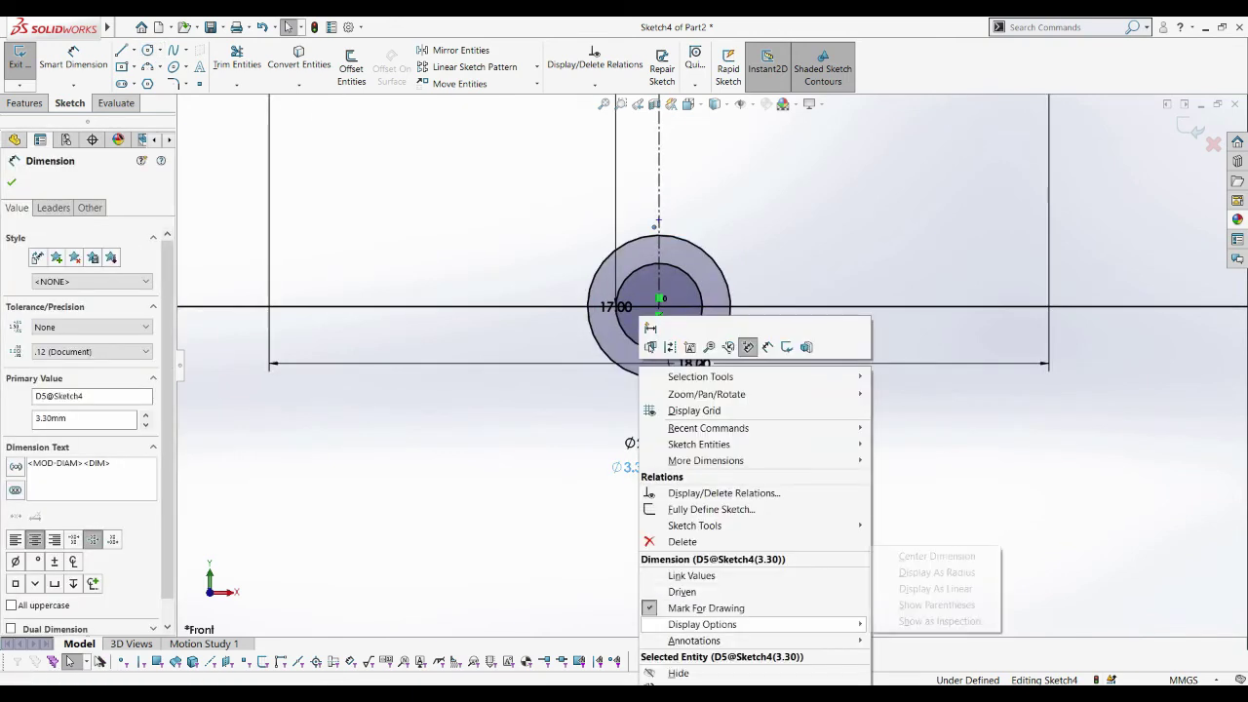
pyautogui.click(936, 572)
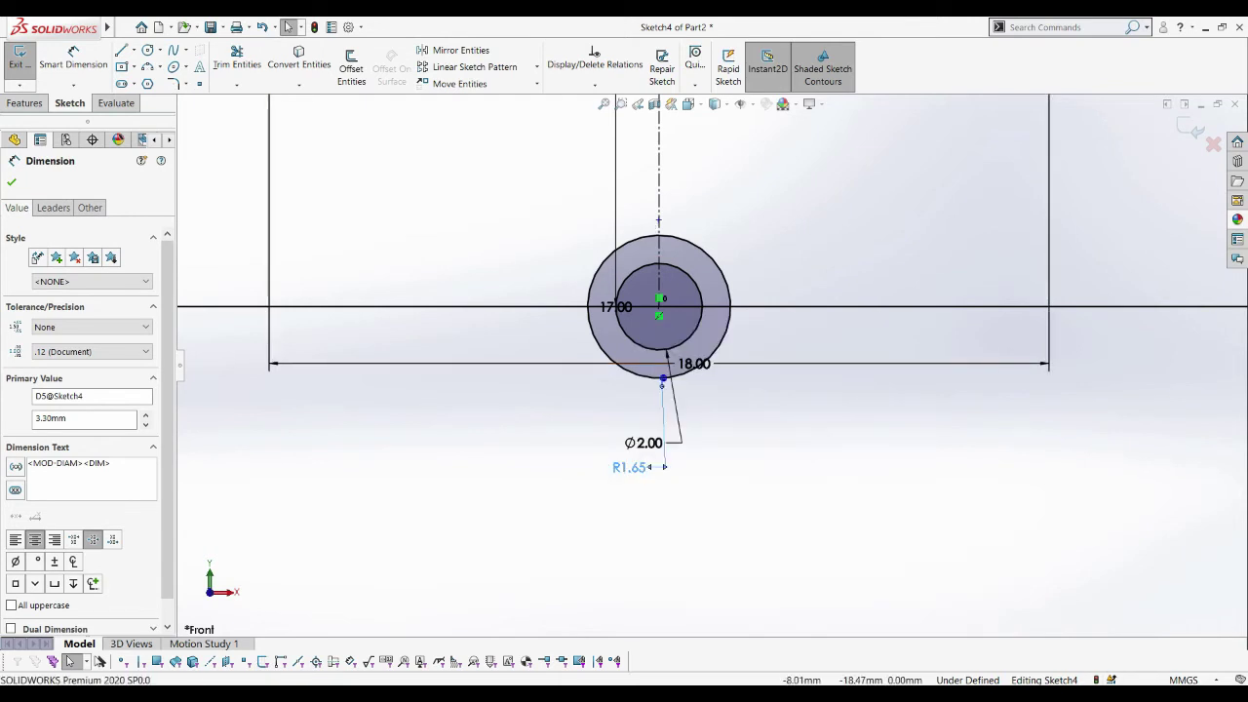
pyautogui.click(12, 182)
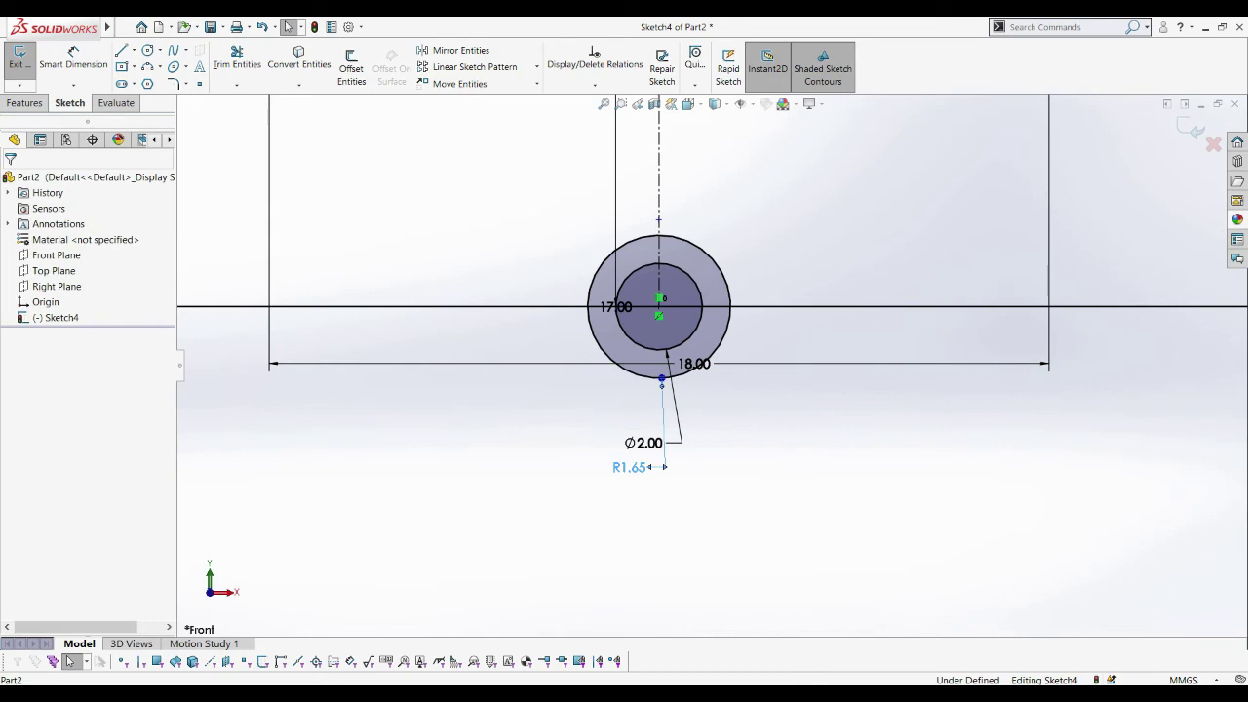
pyautogui.doubleClick(629, 467)
pyautogui.write('3.3')
pyautogui.press('Return')
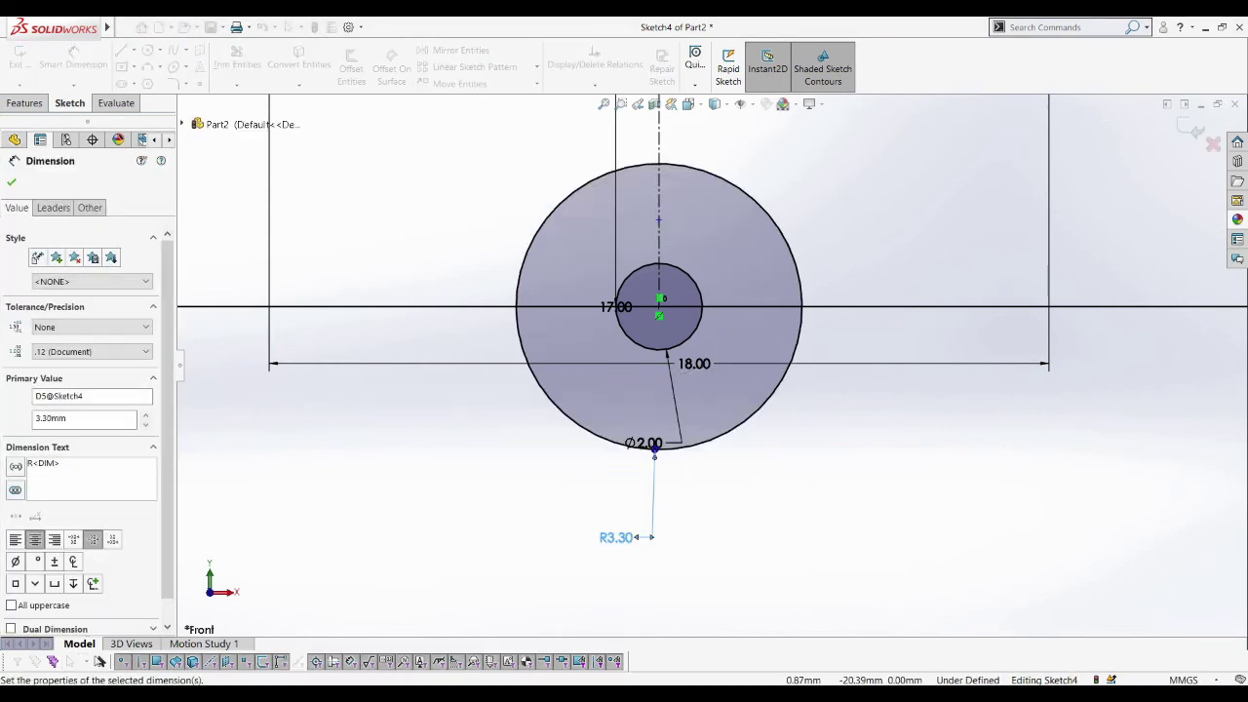
pyautogui.press('Escape')
pyautogui.press('f')
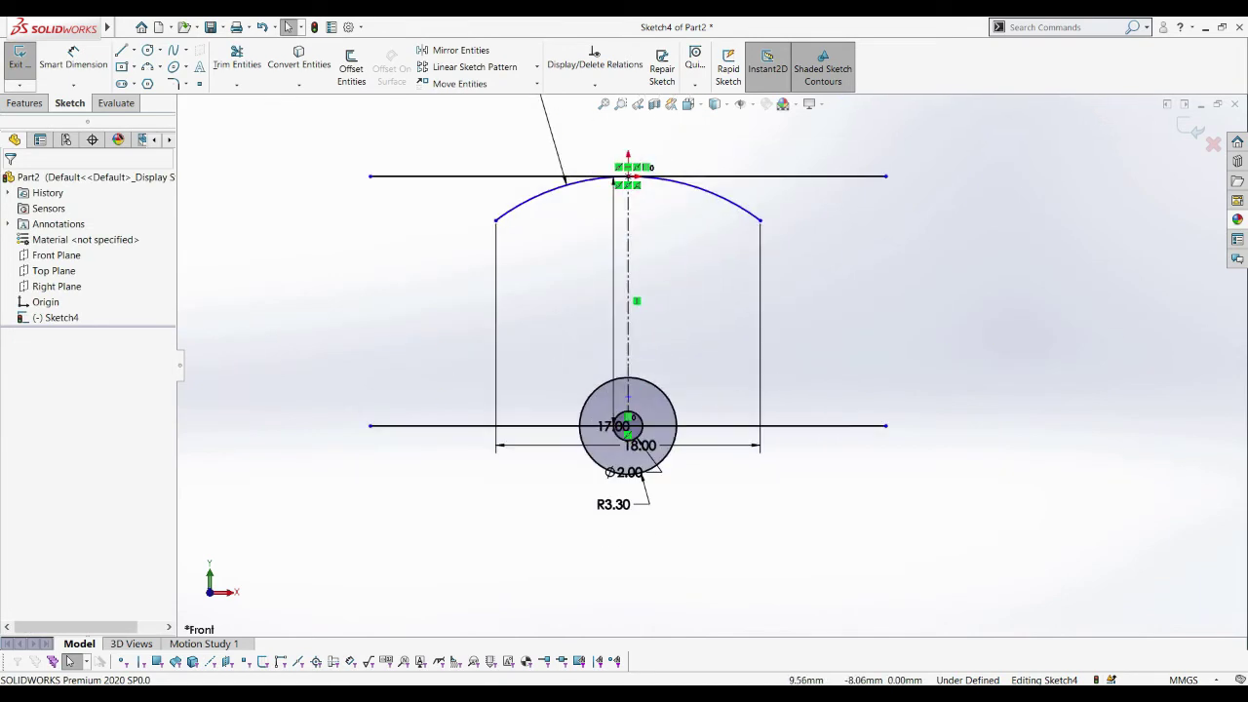
pyautogui.click(121, 50)
# Draw two slanted lines from the arc's left and right ends down toward the stem circle
pyautogui.press('Escape')
pyautogui.click(73, 57)
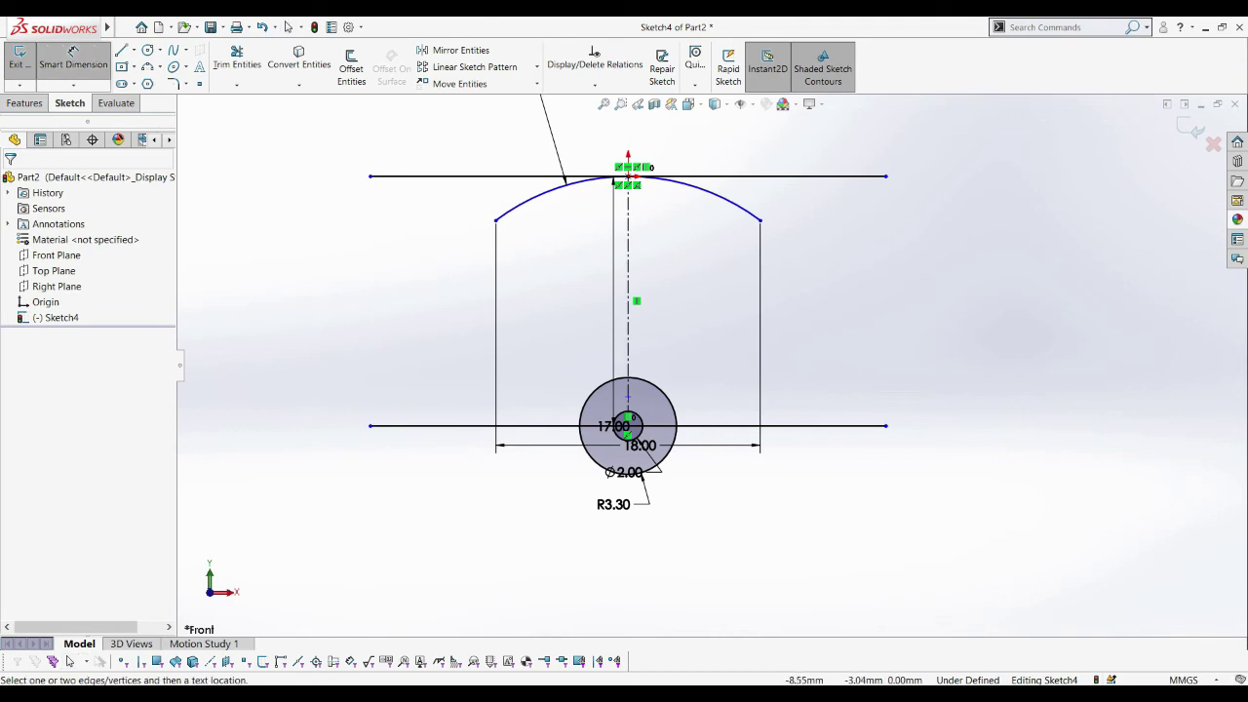
pyautogui.click(496, 221)
pyautogui.click(759, 220)
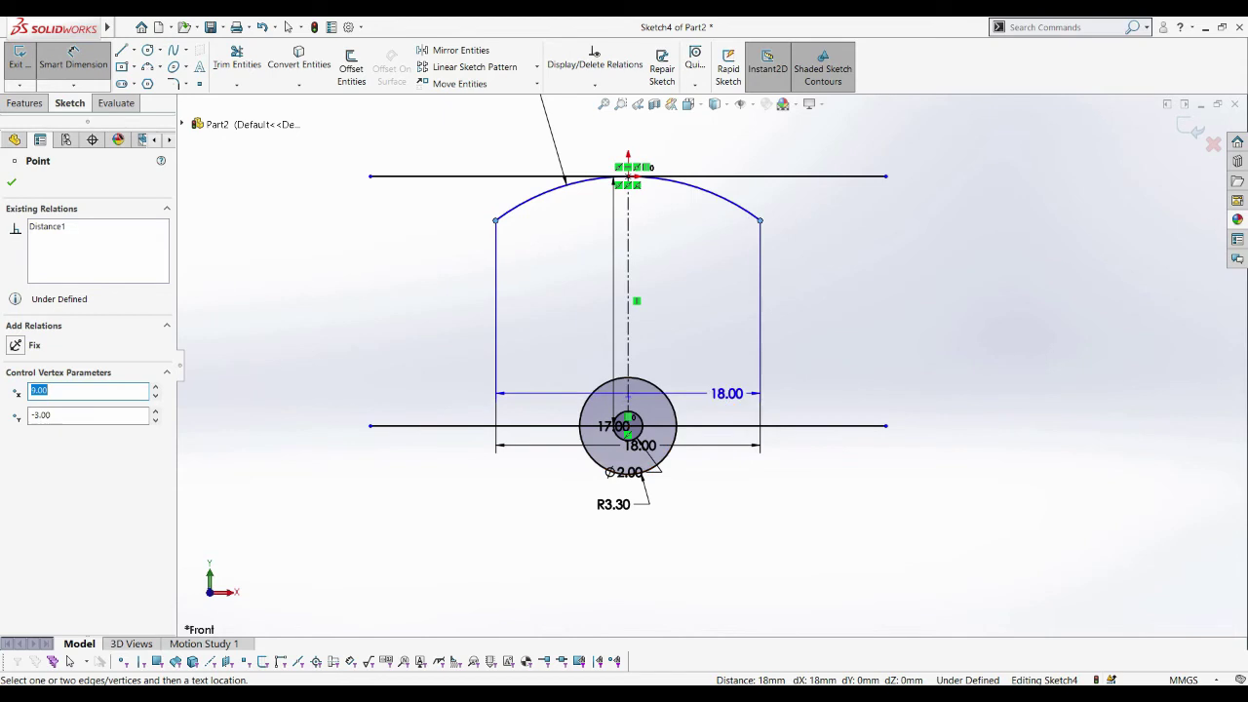
pyautogui.press('Escape')
pyautogui.press('l')
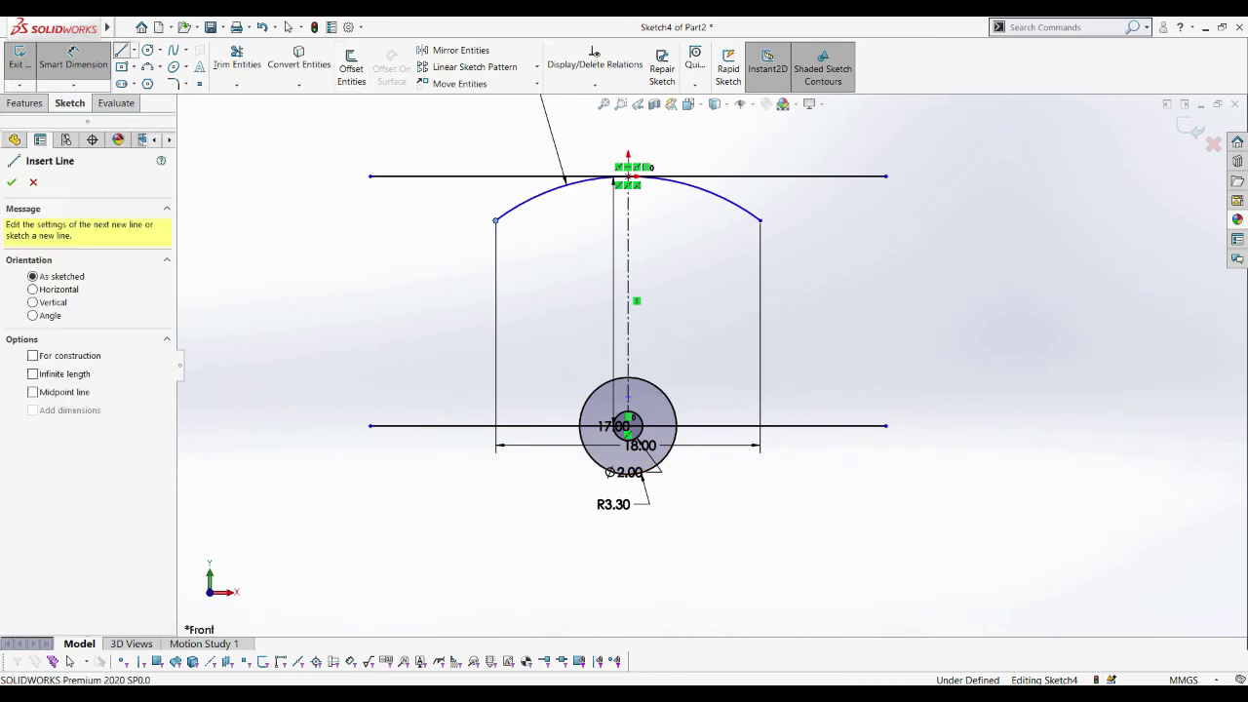
pyautogui.click(496, 220)
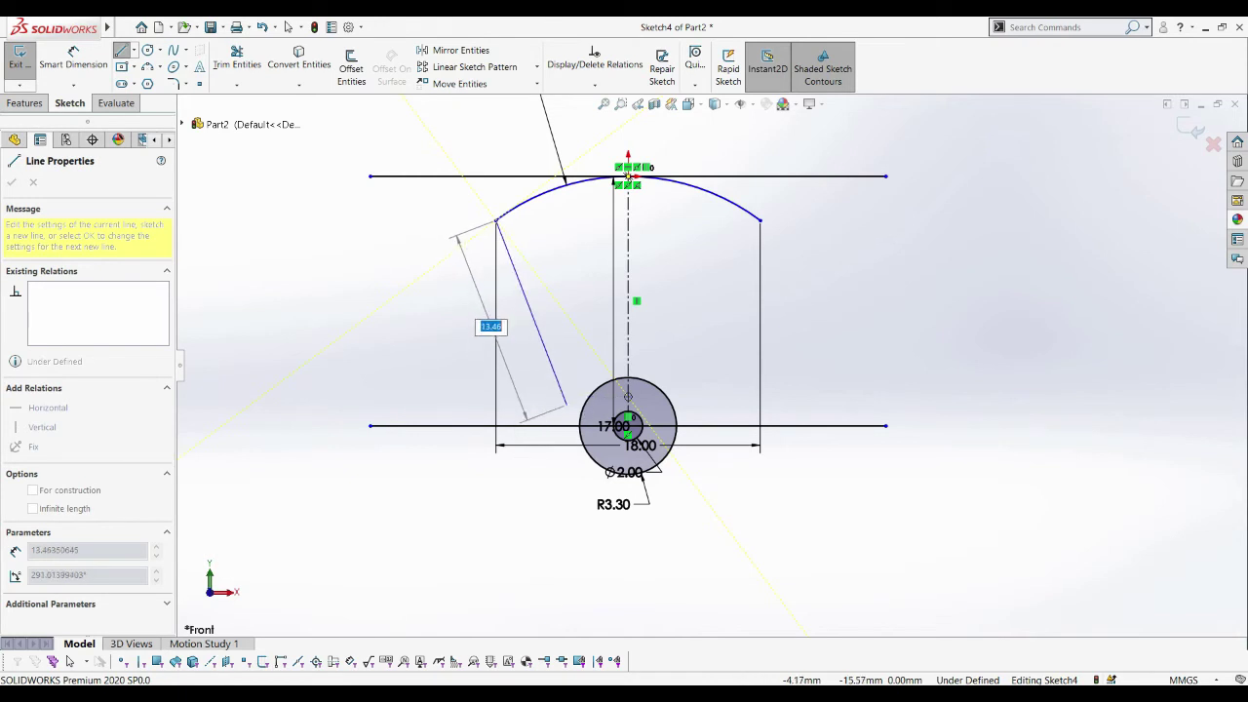
pyautogui.click(567, 403)
pyautogui.press('Escape')
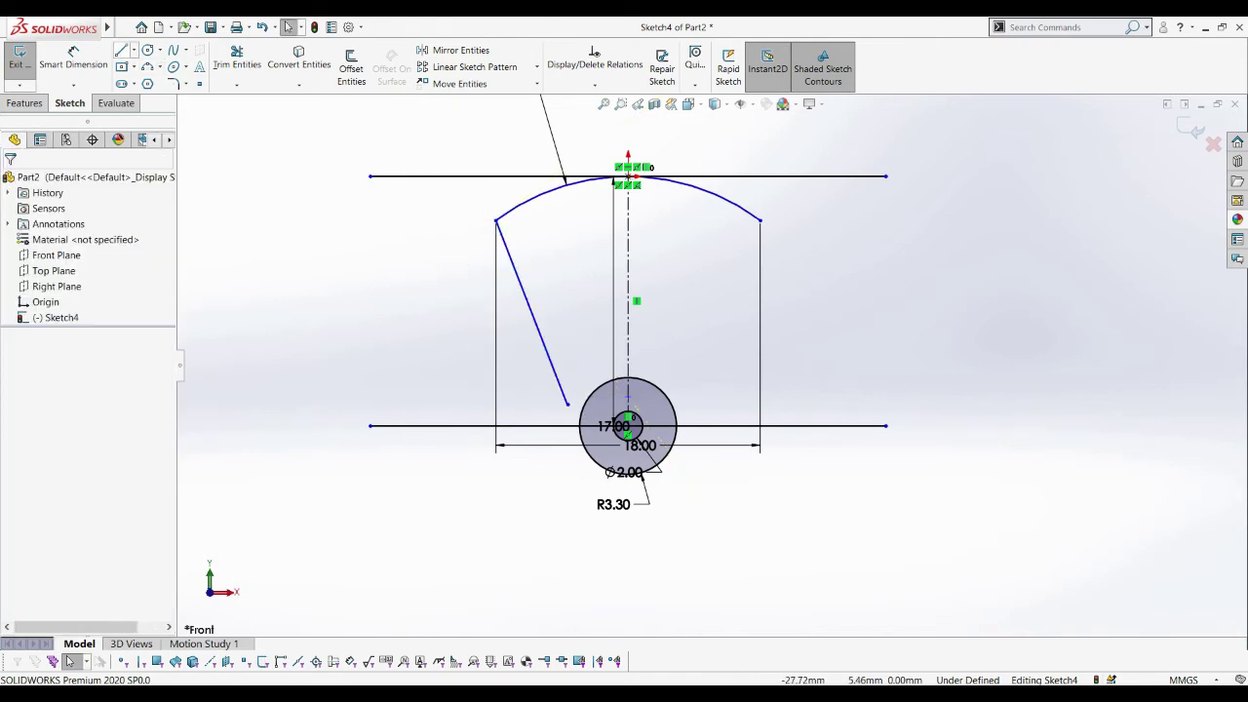
pyautogui.press('Return')
pyautogui.click(760, 220)
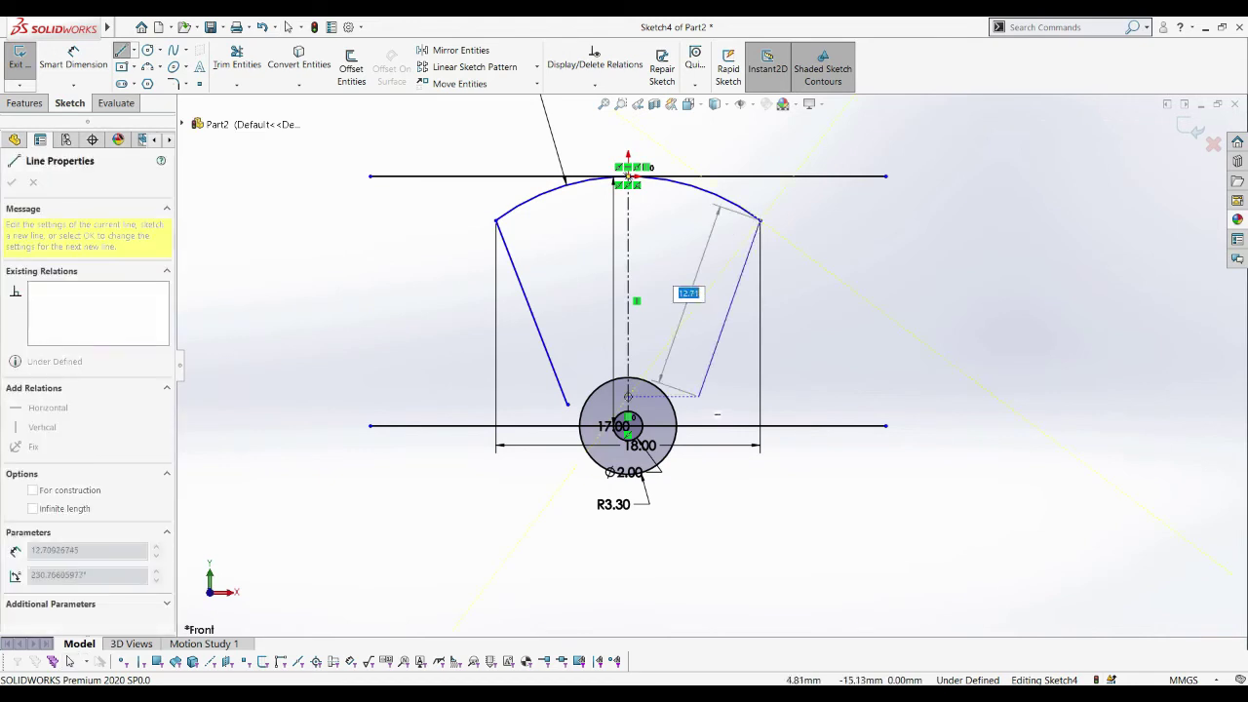
pyautogui.click(691, 396)
pyautogui.press('Escape')
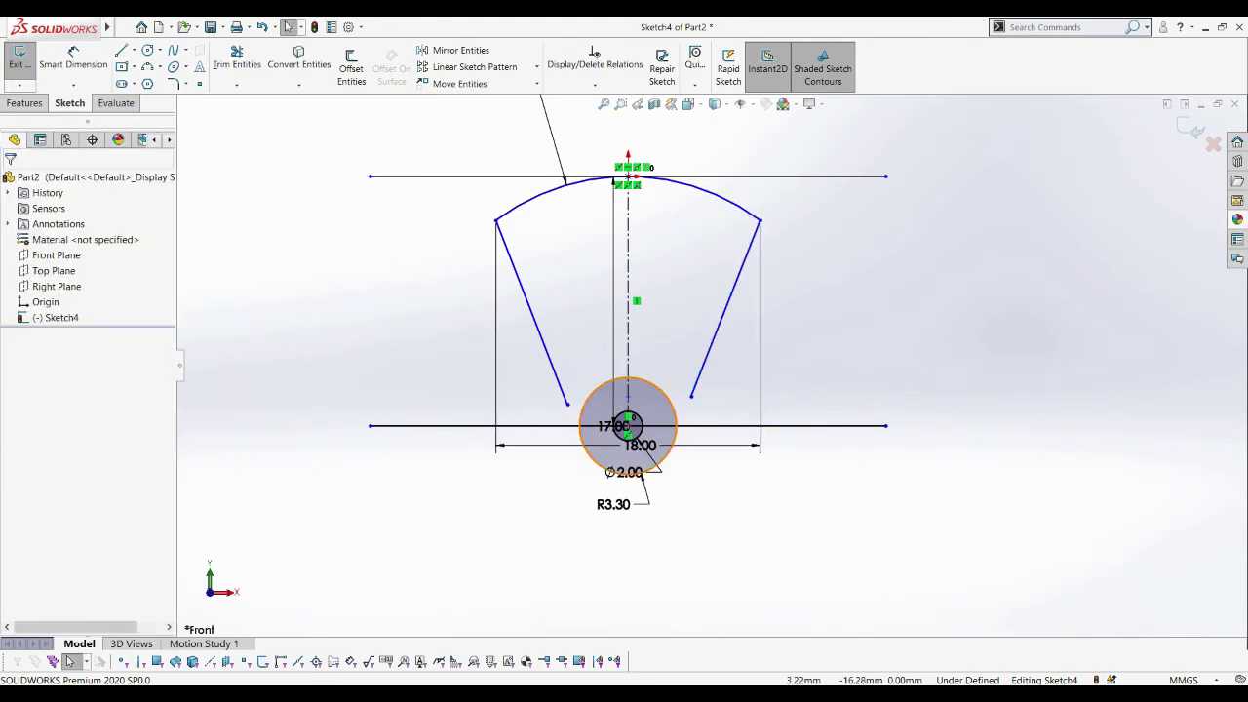
# Make both slanted lines tangent to the outer stem circle
pyautogui.click(653, 395)
pyautogui.keyDown('ctrl'); pyautogui.click(726, 308); pyautogui.keyUp('ctrl')
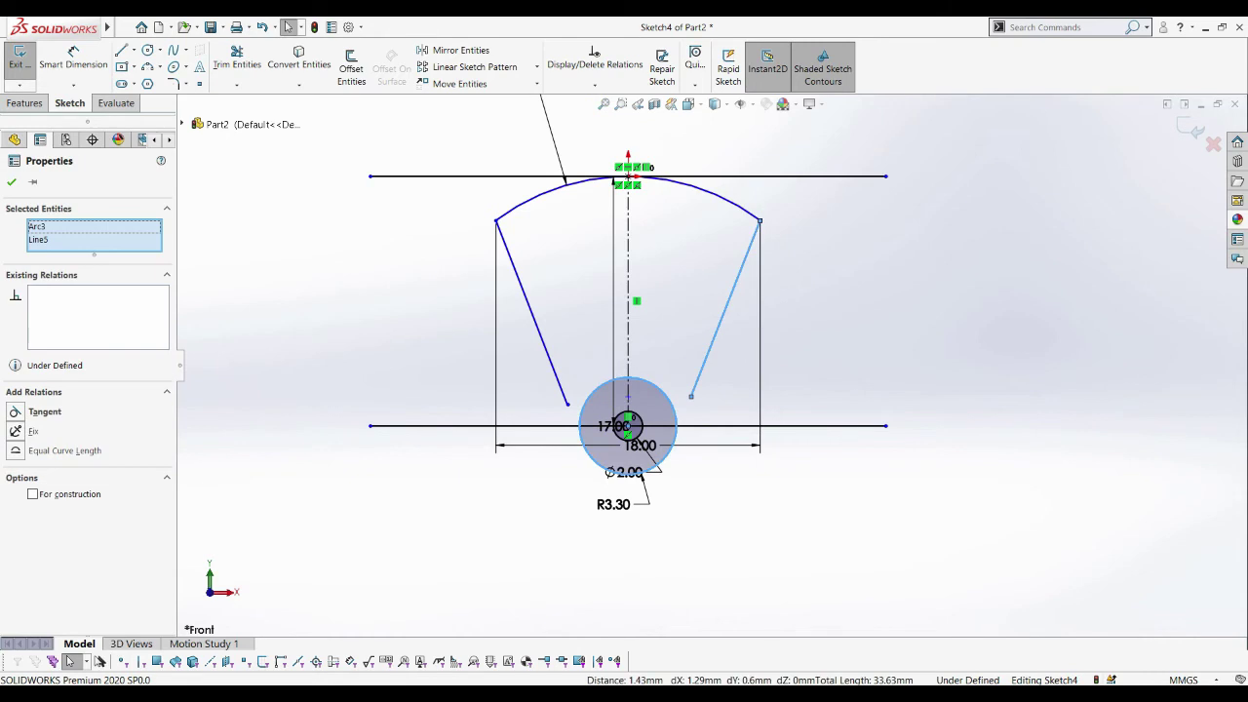
pyautogui.click(39, 412)
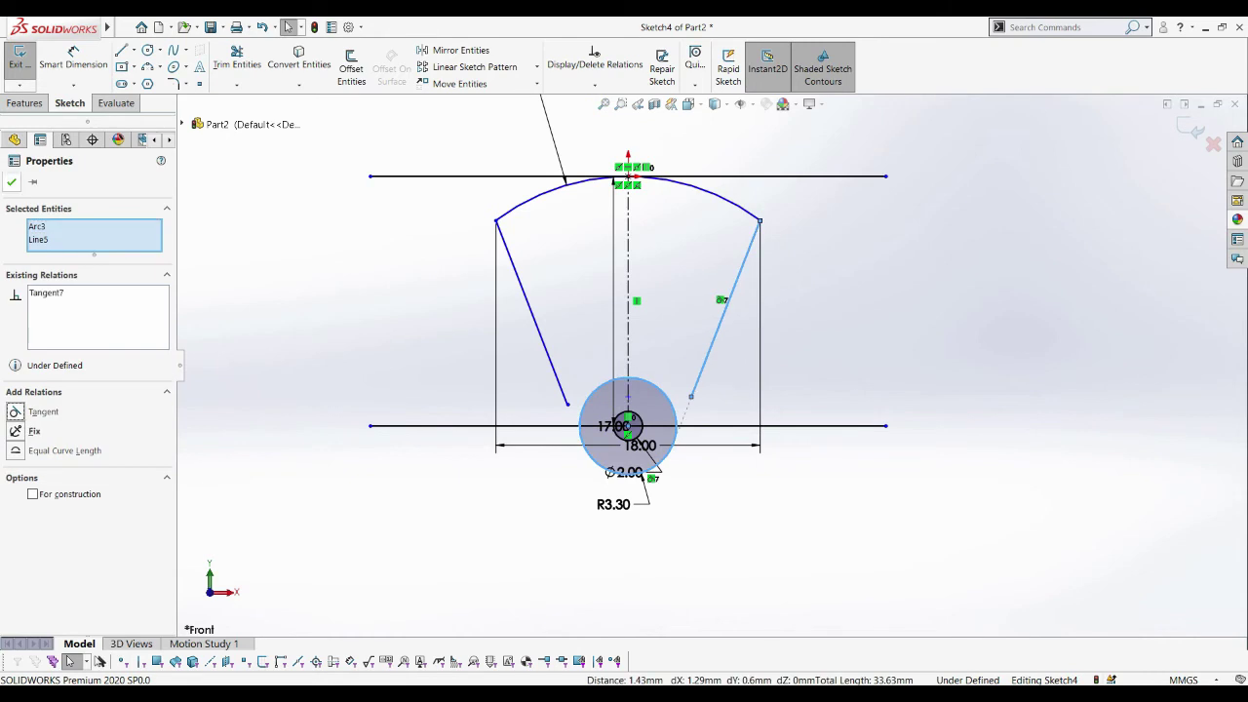
pyautogui.press('Escape')
pyautogui.click(546, 351)
pyautogui.keyDown('ctrl'); pyautogui.click(656, 400); pyautogui.keyUp('ctrl')
pyautogui.click(39, 412)
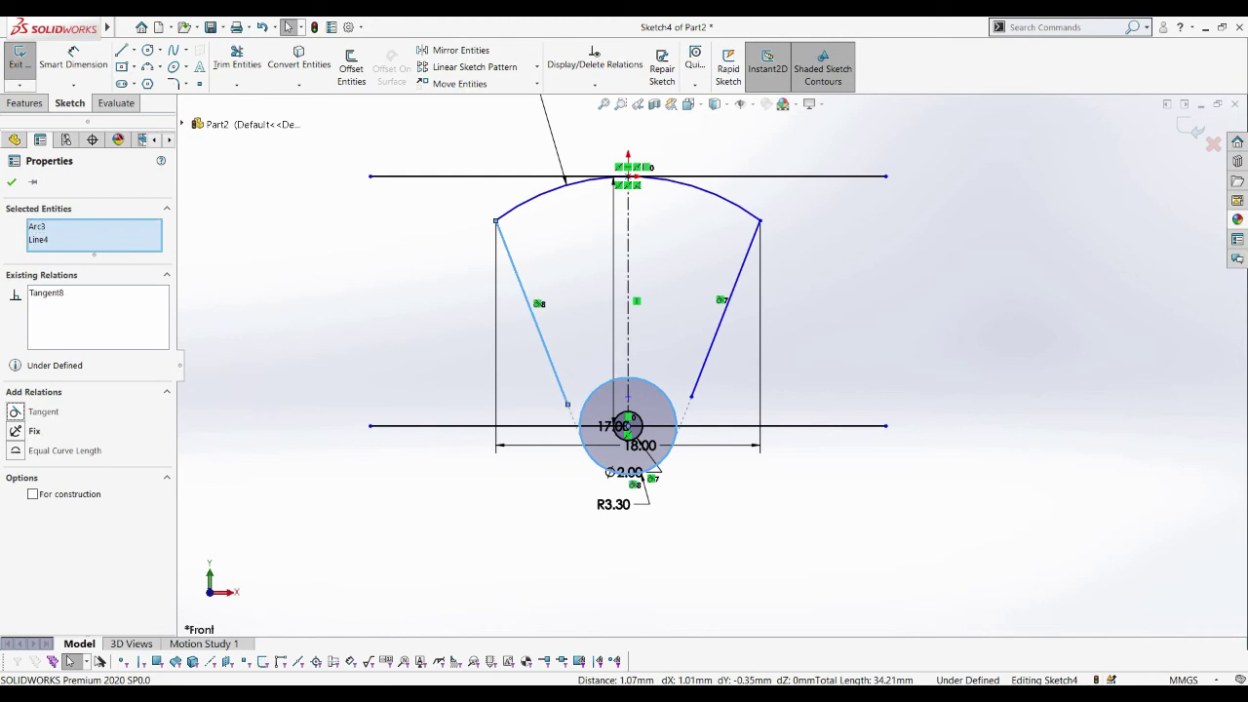
pyautogui.press('Escape')
pyautogui.click(237, 85)
pyautogui.click(265, 93)
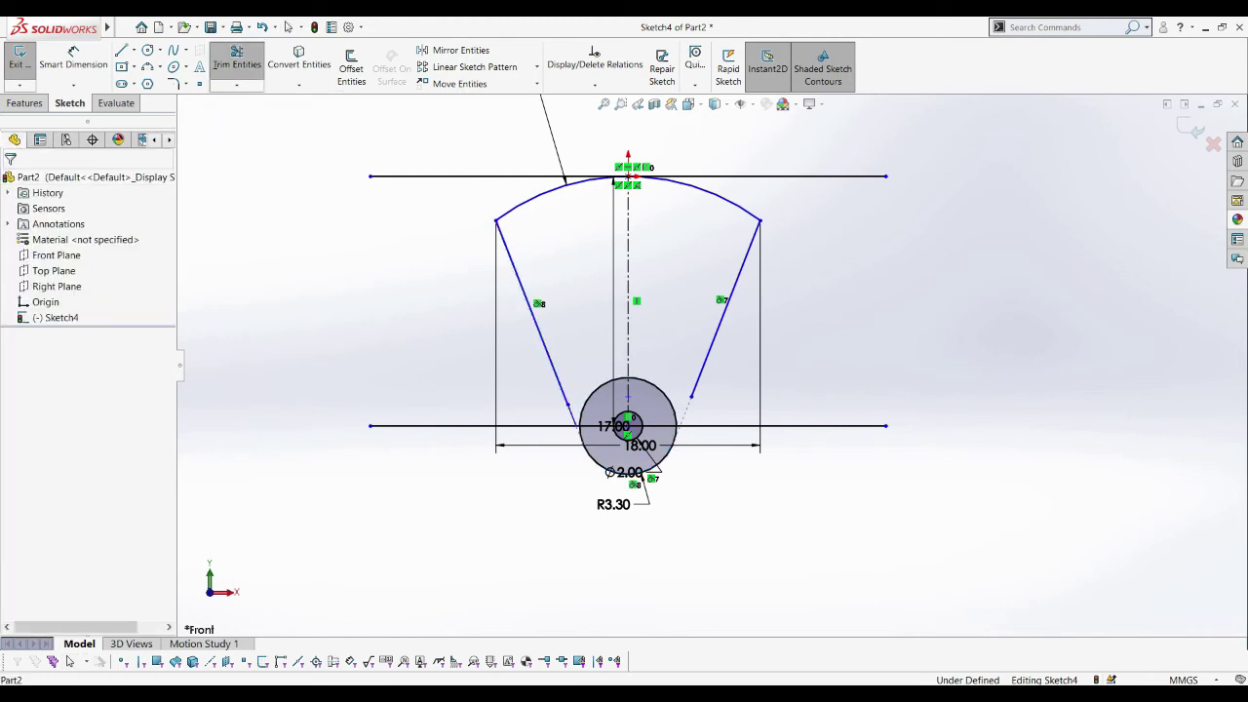
pyautogui.scroll(-3, 595, 477)
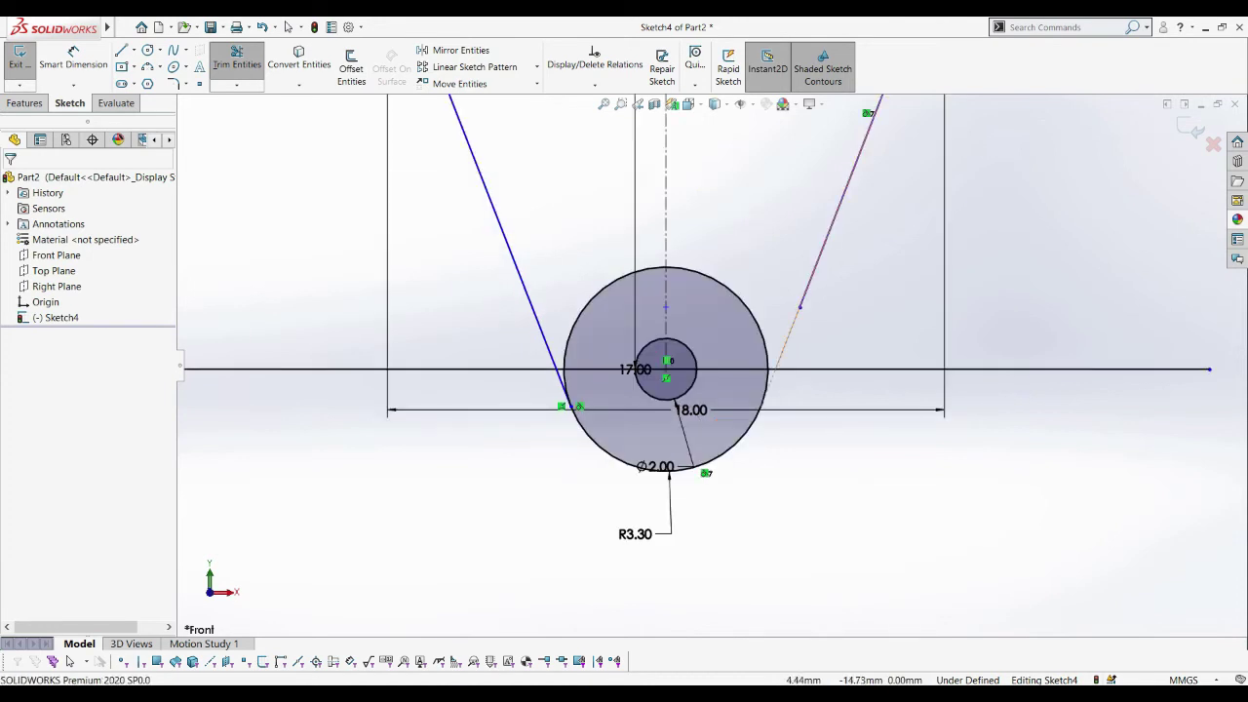
pyautogui.scroll(2, 711, 367)
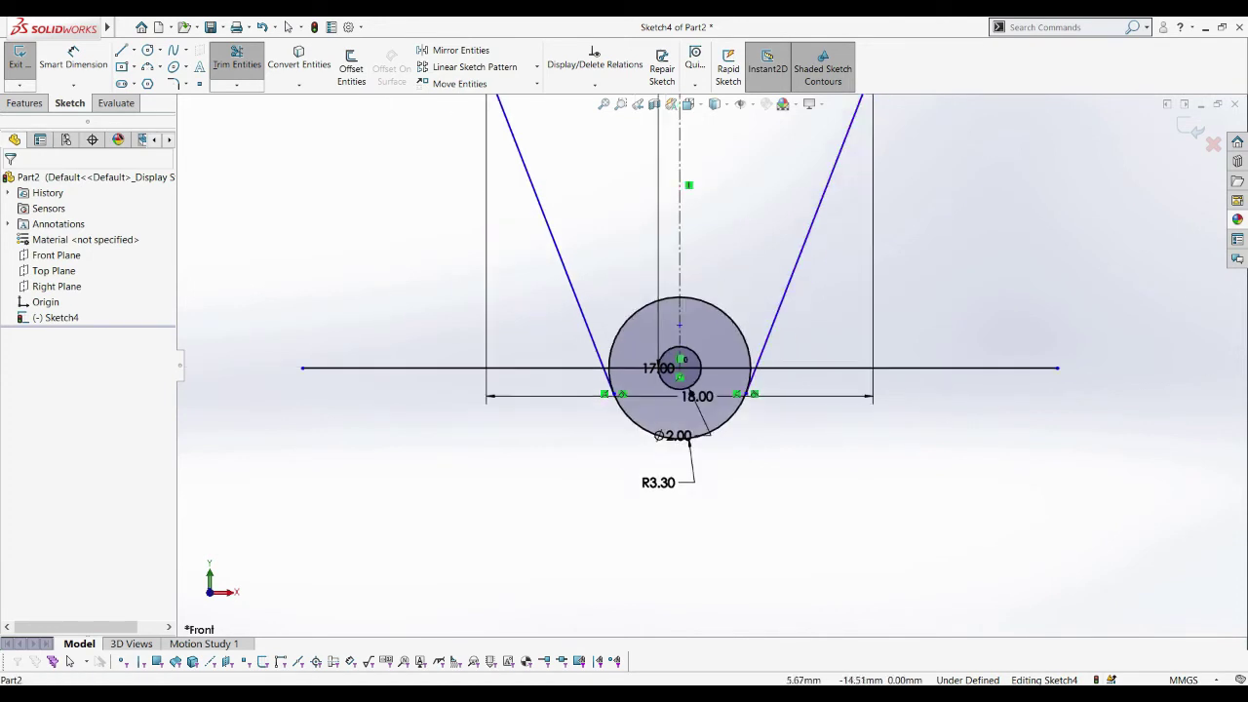
# Round the top-left and top-right corners with 3 mm sketch fillets, accepting both warnings
pyautogui.scroll(2, 711, 366)
pyautogui.scroll(2, 711, 366)
pyautogui.click(69, 661)
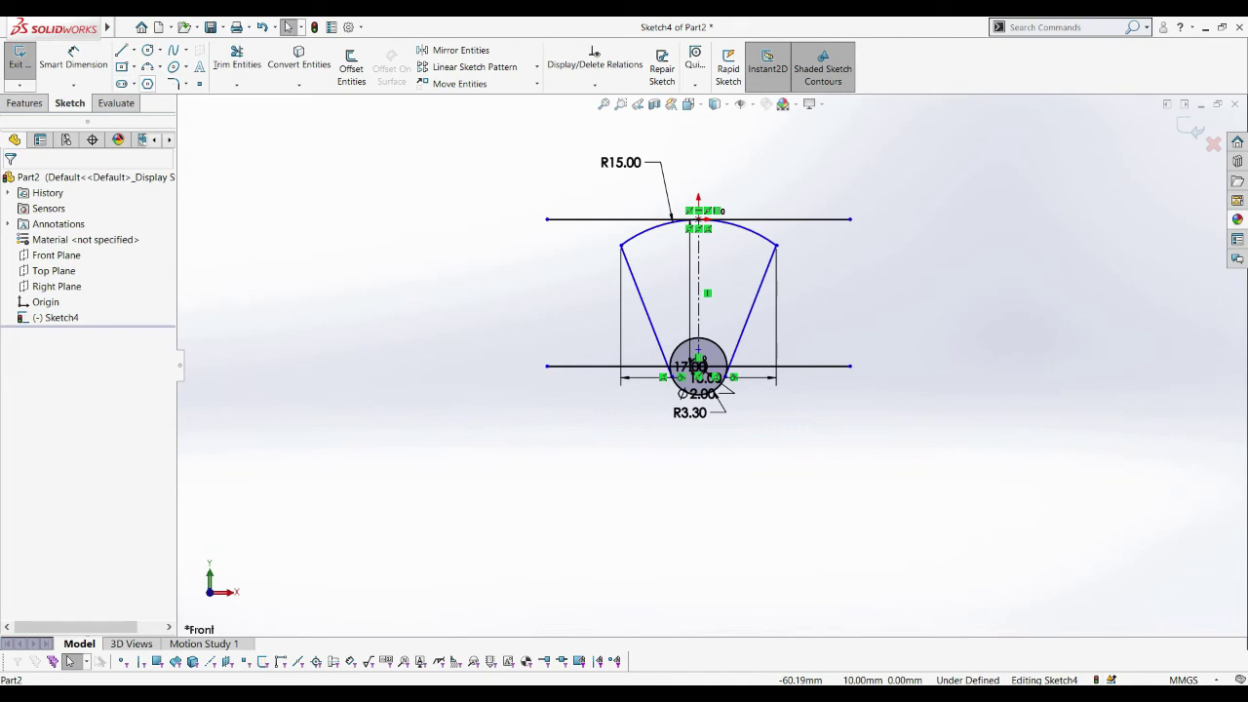
pyautogui.click(173, 84)
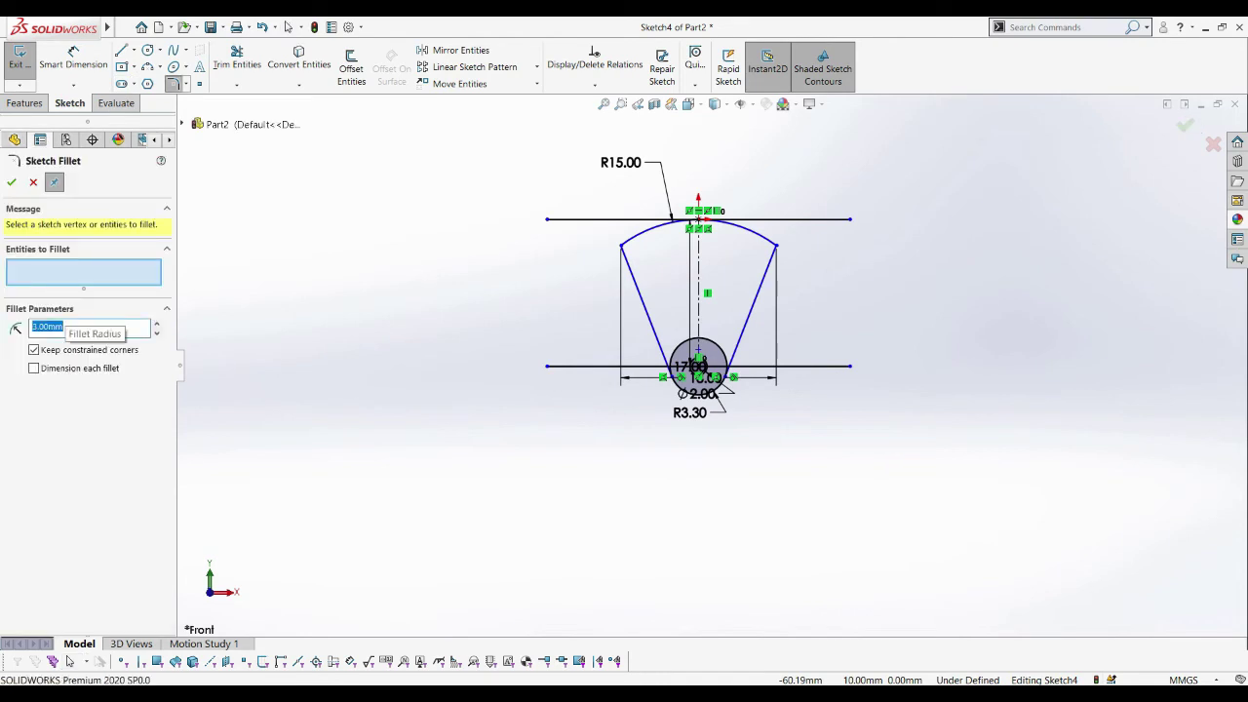
pyautogui.click(643, 310)
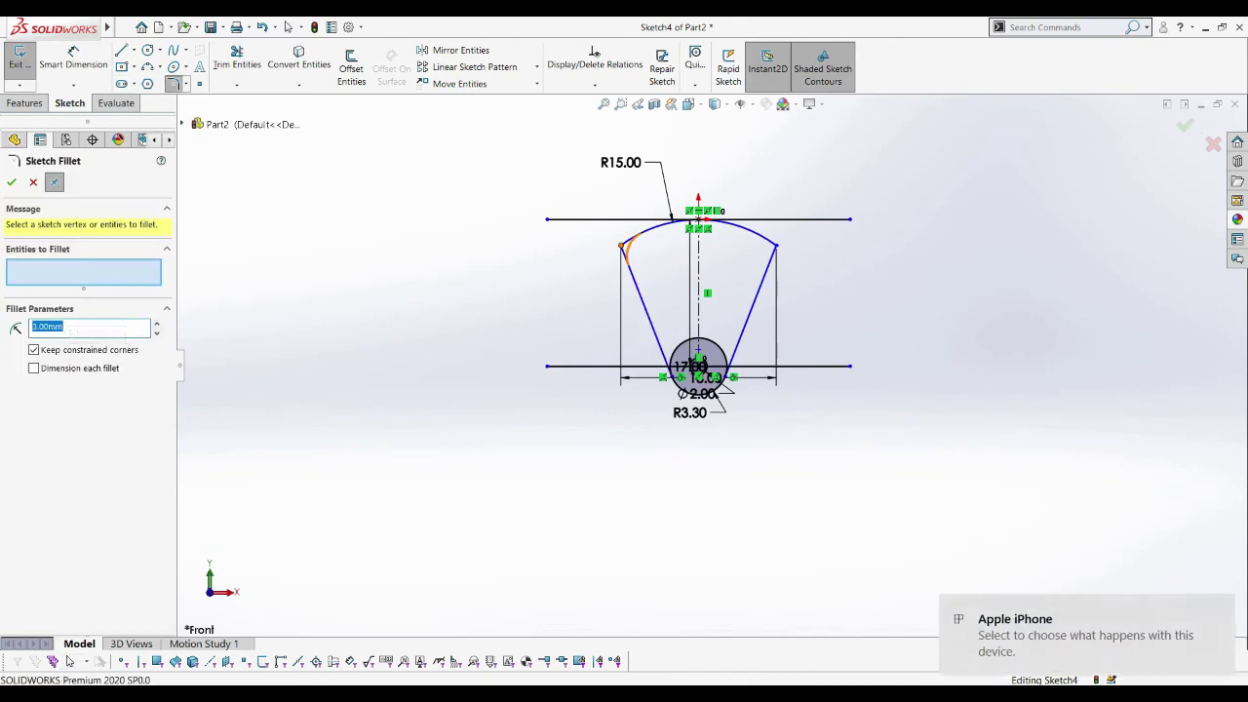
pyautogui.click(662, 374)
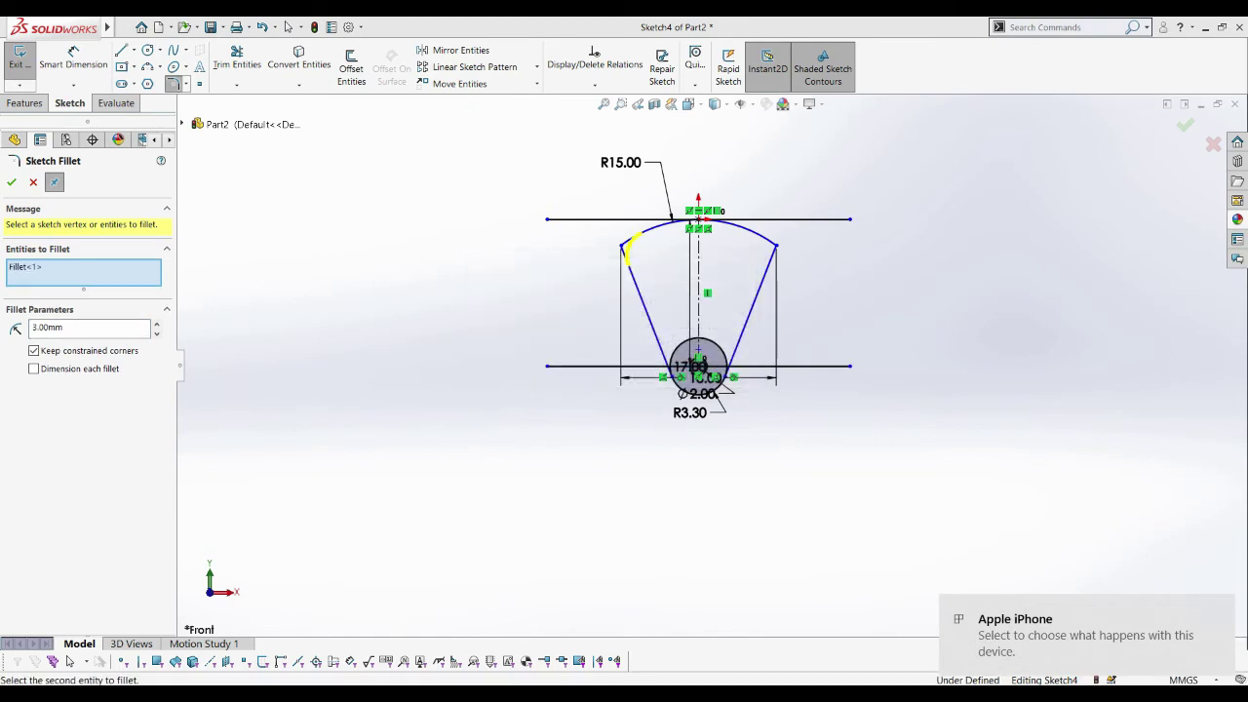
pyautogui.click(770, 249)
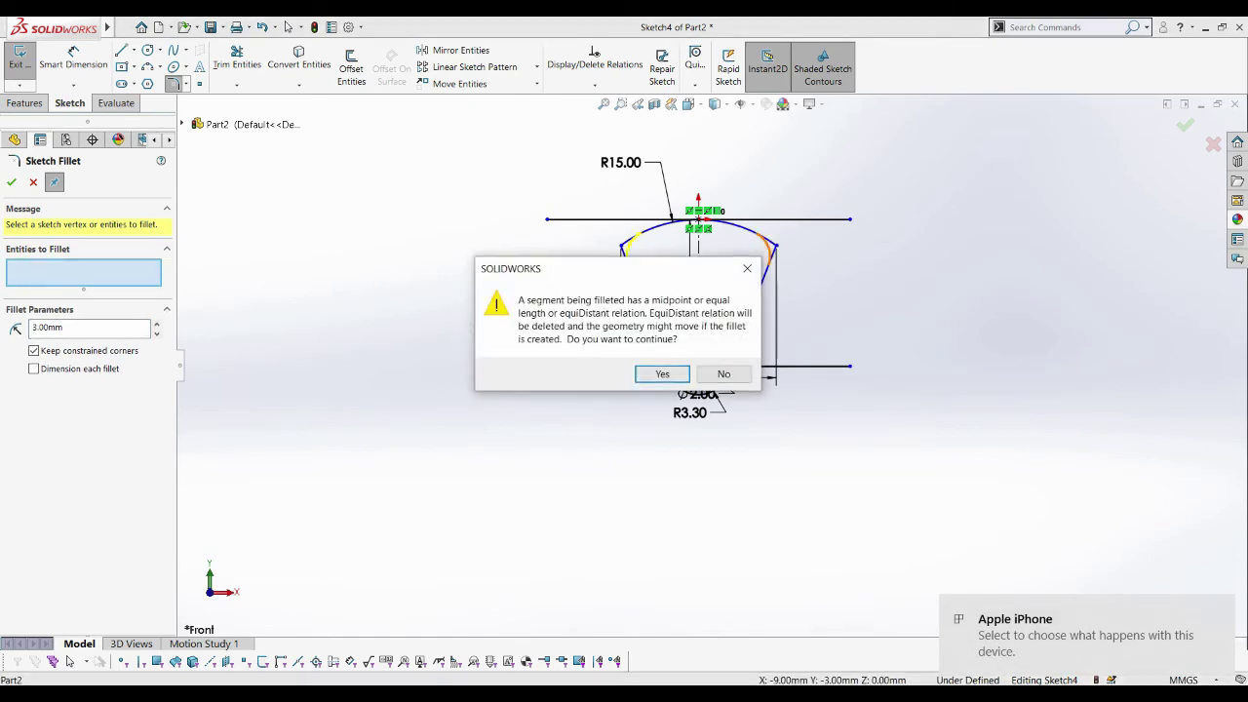
pyautogui.press('Return')
pyautogui.press('Return')
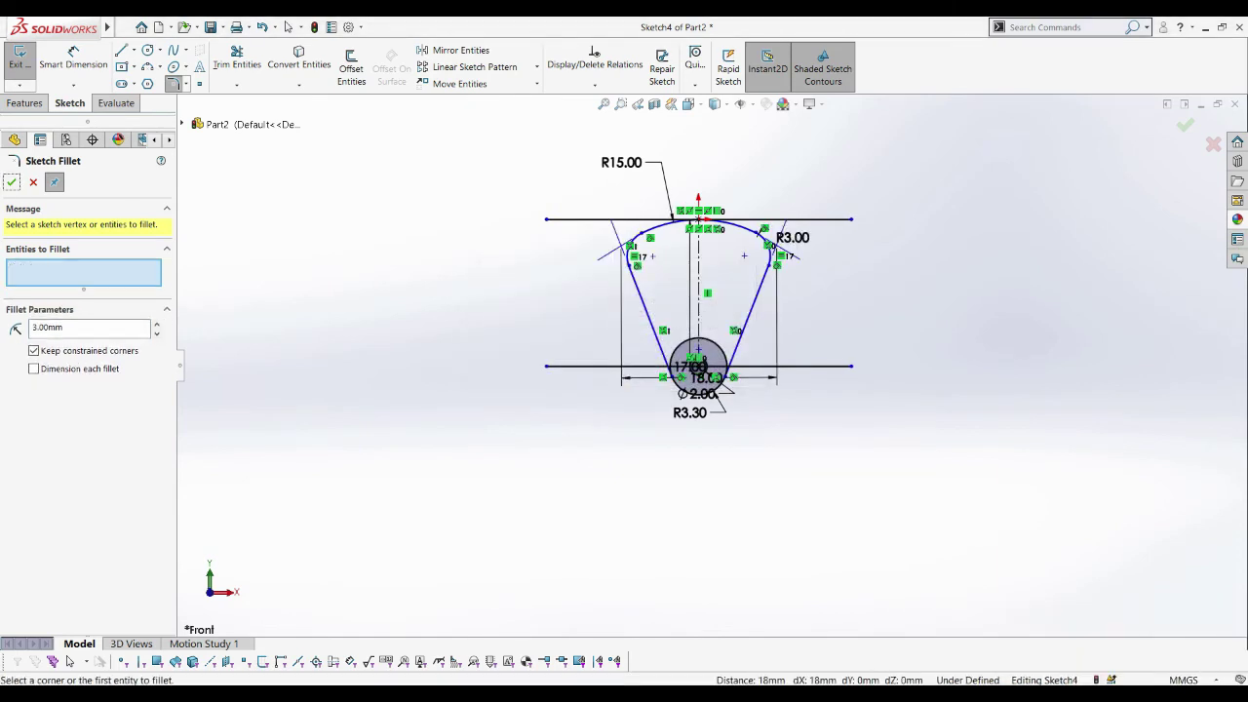
pyautogui.scroll(-2, 897, 249)
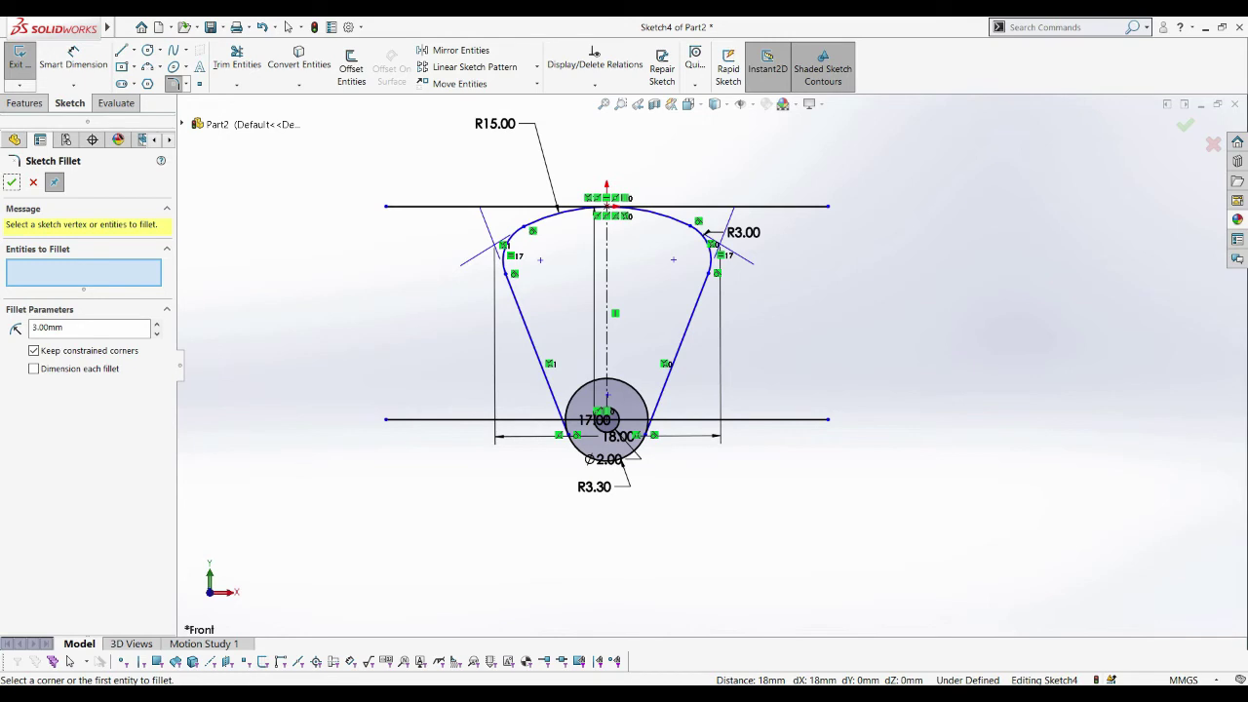
pyautogui.scroll(-1, 663, 226)
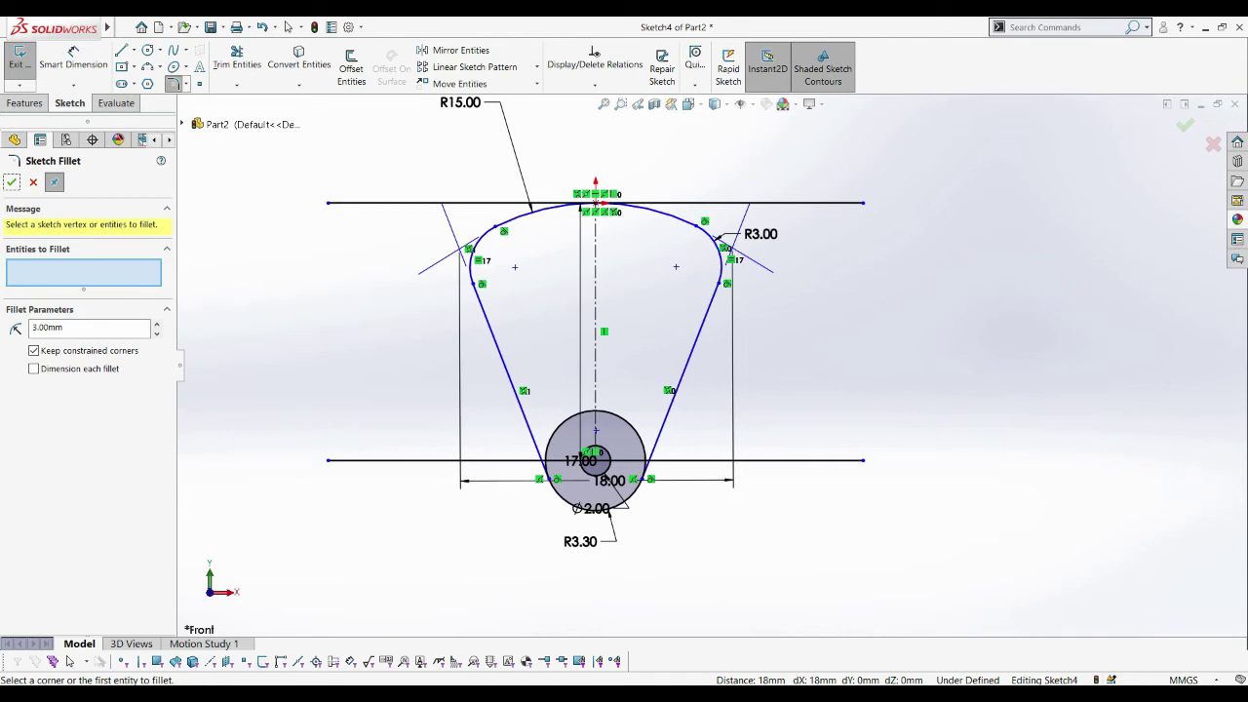
pyautogui.scroll(1, 712, 367)
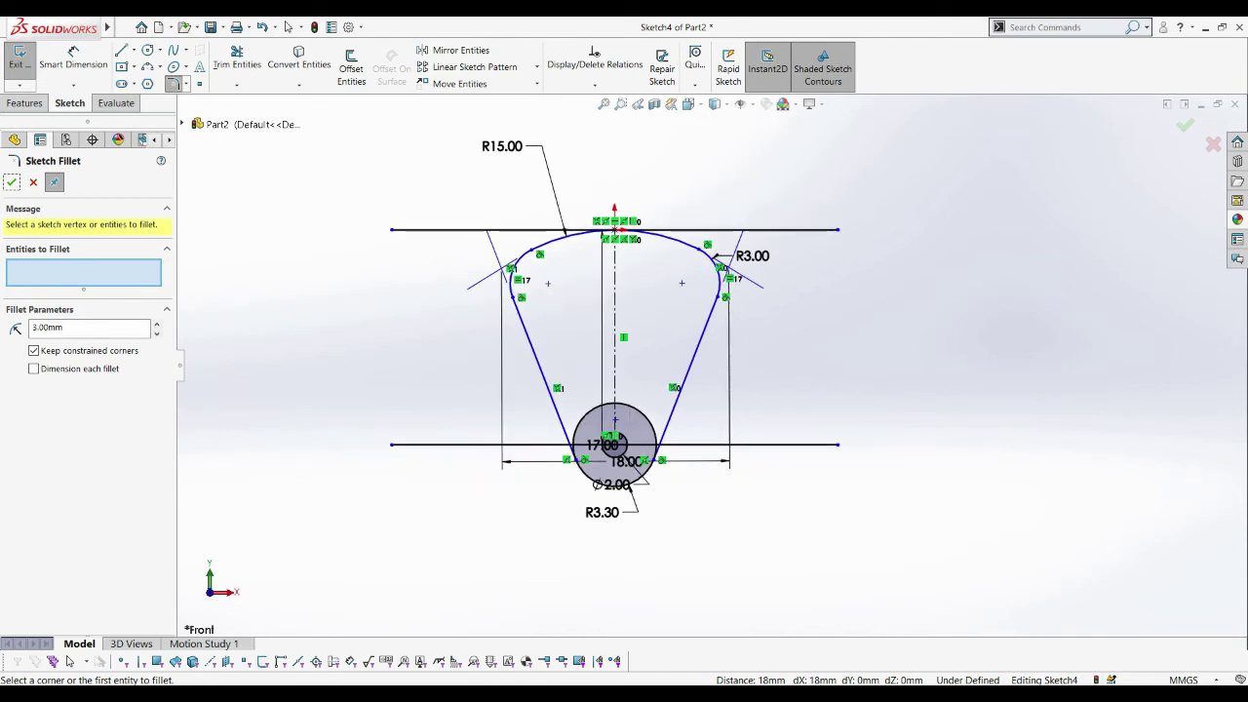
pyautogui.scroll(-1, 695, 466)
# Convert the lower horizontal line into construction geometry
pyautogui.rightClick(718, 435)
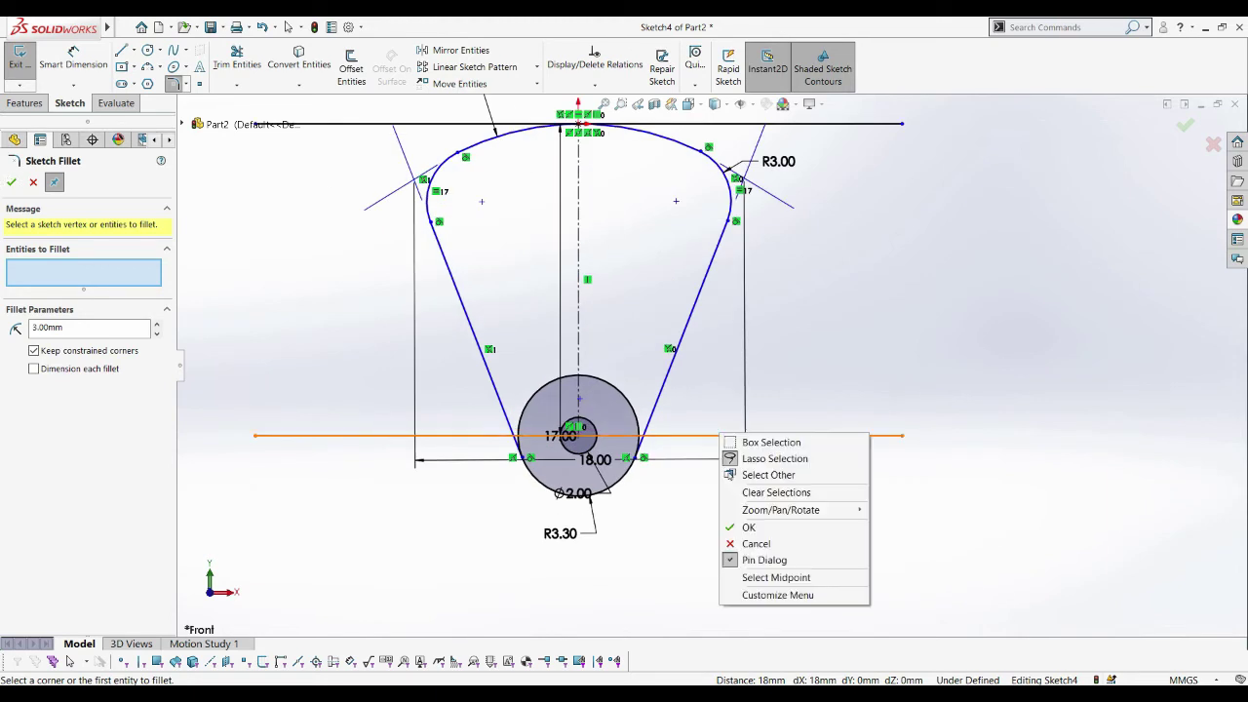
pyautogui.rightClick(695, 437)
pyautogui.click(726, 530)
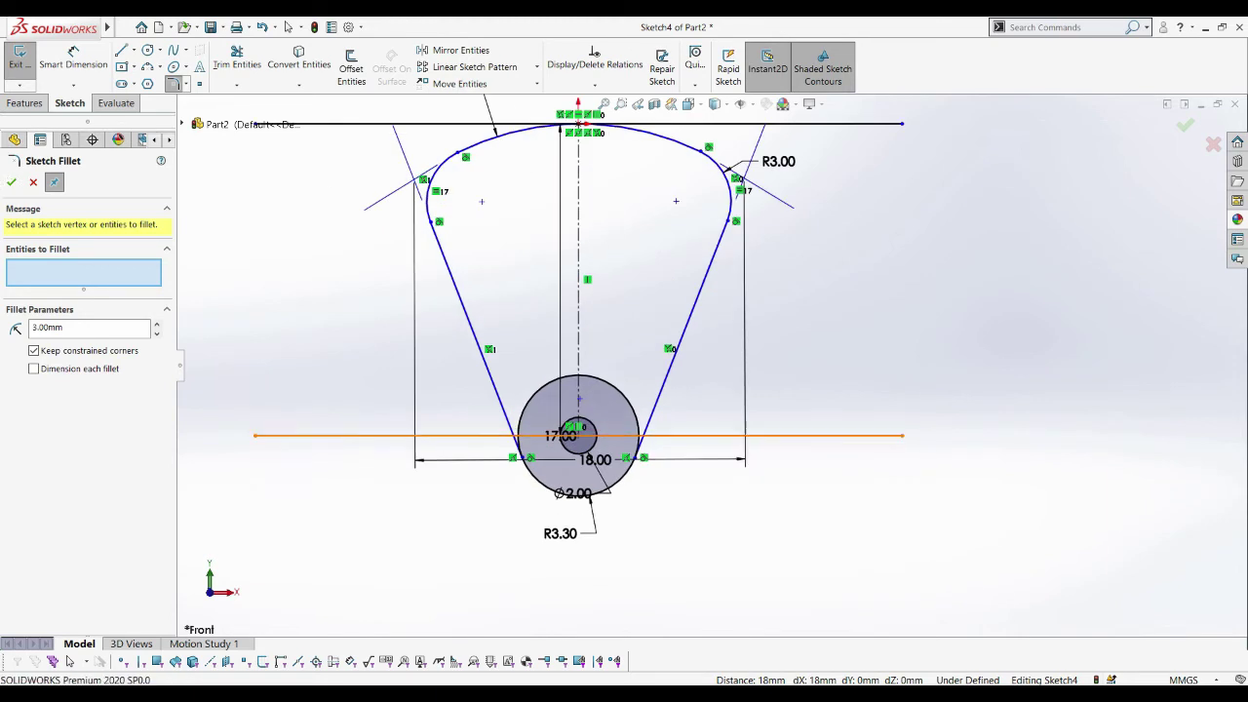
pyautogui.rightClick(717, 435)
pyautogui.click(731, 399)
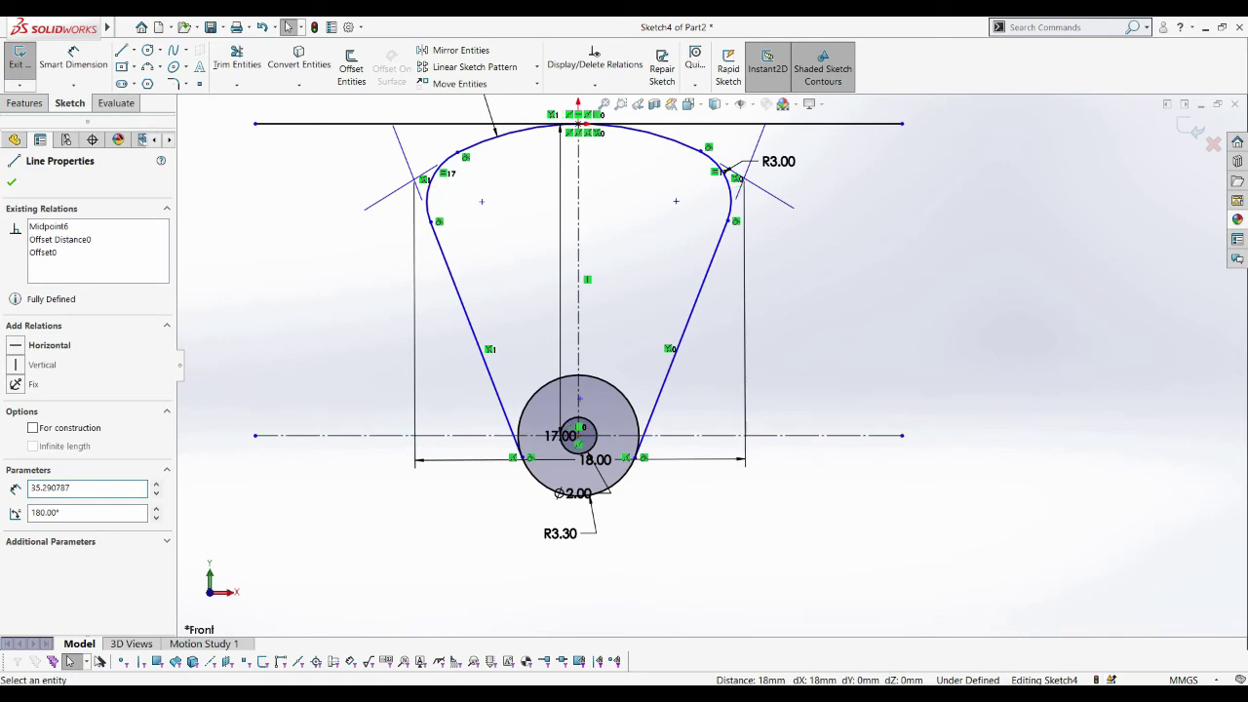
pyautogui.scroll(2, 877, 585)
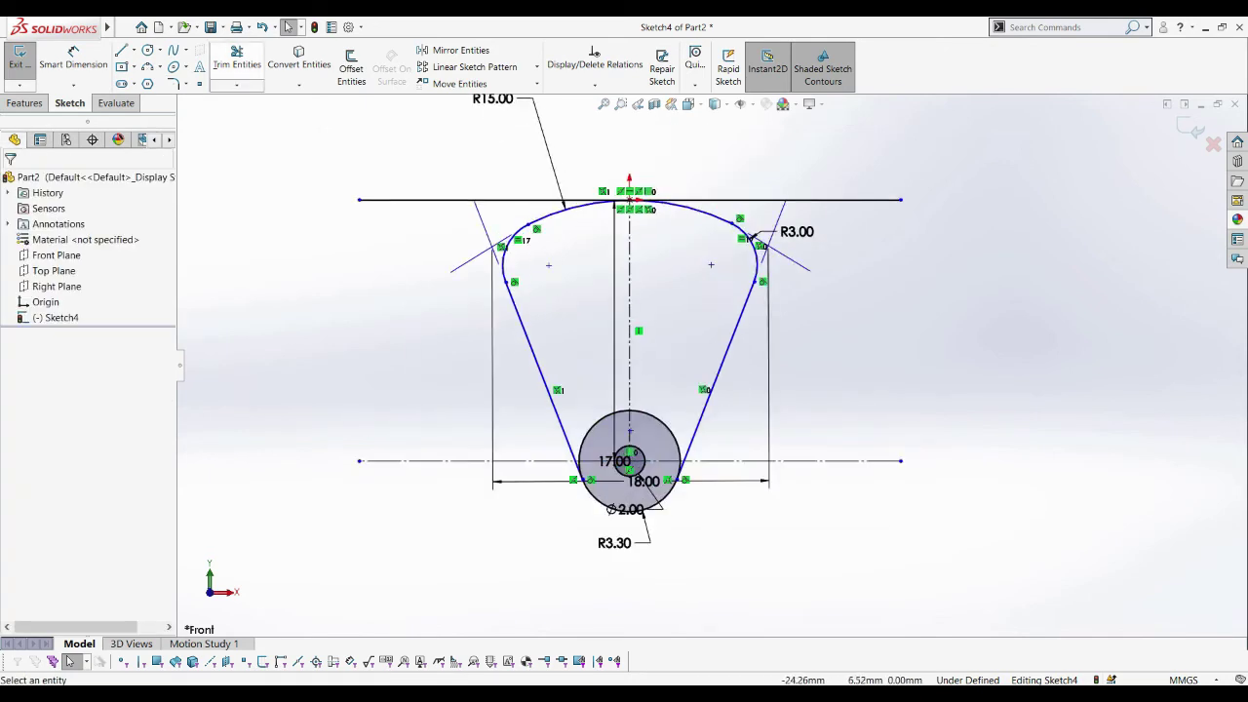
# Power-trim the excess circle and arc segments to leave one closed outline
pyautogui.click(237, 58)
pyautogui.scroll(-3, 621, 437)
pyautogui.moveTo(560, 390); pyautogui.dragTo(569, 422)
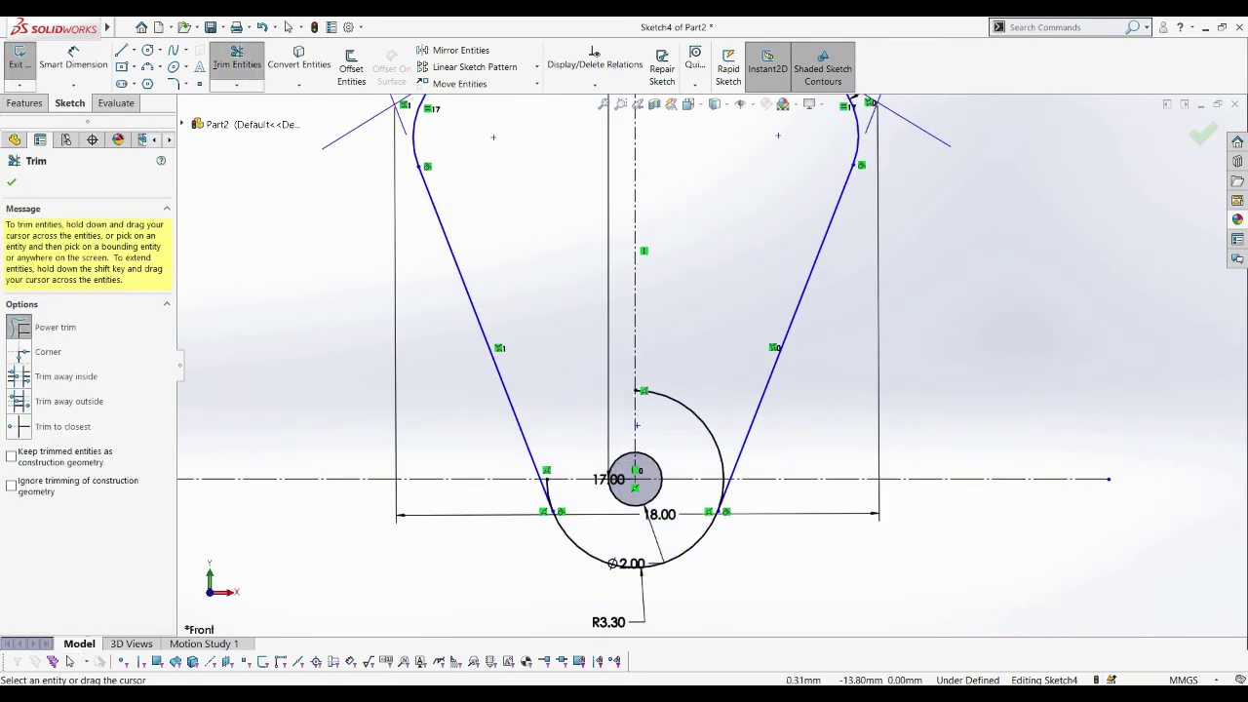
pyautogui.scroll(-5, 551, 551)
pyautogui.moveTo(561, 336); pyautogui.dragTo(535, 313)
pyautogui.scroll(1, 549, 380)
pyautogui.scroll(-5, 1219, 312)
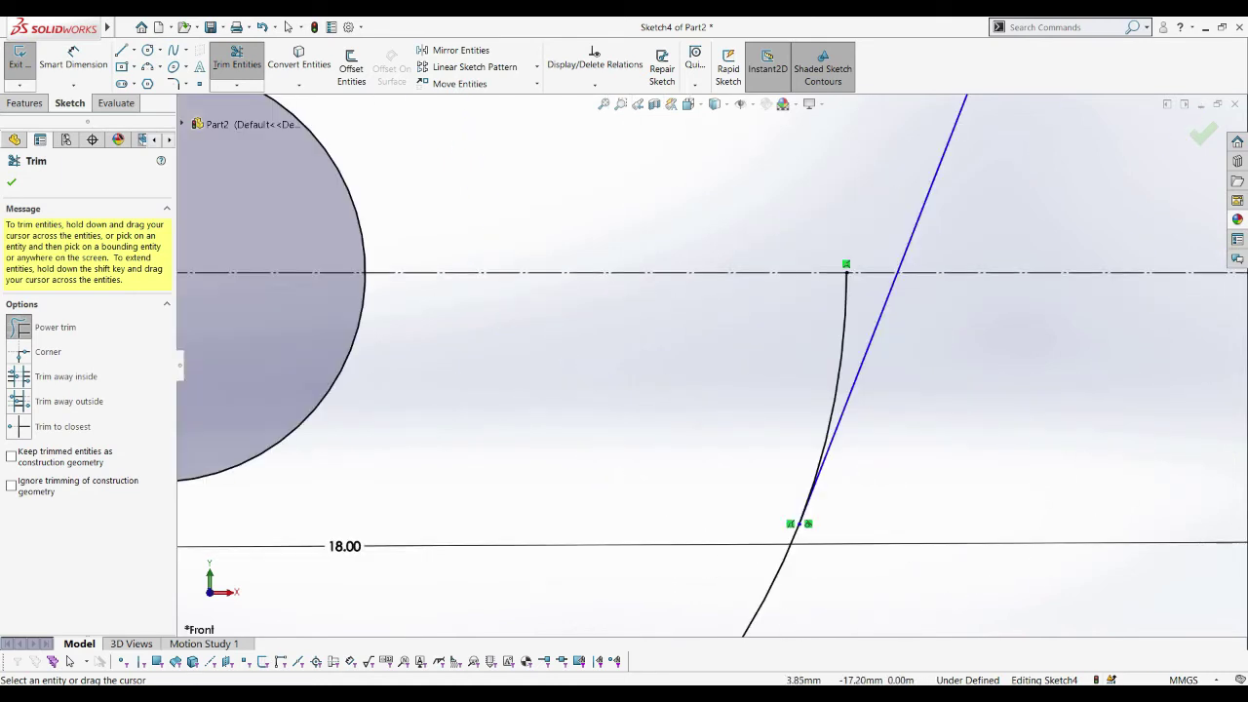
pyautogui.moveTo(809, 317); pyautogui.dragTo(849, 298)
pyautogui.scroll(2, 720, 365)
pyautogui.scroll(2, 719, 365)
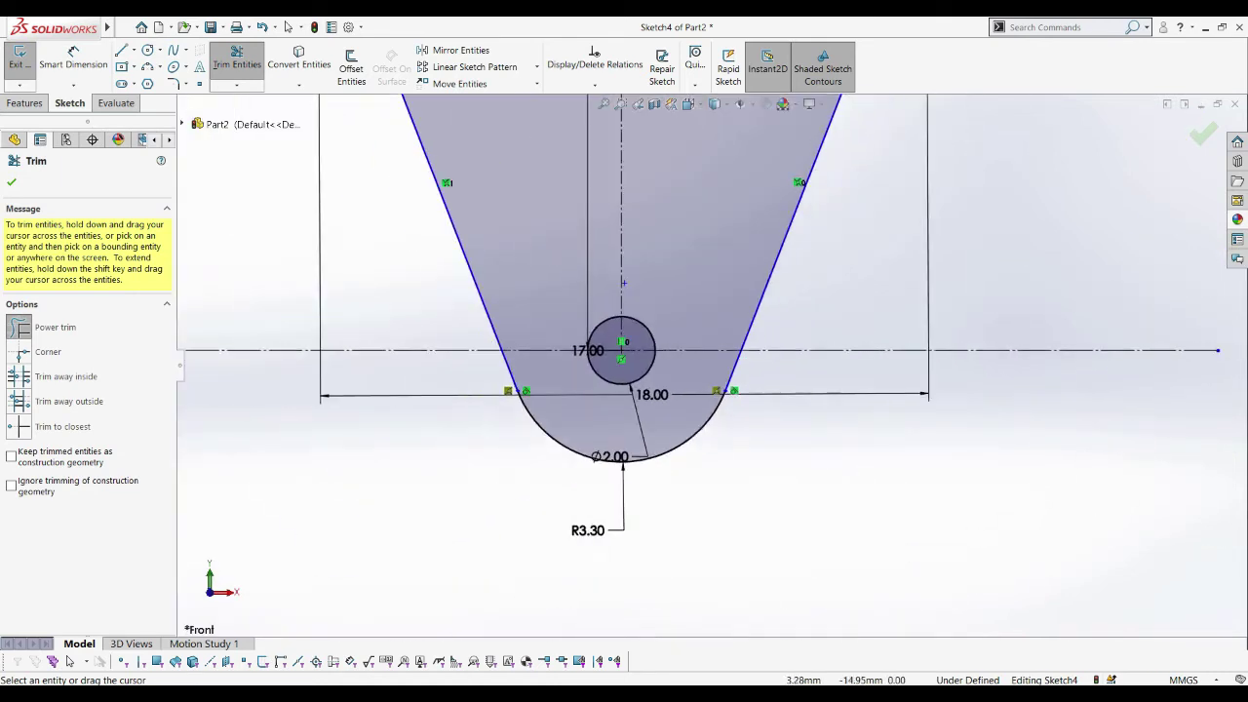
pyautogui.scroll(2, 719, 364)
pyautogui.scroll(3, 712, 363)
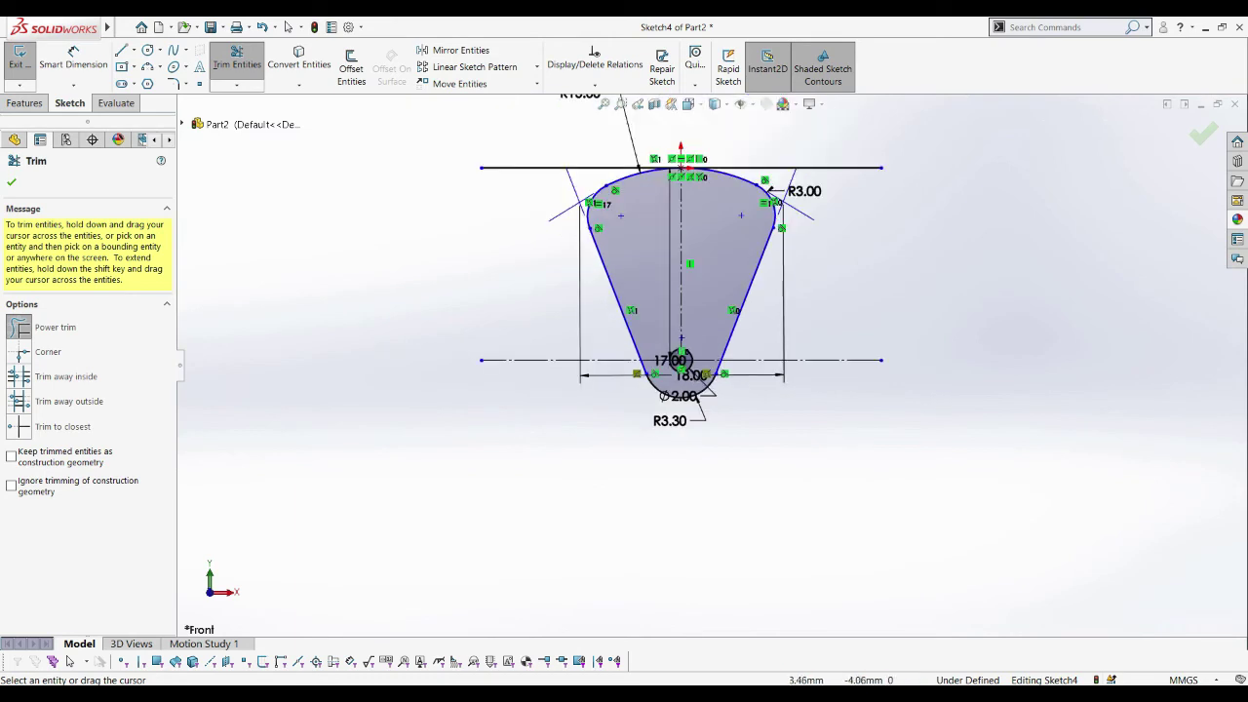
pyautogui.scroll(-2, 719, 213)
pyautogui.scroll(-2, 682, 210)
pyautogui.scroll(-2, 663, 208)
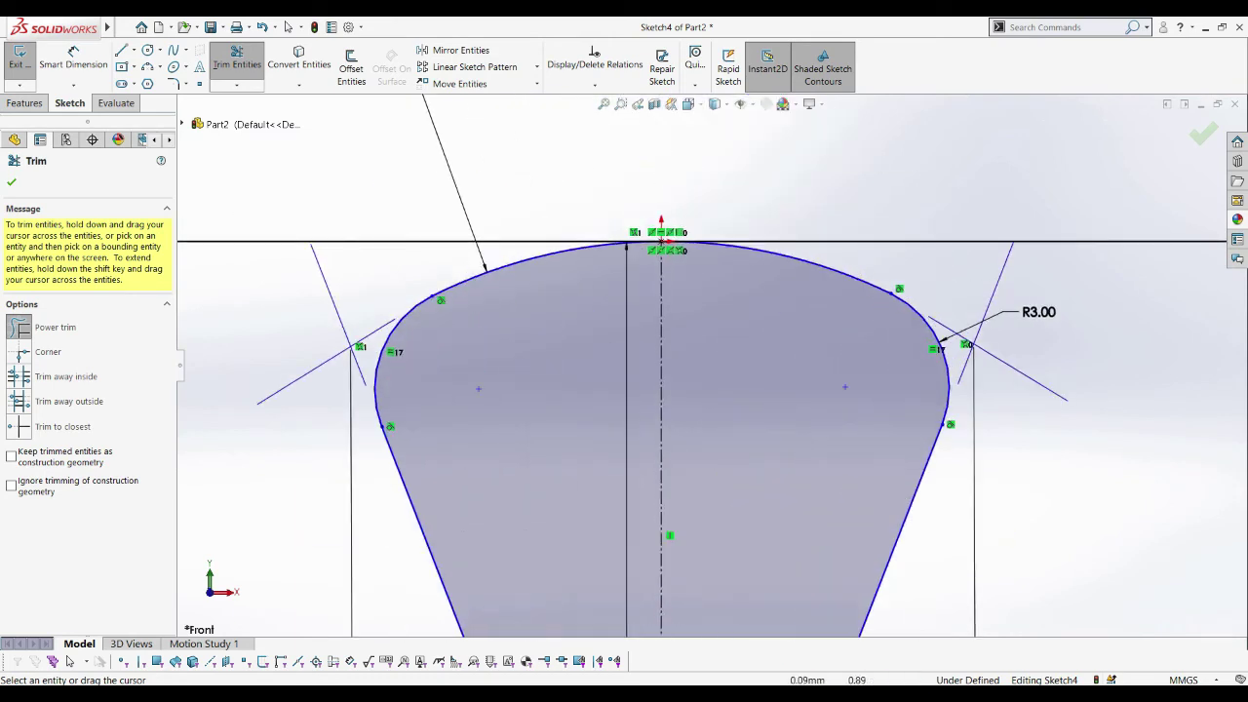
pyautogui.scroll(3, 713, 364)
pyautogui.press('Escape')
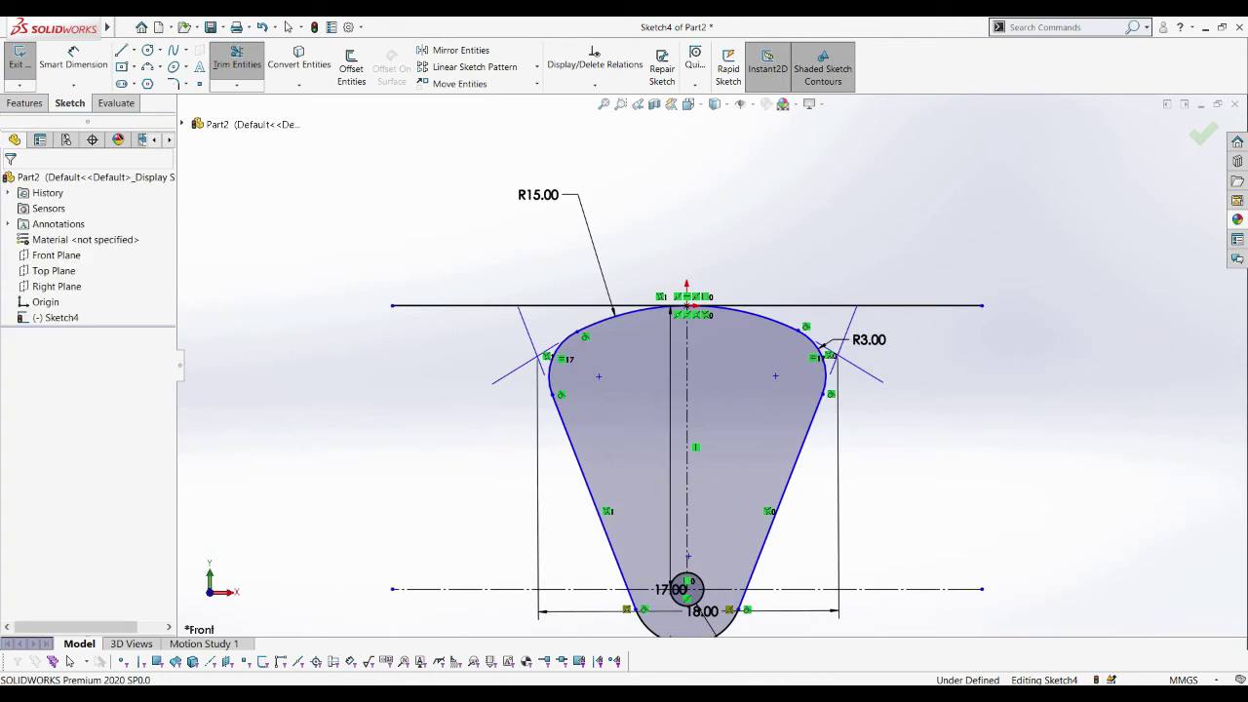
# Draw a vertical centerline up from the origin and dimension its height to the profile's upper-right corner
pyautogui.click(129, 50)
pyautogui.click(148, 86)
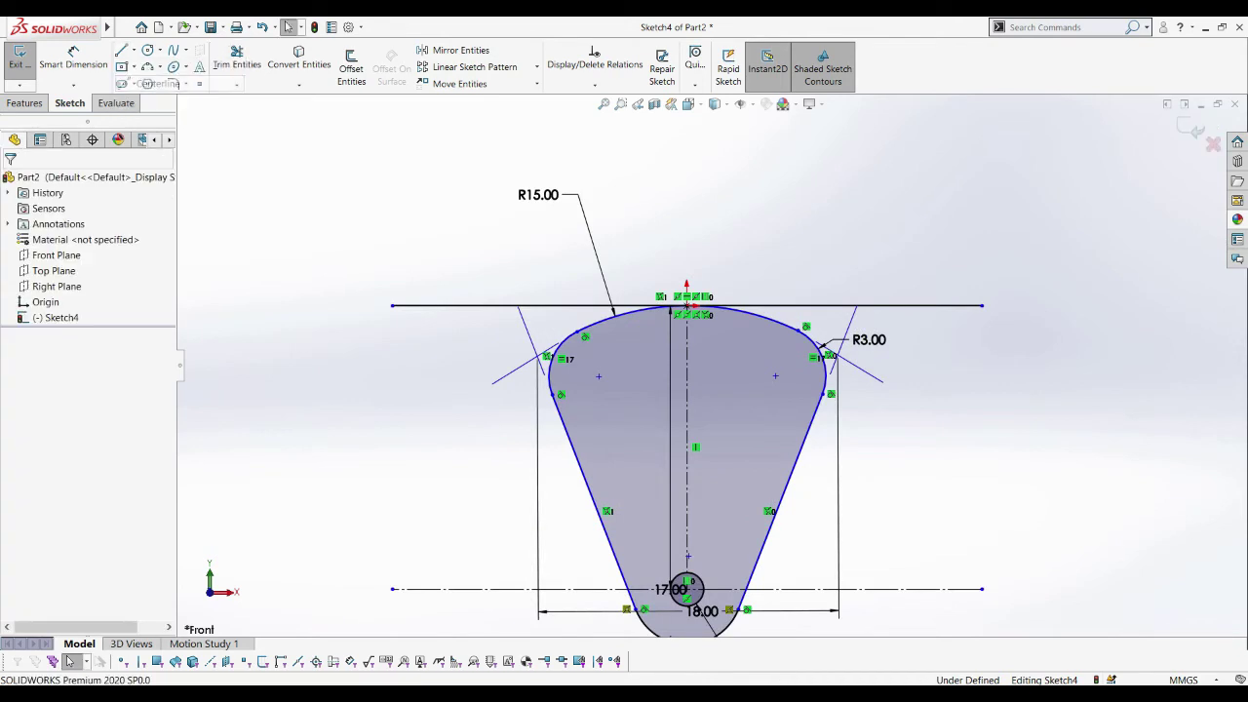
pyautogui.click(688, 306)
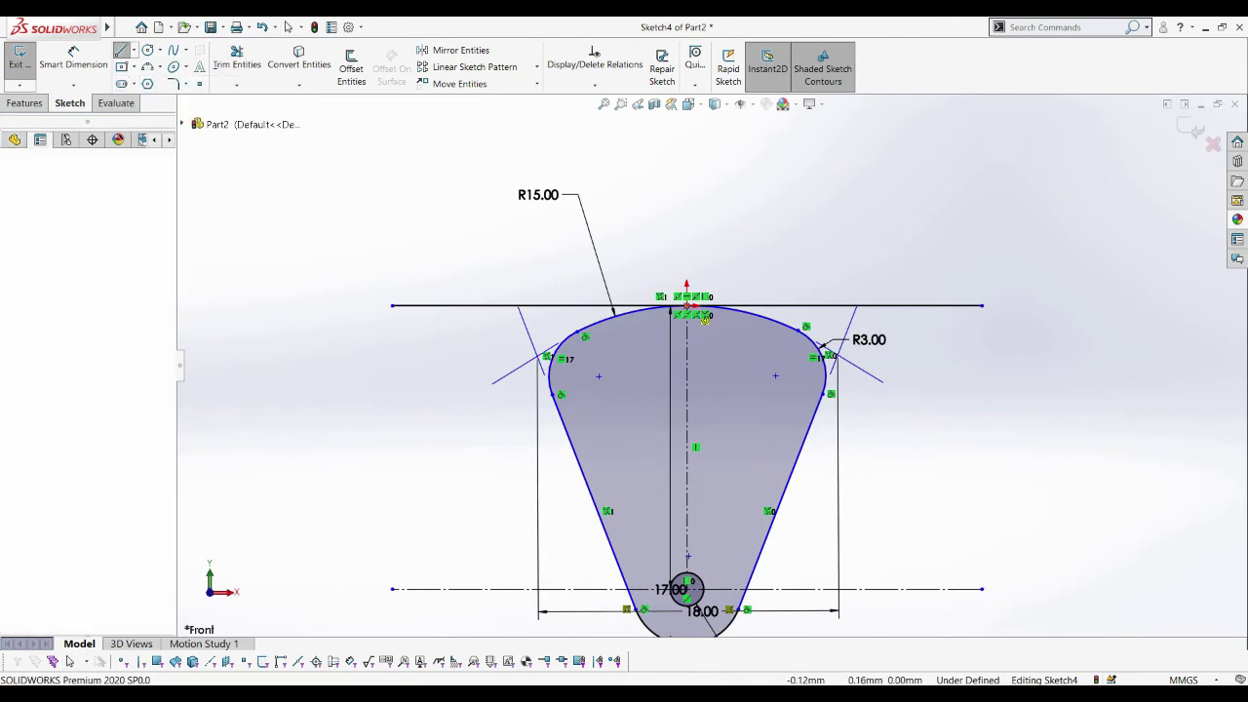
pyautogui.scroll(2, 710, 362)
pyautogui.scroll(2, 710, 363)
pyautogui.click(699, 142)
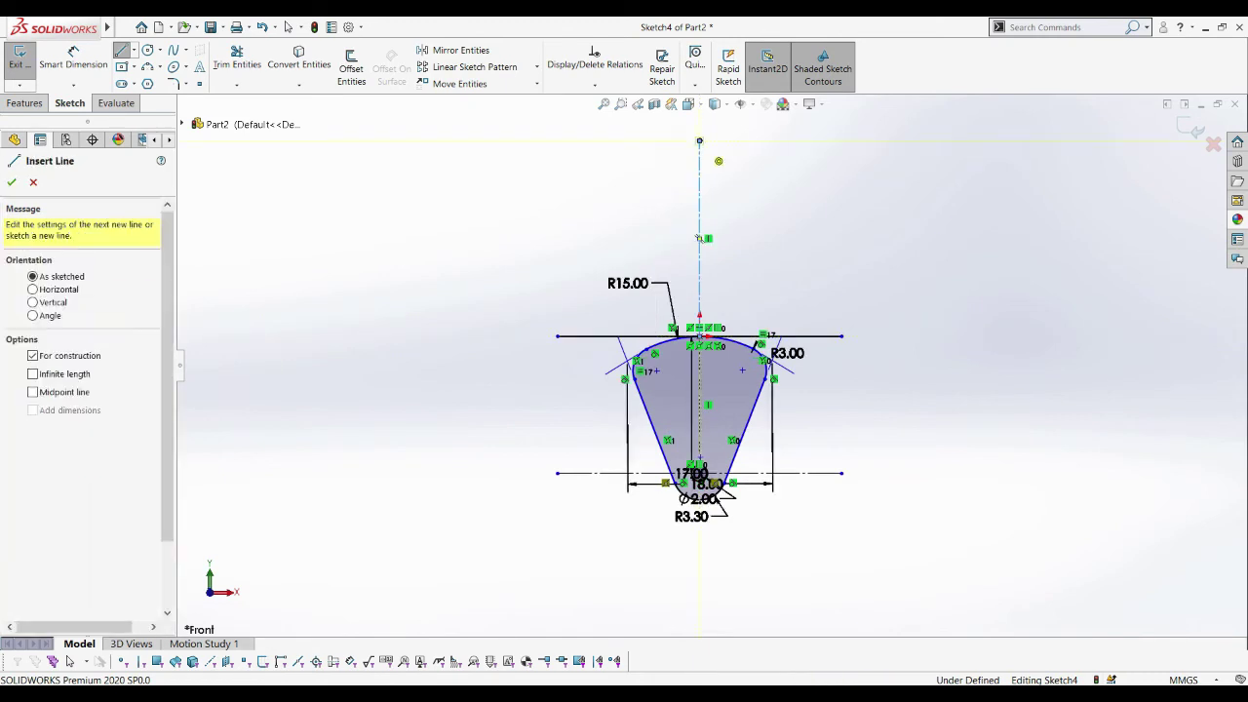
pyautogui.press('Escape')
pyautogui.click(699, 243)
pyautogui.click(769, 333)
pyautogui.click(702, 146)
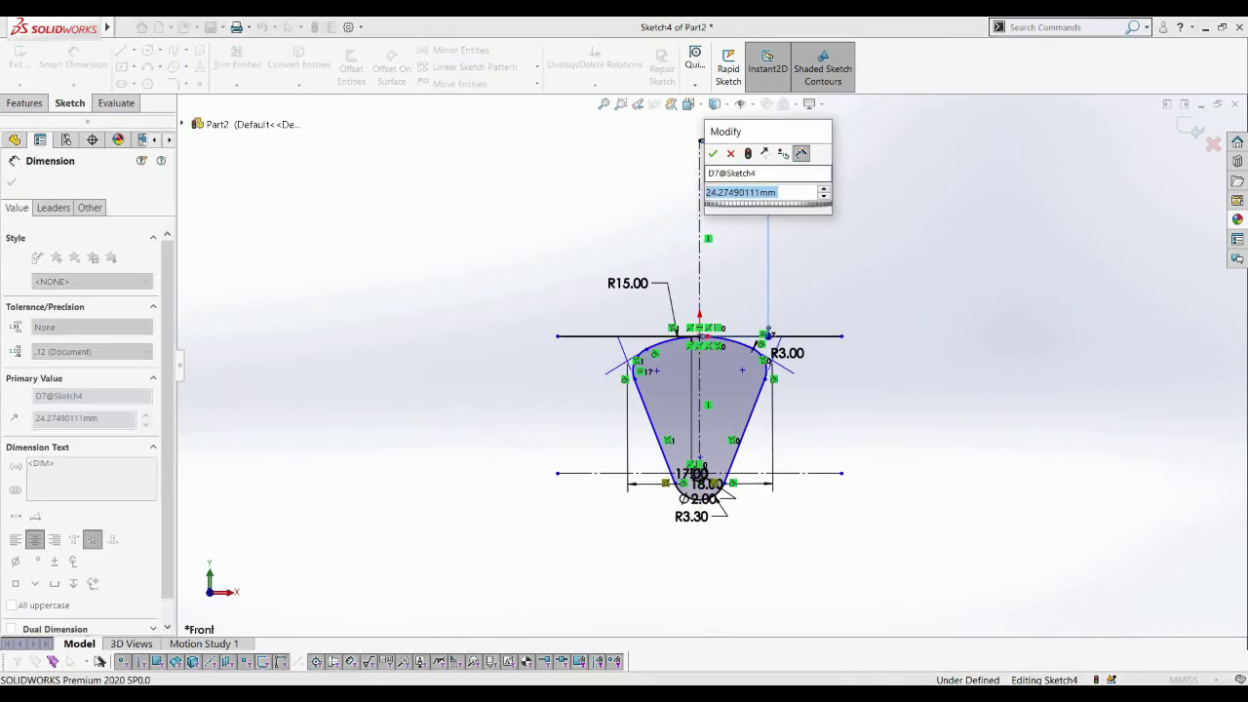
pyautogui.write('=')
pyautogui.press('Return')
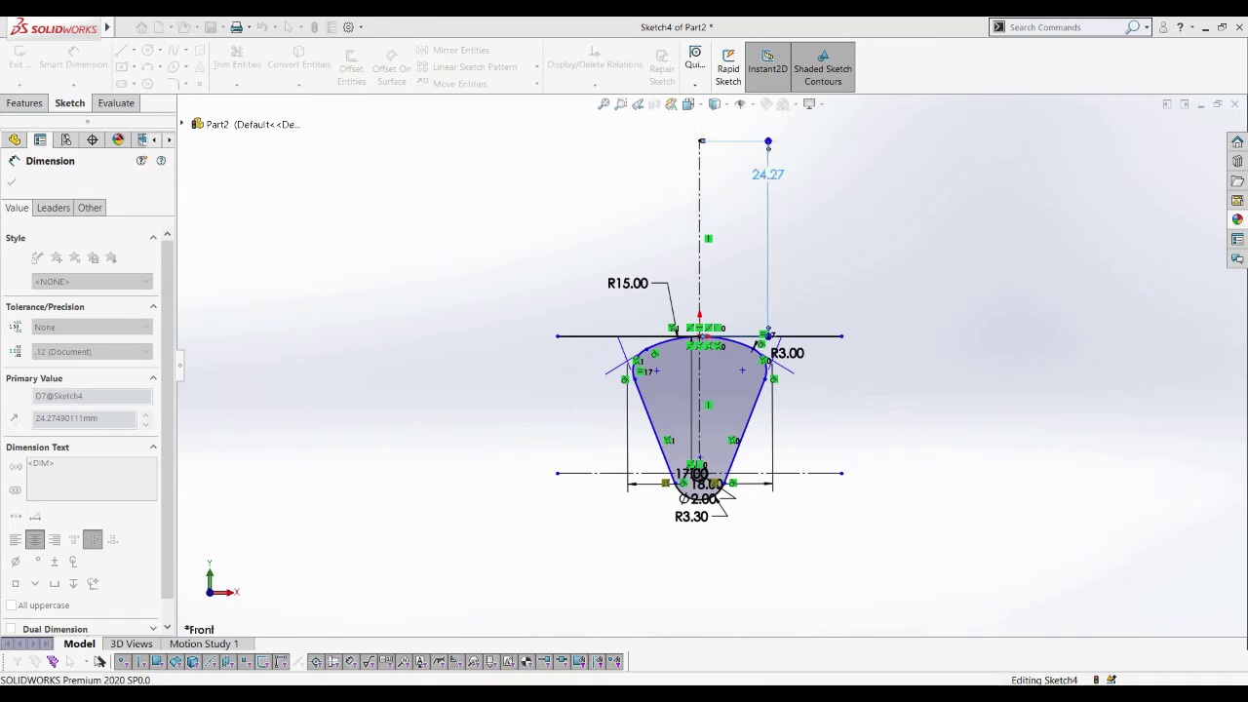
# Offset the vertical centerline 2 mm to both sides to form two stem lines
pyautogui.press('Escape')
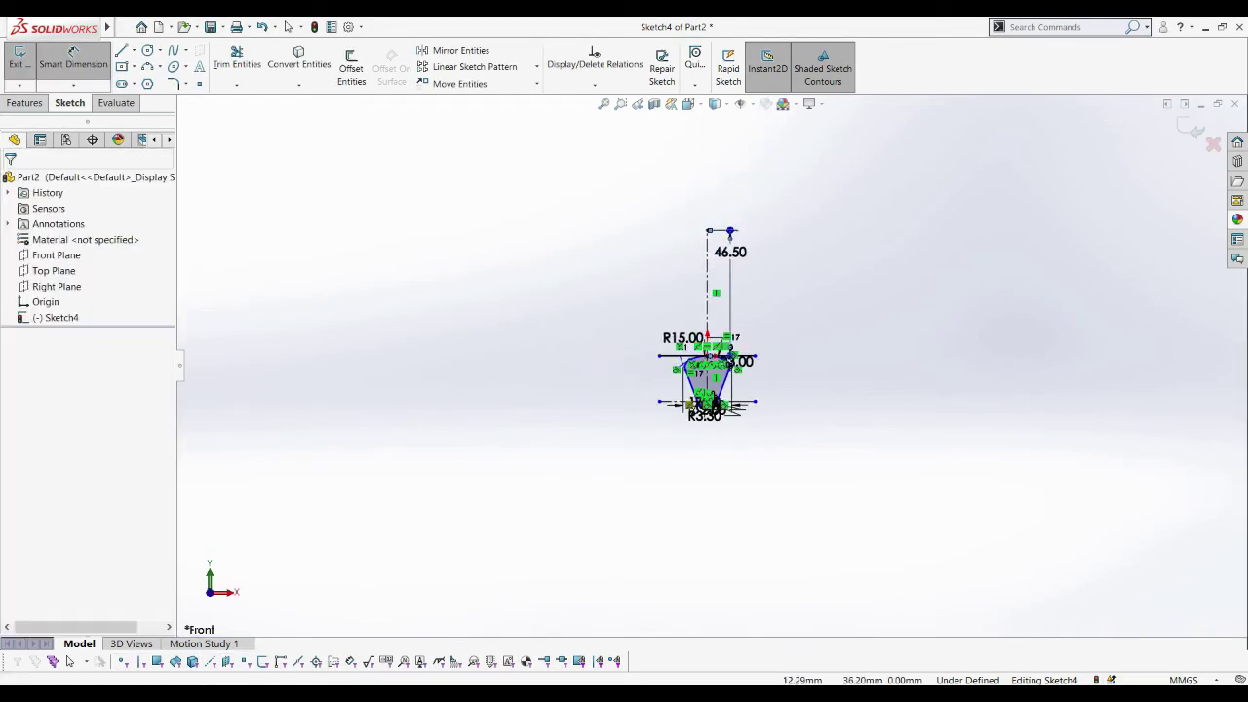
pyautogui.click(351, 68)
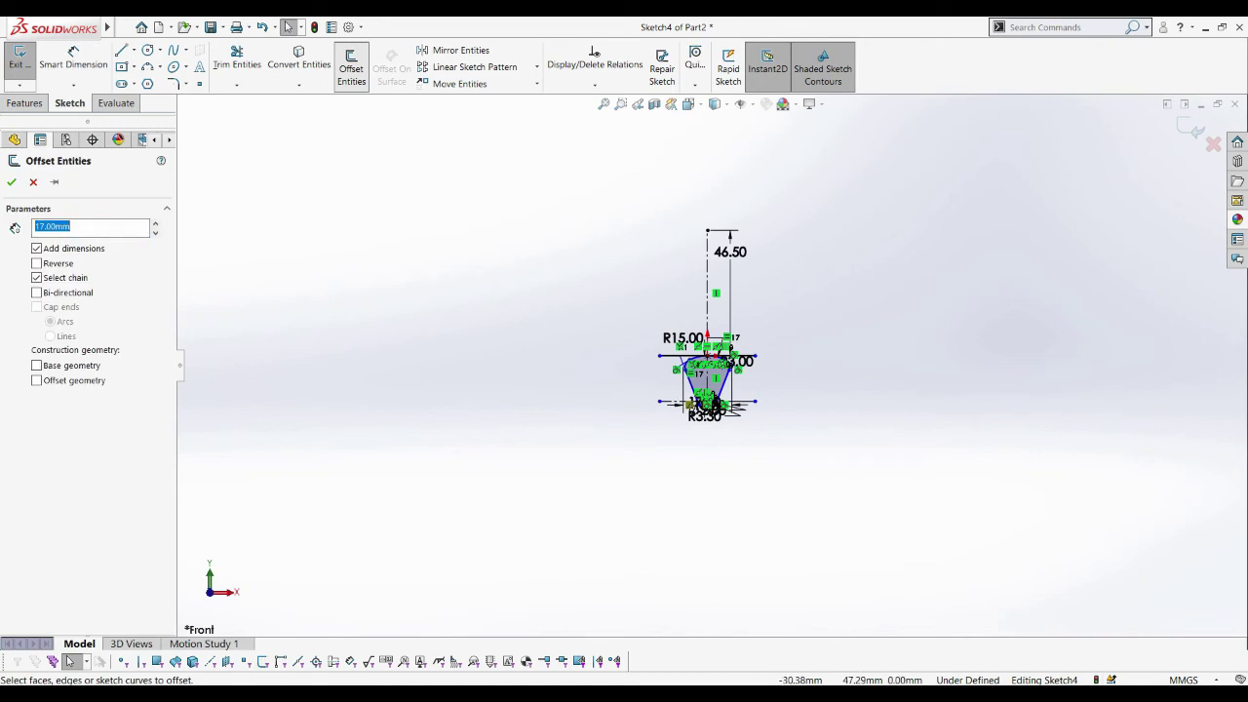
pyautogui.scroll(-3, 629, 209)
pyautogui.scroll(-4, 762, 403)
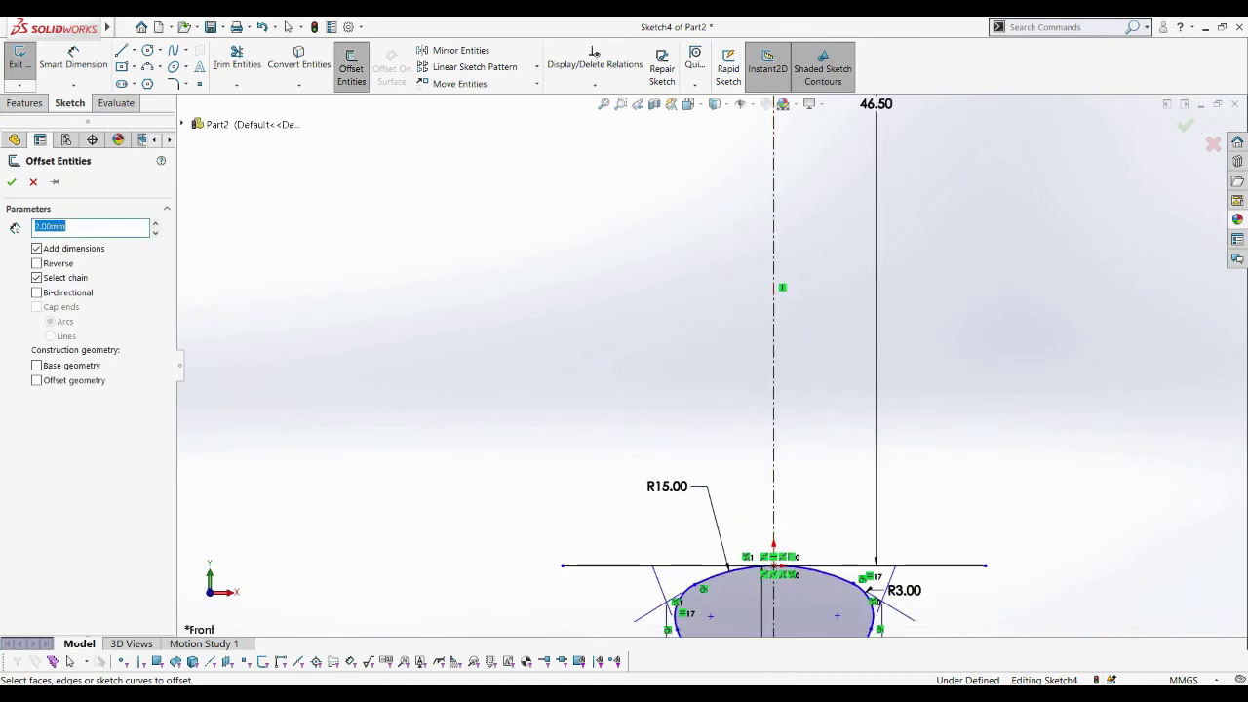
pyautogui.click(774, 526)
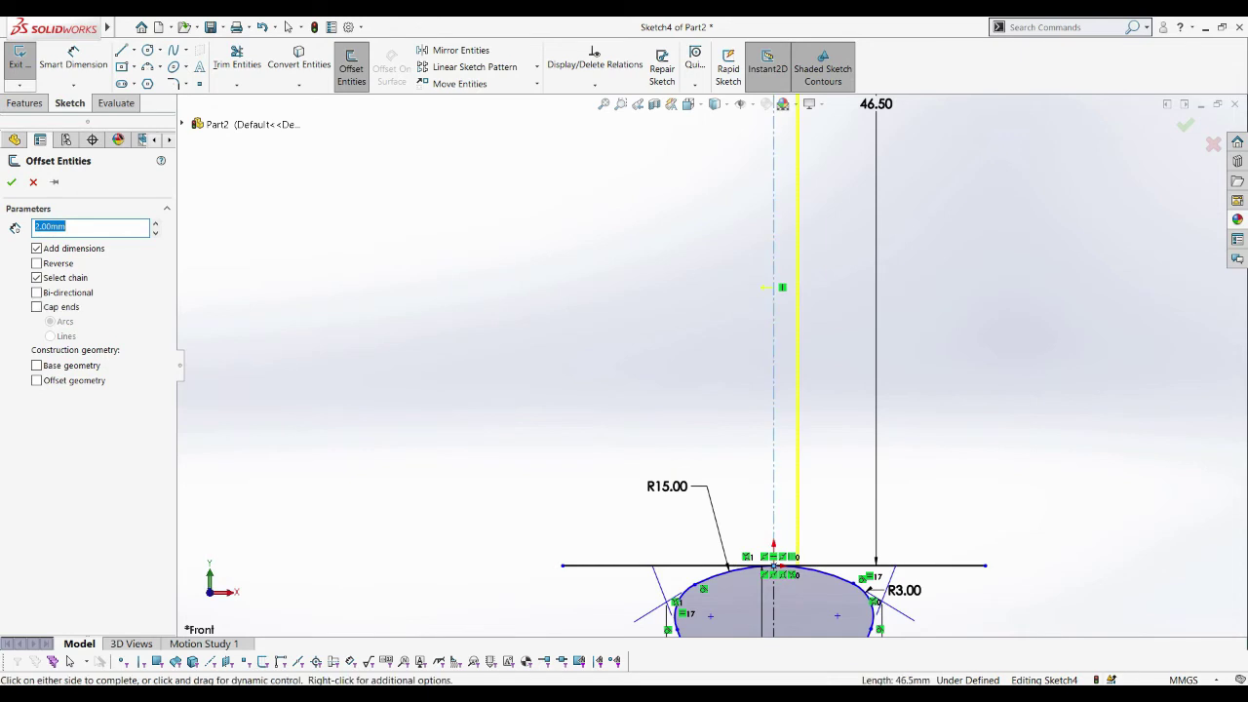
pyautogui.click(36, 293)
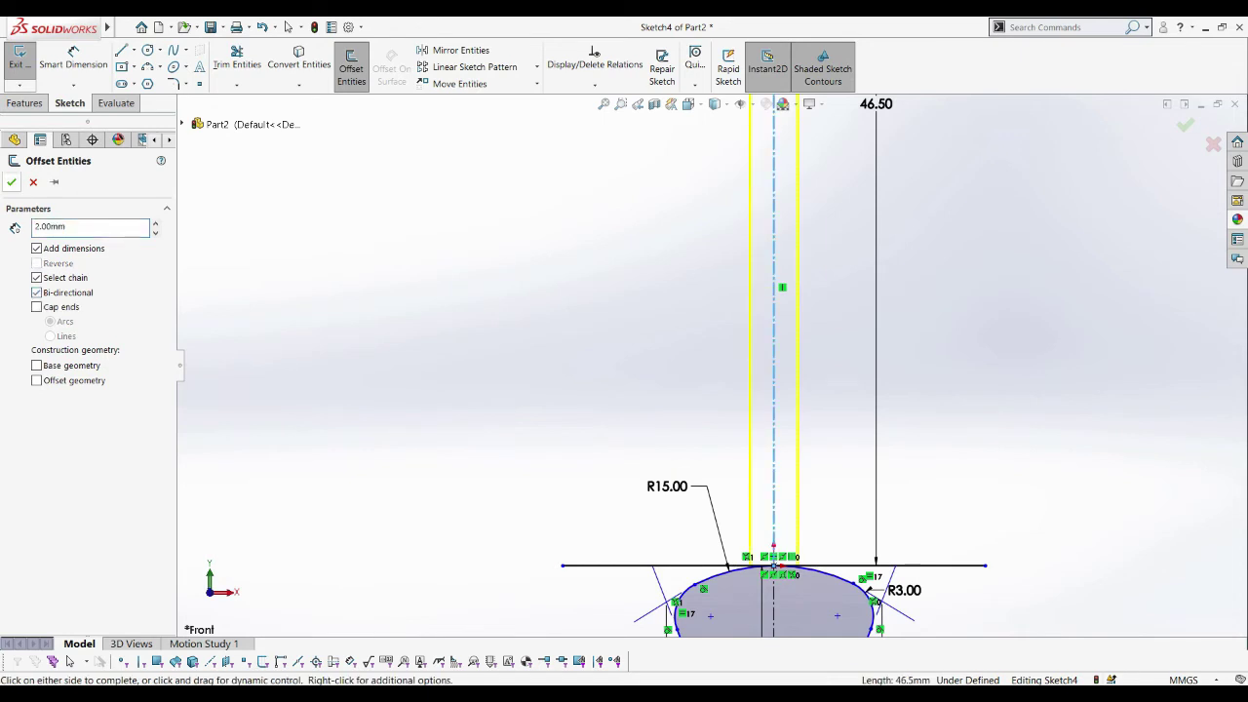
pyautogui.press('Return')
# Extend both offset stem lines down to the R15.00 arc
pyautogui.scroll(-3, 692, 391)
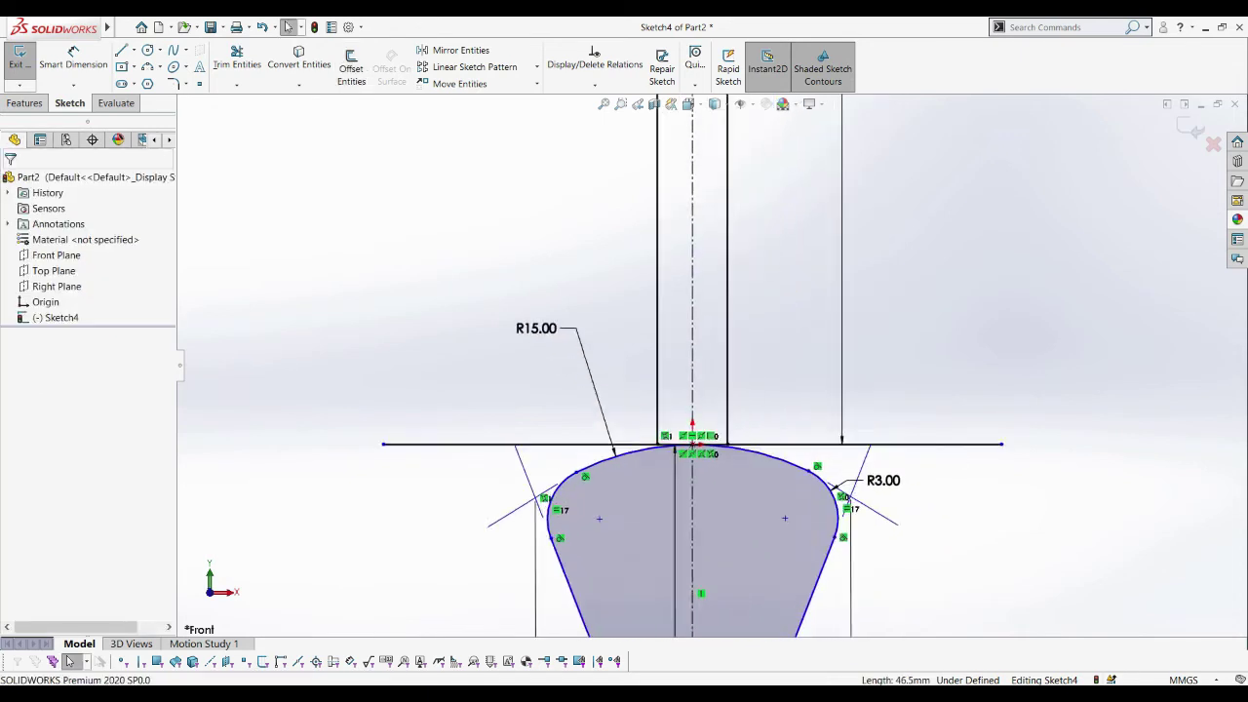
pyautogui.scroll(-3, 692, 444)
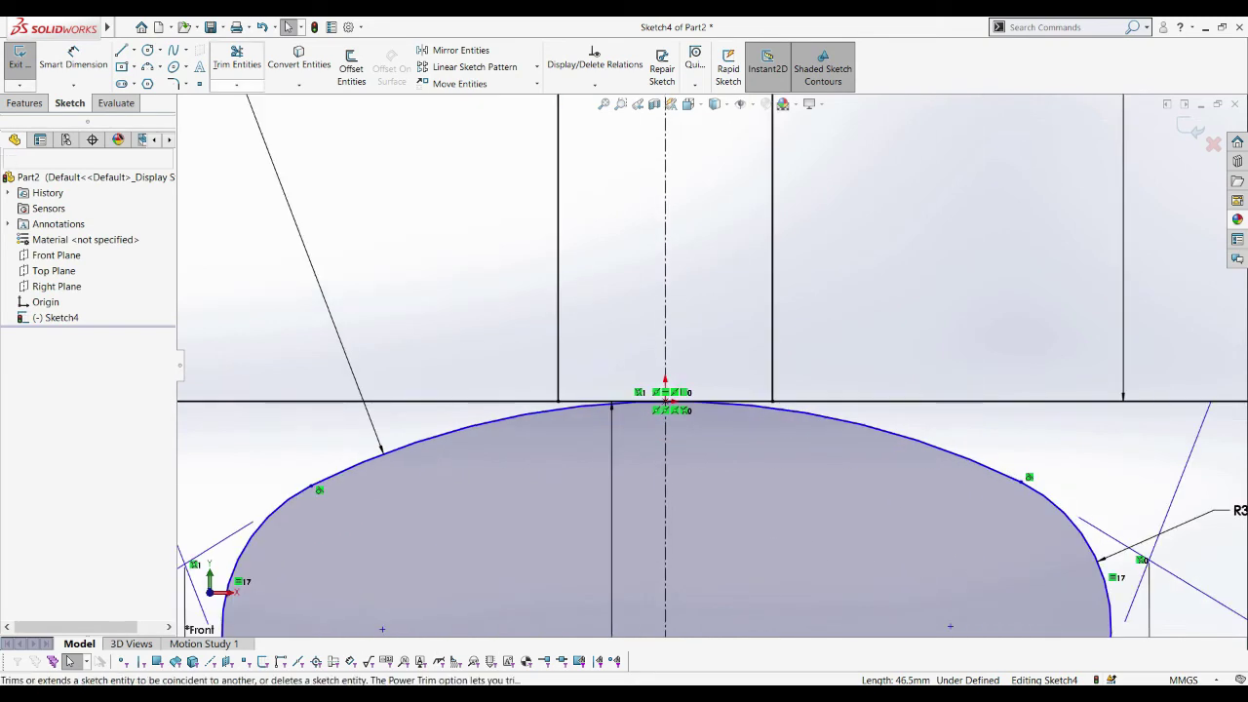
pyautogui.click(236, 85)
pyautogui.click(249, 101)
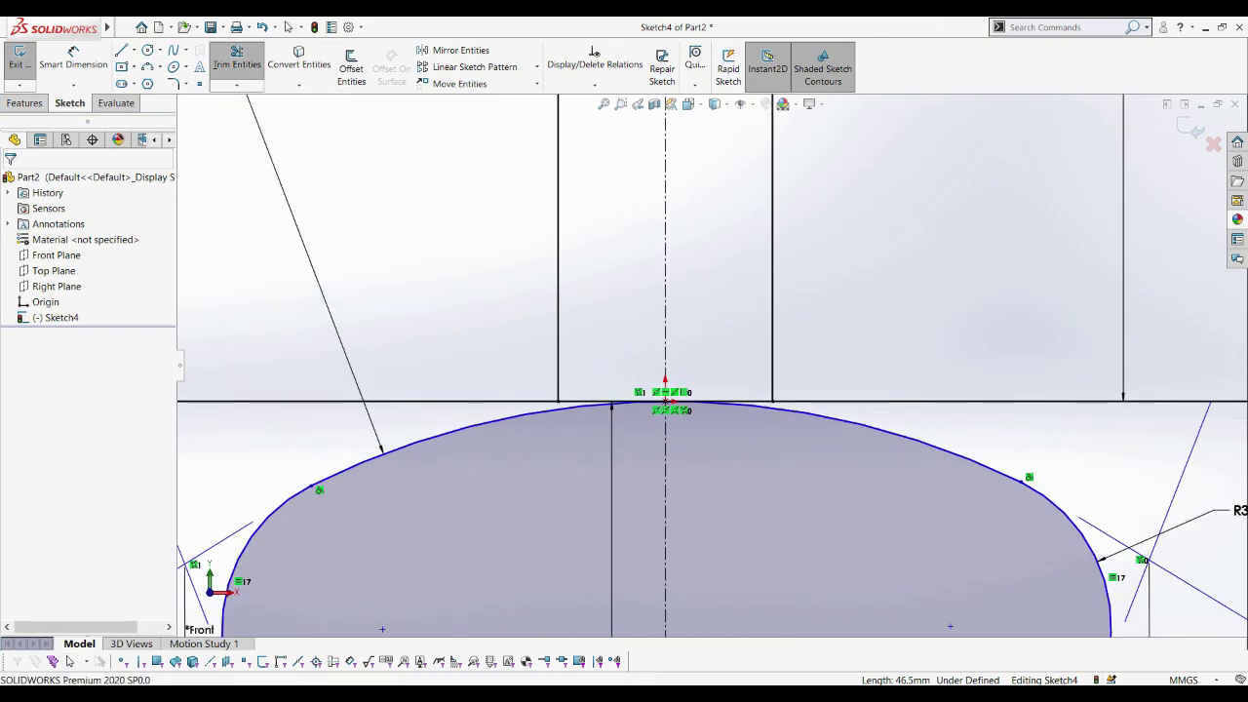
pyautogui.click(557, 395)
pyautogui.click(772, 395)
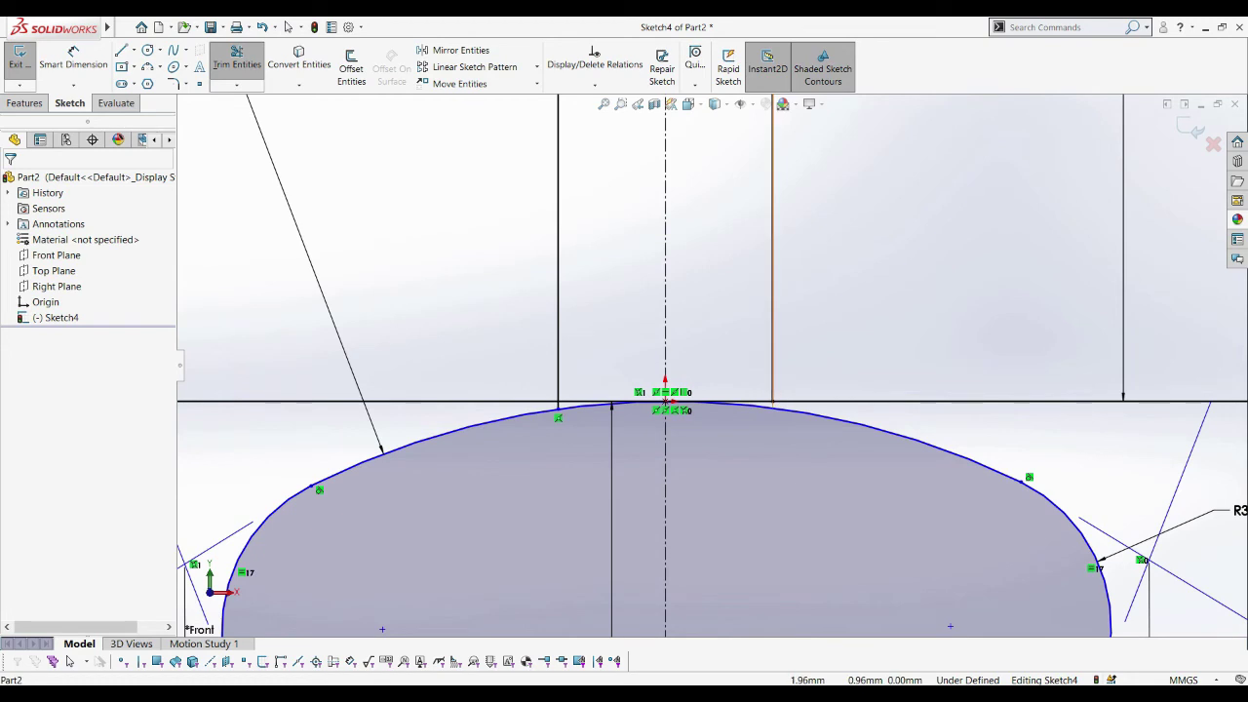
pyautogui.press('f')
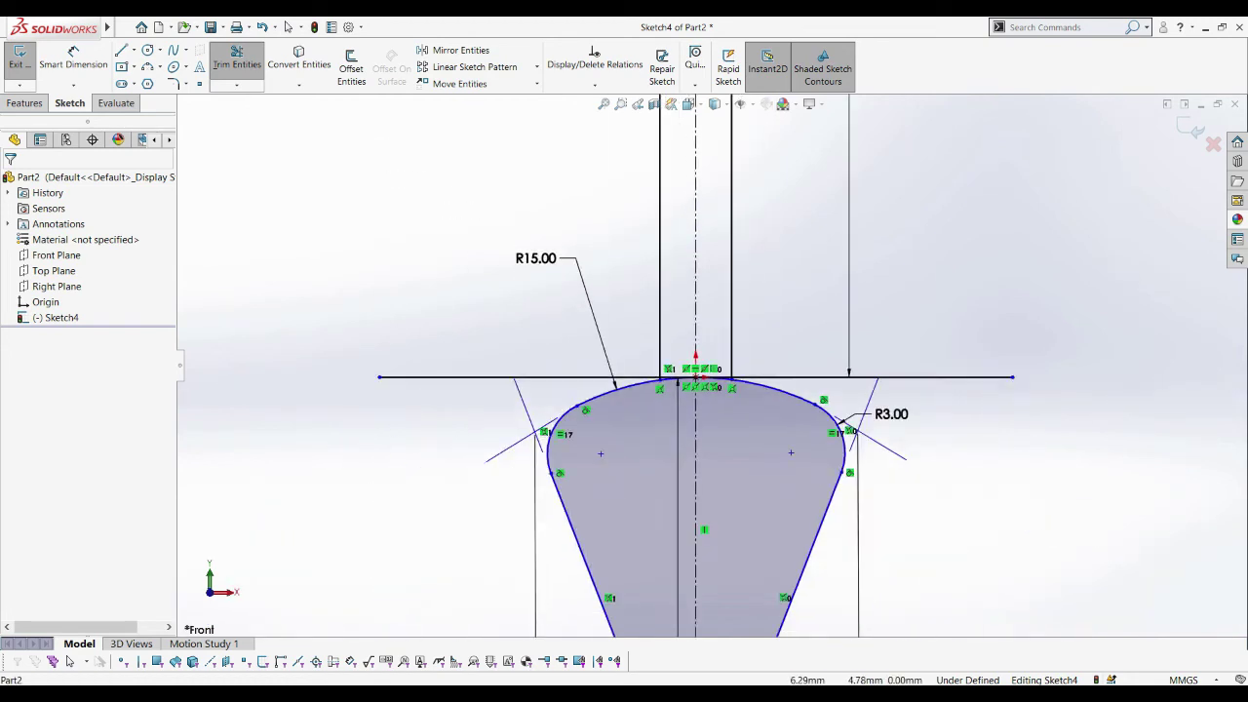
# Draw a horizontal construction centerline across the stem top, reaching past both stem lines
pyautogui.scroll(2, 666, 338)
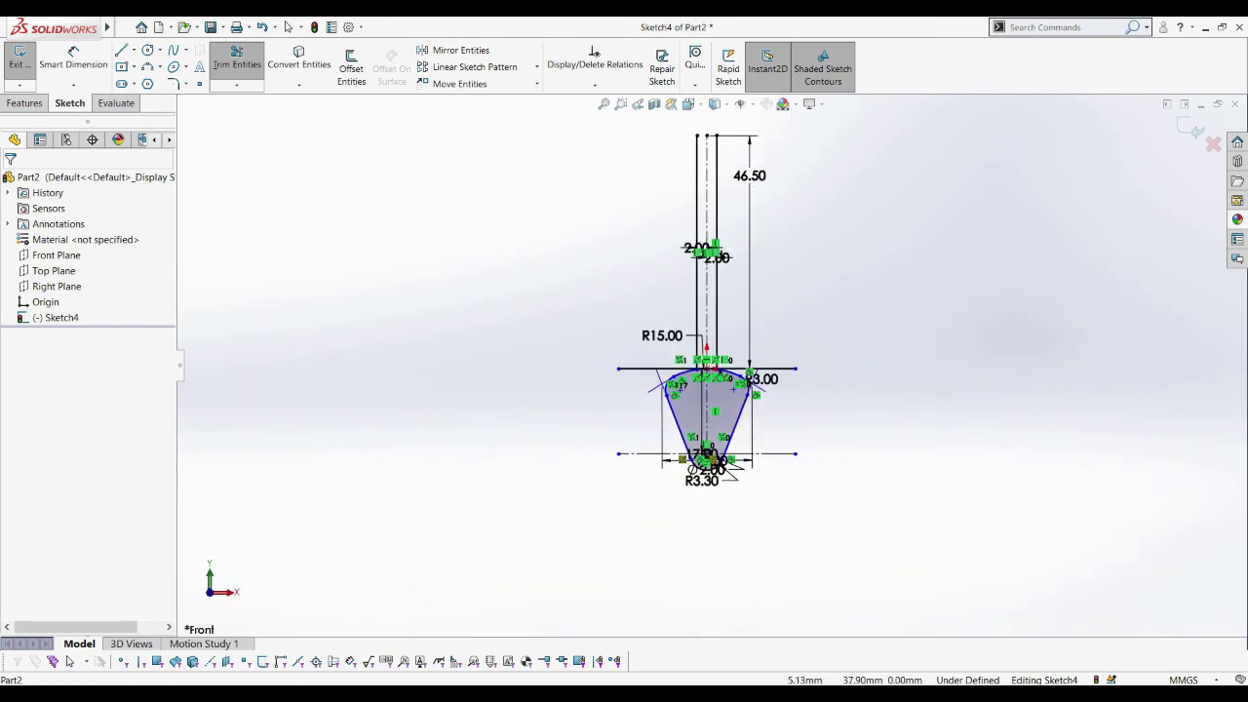
pyautogui.keyDown('ctrl'); pyautogui.moveTo(688, 107); pyautogui.dragTo(680, 262, button='middle'); pyautogui.keyUp('ctrl')
pyautogui.scroll(-1, 679, 262)
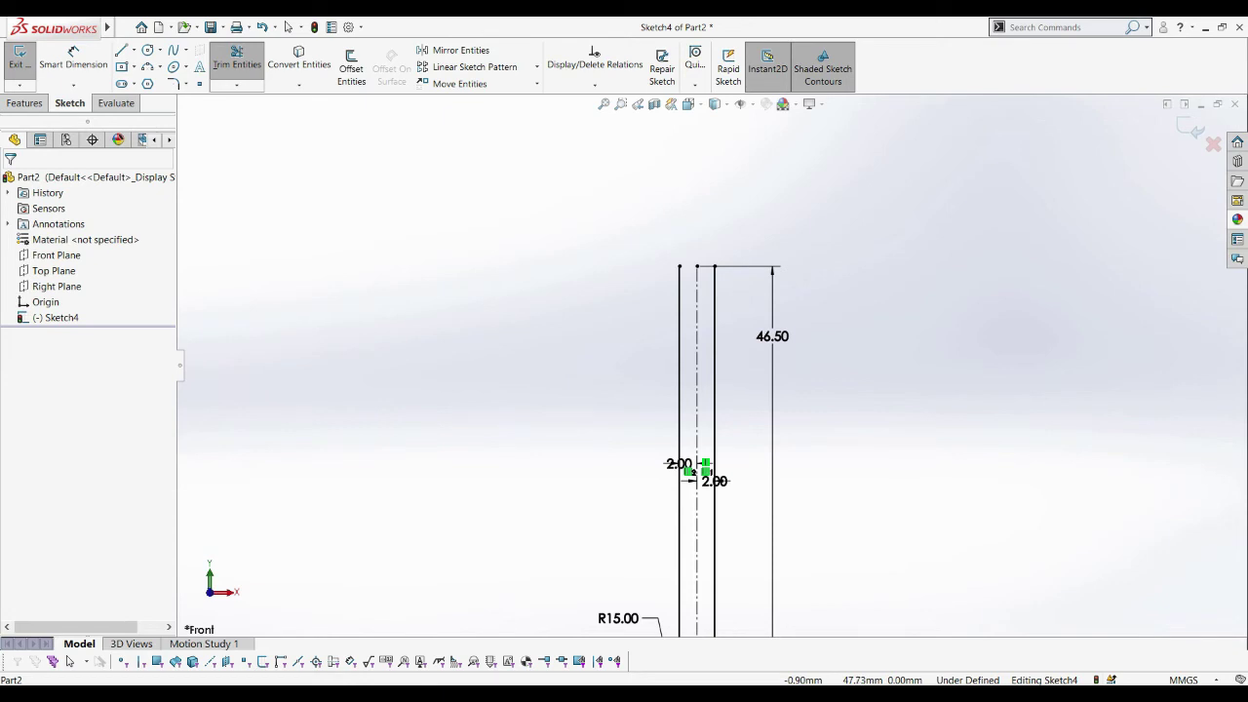
pyautogui.scroll(-2, 697, 257)
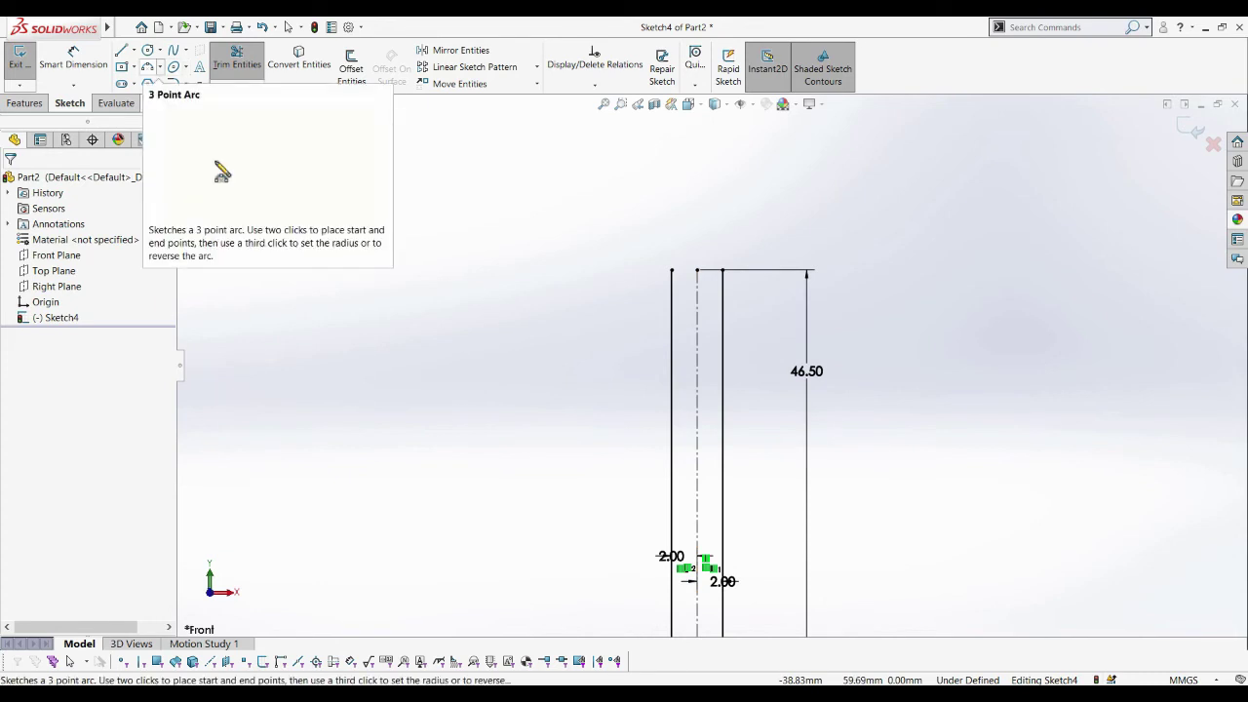
pyautogui.scroll(1, 399, 605)
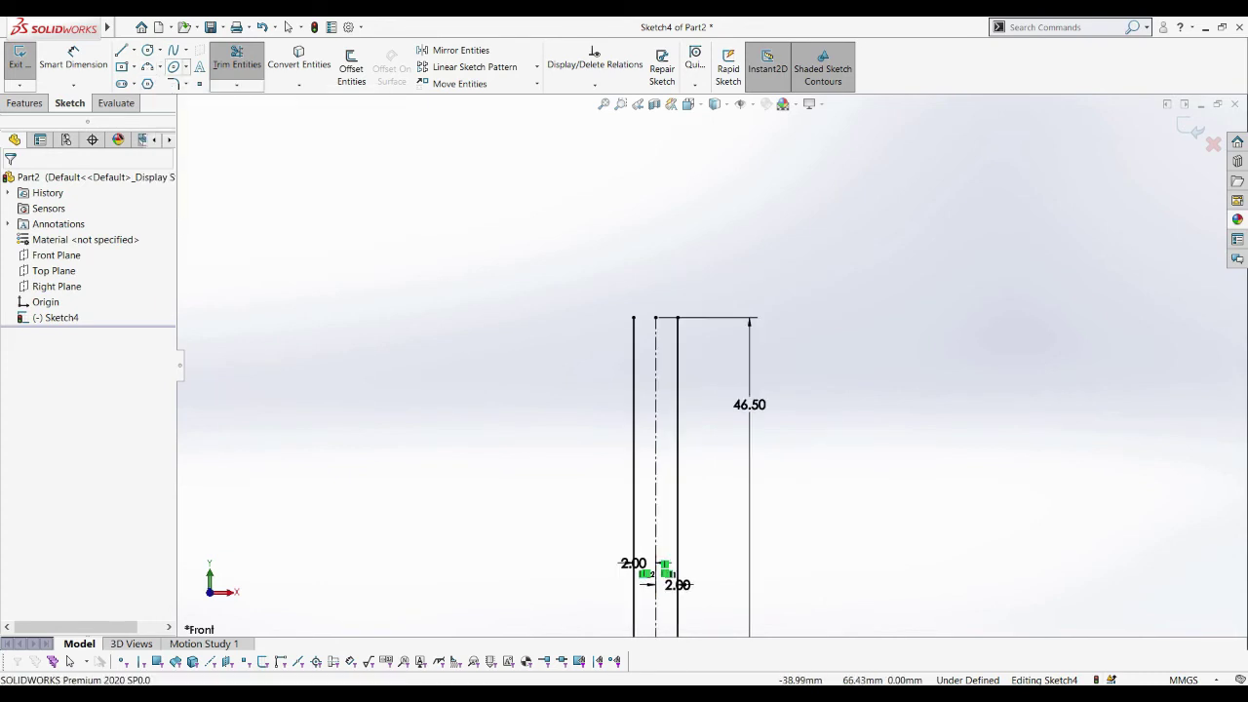
pyautogui.click(134, 50)
pyautogui.click(156, 80)
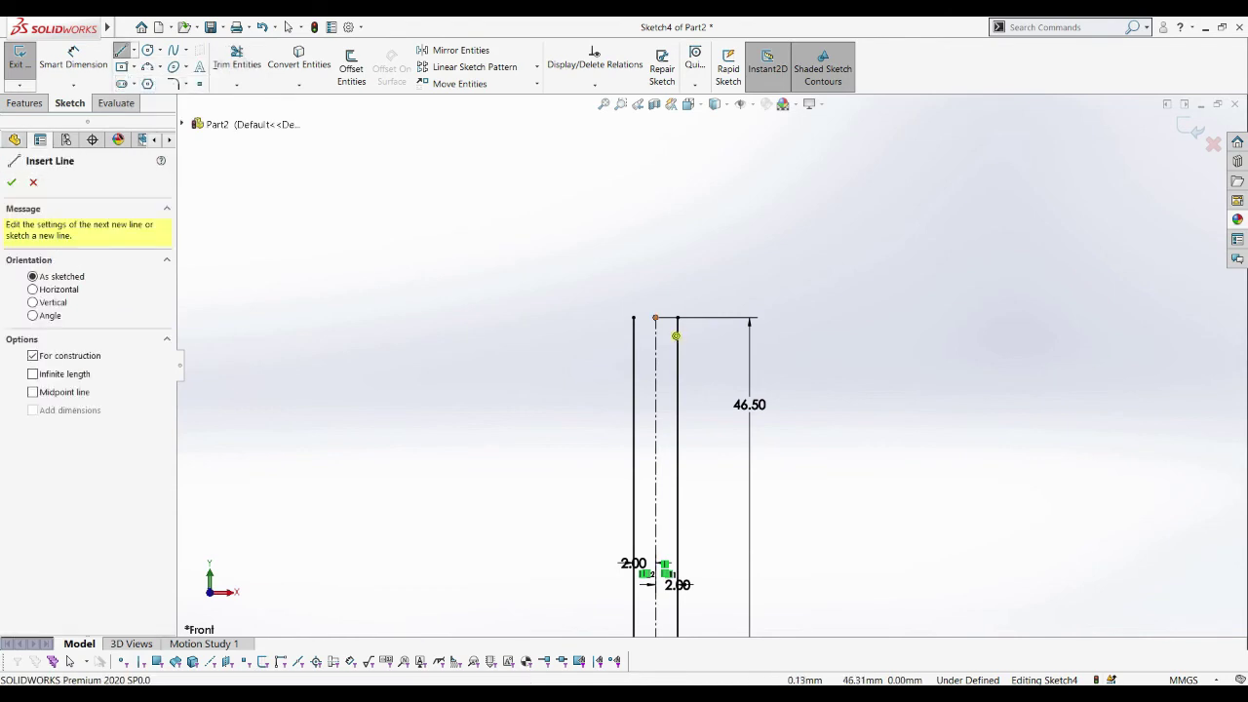
pyautogui.click(656, 317)
pyautogui.click(593, 317)
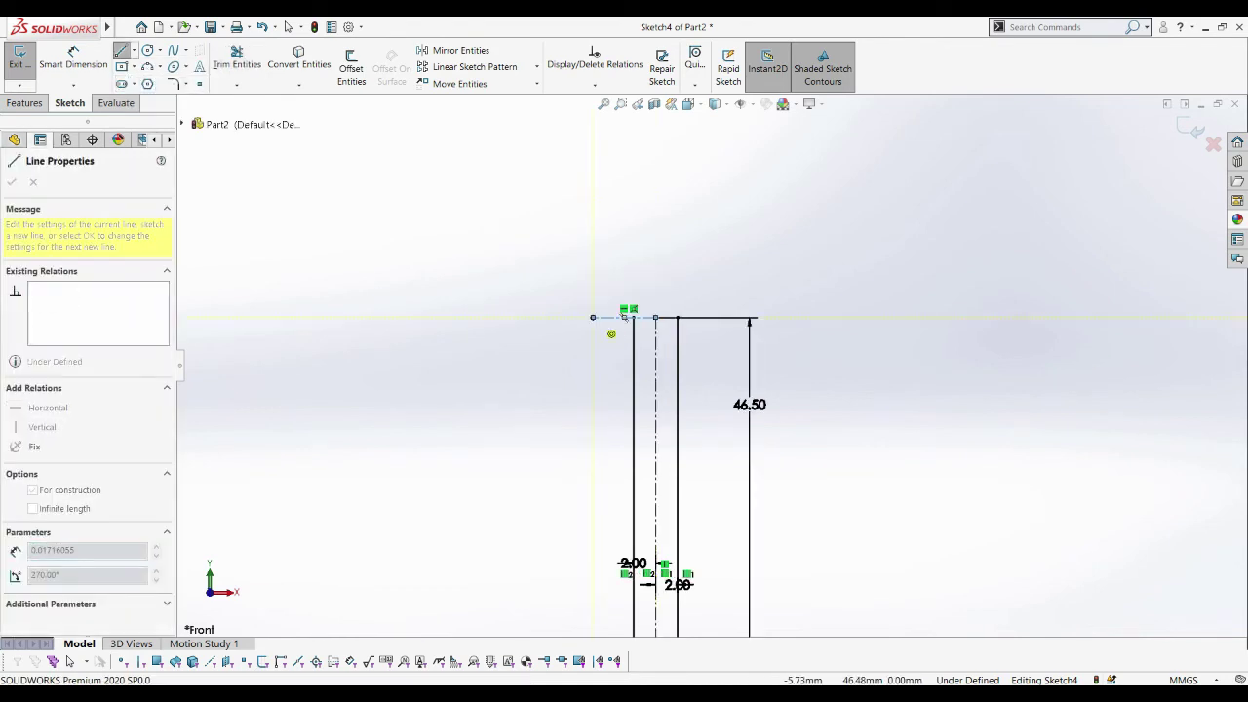
pyautogui.click(800, 334)
pyautogui.press('Escape')
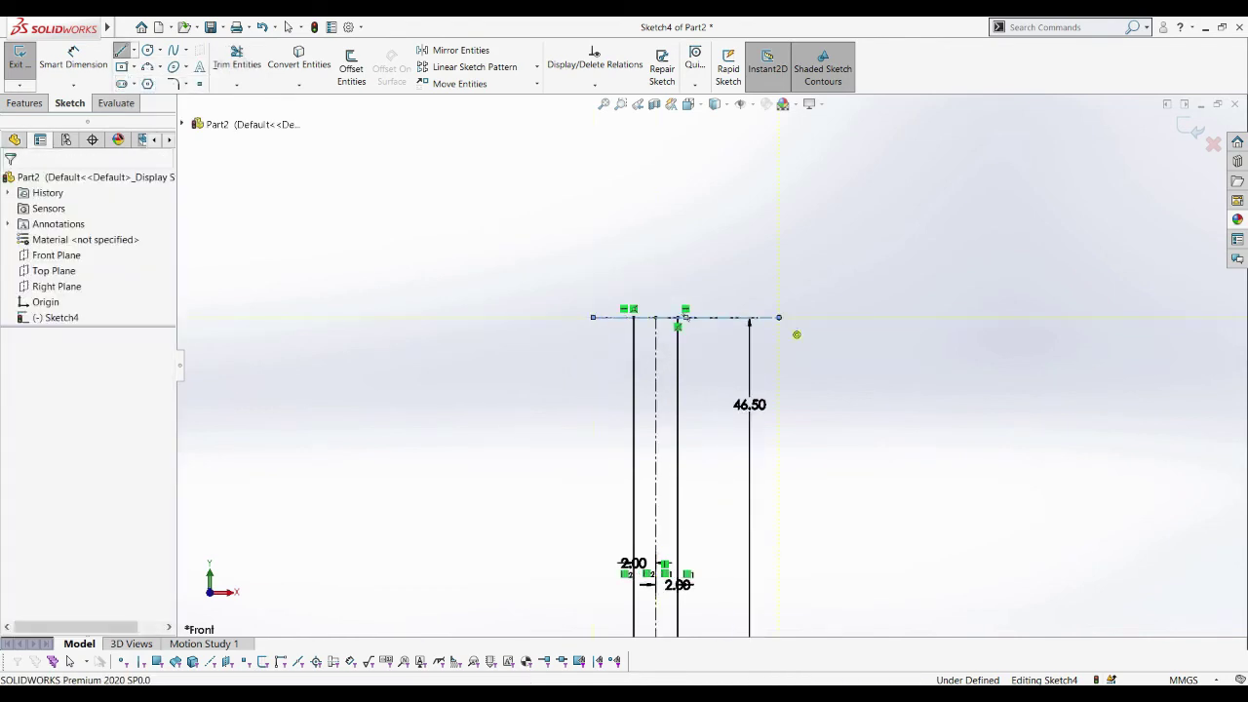
# Inspect the properties of the left stem line and the new horizontal construction line
pyautogui.moveTo(634, 352); pyautogui.dragTo(656, 357)
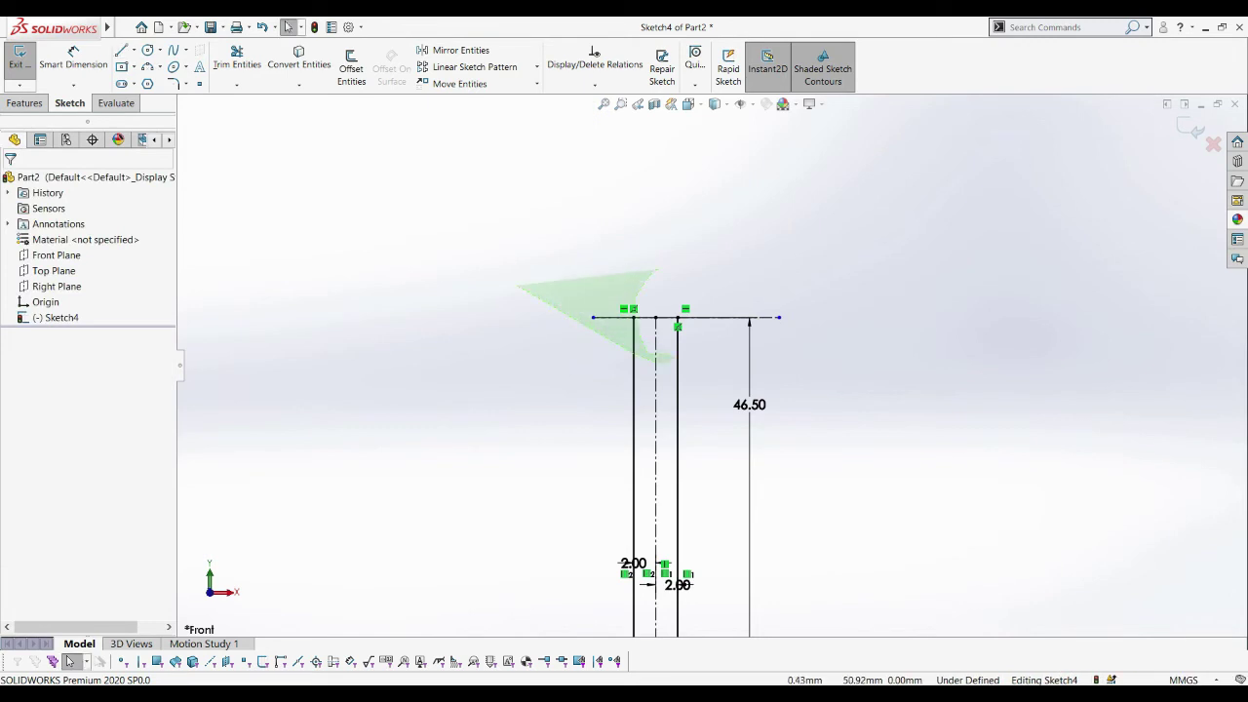
pyautogui.moveTo(658, 271); pyautogui.dragTo(663, 359)
pyautogui.press('Escape')
pyautogui.click(634, 337)
pyautogui.press('Escape')
pyautogui.moveTo(558, 265); pyautogui.dragTo(636, 310)
pyautogui.press('Escape')
pyautogui.click(624, 317)
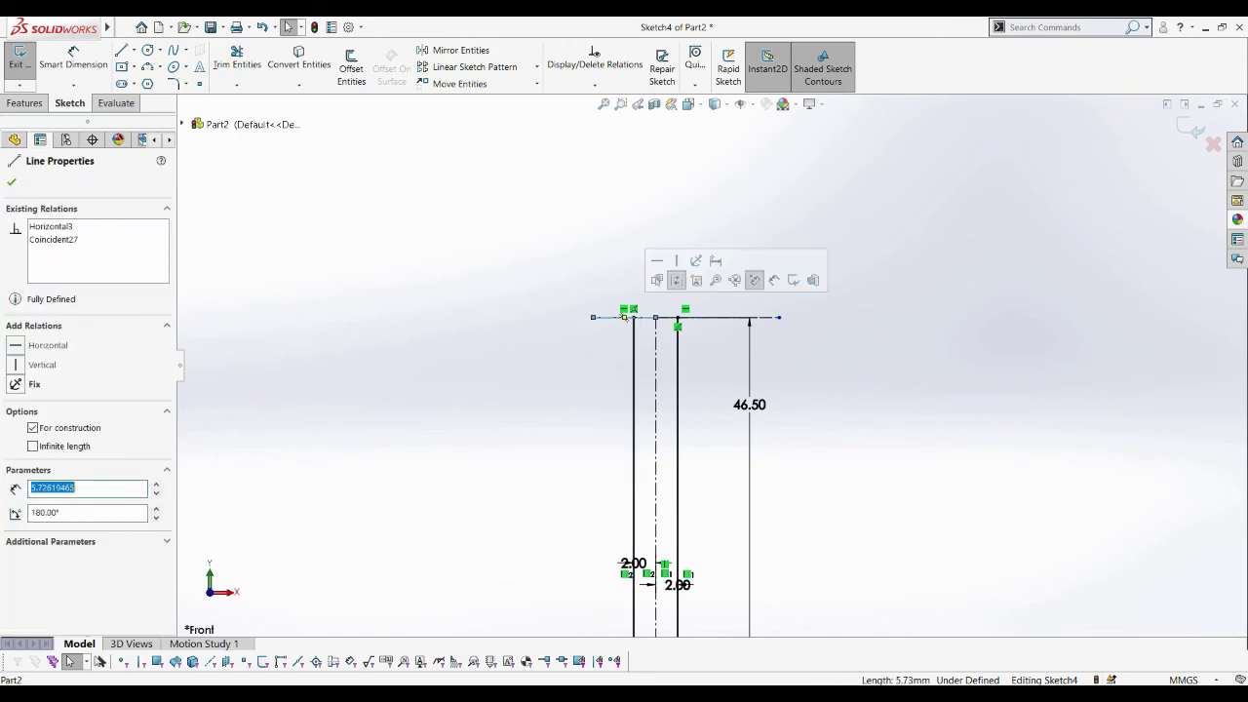
pyautogui.press('Escape')
pyautogui.scroll(-2, 701, 354)
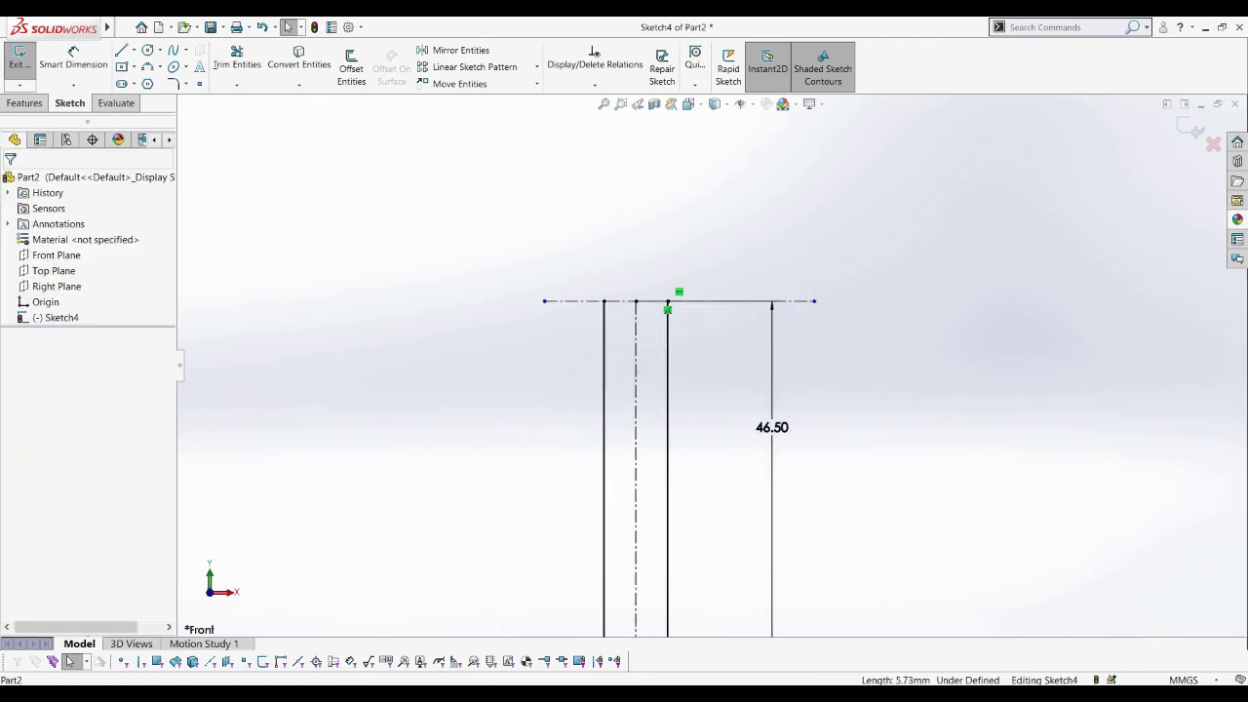
# Offset the horizontal construction line 3.00 mm below the top line
pyautogui.scroll(2, 712, 363)
pyautogui.click(351, 68)
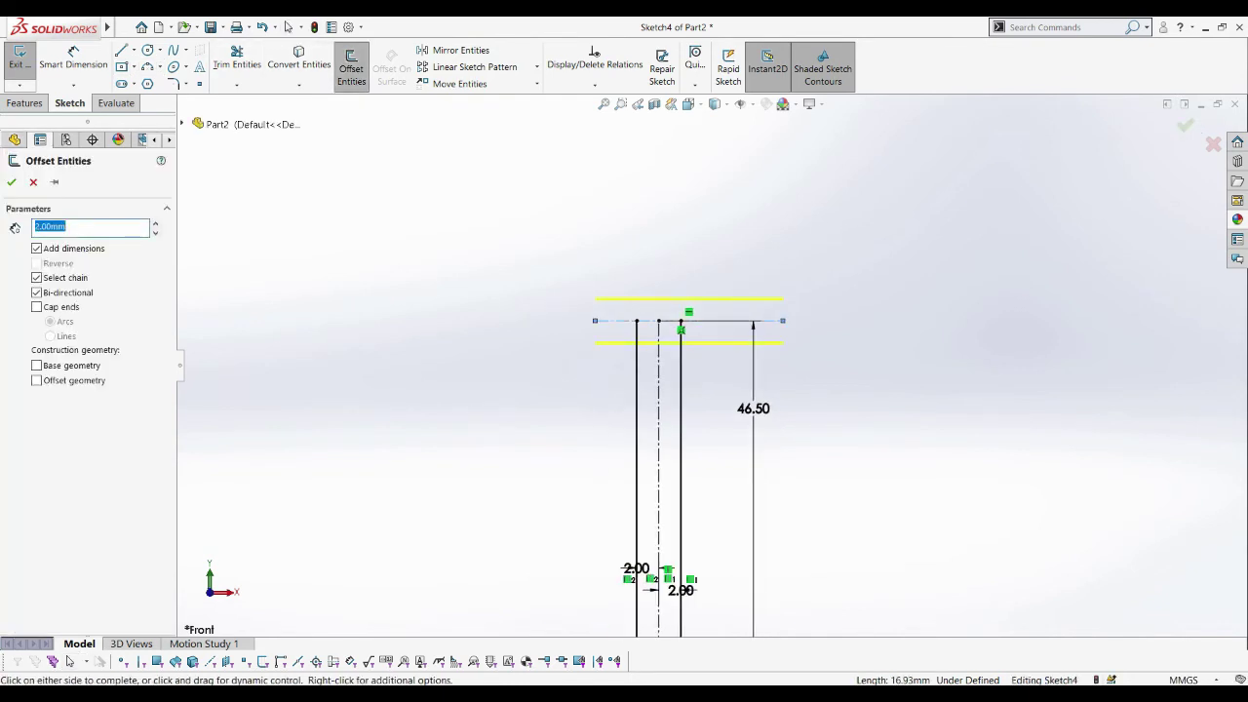
pyautogui.write('3')
pyautogui.press('Return')
pyautogui.click(680, 353)
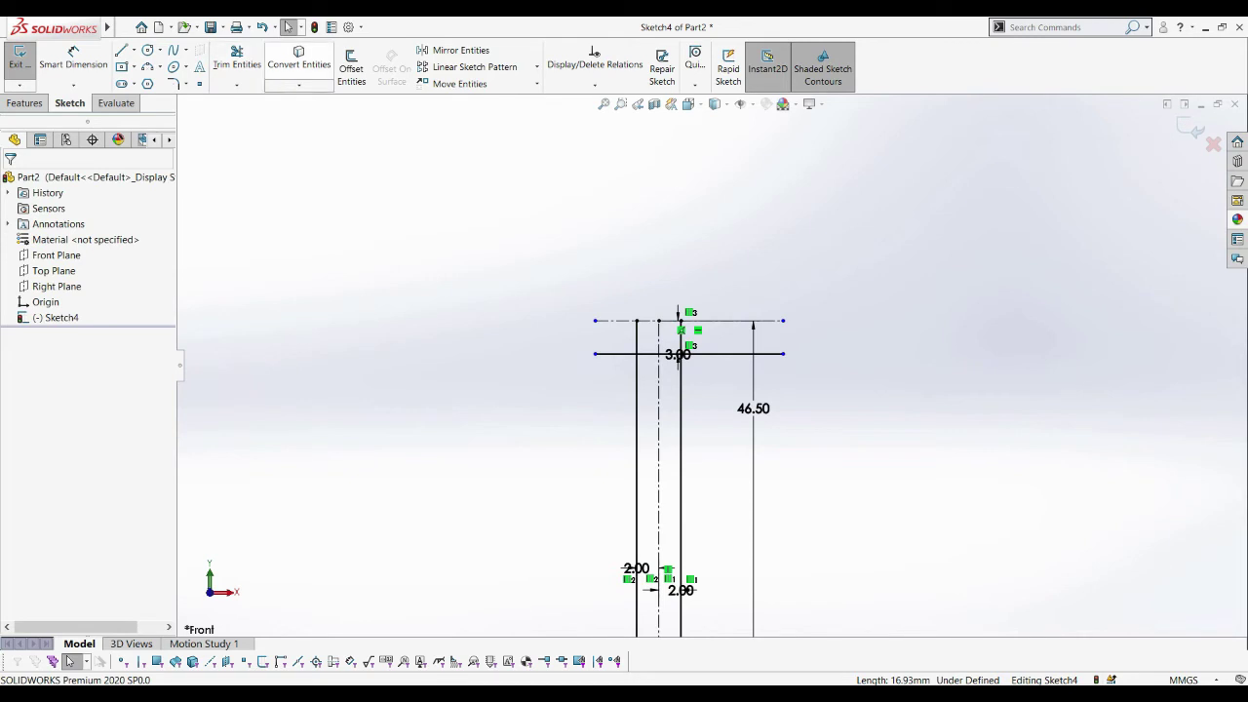
# Offset the top line again by 7.00 mm
pyautogui.click(351, 68)
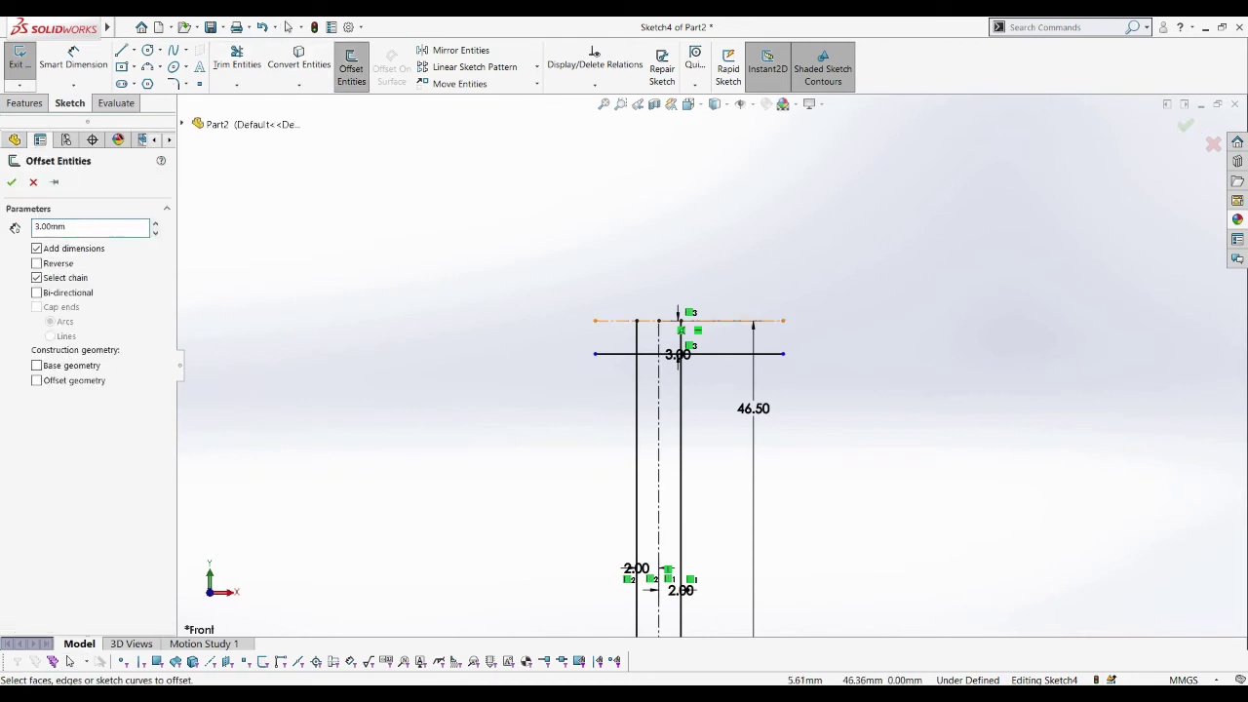
pyautogui.write('7')
pyautogui.press('Return')
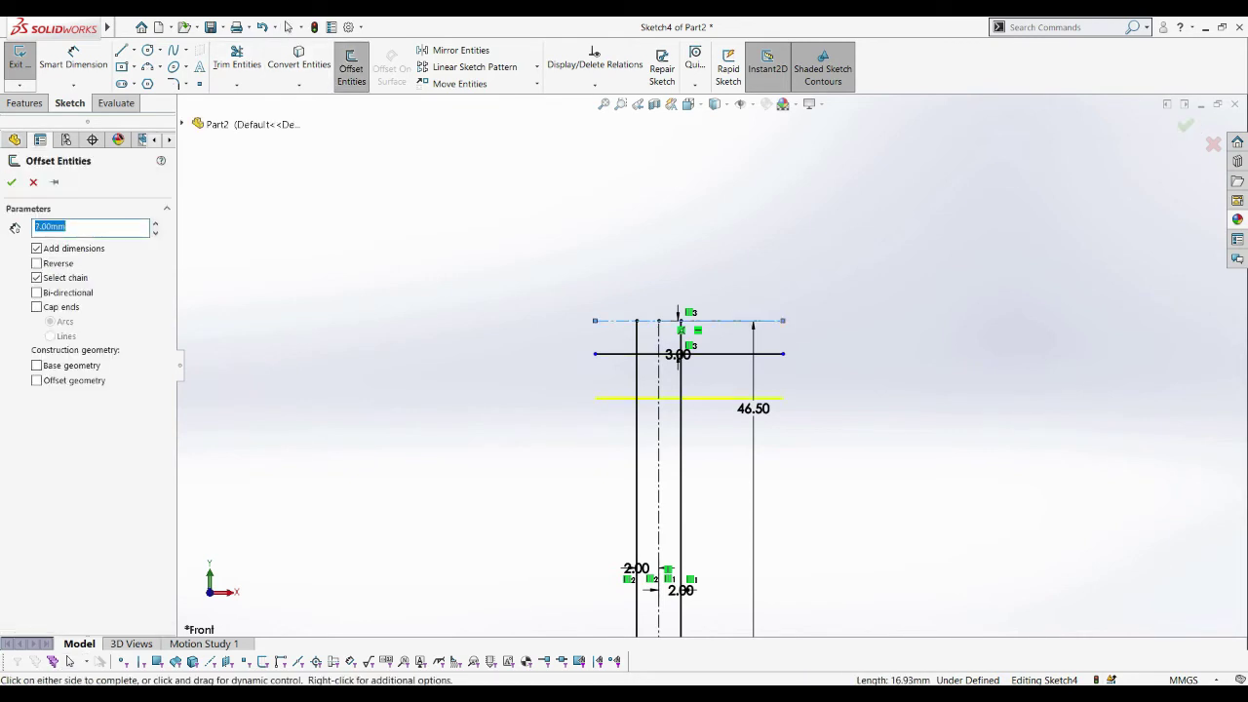
pyautogui.press('Return')
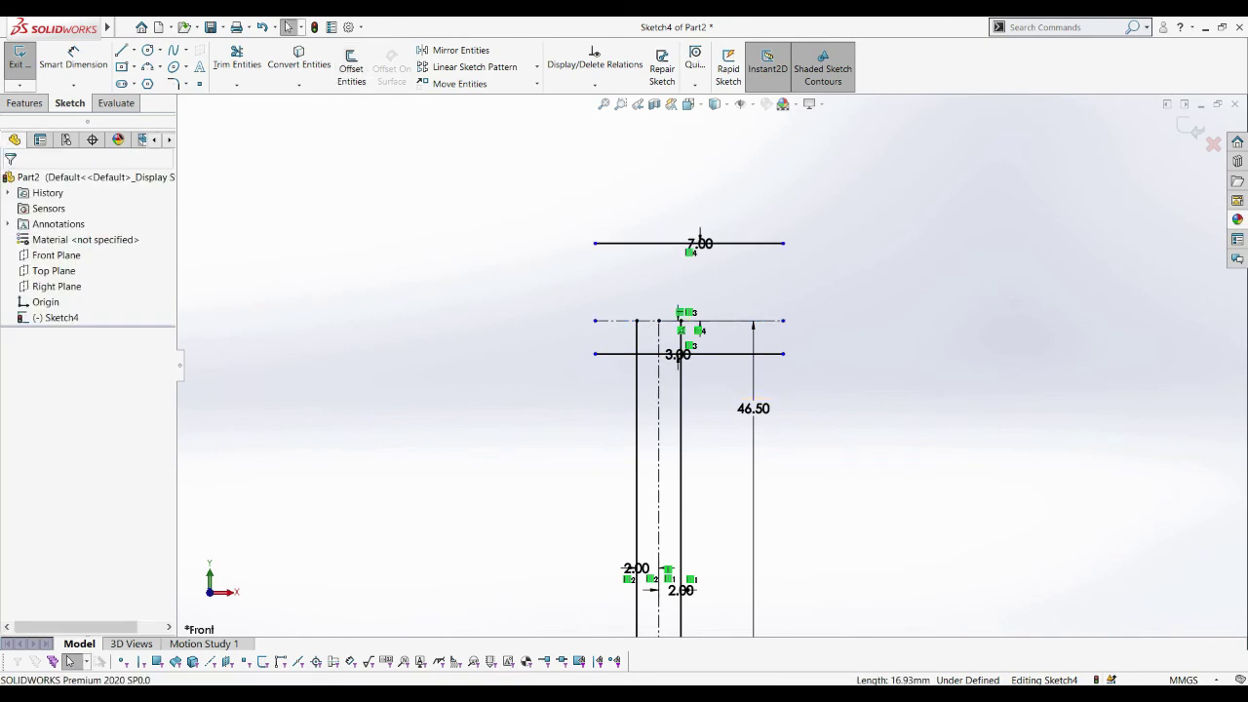
# Add another offset of the top line at 3.50 mm
pyautogui.press('Return')
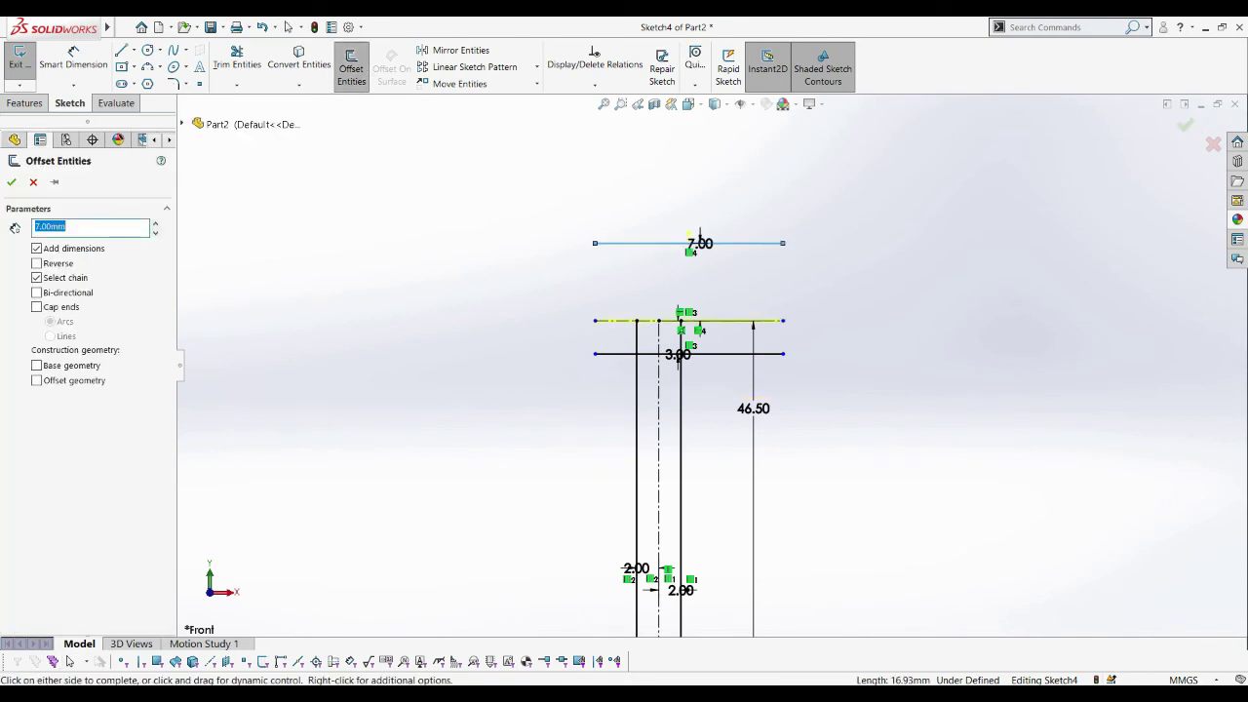
pyautogui.write('3')
pyautogui.press('Return')
pyautogui.write('3.')
pyautogui.press('Return')
pyautogui.press('Return')
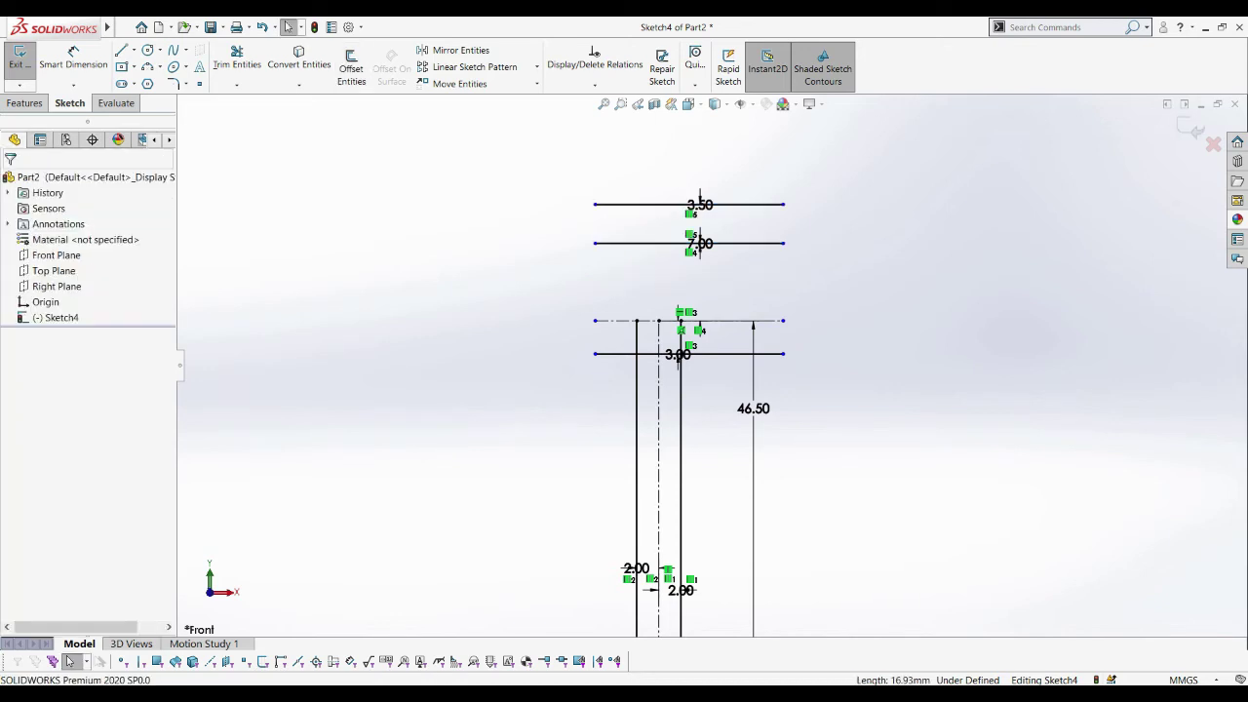
# Delete the long right vertical line and extend both stem sides up to the top line
pyautogui.click(125, 27)
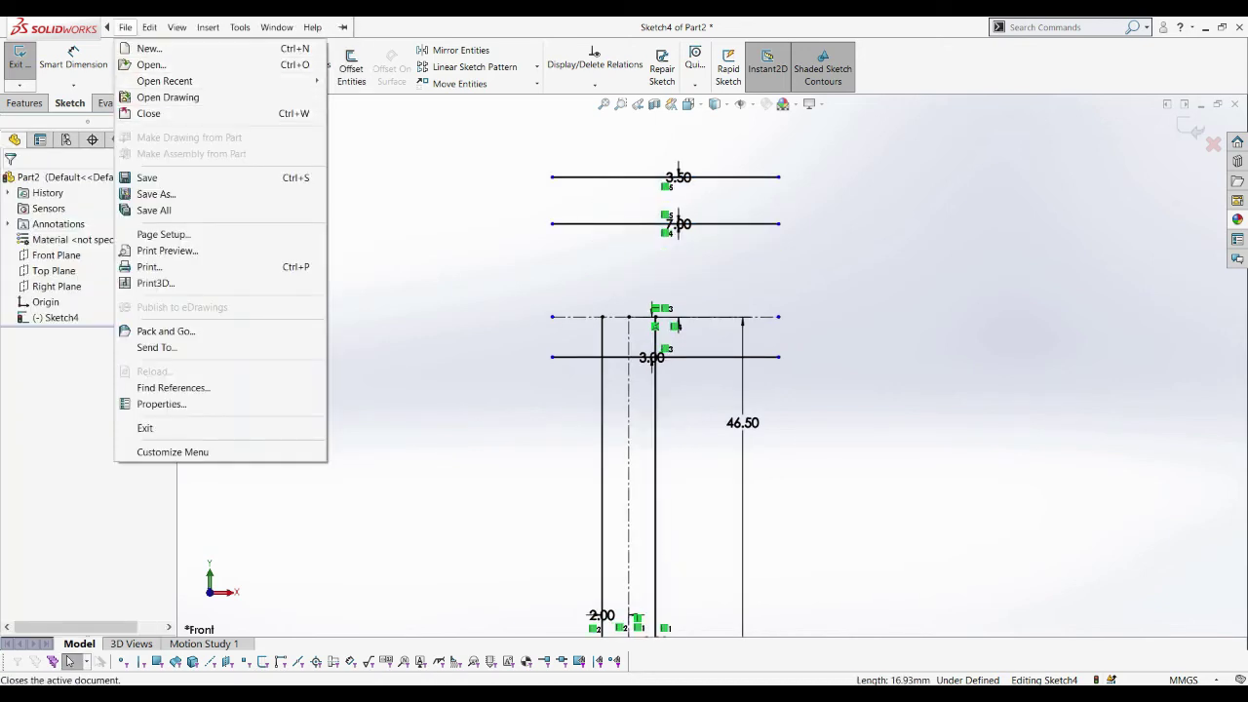
pyautogui.click(236, 85)
pyautogui.click(256, 100)
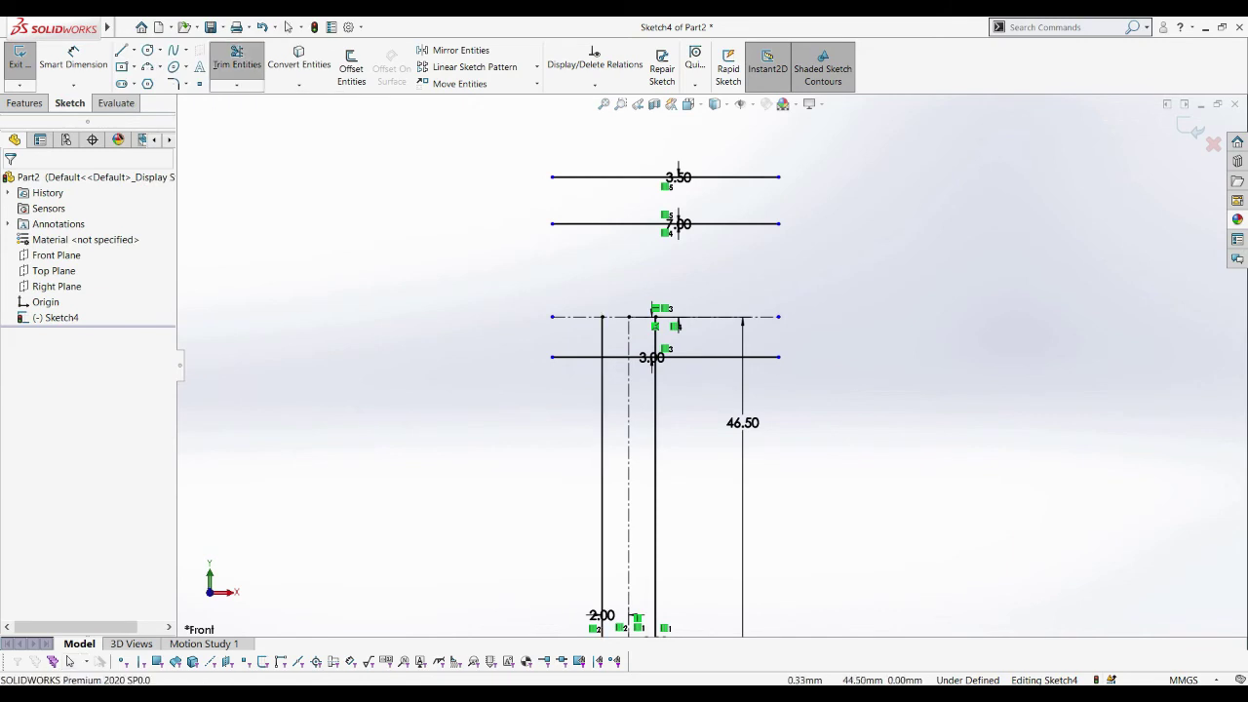
pyautogui.click(629, 449)
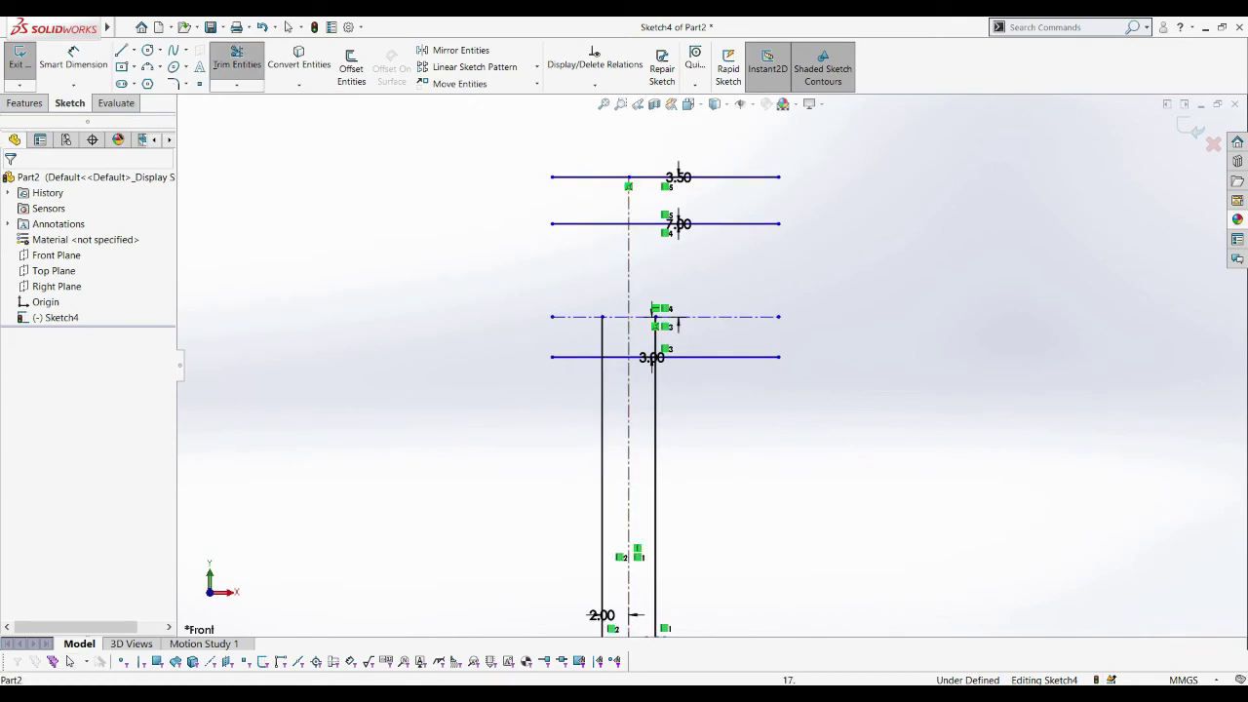
pyautogui.moveTo(601, 316); pyautogui.dragTo(602, 225)
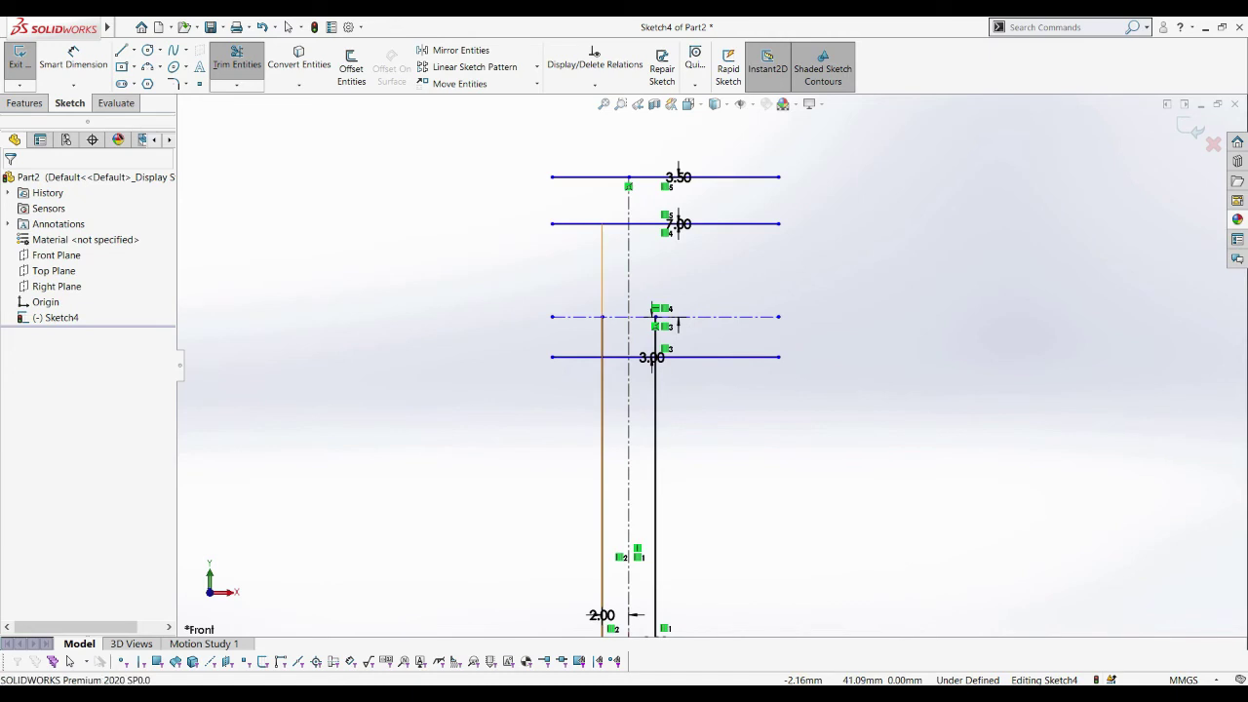
pyautogui.moveTo(655, 357); pyautogui.dragTo(655, 178)
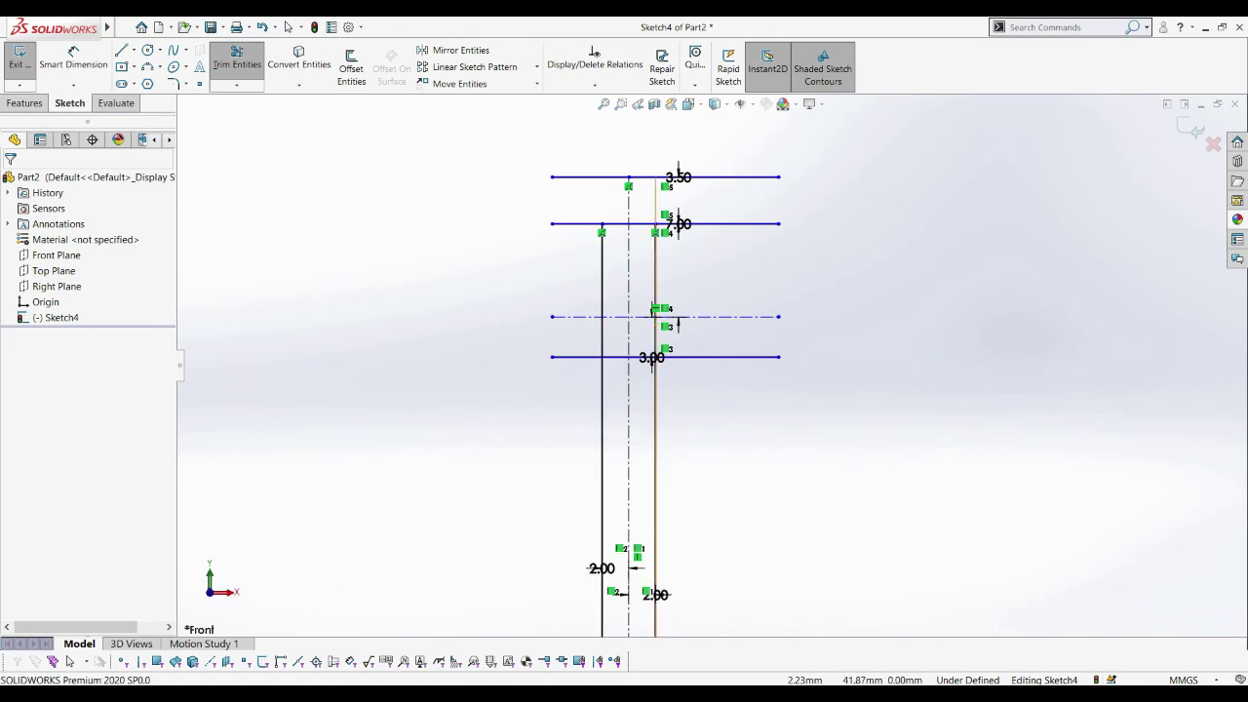
pyautogui.moveTo(602, 232); pyautogui.dragTo(602, 177)
pyautogui.scroll(-2, 634, 129)
pyautogui.press('Escape')
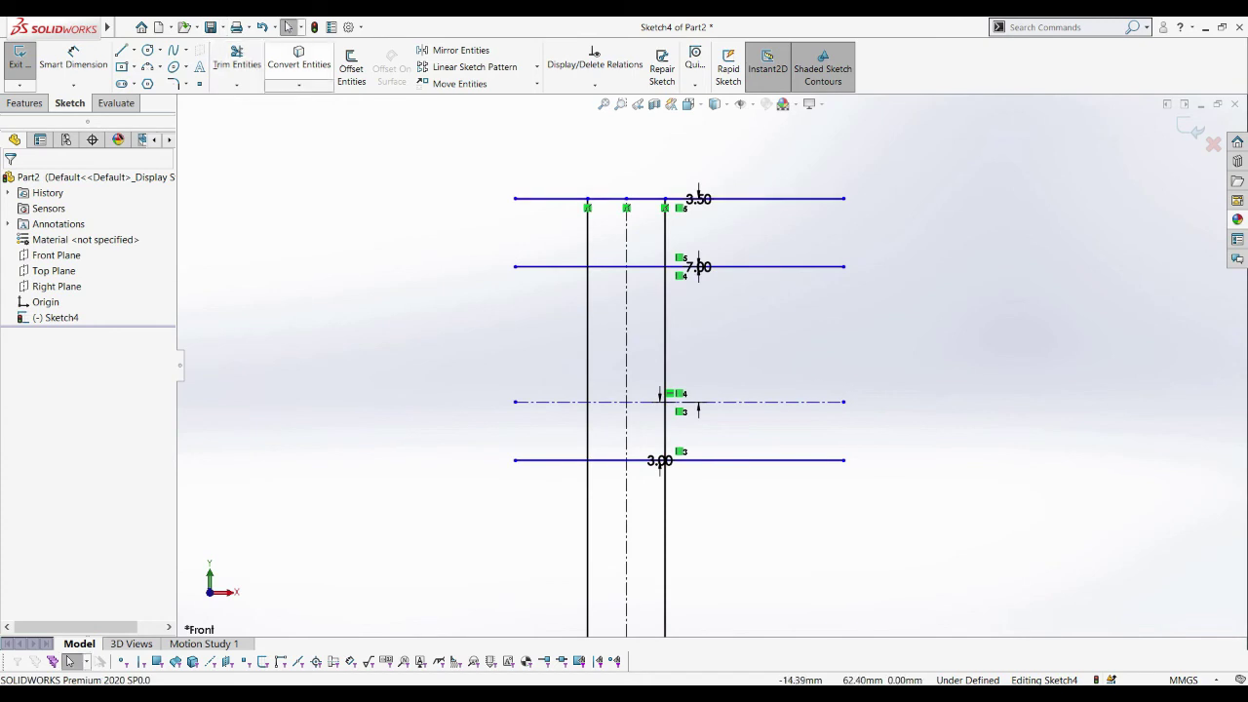
# Trim the top line's left and right overhangs so it spans only the stem
pyautogui.click(237, 60)
pyautogui.moveTo(507, 180); pyautogui.dragTo(521, 214)
pyautogui.moveTo(760, 185); pyautogui.dragTo(765, 213)
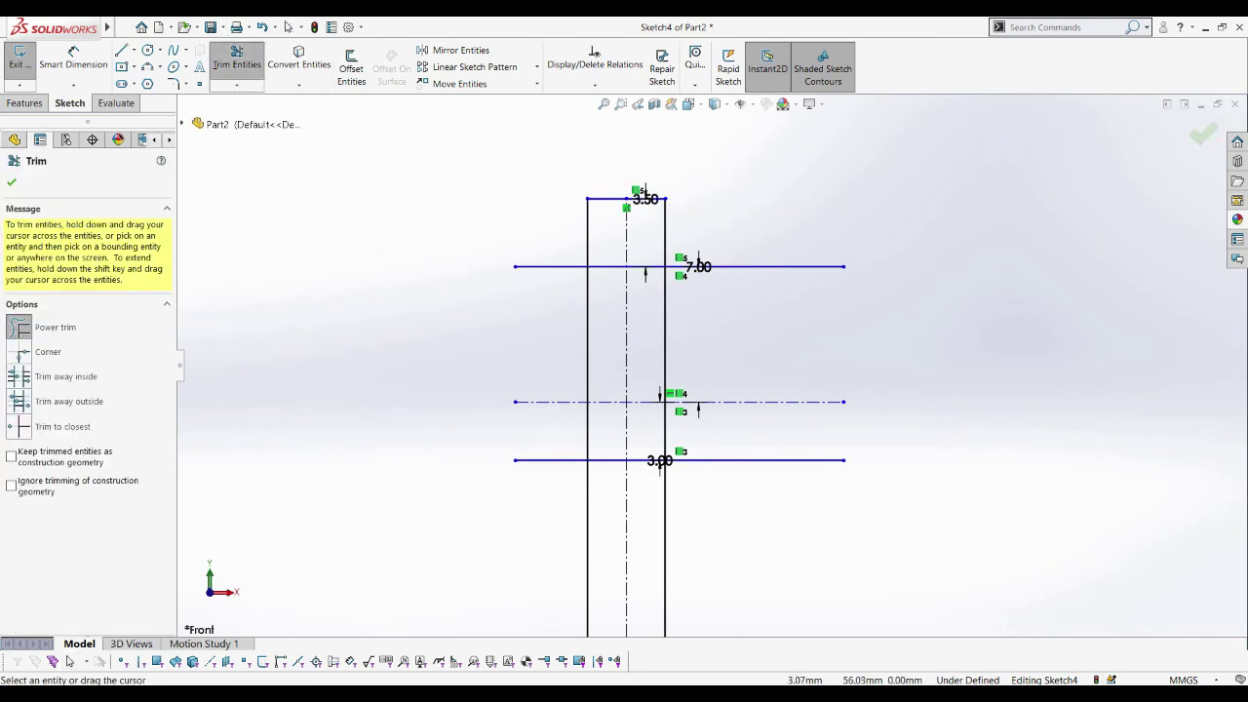
pyautogui.press('Escape')
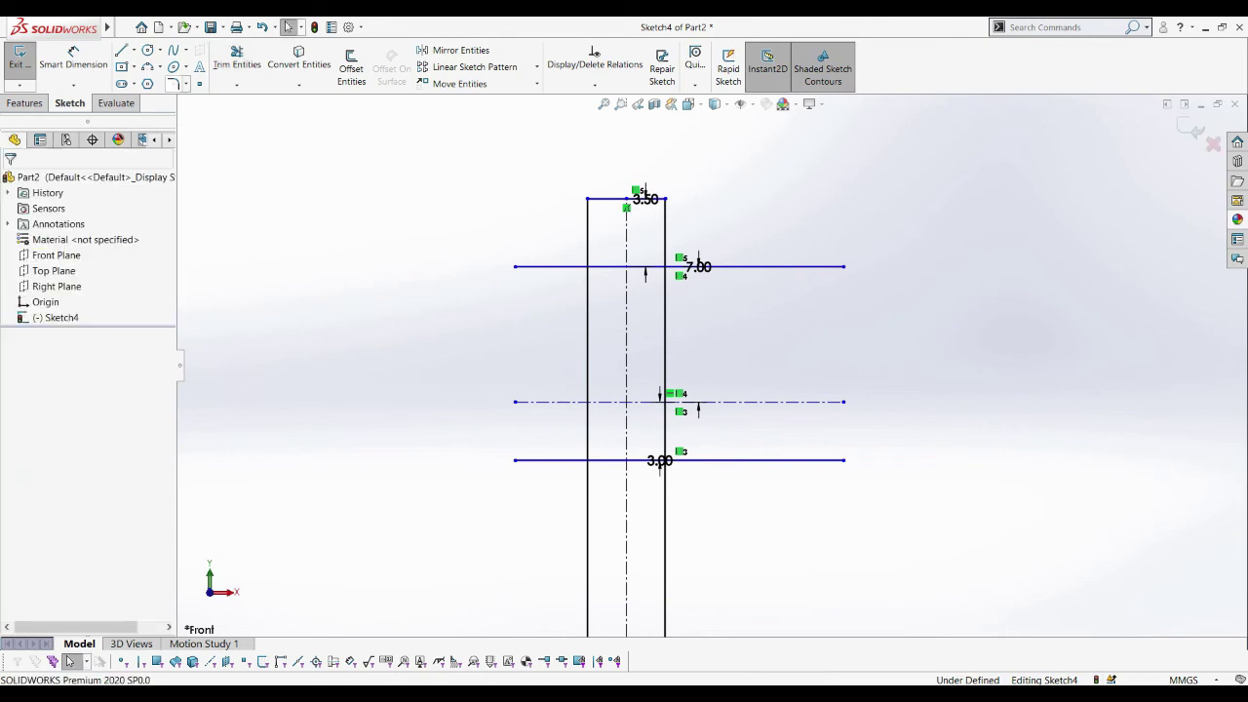
# Start a sketch fillet on the stem's top-left corner, then cancel it, keeping corners square
pyautogui.click(174, 85)
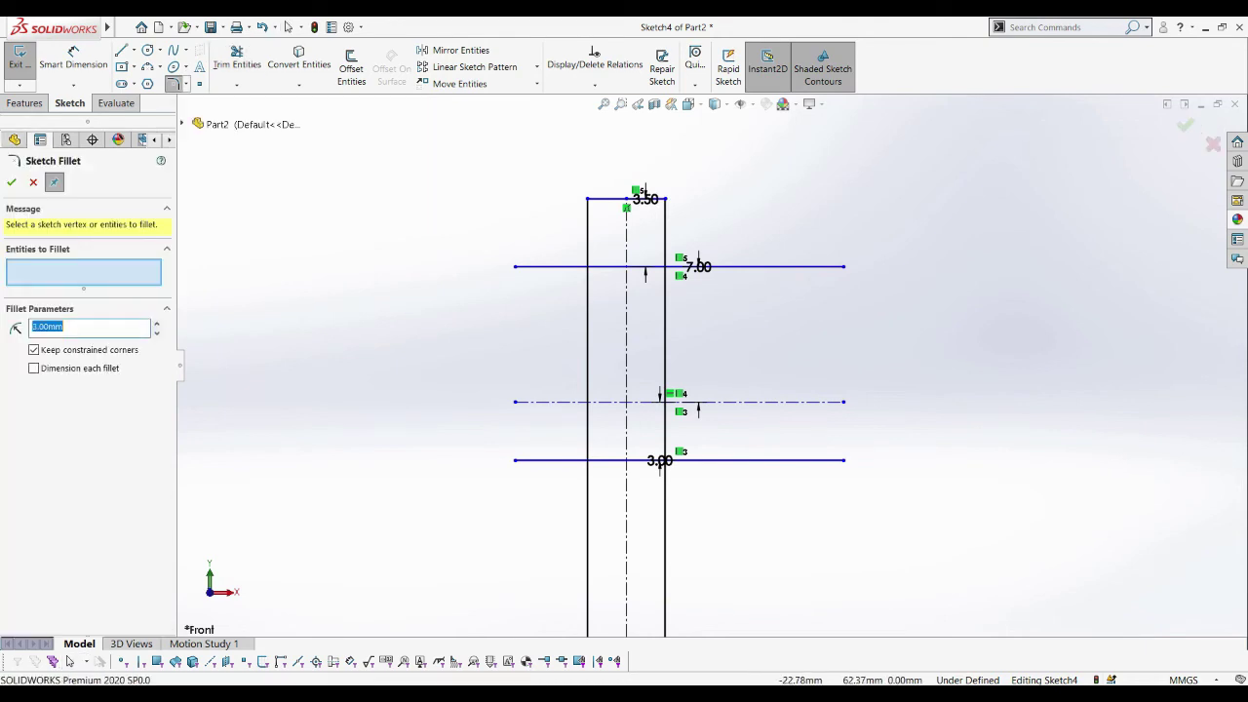
pyautogui.write('3')
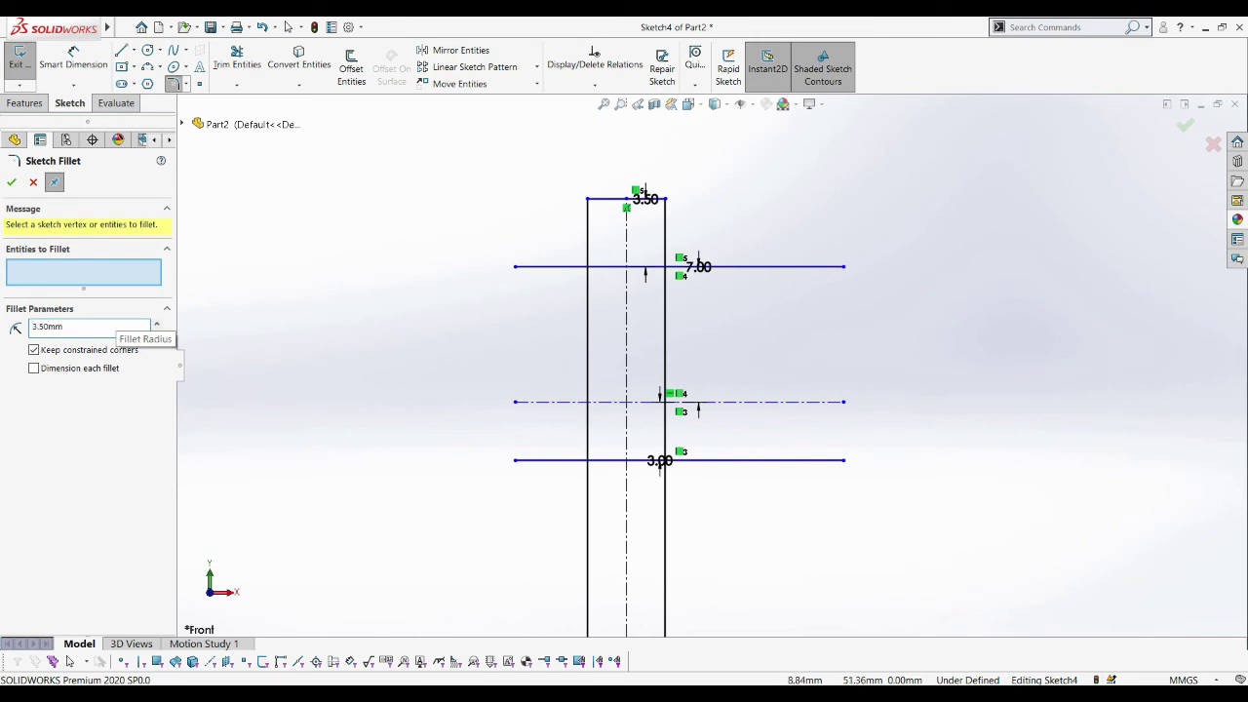
pyautogui.click(587, 200)
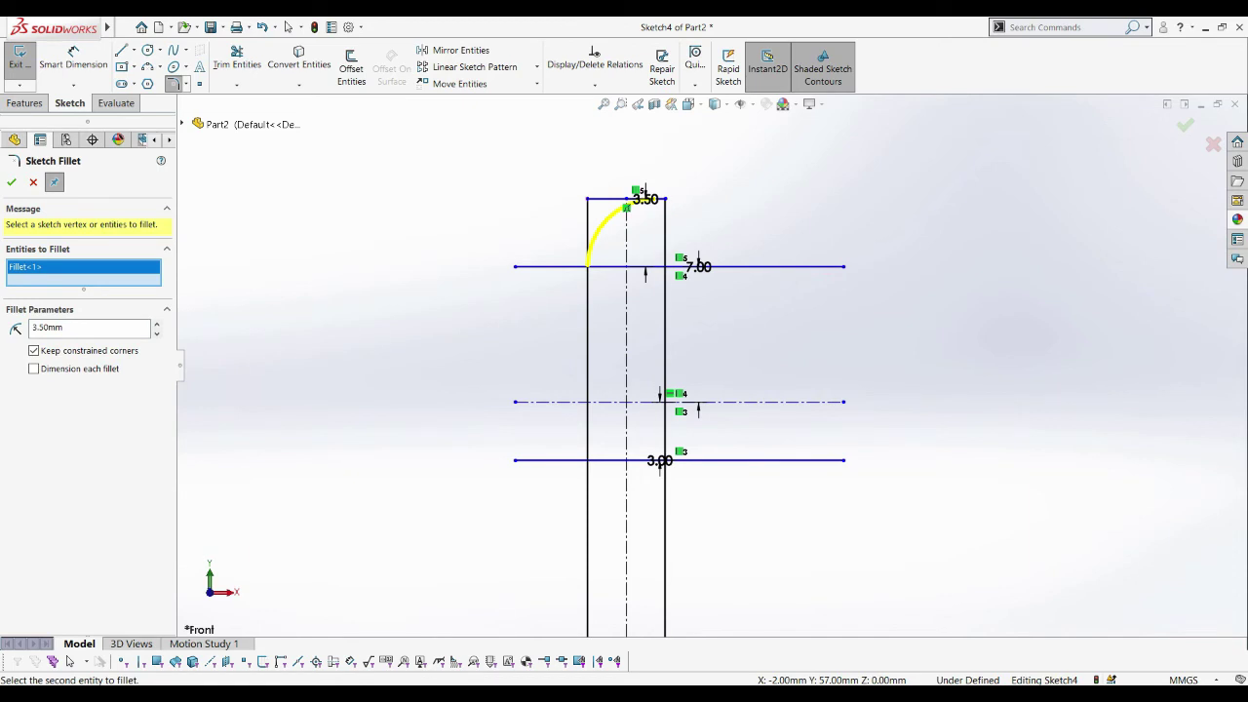
pyautogui.scroll(-2, 661, 187)
pyautogui.press('Escape')
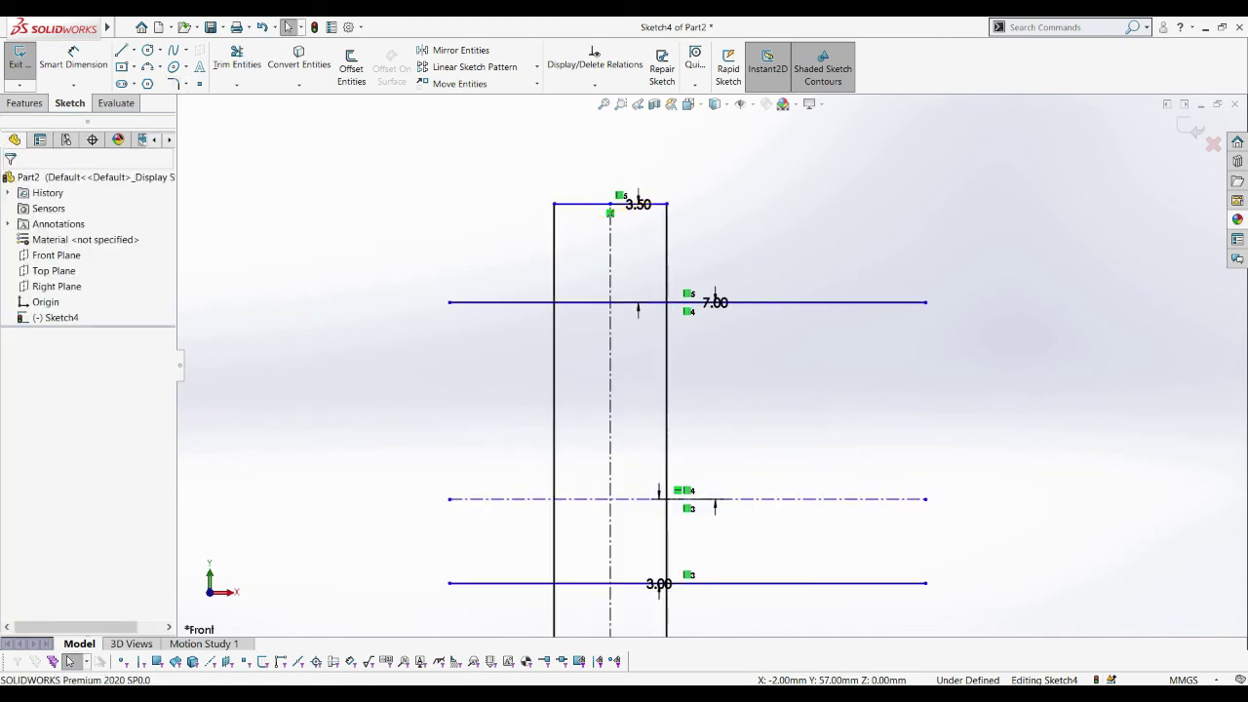
# Start Offset Entities and cancel it without adding any line
pyautogui.click(351, 66)
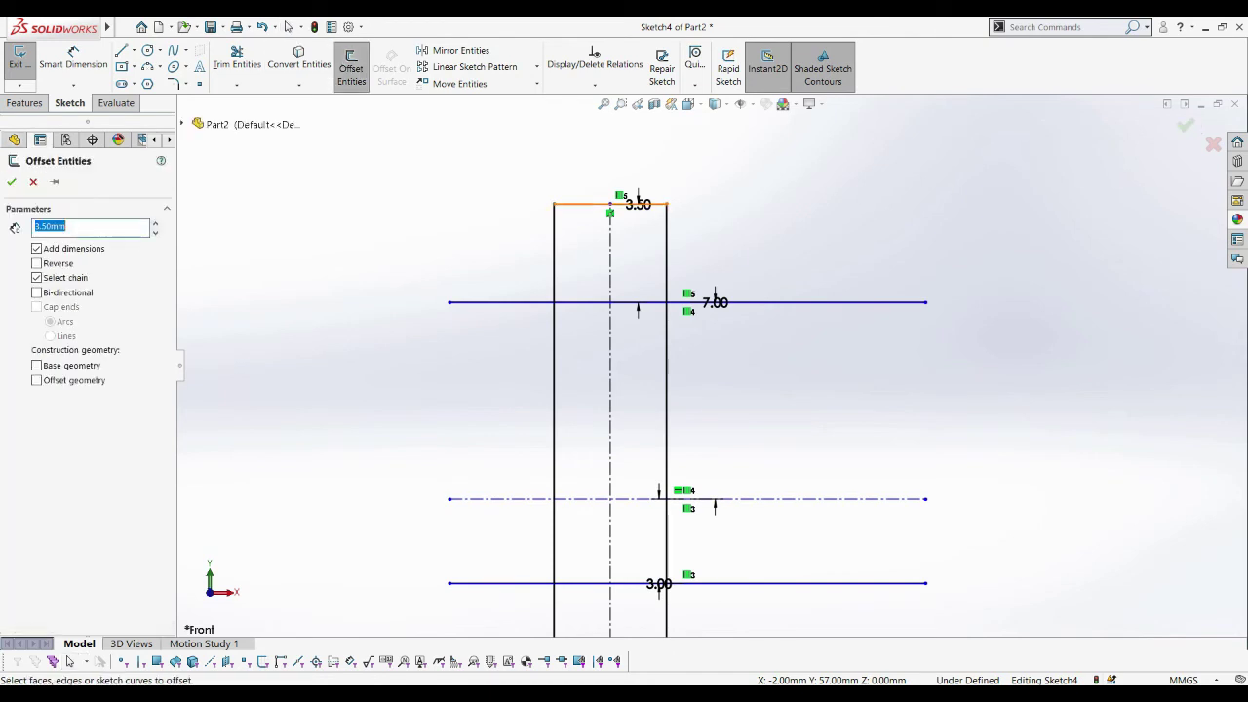
pyautogui.press('Escape')
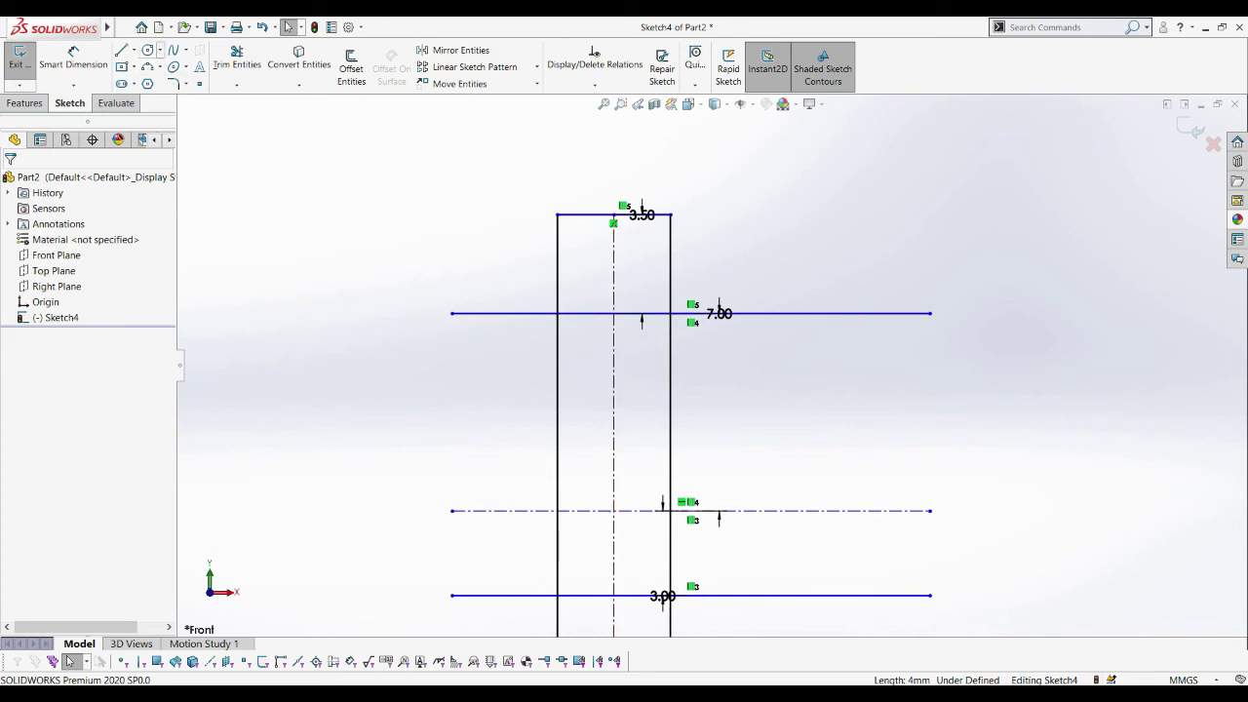
pyautogui.click(160, 50)
pyautogui.click(176, 65)
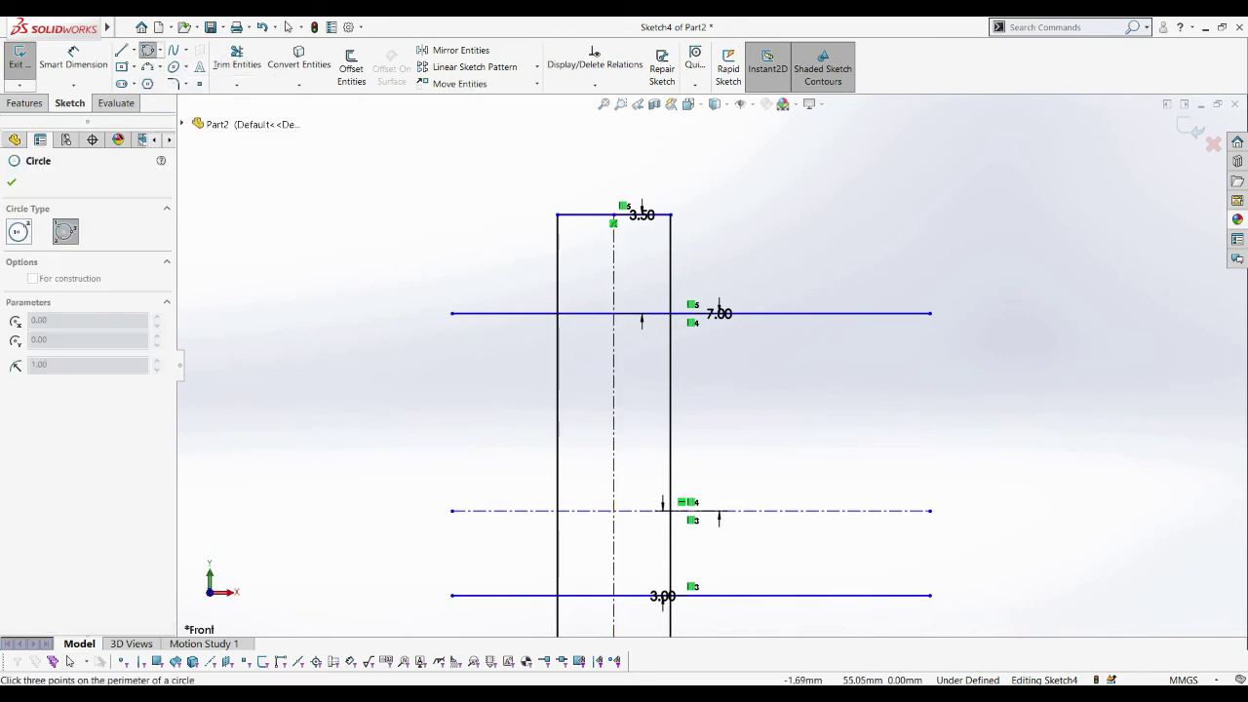
pyautogui.click(614, 214)
pyautogui.click(557, 273)
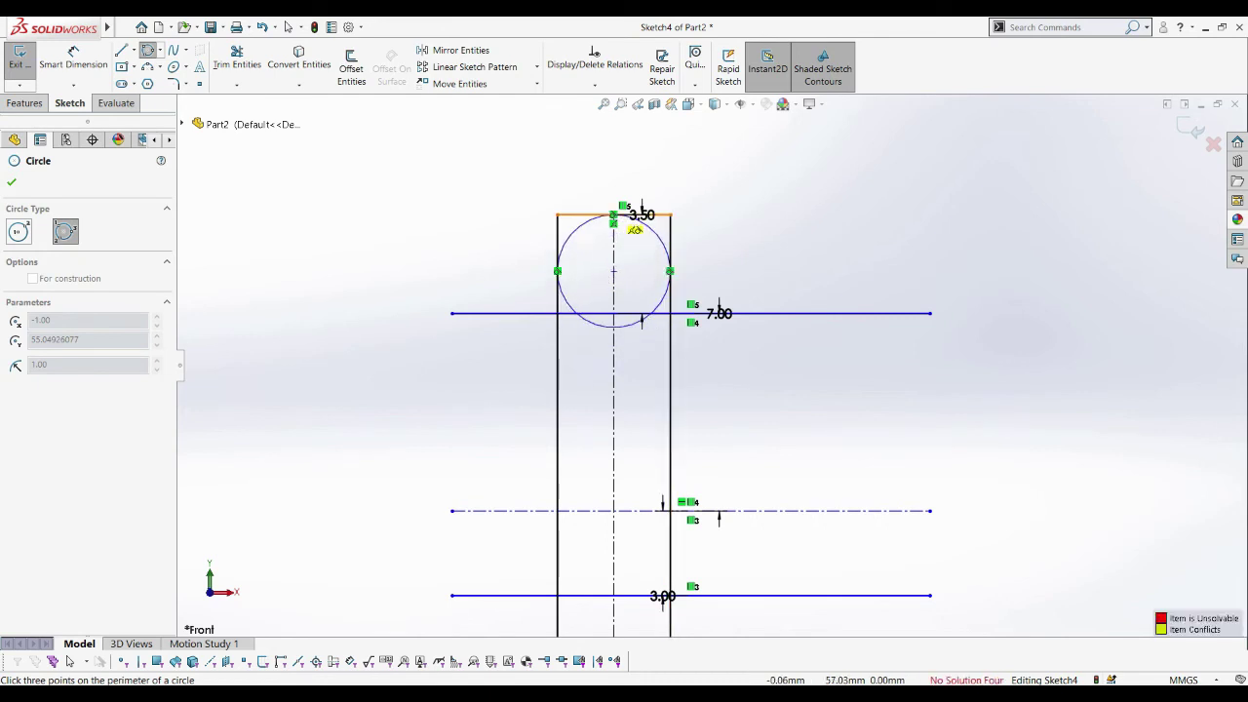
pyautogui.click(629, 216)
pyautogui.click(73, 57)
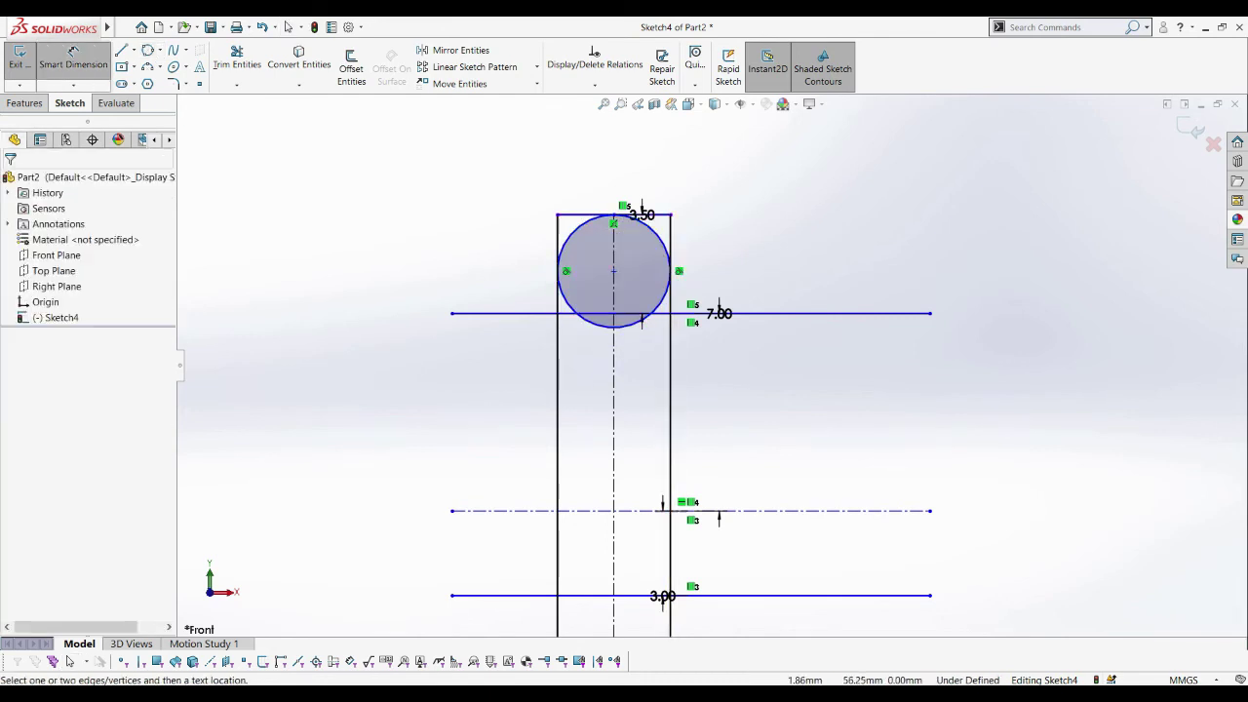
pyautogui.click(642, 320)
pyautogui.click(721, 168)
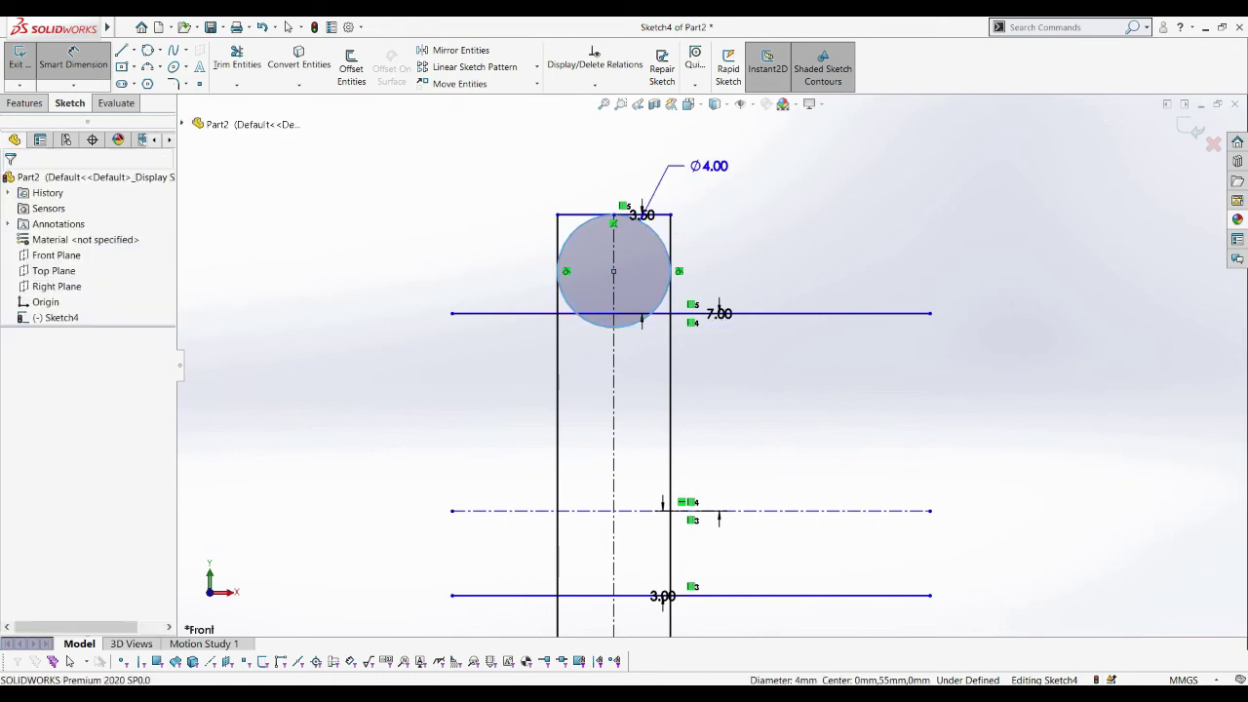
pyautogui.click(712, 376)
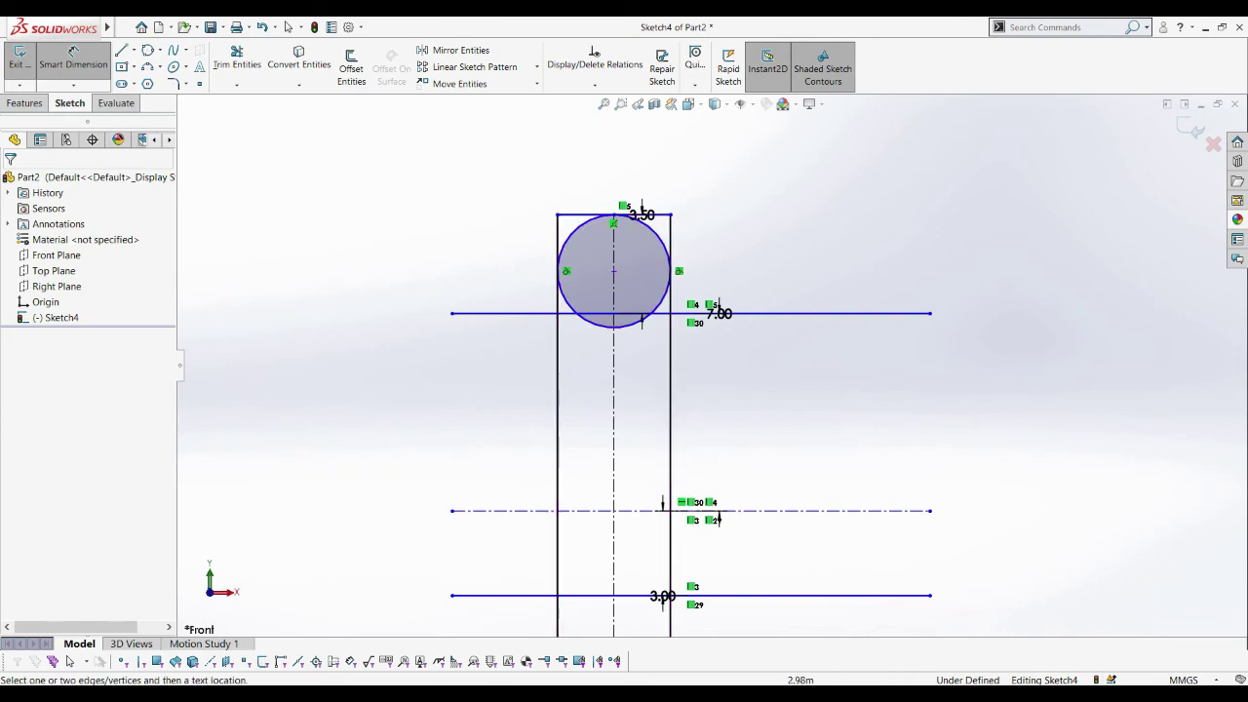
pyautogui.press('Escape')
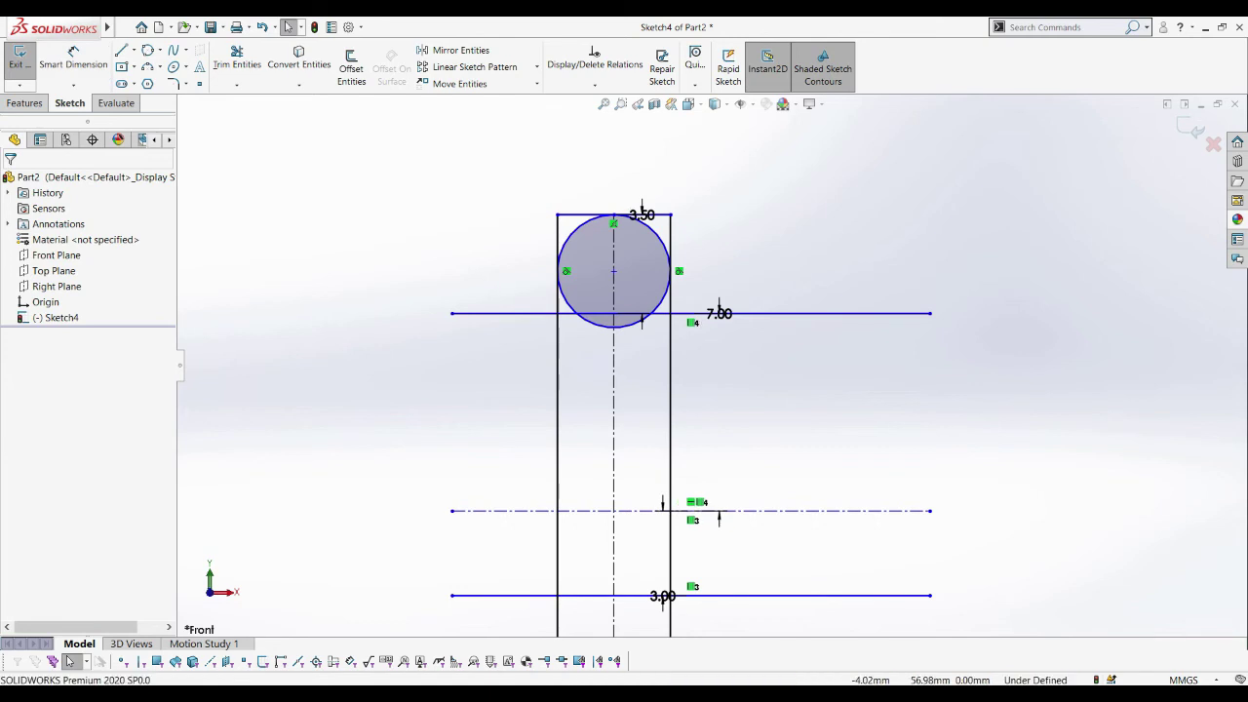
pyautogui.press('Delete')
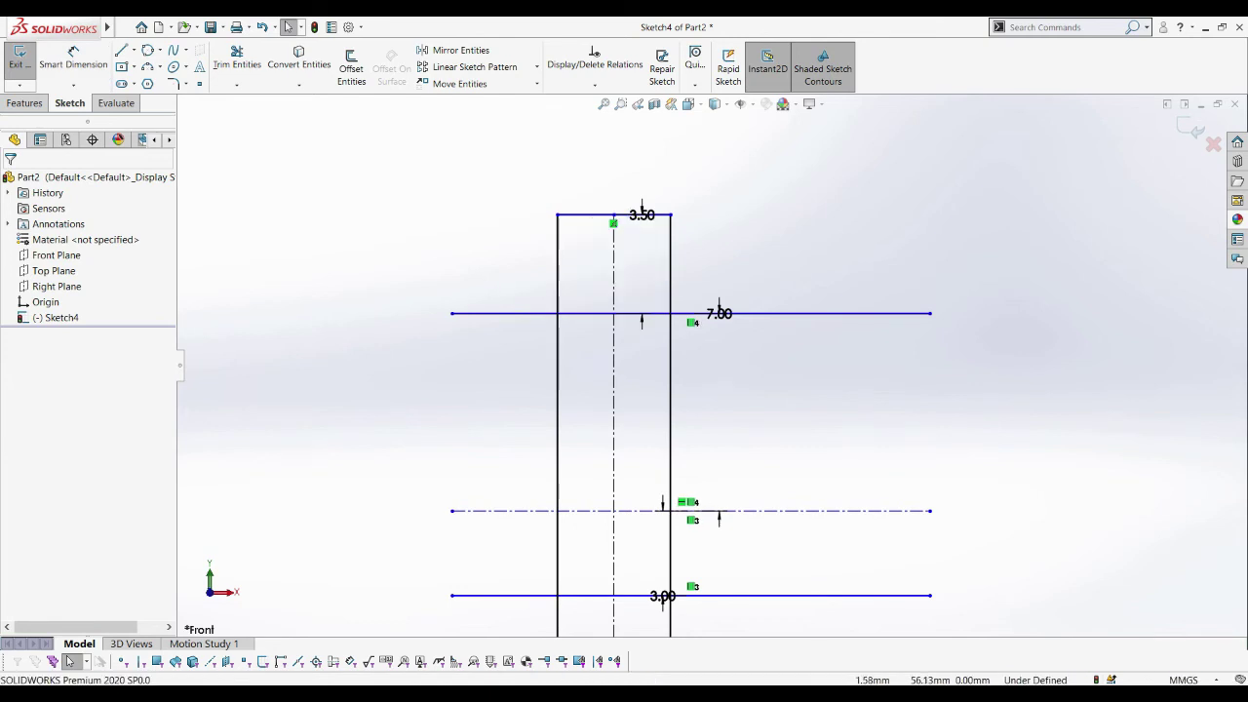
pyautogui.scroll(-2, 647, 208)
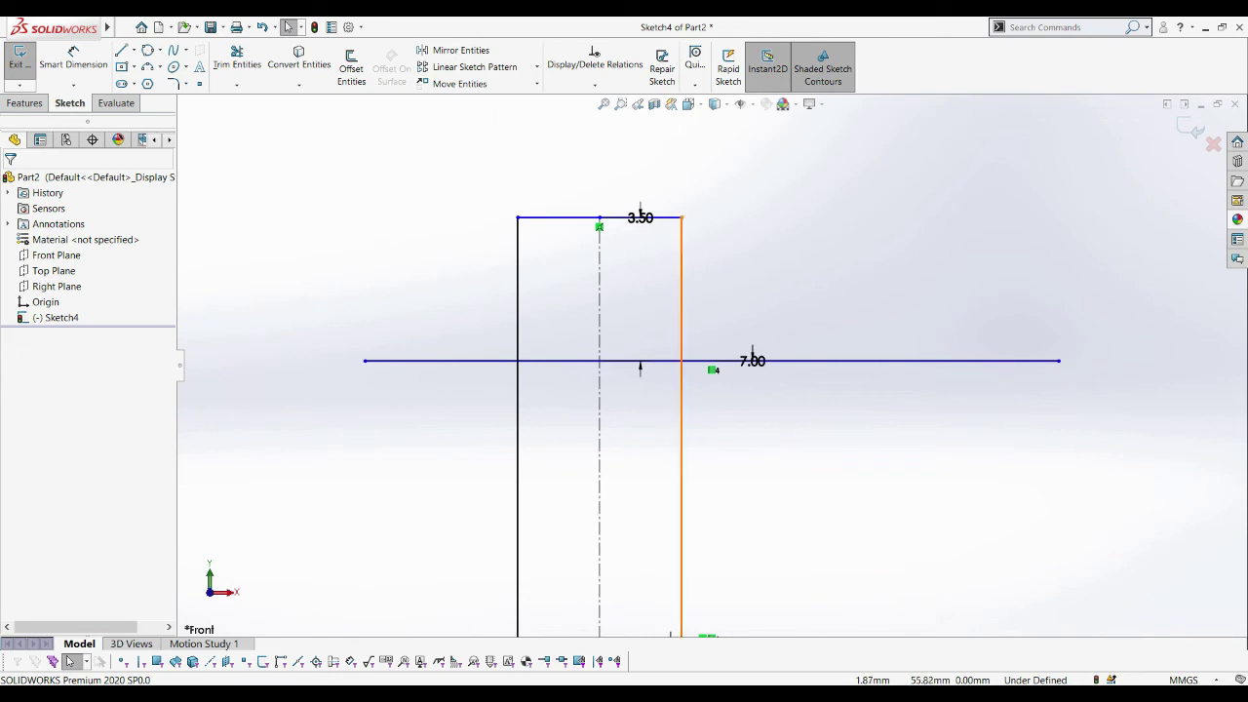
pyautogui.scroll(1, 688, 351)
pyautogui.scroll(-1, 643, 292)
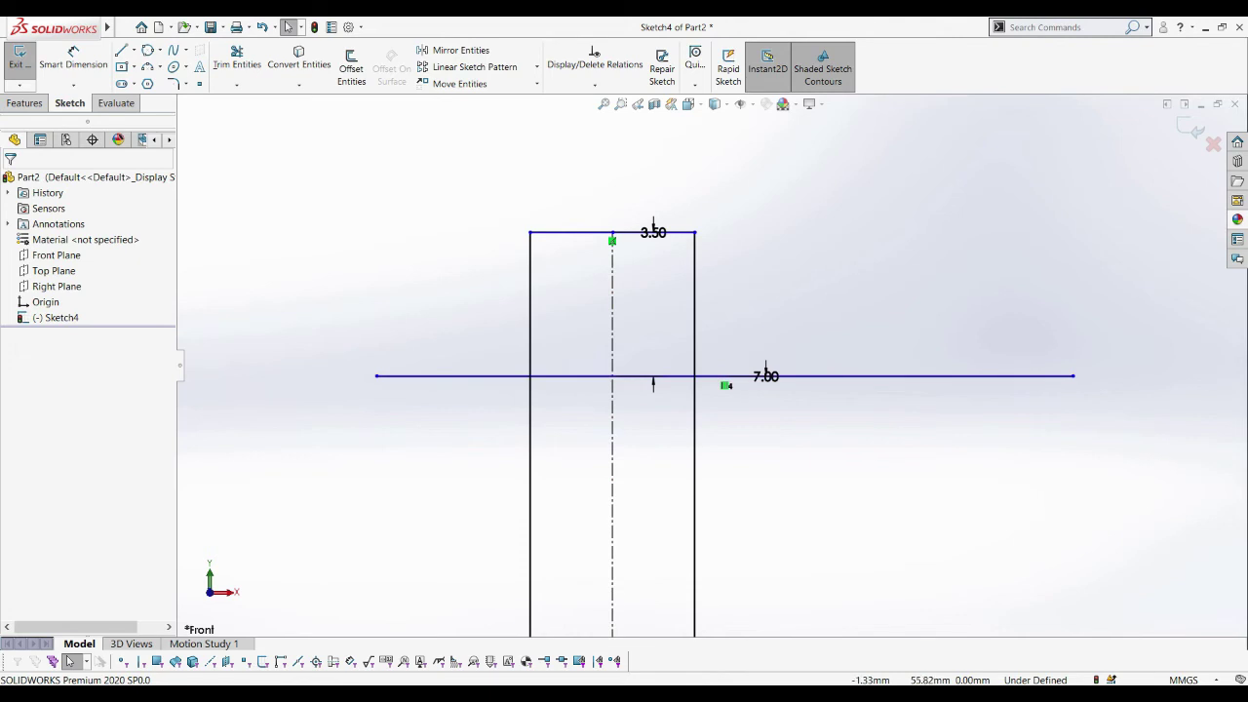
pyautogui.click(160, 50)
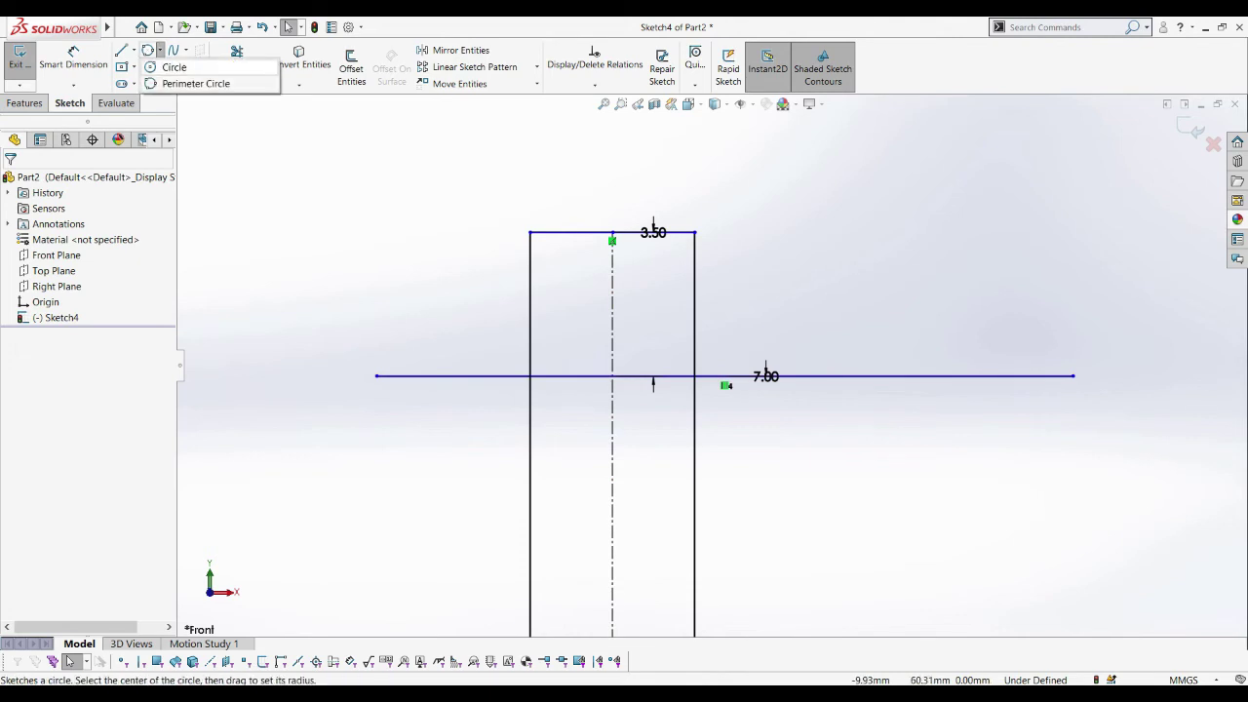
pyautogui.click(174, 66)
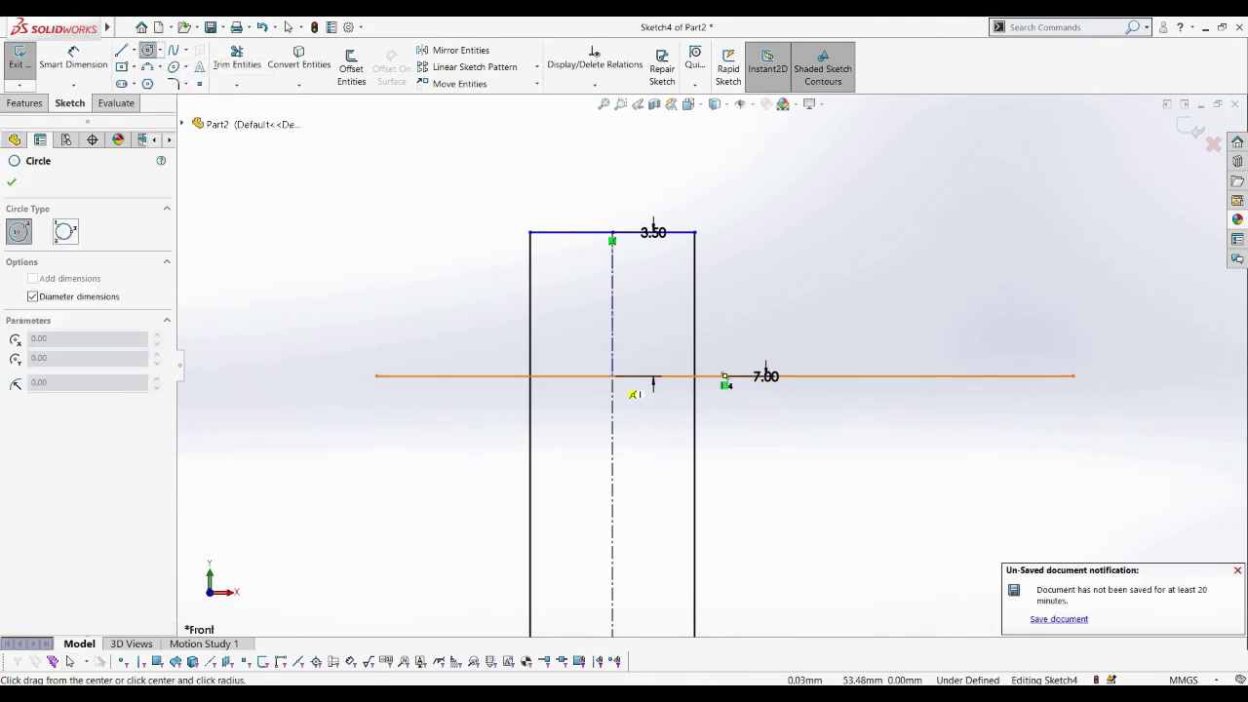
pyautogui.click(612, 376)
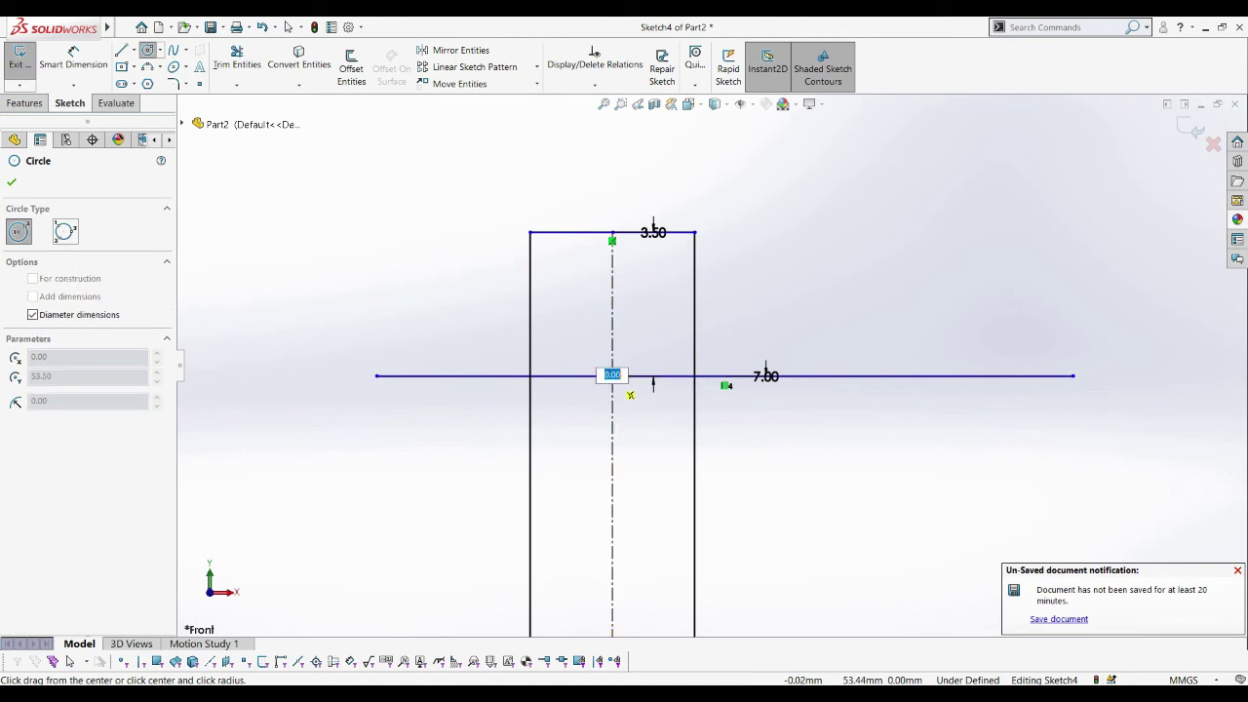
pyautogui.write('7')
pyautogui.press('Return')
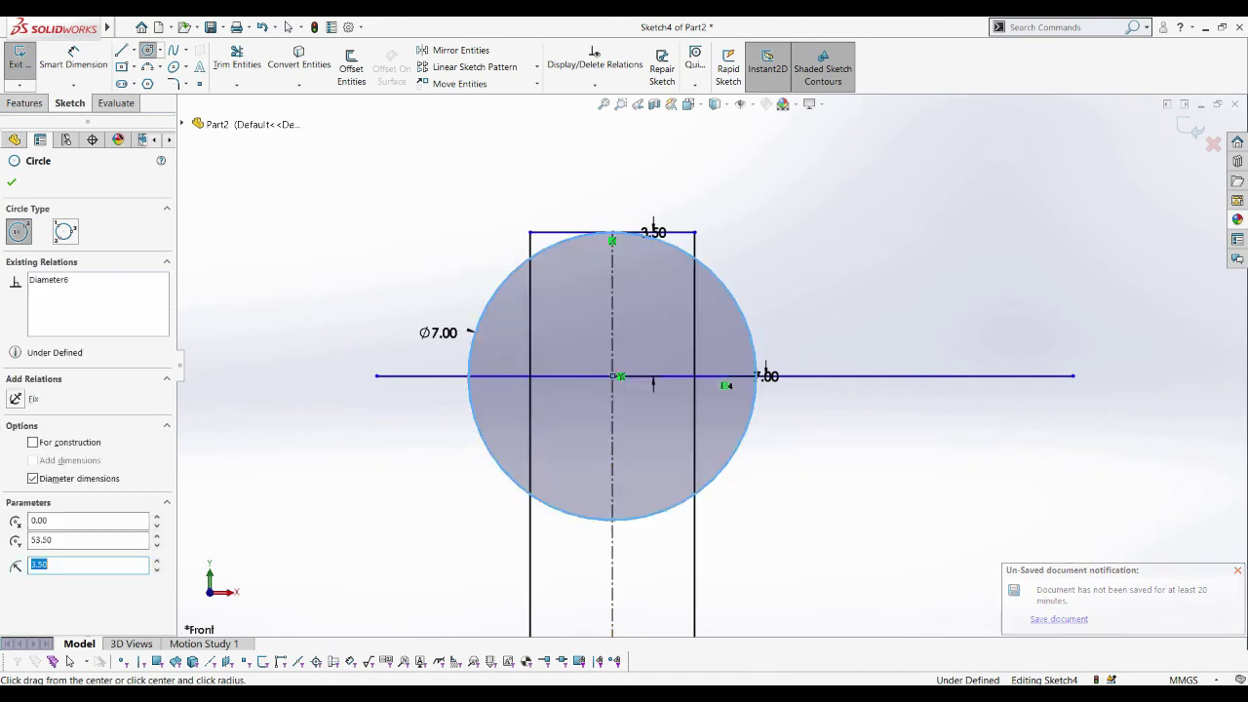
pyautogui.press('Escape')
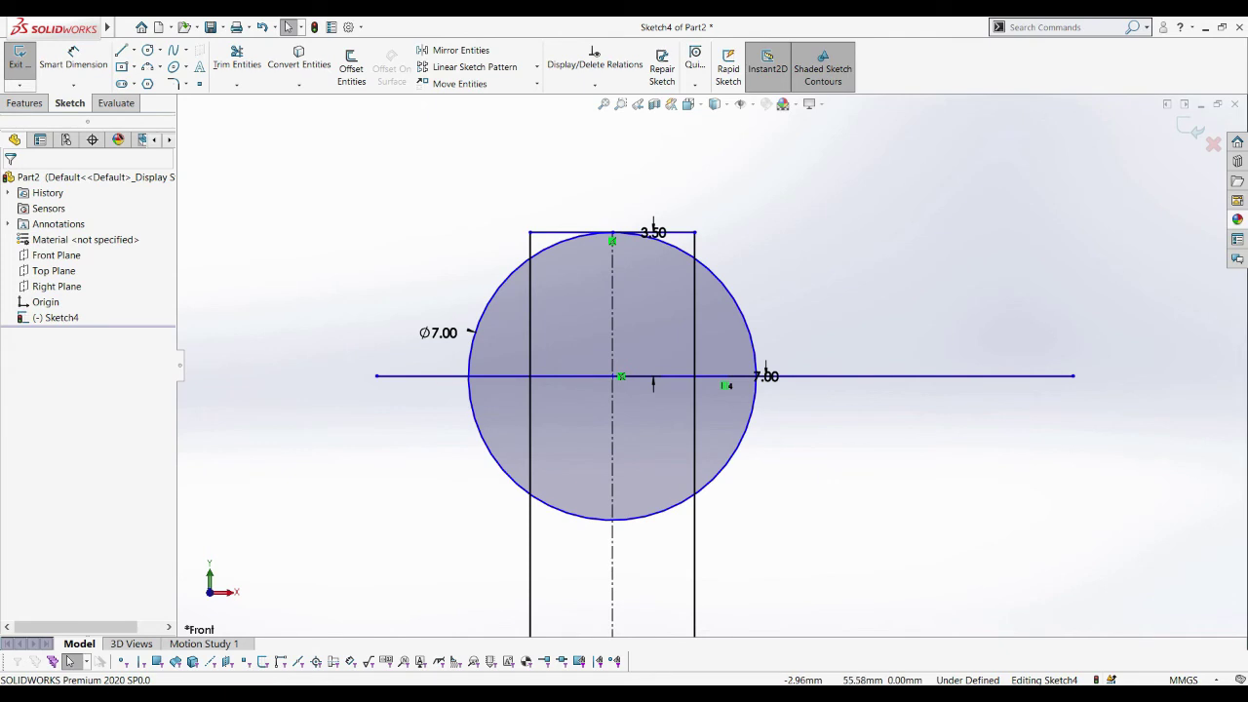
pyautogui.press('Delete')
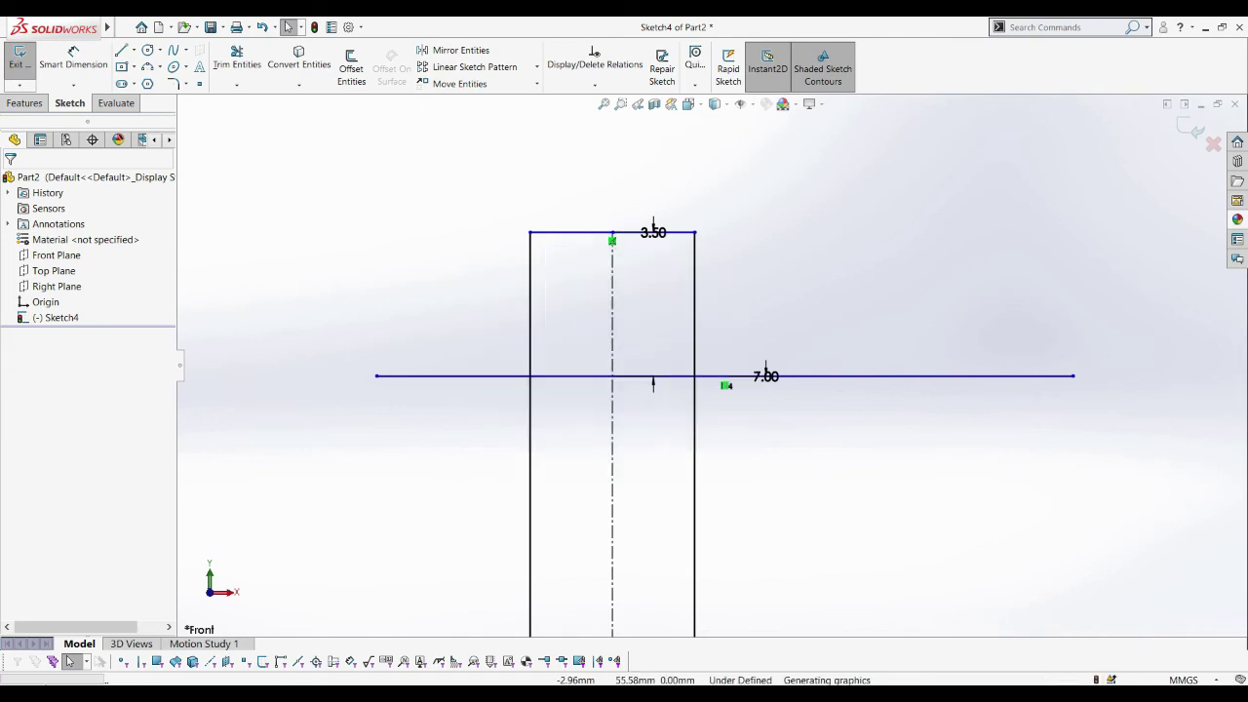
pyautogui.moveTo(653, 383); pyautogui.dragTo(843, 383)
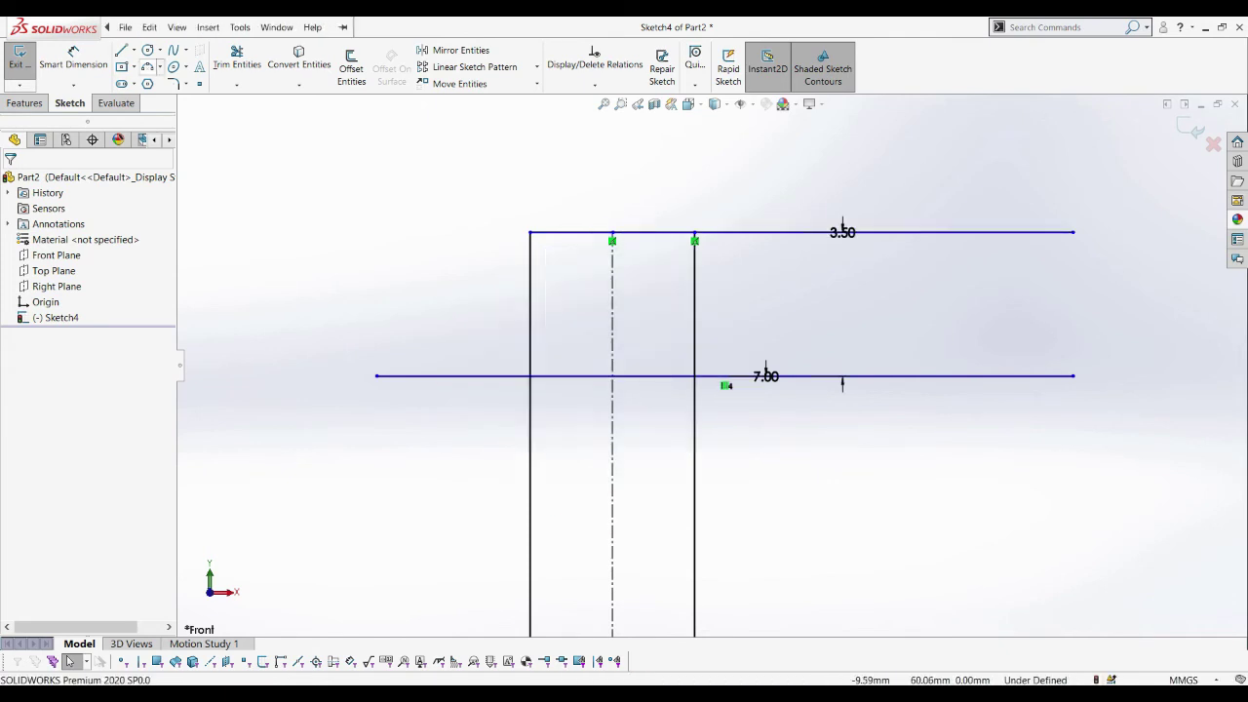
pyautogui.click(147, 67)
pyautogui.click(545, 386)
pyautogui.click(722, 389)
pyautogui.write('3.5')
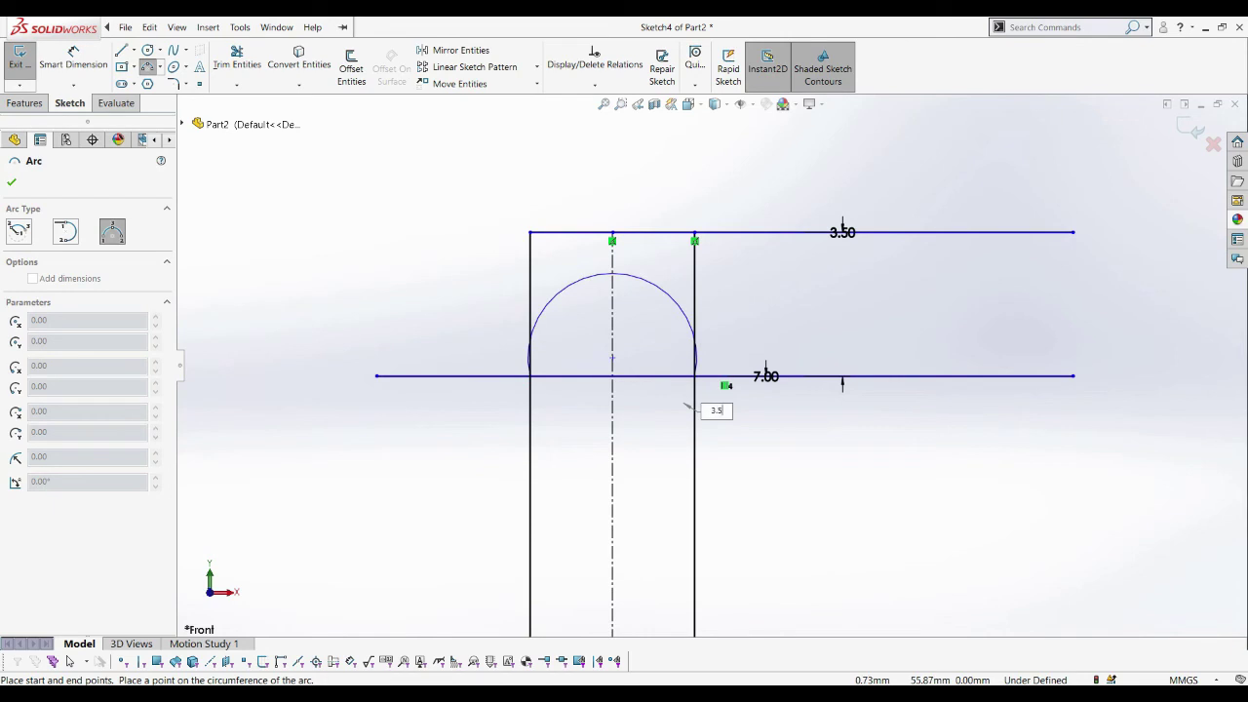
pyautogui.press('Return')
pyautogui.press('Escape')
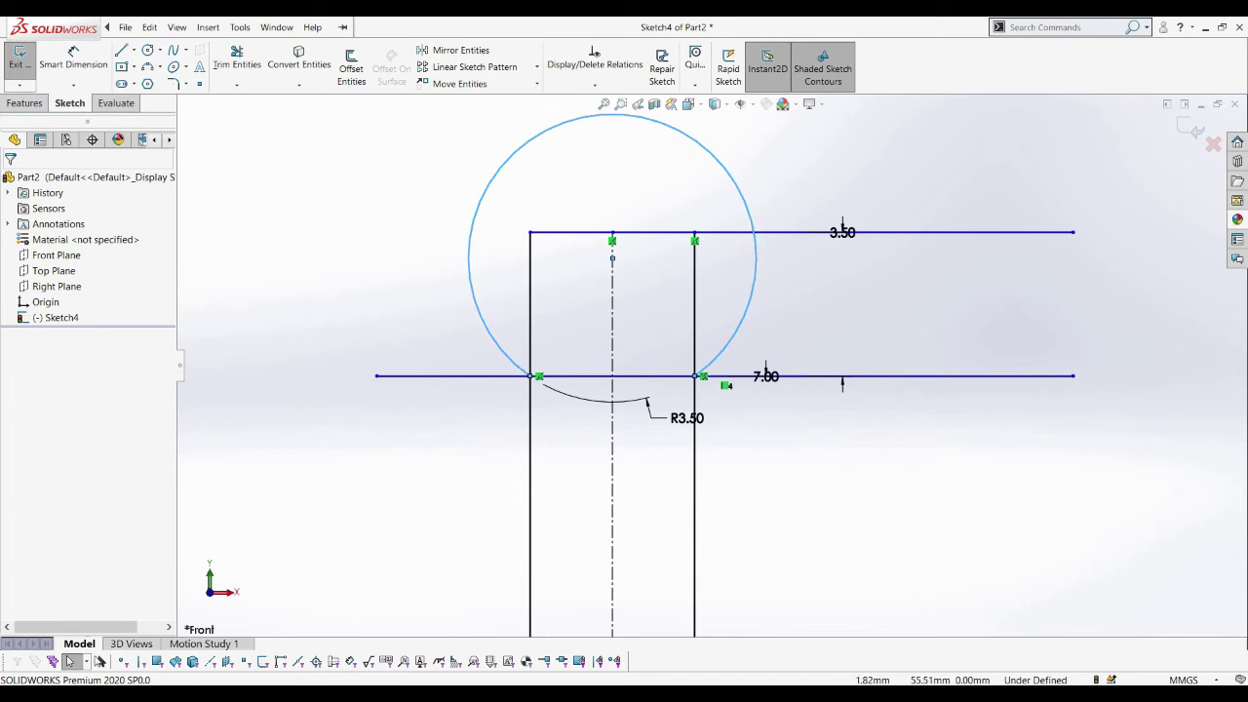
pyautogui.moveTo(610, 115)
pyautogui.mouseDown()
pyautogui.moveTo(611, 125)
pyautogui.moveTo(611, 115)
pyautogui.mouseUp()
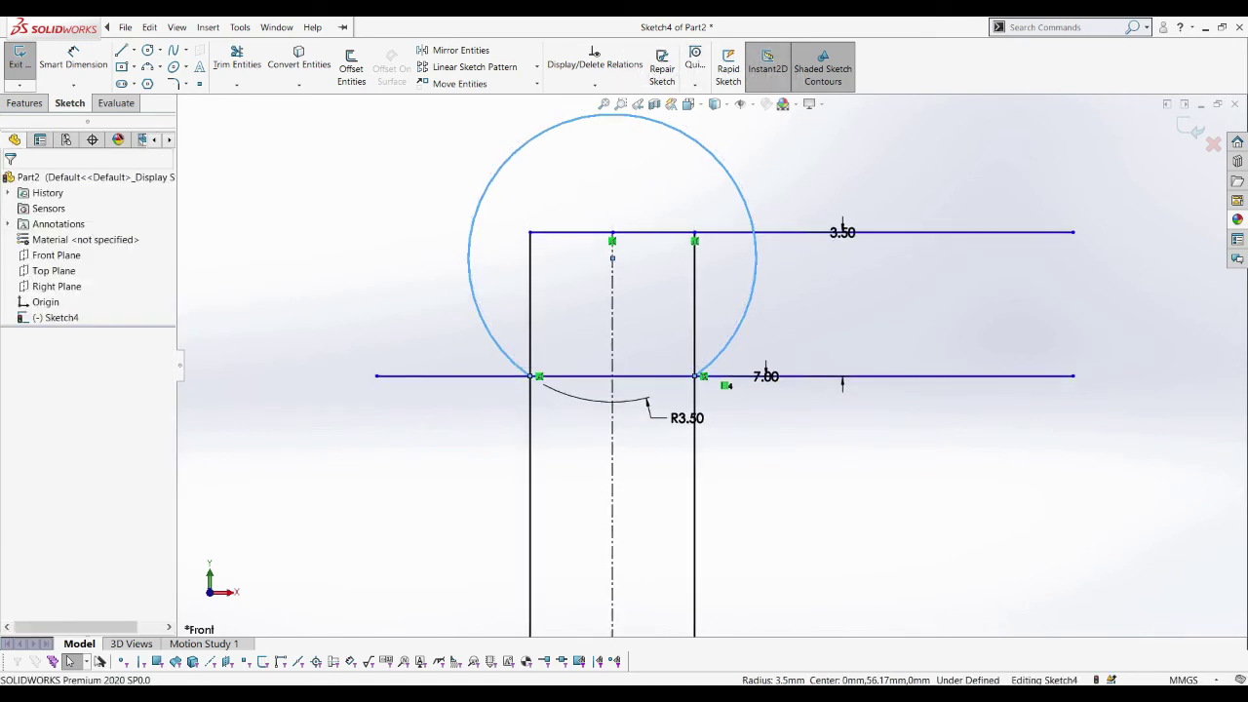
pyautogui.press('Delete')
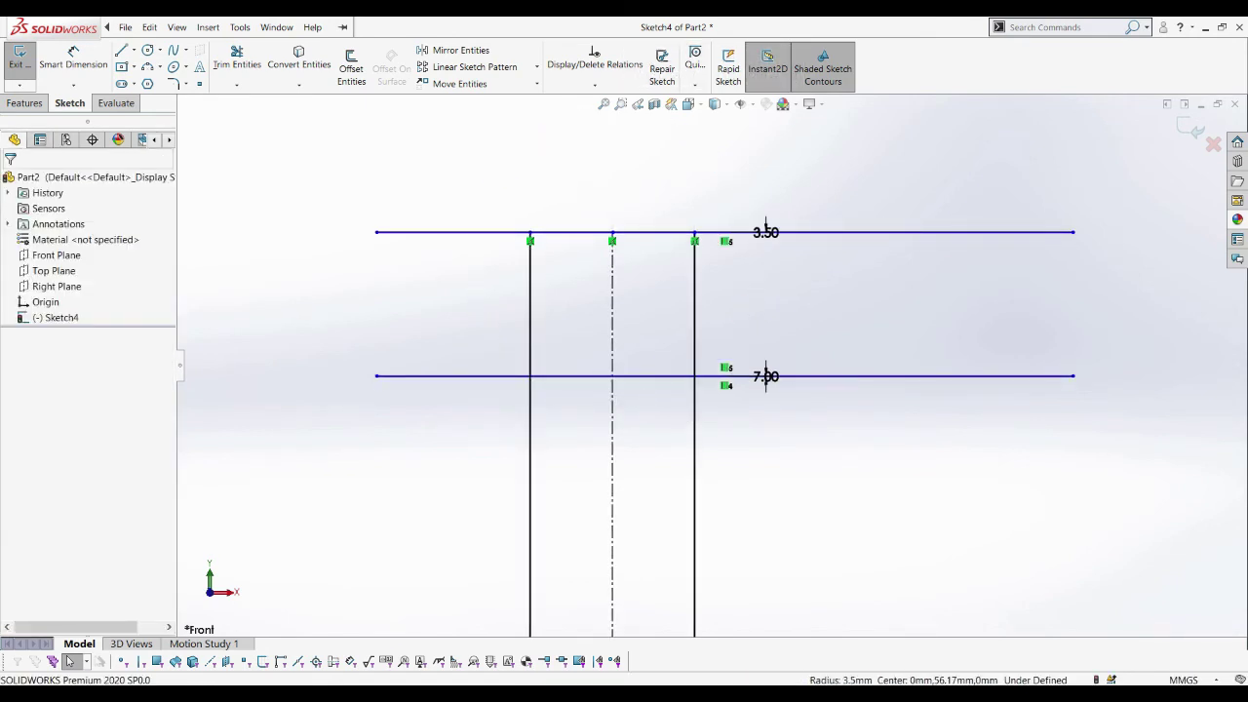
pyautogui.scroll(1, 712, 370)
# Sketch a Ø7.00 circle beside the sketch
pyautogui.click(147, 50)
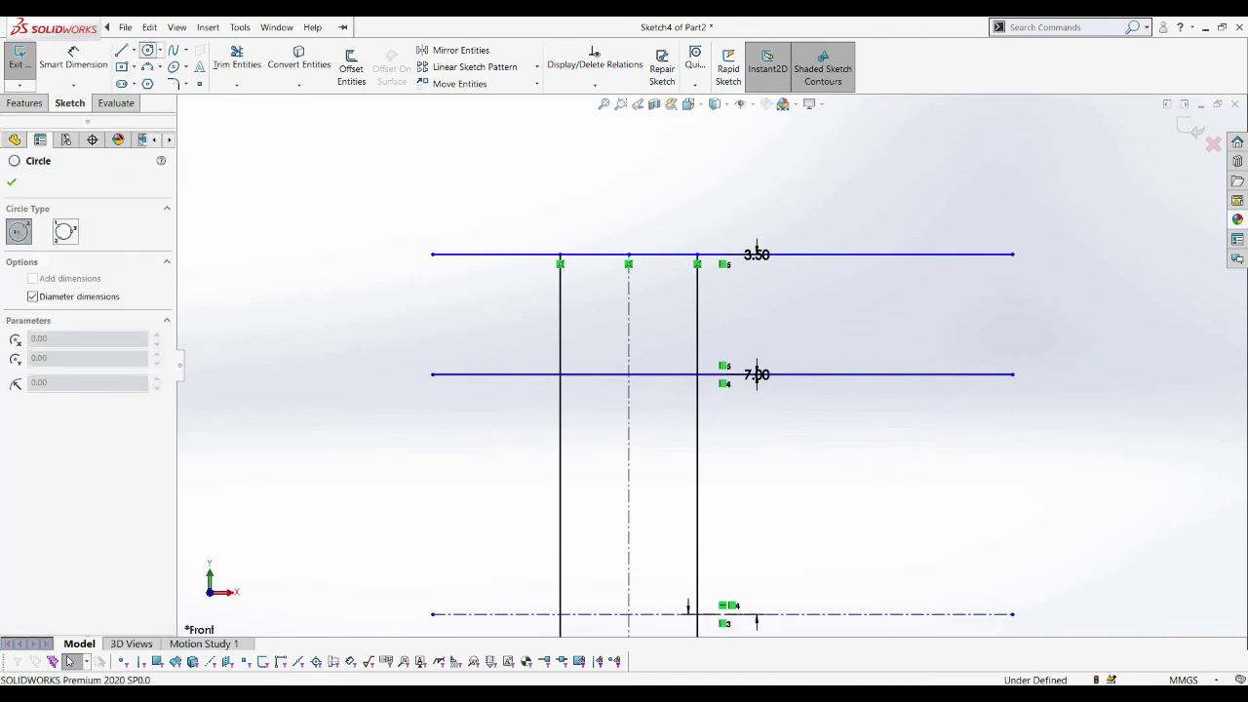
pyautogui.click(245, 259)
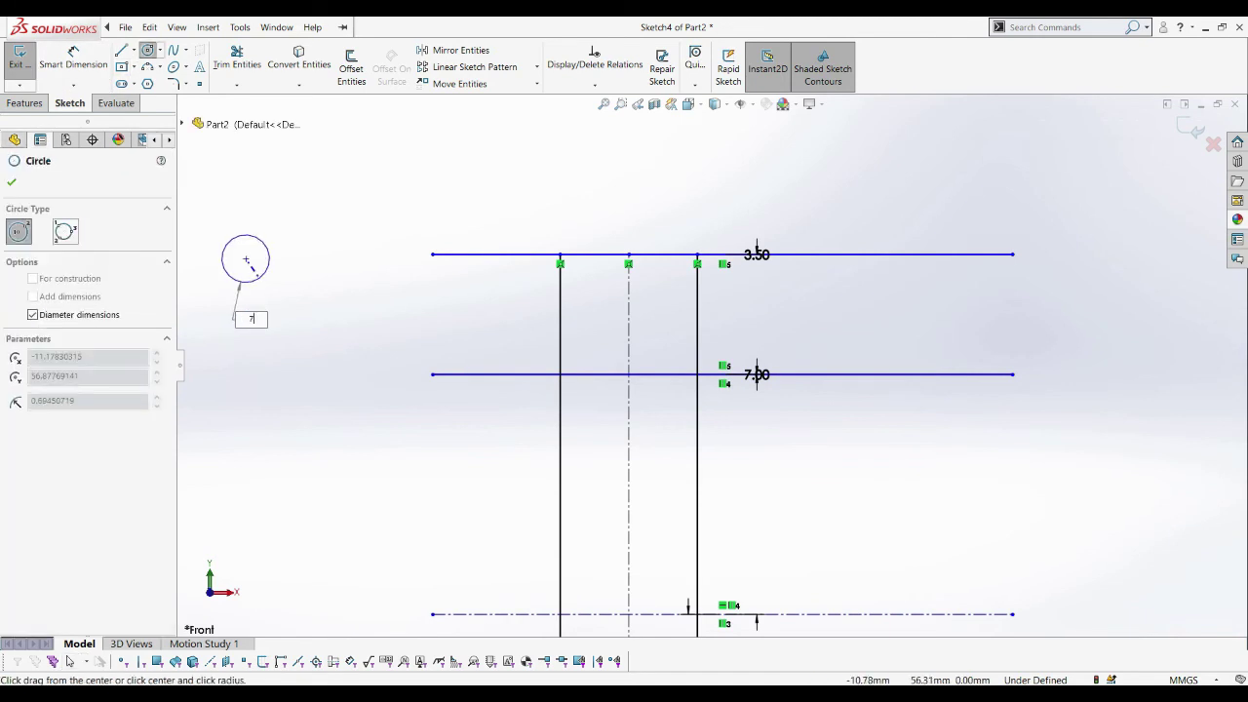
pyautogui.press('Return')
pyautogui.press('Escape')
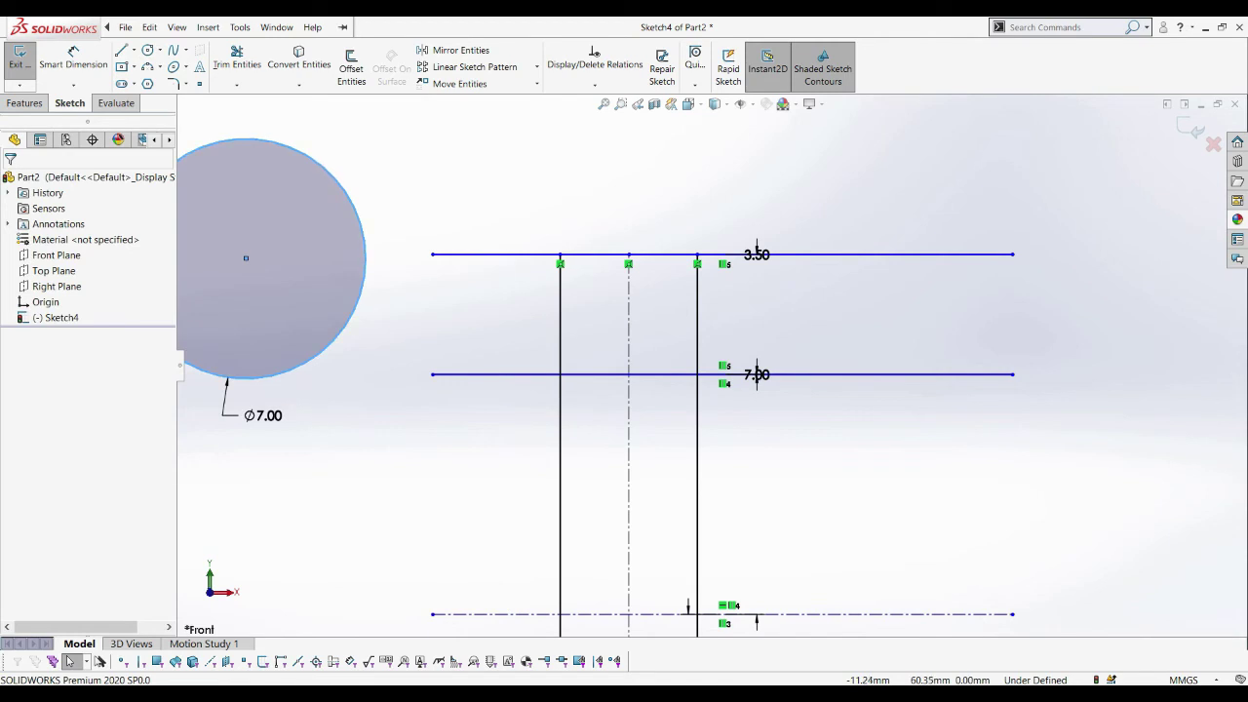
pyautogui.click(364, 259)
# Draw a line from the circle's centre to its top and merge that endpoint onto the centreline/top-line intersection
pyautogui.click(130, 50)
pyautogui.click(145, 66)
pyautogui.moveTo(246, 257); pyautogui.dragTo(246, 139)
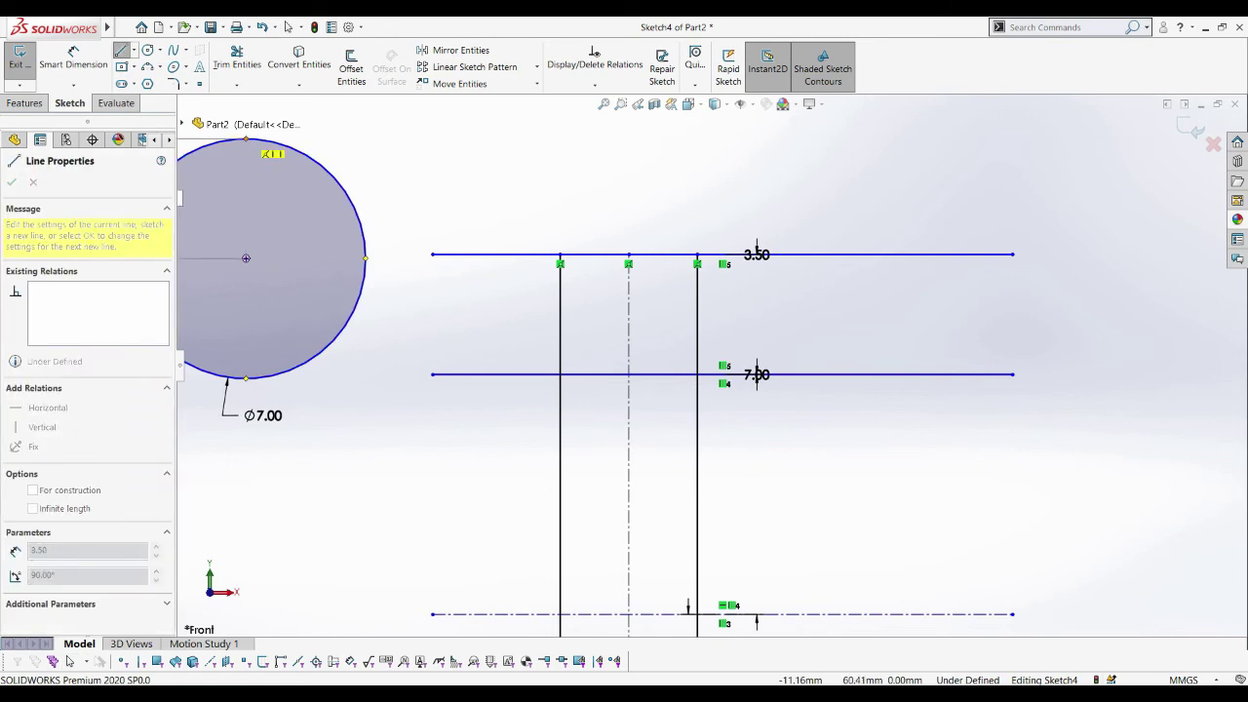
pyautogui.press('Escape')
pyautogui.press('Escape')
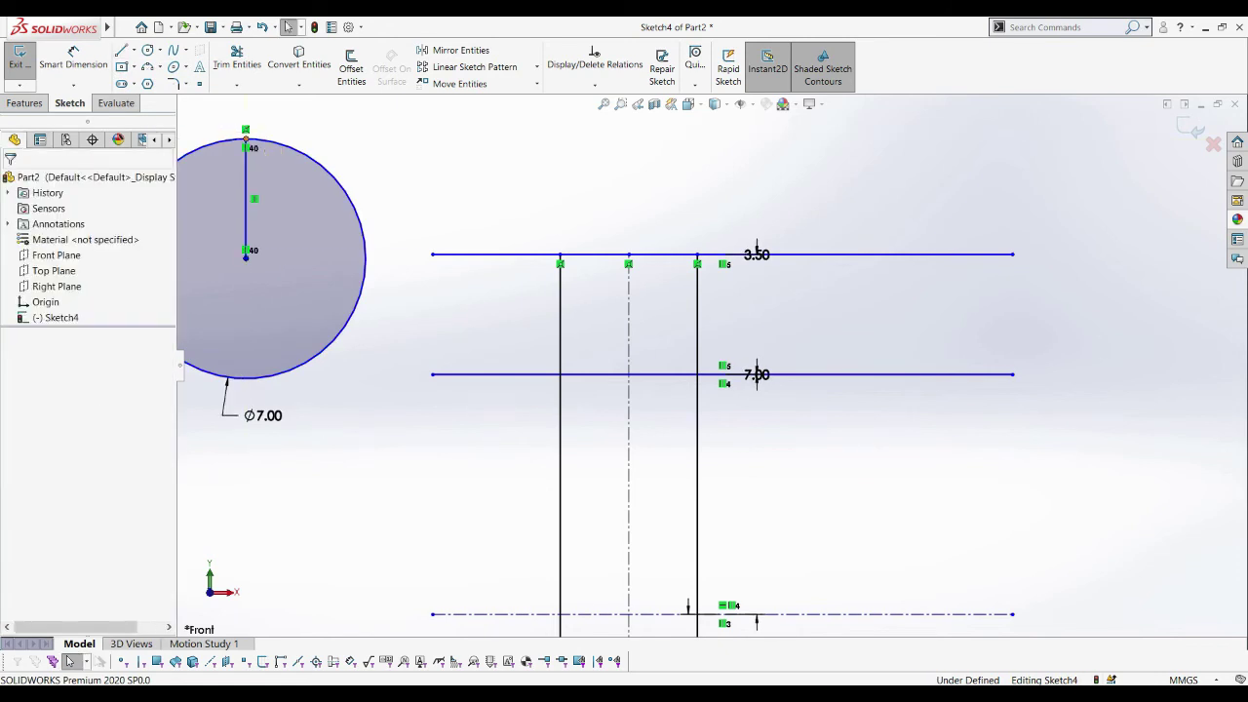
pyautogui.click(246, 140)
pyautogui.keyDown('ctrl'); pyautogui.click(628, 255); pyautogui.keyUp('ctrl')
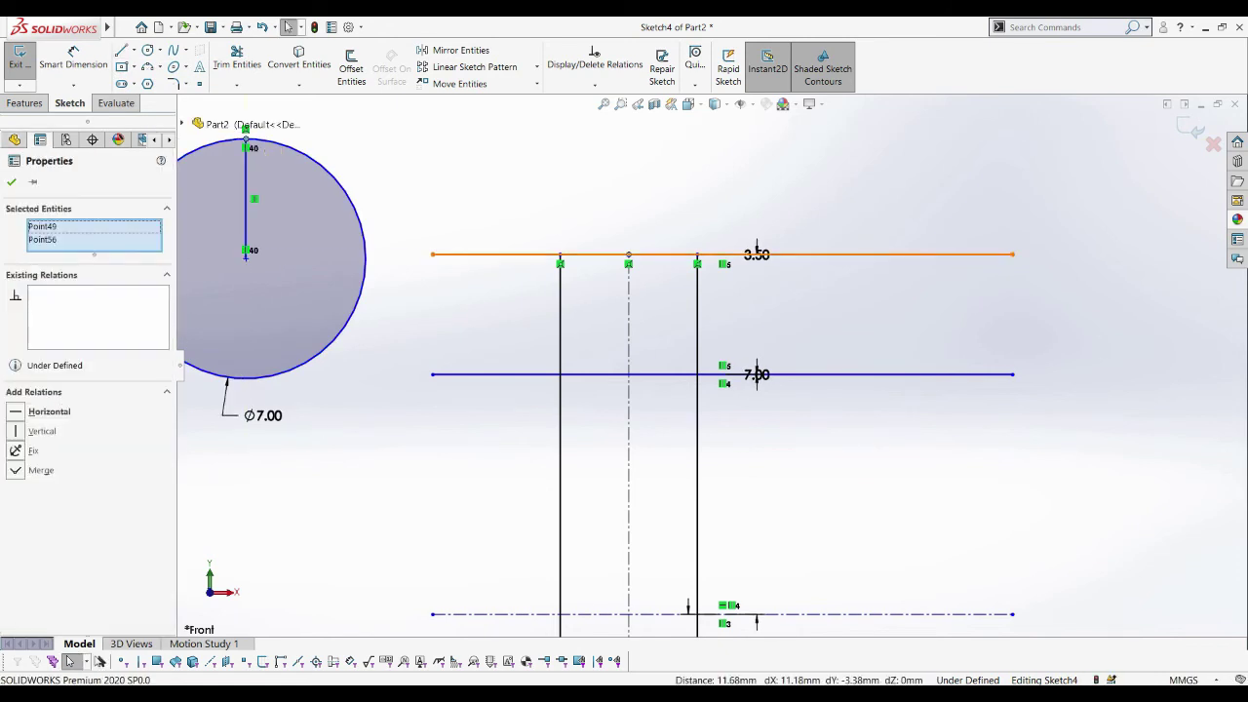
pyautogui.click(29, 470)
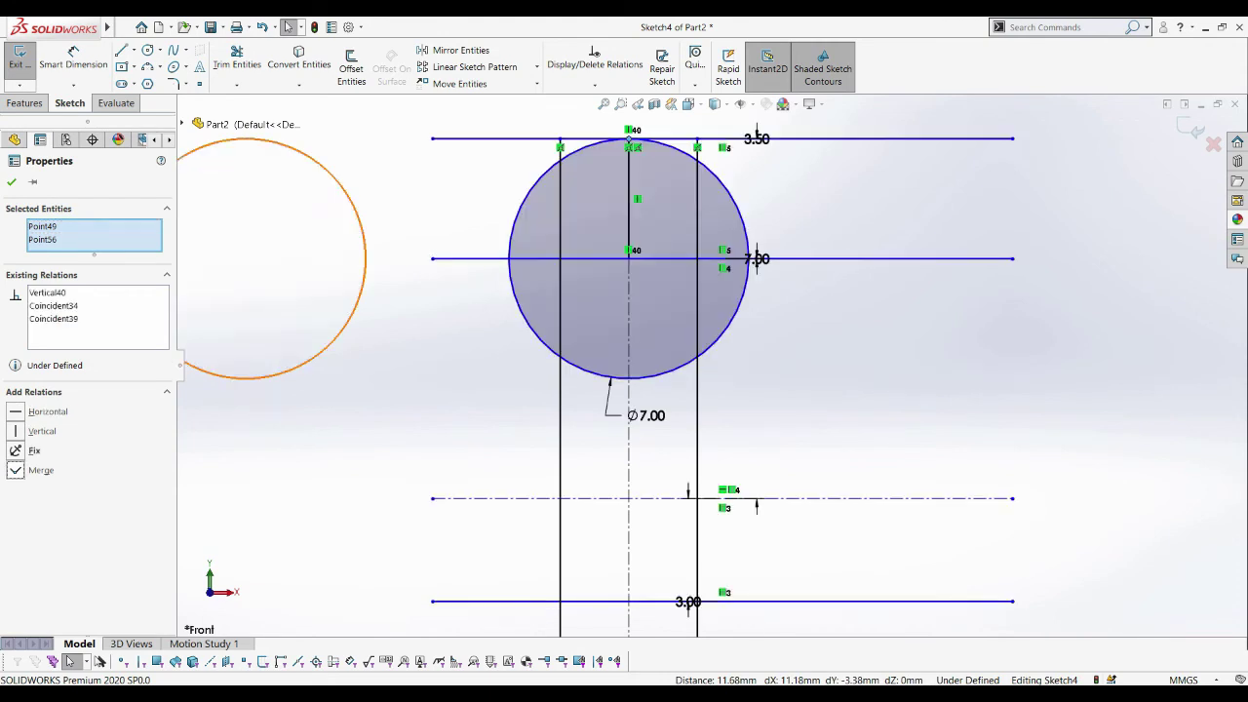
pyautogui.scroll(2, 377, 498)
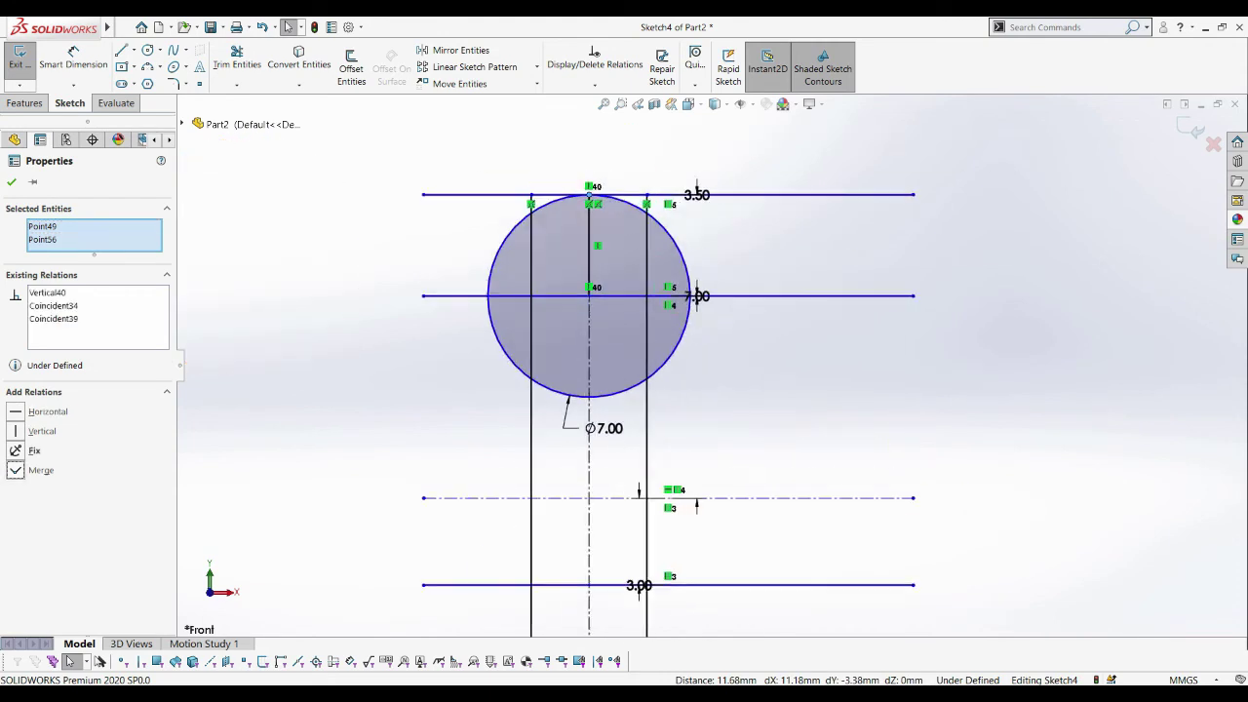
pyautogui.press('Escape')
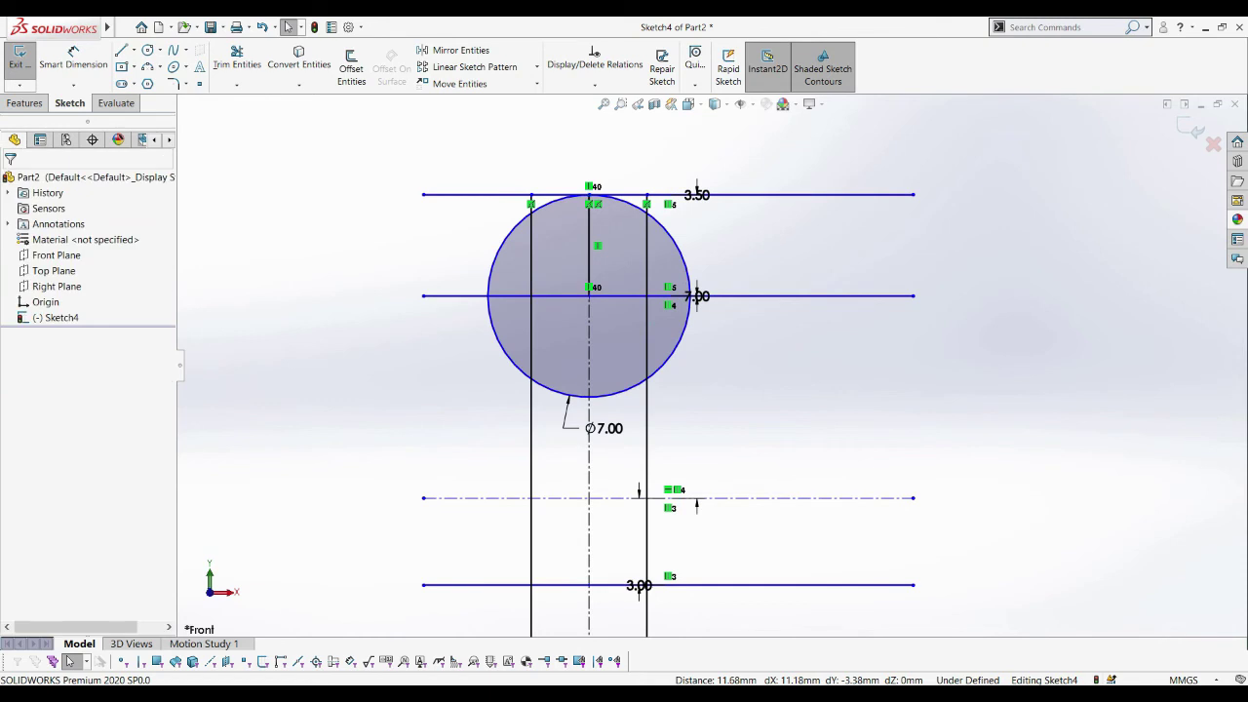
pyautogui.scroll(-3, 515, 201)
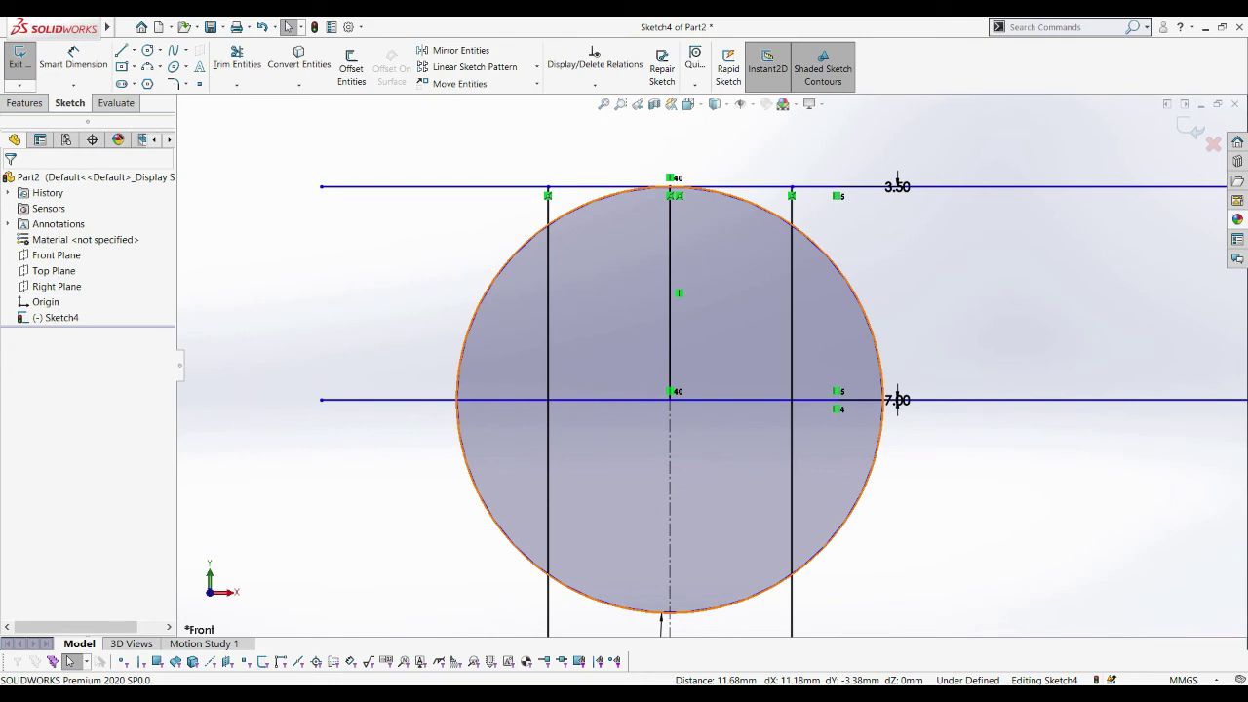
pyautogui.scroll(1, 674, 363)
pyautogui.scroll(3, 674, 364)
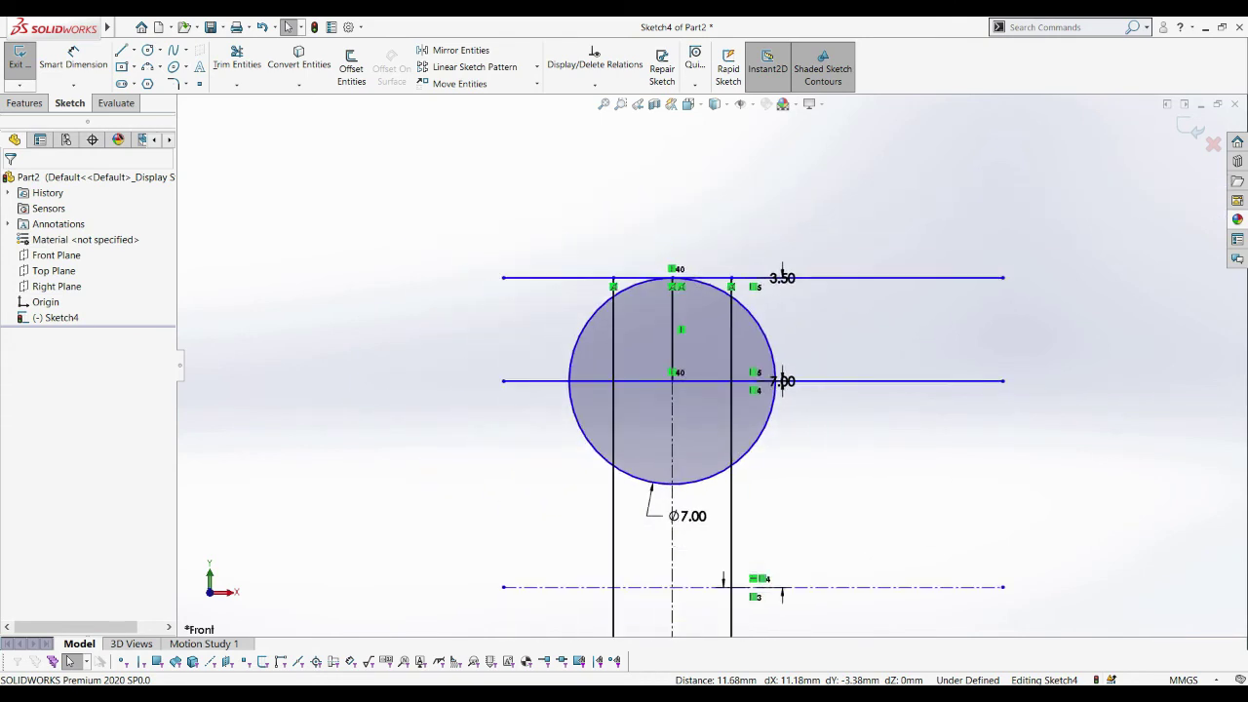
pyautogui.scroll(-1, 832, 417)
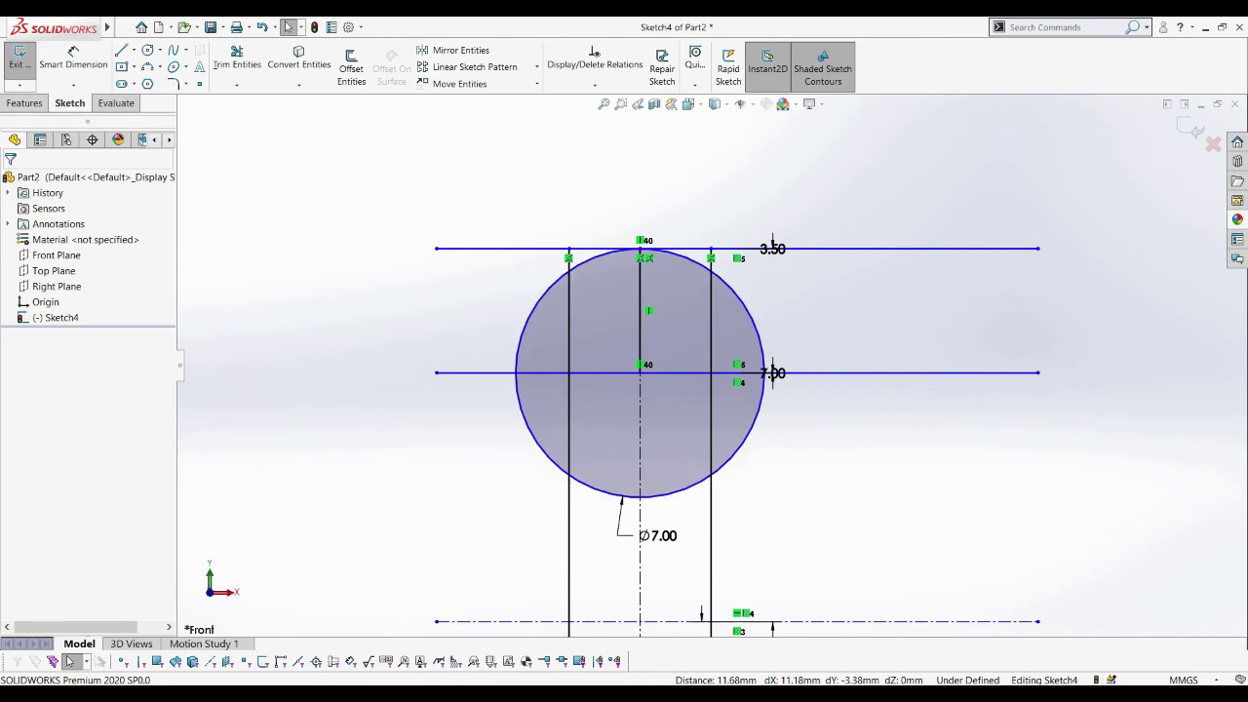
pyautogui.scroll(-2, 398, 245)
pyautogui.scroll(2, 705, 373)
pyautogui.scroll(4, 696, 363)
pyautogui.scroll(-3, 732, 549)
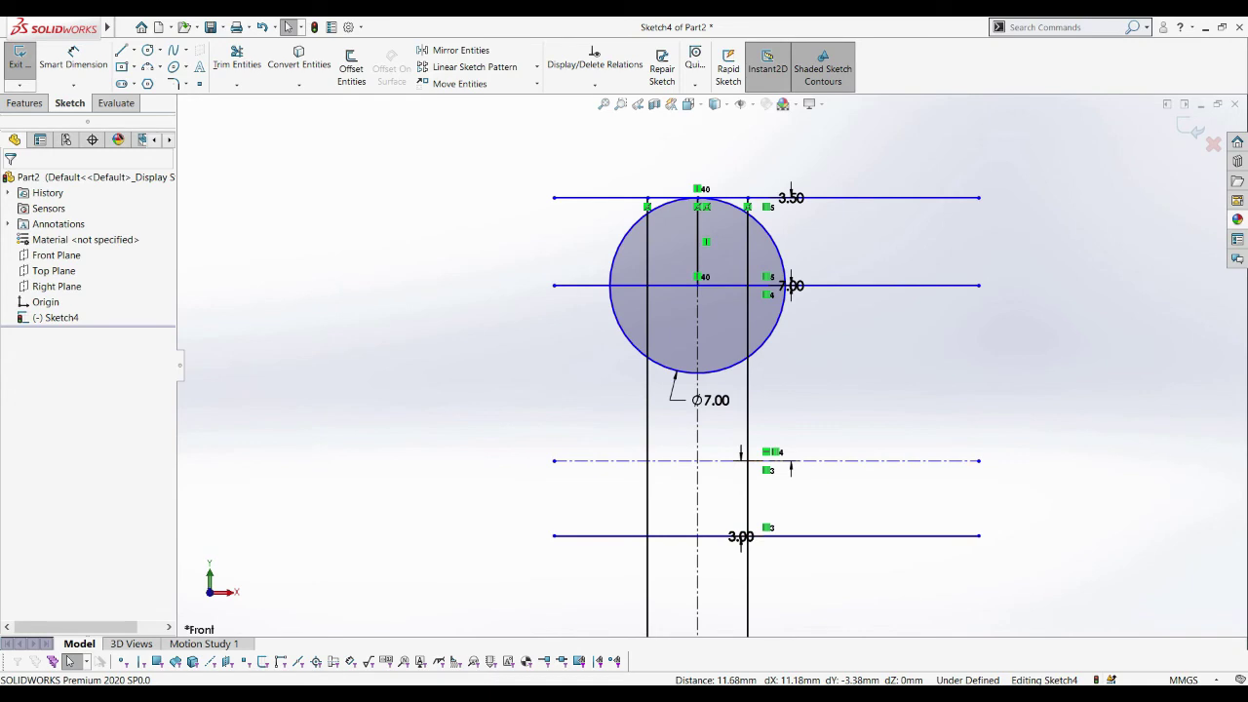
# Add a second Ø7.00 circle at the lower centreline intersection
pyautogui.click(148, 50)
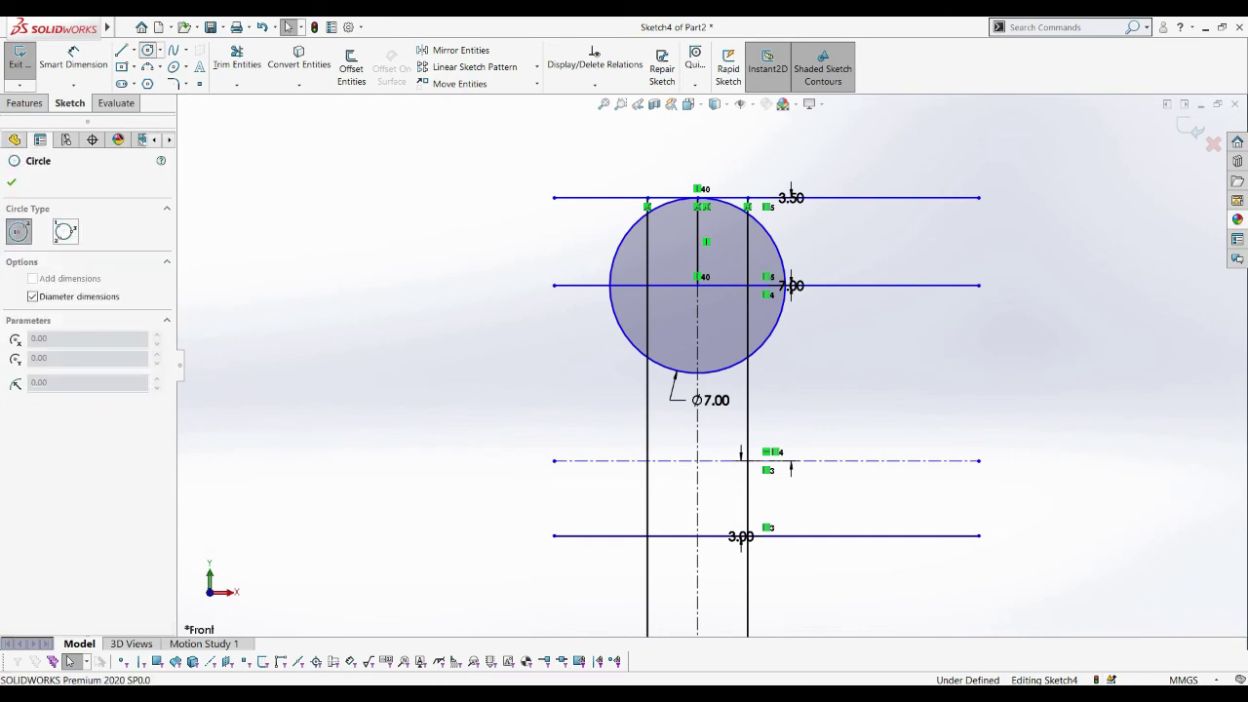
pyautogui.click(697, 460)
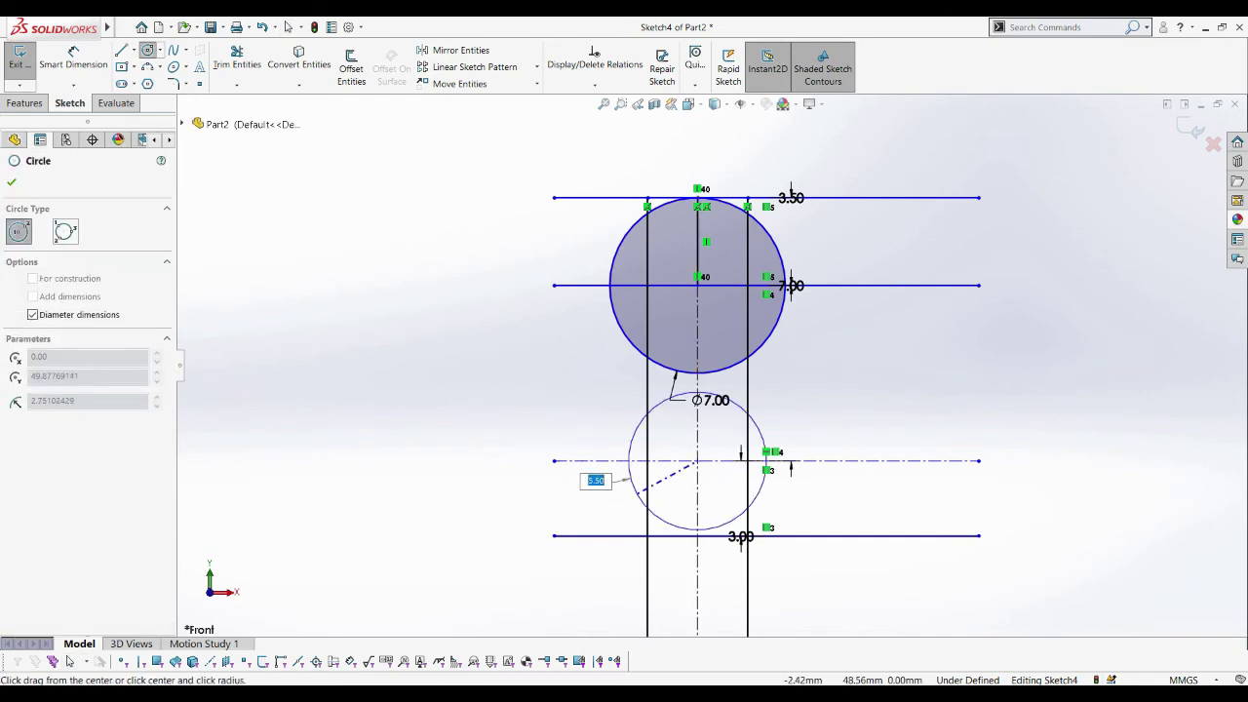
pyautogui.press('Return')
pyautogui.press('Escape')
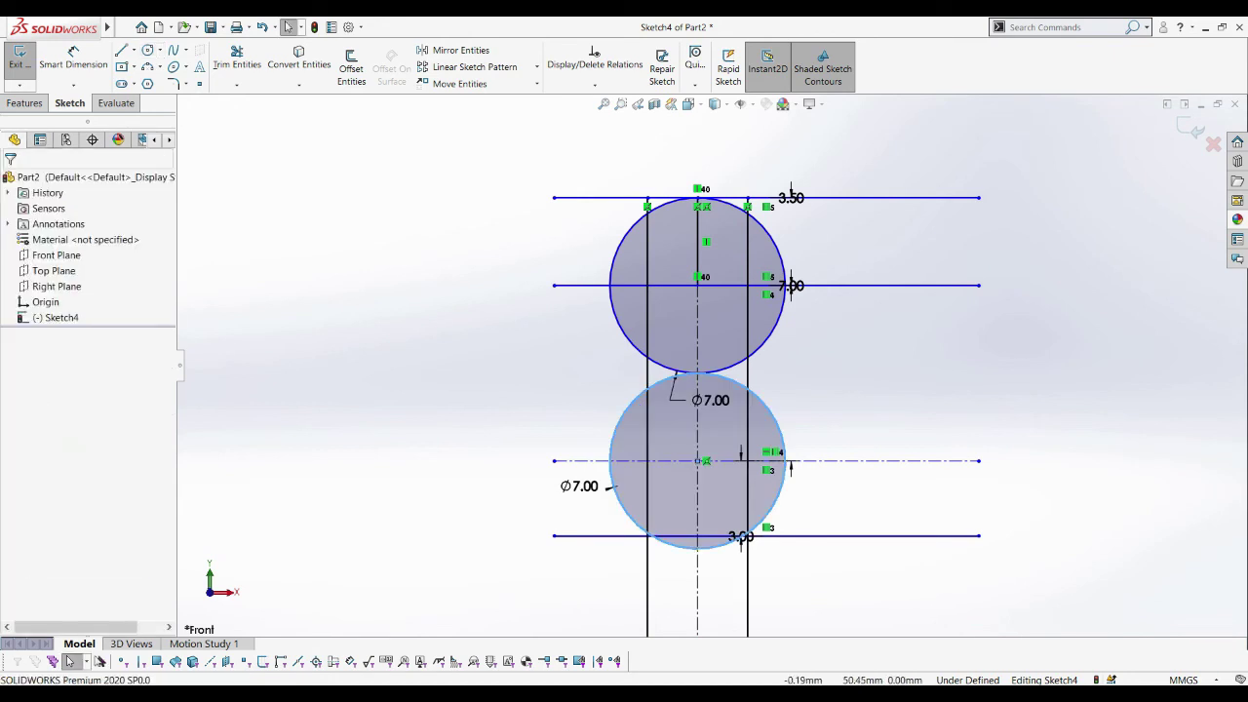
# Draw vertical lines joining the left edges and the right edges of both circles
pyautogui.click(121, 50)
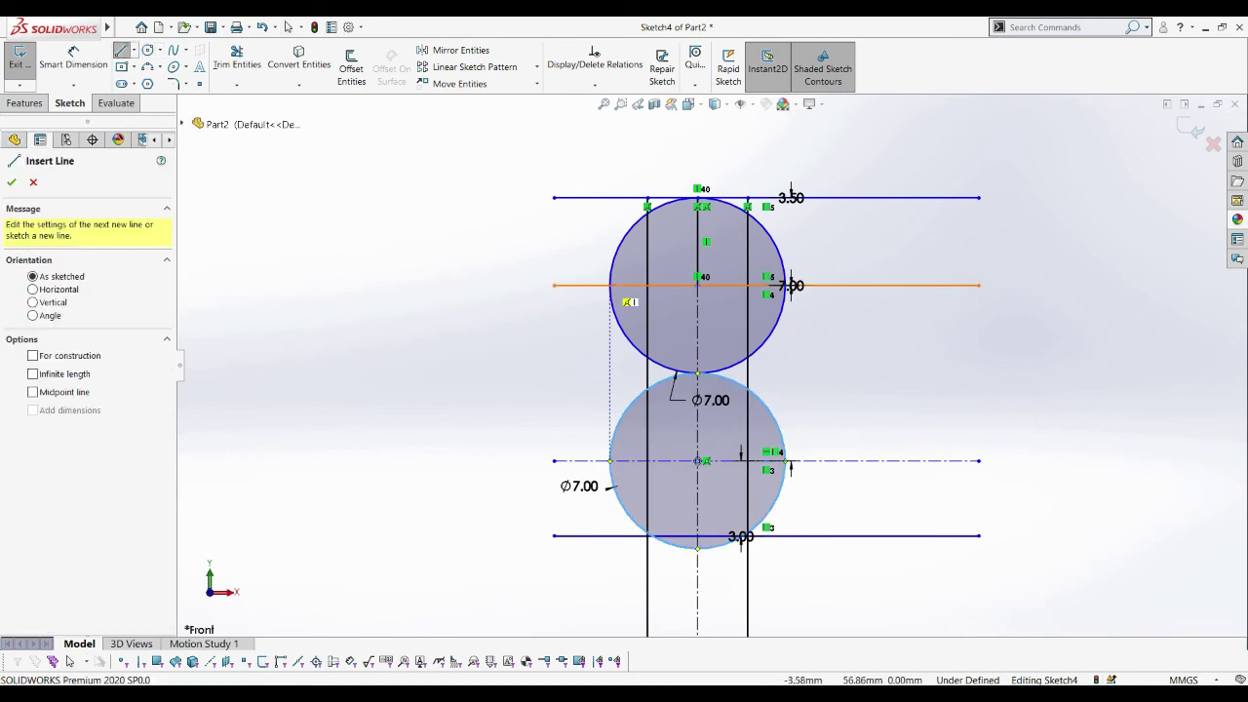
pyautogui.click(609, 285)
pyautogui.click(609, 461)
pyautogui.press('Escape')
pyautogui.press('Escape')
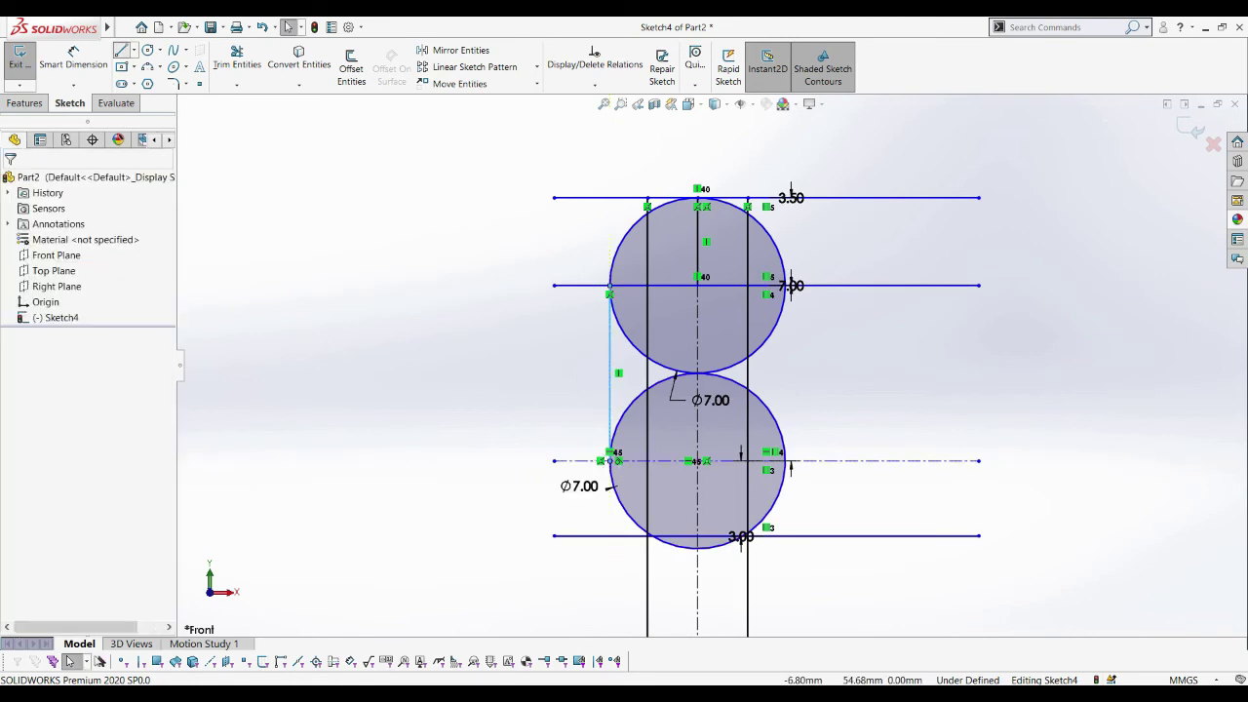
pyautogui.press('l')
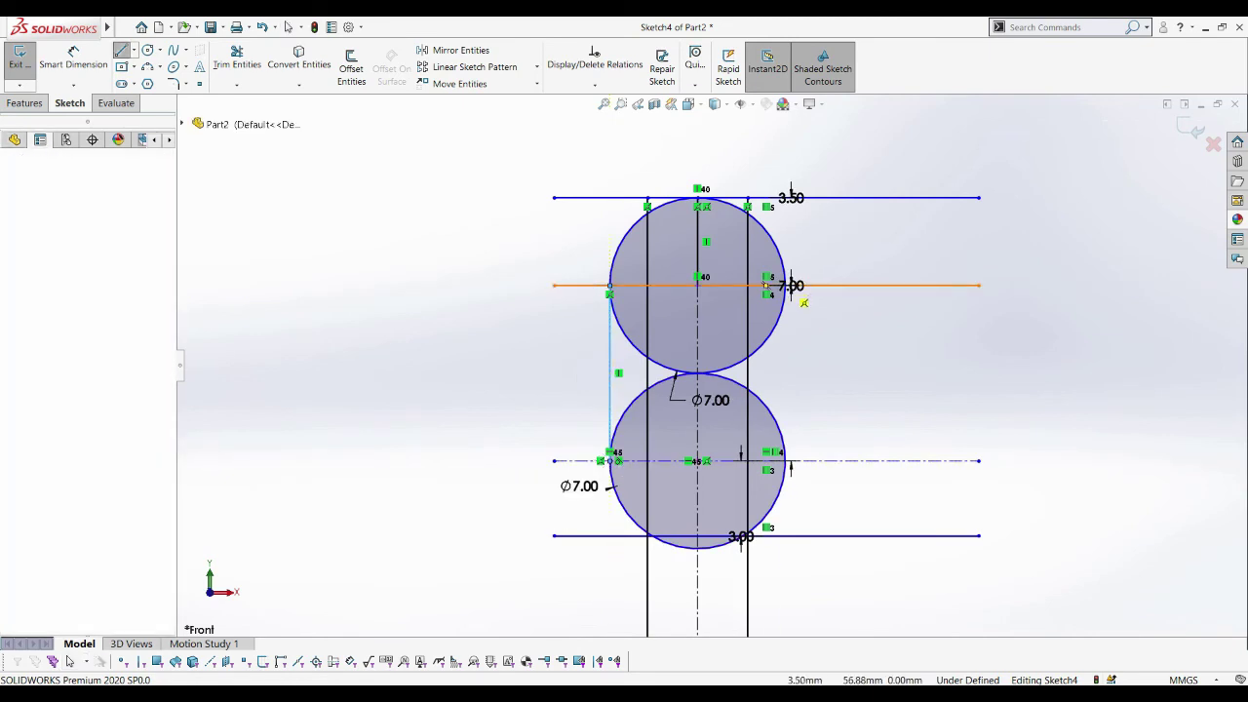
pyautogui.click(785, 284)
pyautogui.click(785, 461)
pyautogui.press('Escape')
pyautogui.press('Escape')
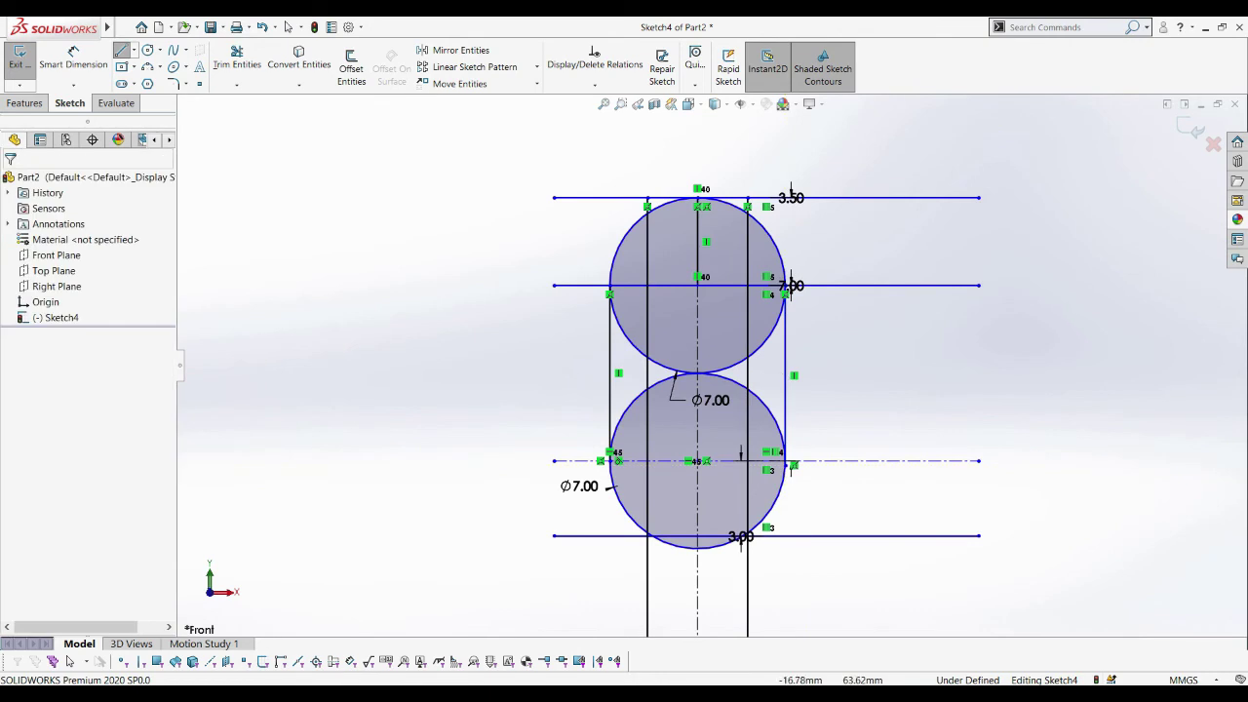
# Power-trim the upper circle's lower-left arc, the excess vertical segment and lines inside the arc
pyautogui.click(237, 59)
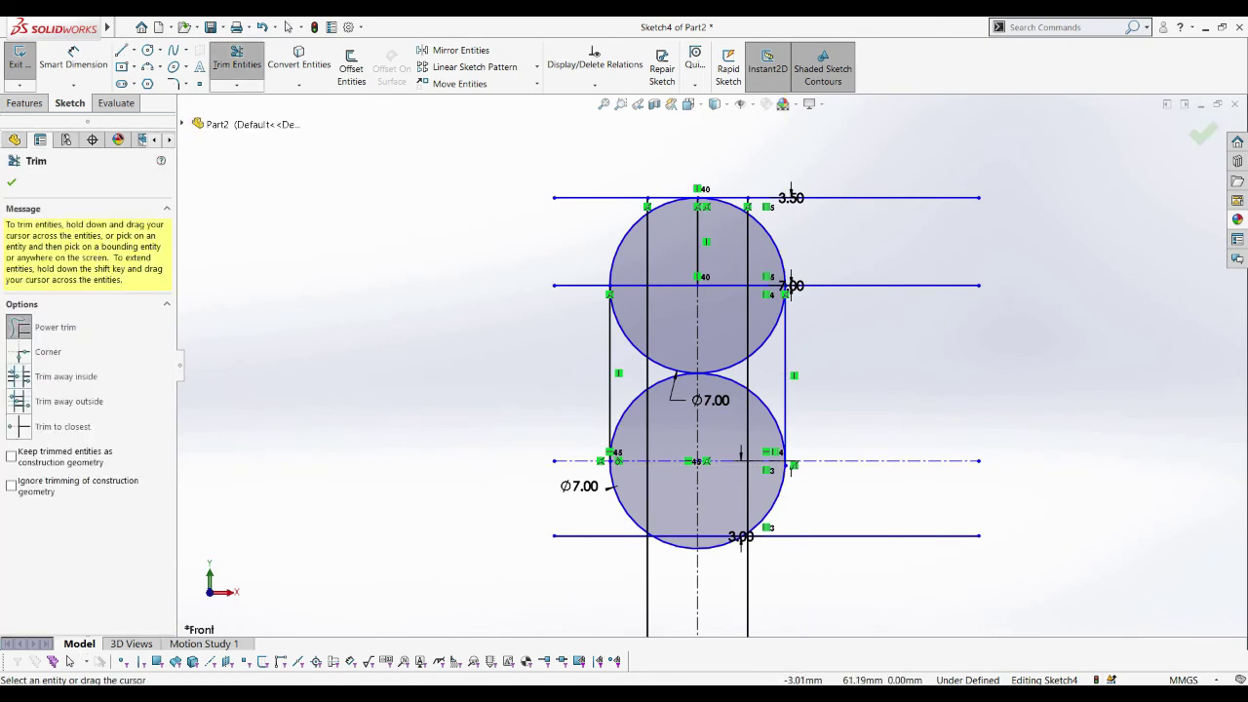
pyautogui.scroll(-2, 593, 322)
pyautogui.moveTo(638, 305)
pyautogui.mouseDown()
pyautogui.moveTo(641, 452)
pyautogui.moveTo(746, 479)
pyautogui.moveTo(673, 342)
pyautogui.mouseUp()
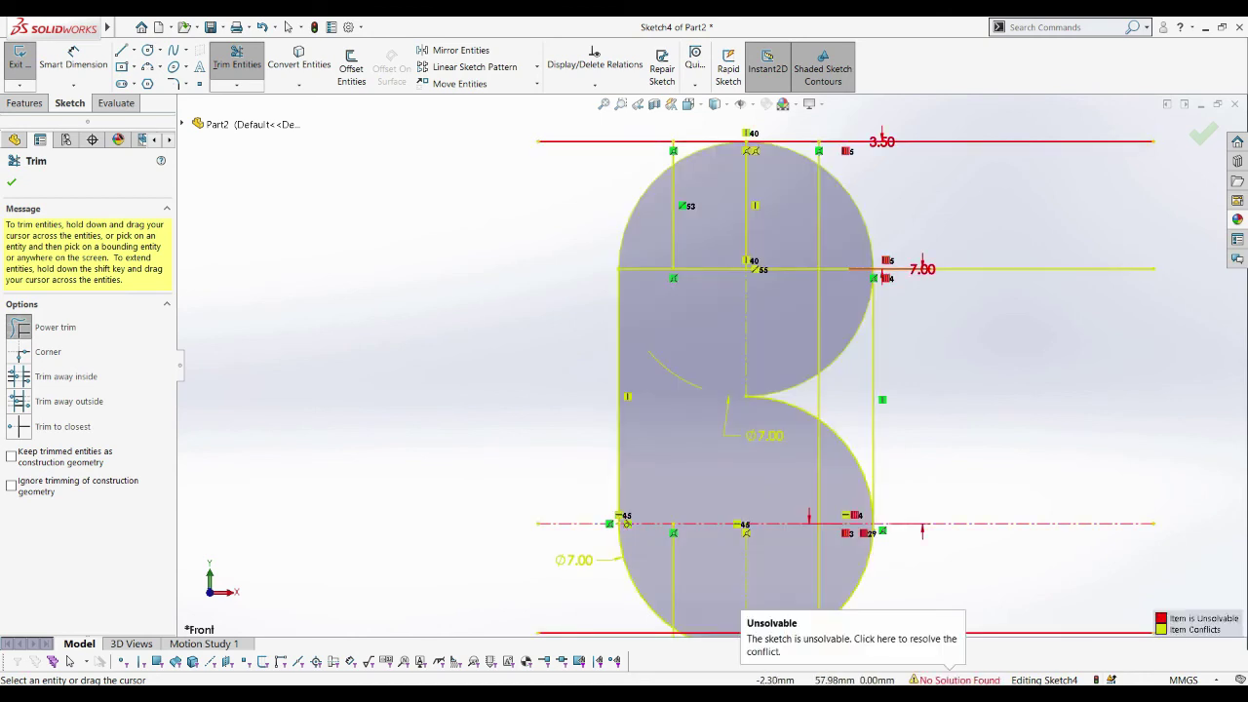
pyautogui.moveTo(673, 238); pyautogui.dragTo(671, 164)
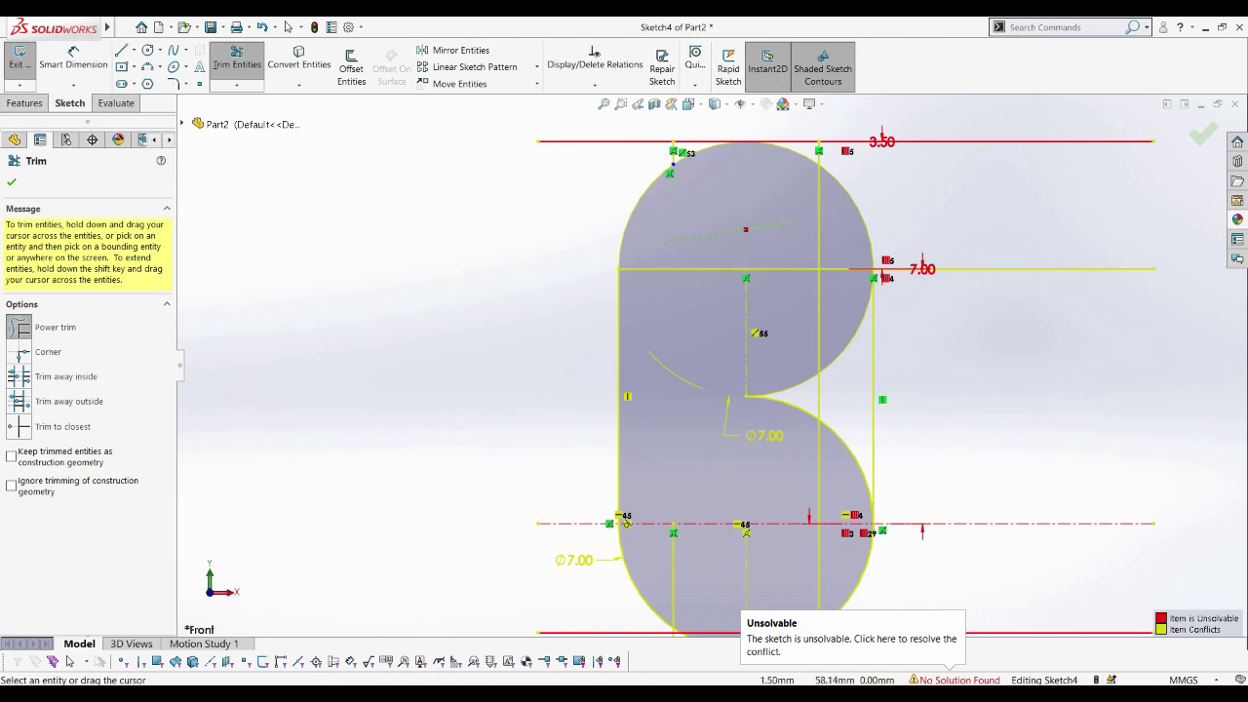
pyautogui.moveTo(673, 238)
pyautogui.mouseDown()
pyautogui.moveTo(819, 469)
pyautogui.moveTo(816, 326)
pyautogui.mouseUp()
pyautogui.scroll(1, 727, 341)
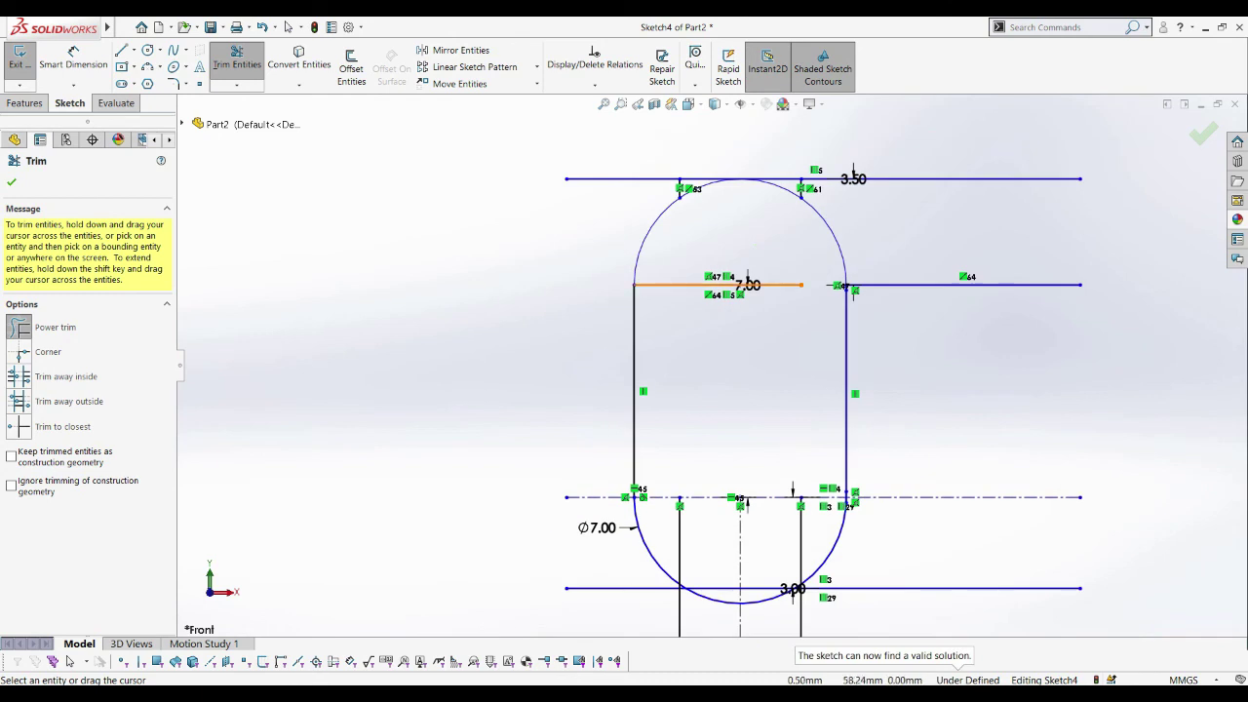
pyautogui.moveTo(741, 312); pyautogui.dragTo(746, 265)
pyautogui.scroll(4, 709, 367)
pyautogui.scroll(-5, 767, 530)
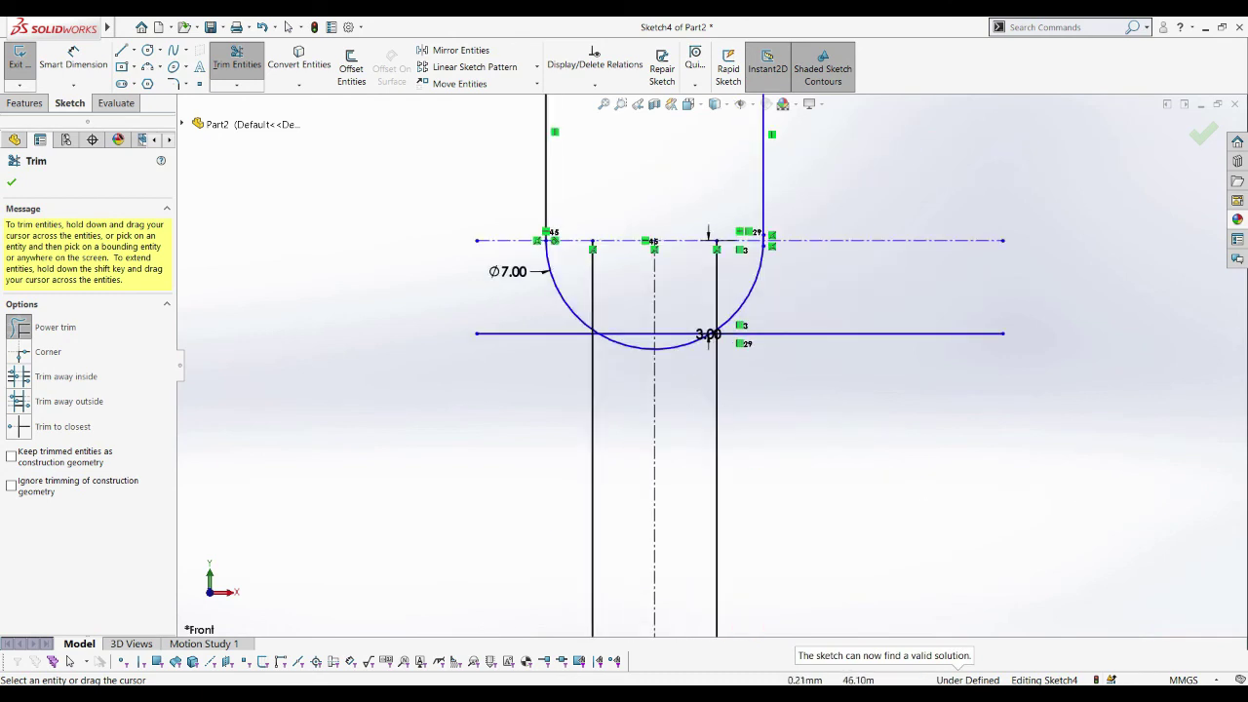
pyautogui.scroll(-1, 715, 423)
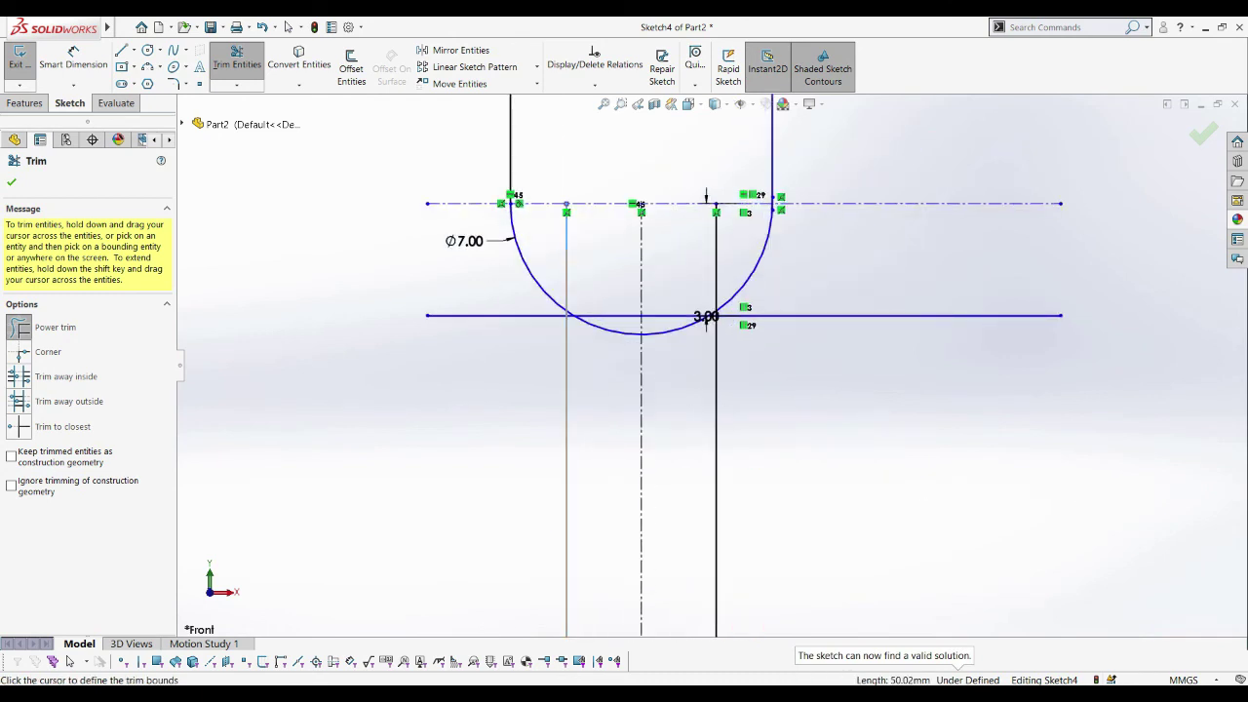
# Trim the stem line tops, arc bottom and tails, and horizontal lines beside the knob
pyautogui.moveTo(558, 219); pyautogui.dragTo(577, 220)
pyautogui.moveTo(726, 239)
pyautogui.mouseDown()
pyautogui.moveTo(705, 315)
pyautogui.moveTo(565, 271)
pyautogui.mouseUp()
pyautogui.scroll(-1, 612, 287)
pyautogui.scroll(-3, 600, 297)
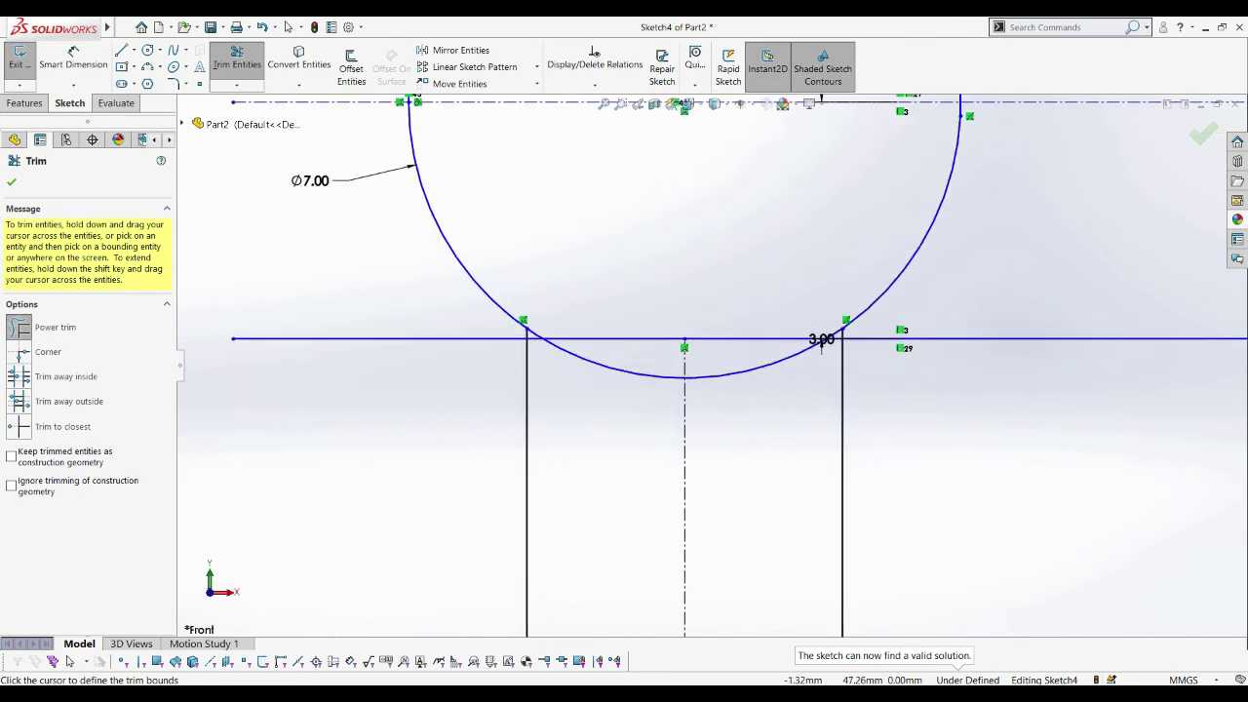
pyautogui.moveTo(578, 298); pyautogui.dragTo(572, 380)
pyautogui.moveTo(669, 259); pyautogui.dragTo(731, 377)
pyautogui.moveTo(546, 322); pyautogui.dragTo(538, 342)
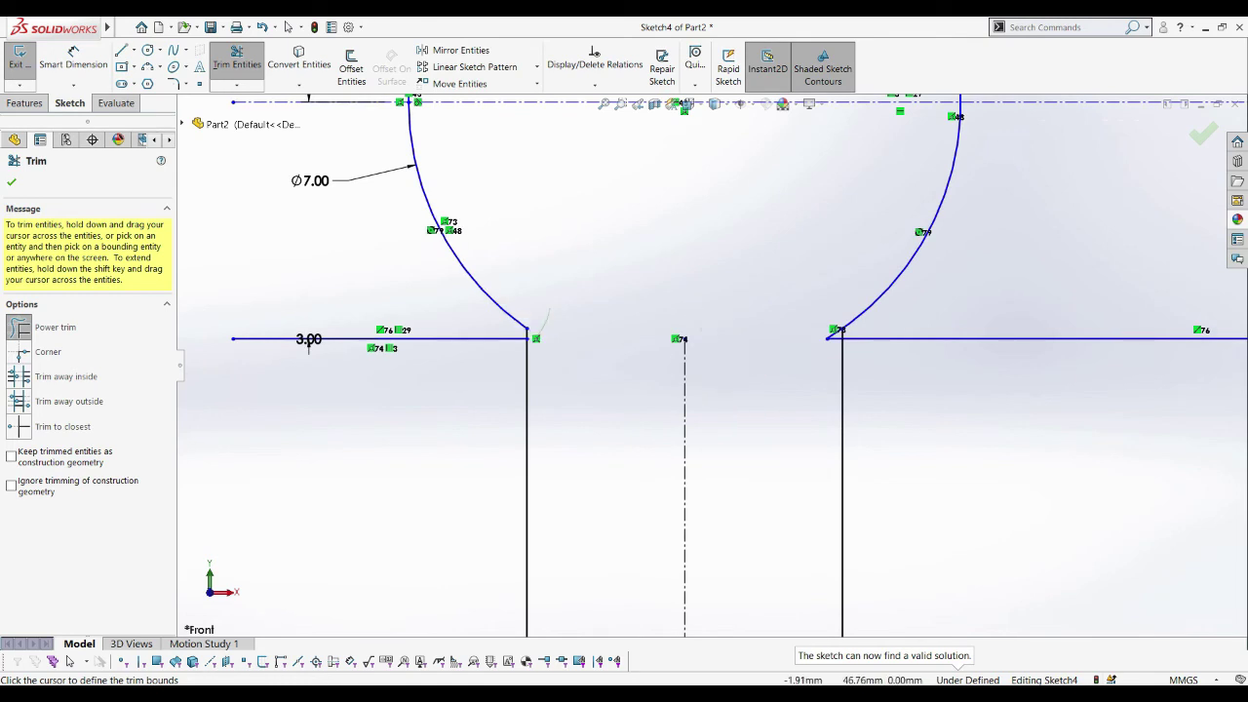
pyautogui.moveTo(828, 338); pyautogui.dragTo(829, 340)
pyautogui.moveTo(930, 297); pyautogui.dragTo(919, 399)
pyautogui.moveTo(301, 332); pyautogui.dragTo(303, 353)
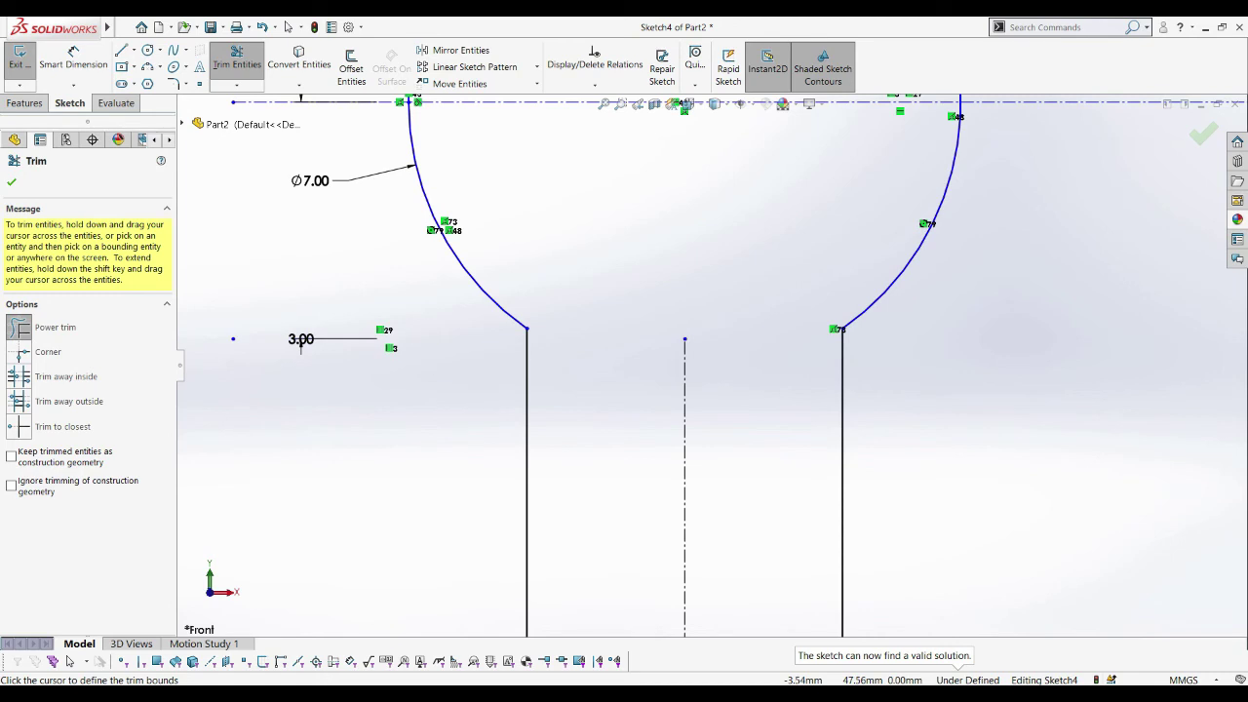
# Trim the remaining short lines above the arch
pyautogui.press('f')
pyautogui.moveTo(795, 216); pyautogui.dragTo(795, 271)
pyautogui.scroll(-5, 673, 171)
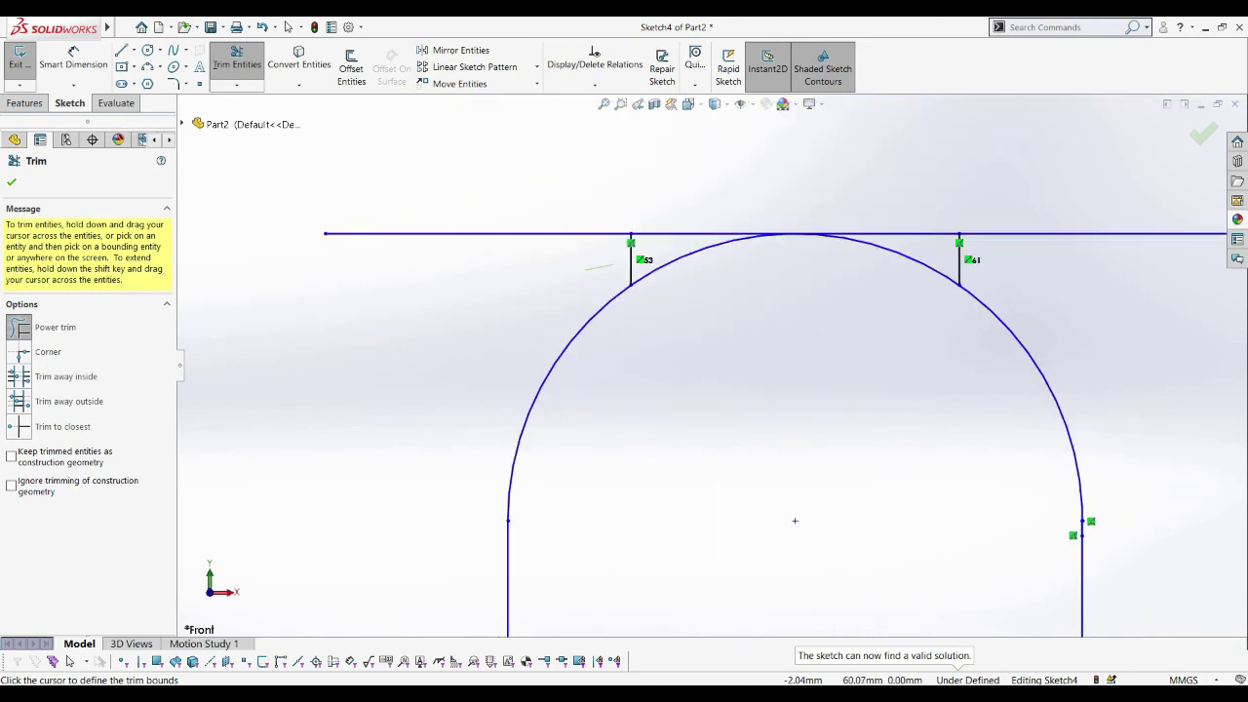
pyautogui.moveTo(613, 263); pyautogui.dragTo(649, 226)
pyautogui.moveTo(1018, 264); pyautogui.dragTo(953, 227)
pyautogui.scroll(1, 707, 362)
# Power-trim the base's top arc on both sides of the centreline, undoing the left-side mis-trim
pyautogui.press('f')
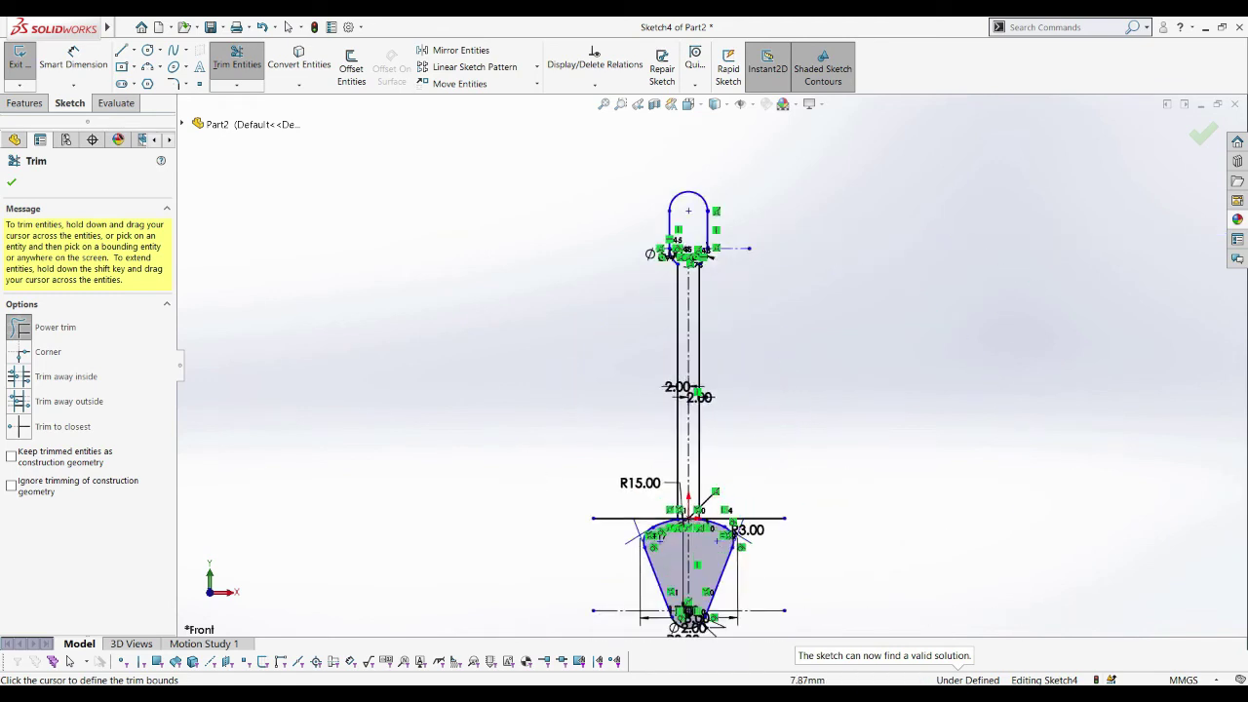
pyautogui.scroll(-2, 699, 539)
pyautogui.scroll(-3, 699, 539)
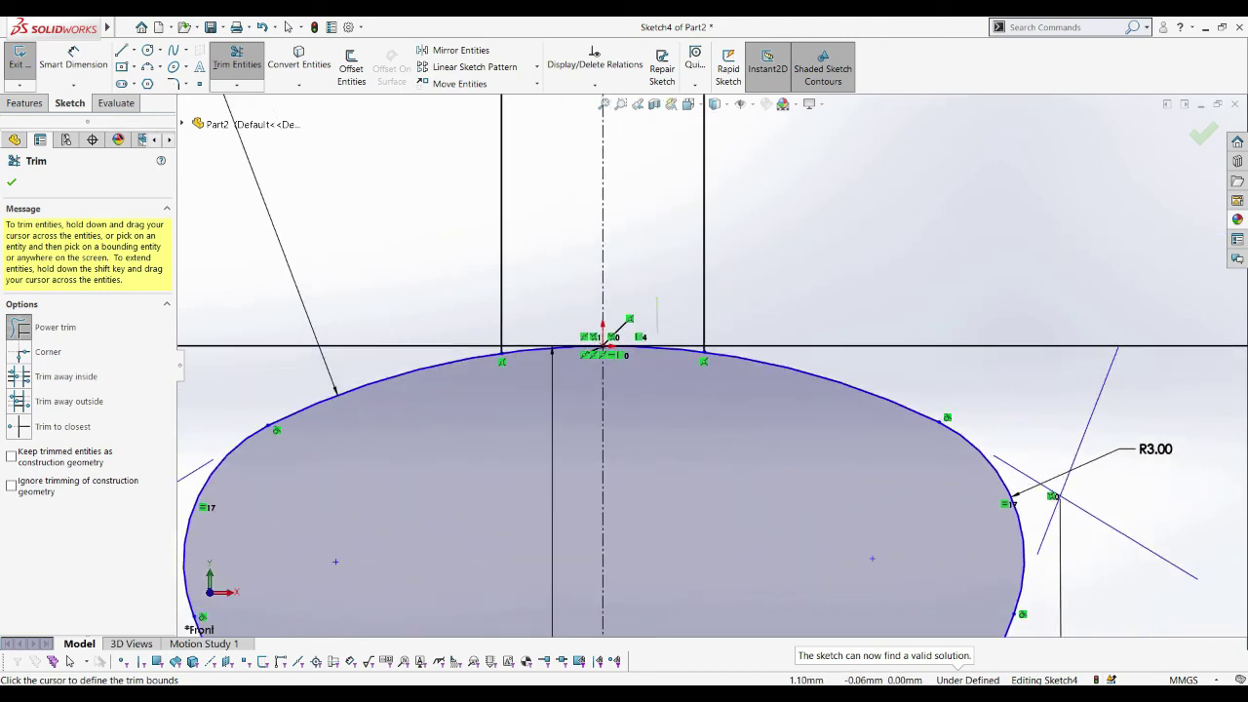
pyautogui.moveTo(630, 318); pyautogui.dragTo(616, 356)
pyautogui.moveTo(536, 283); pyautogui.dragTo(536, 414)
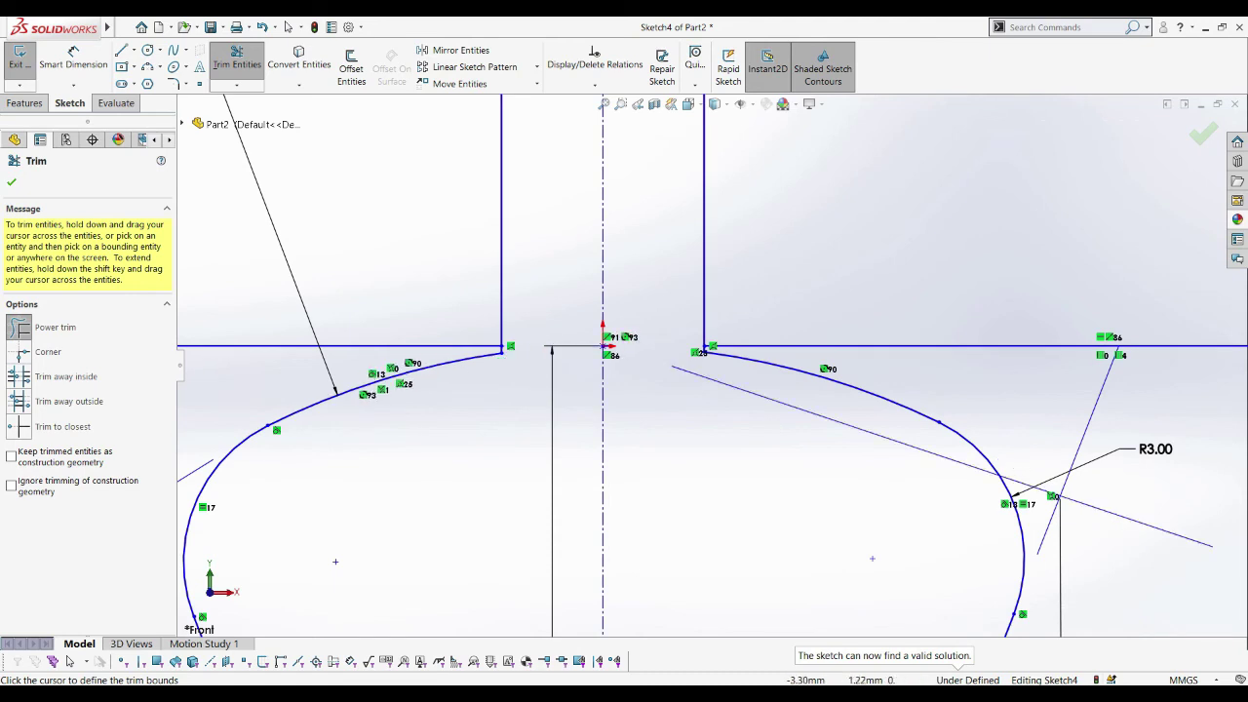
pyautogui.moveTo(430, 275); pyautogui.dragTo(380, 381)
pyautogui.press('Escape')
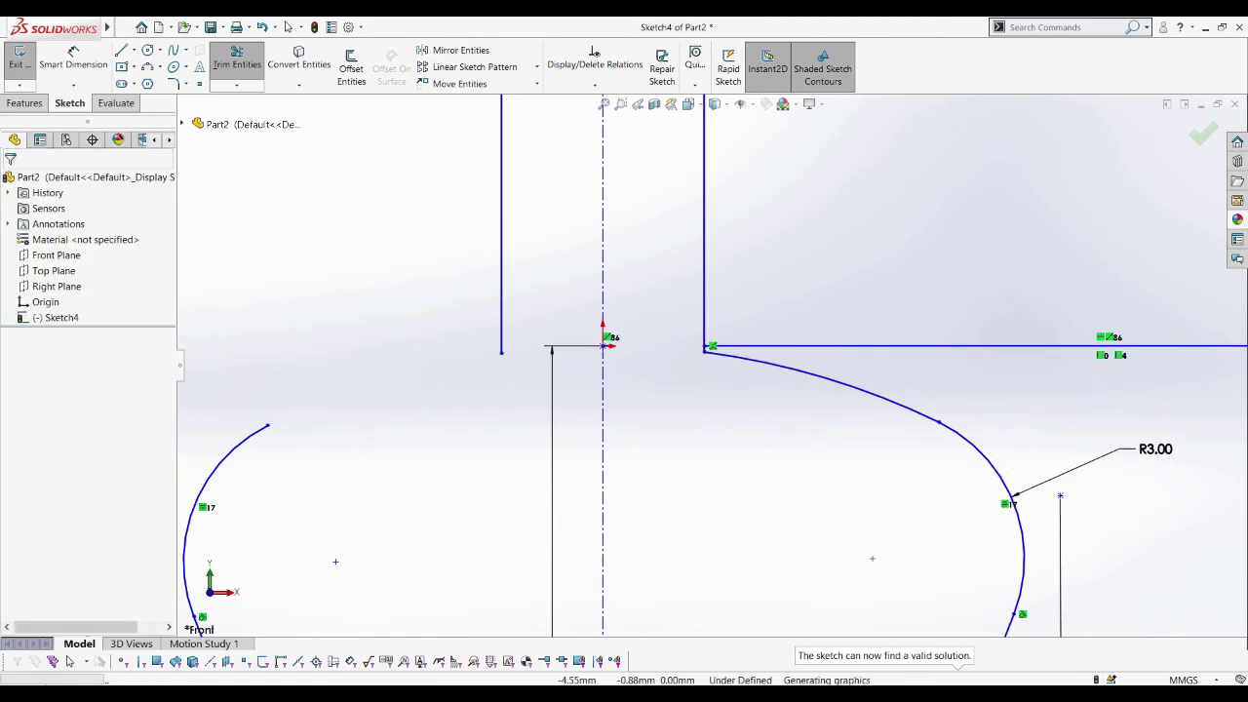
pyautogui.hotkey('ctrl', 'z')
# Trim away the right horizontal base line back to the shaft and close the Trim tool
pyautogui.click(237, 63)
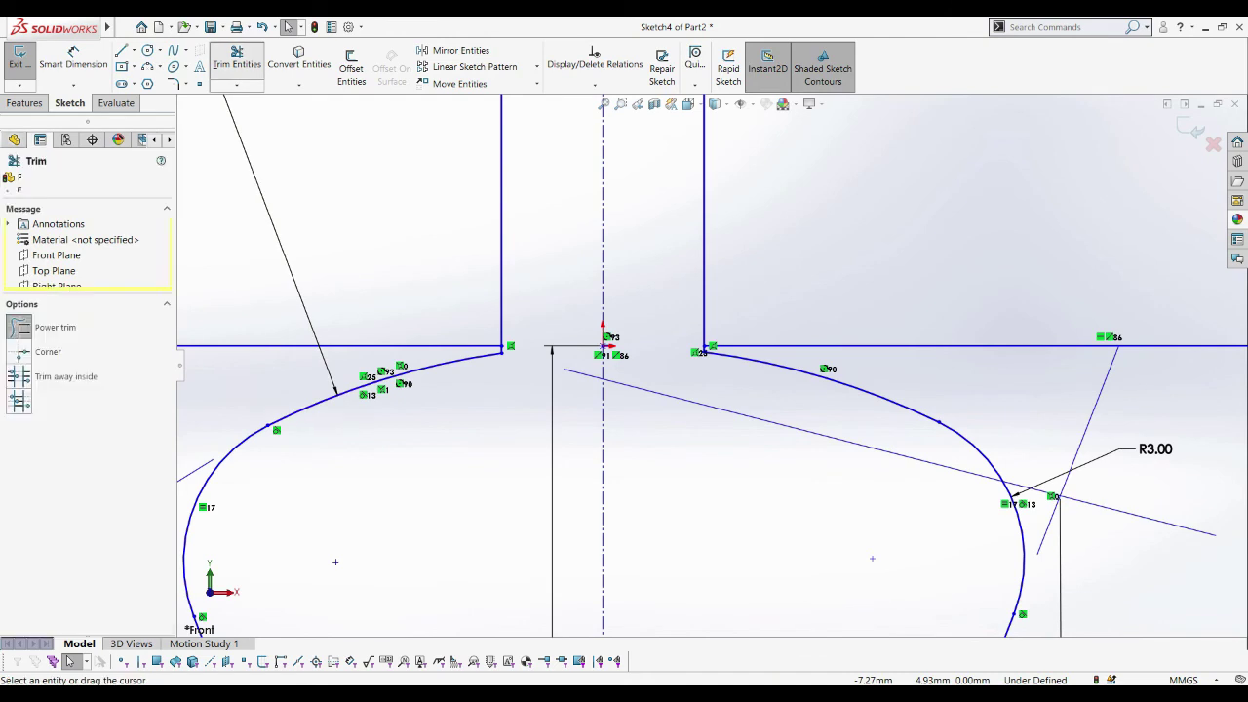
pyautogui.scroll(1, 612, 375)
pyautogui.scroll(1, 612, 375)
pyautogui.scroll(1, 613, 375)
pyautogui.scroll(1, 612, 374)
pyautogui.moveTo(446, 417); pyautogui.dragTo(836, 390)
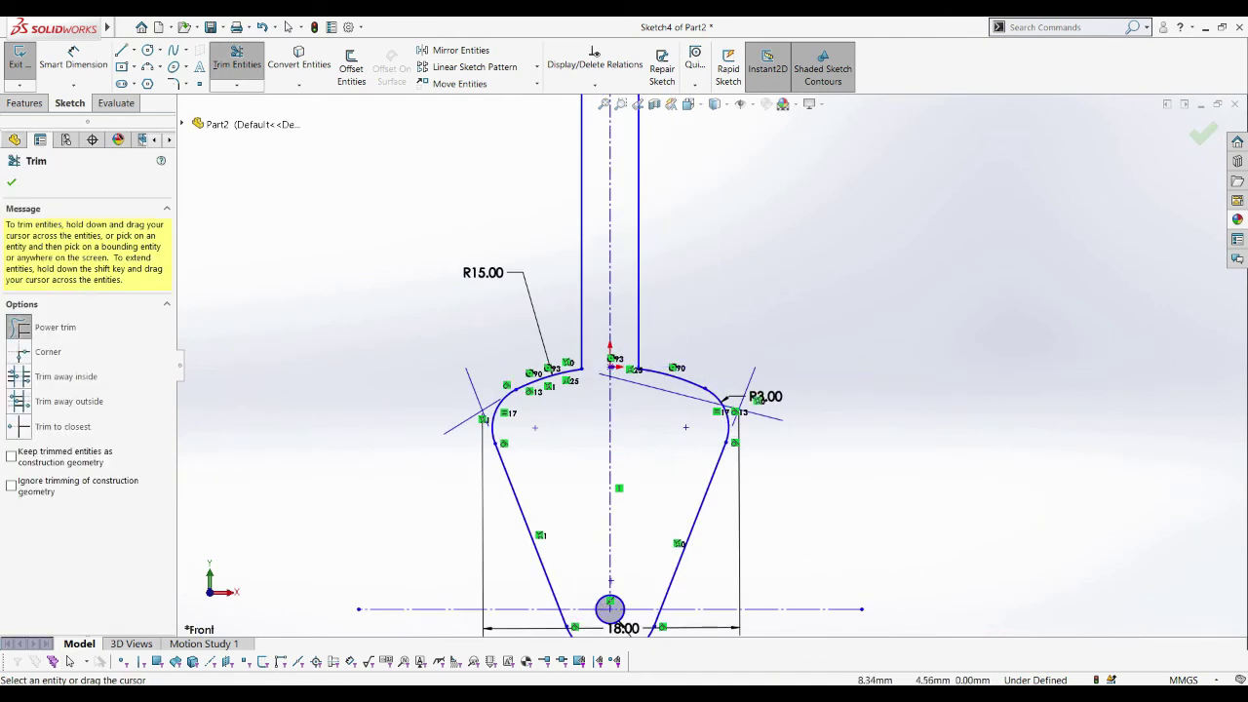
pyautogui.scroll(2, 701, 493)
pyautogui.scroll(1, 702, 493)
pyautogui.scroll(-2, 665, 147)
pyautogui.scroll(-2, 665, 146)
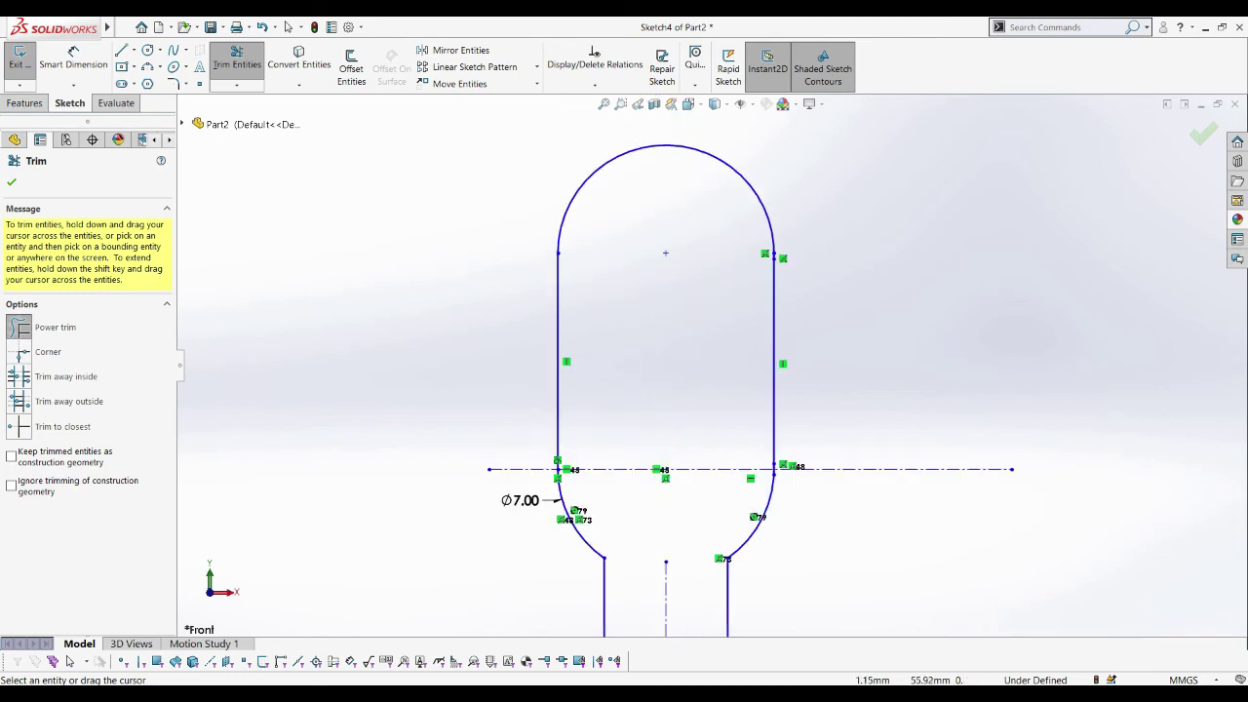
pyautogui.scroll(1, 710, 365)
pyautogui.click(1203, 133)
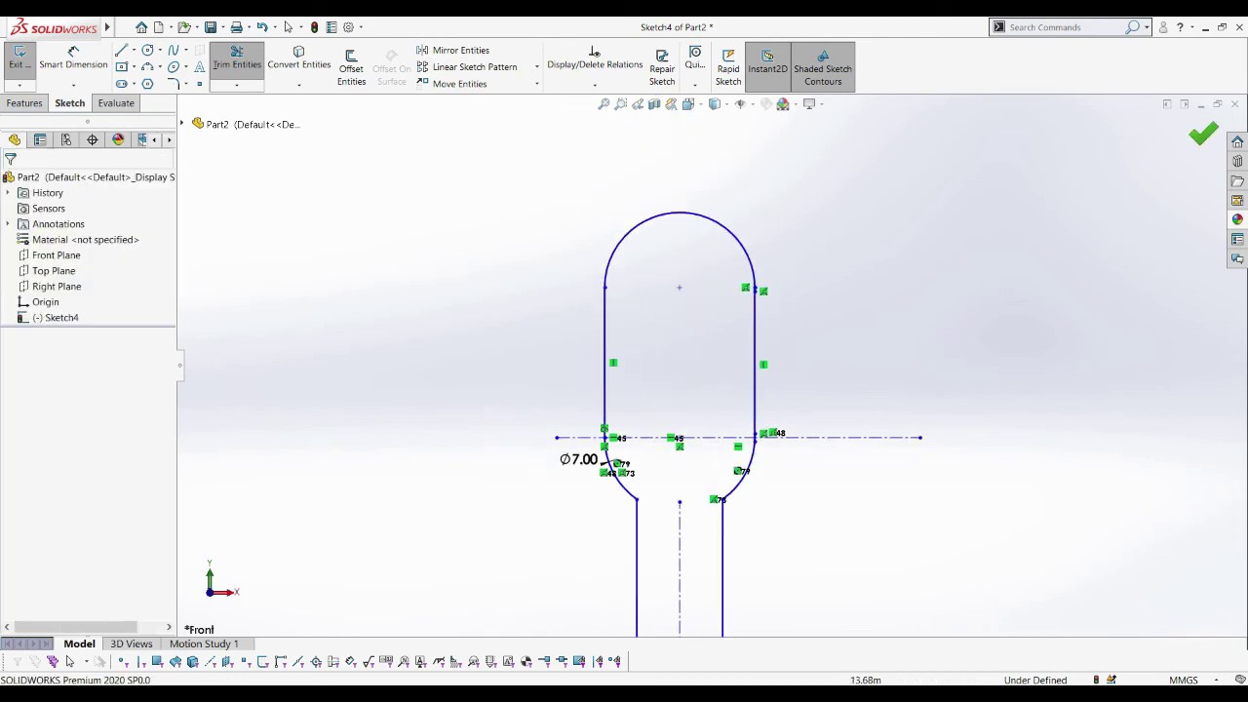
pyautogui.click(24, 102)
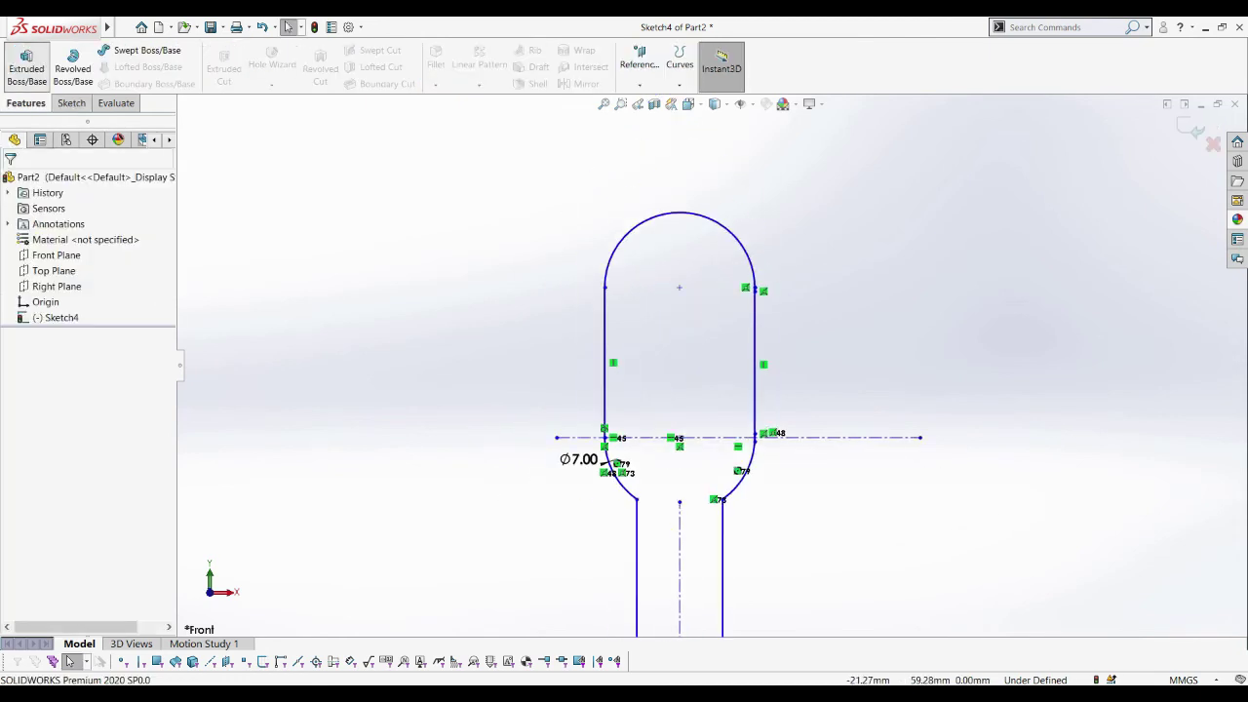
# Extrude the lever outline region 3.00 mm Mid Plane as Boss-Extrude1, then view it from the front
pyautogui.click(26, 66)
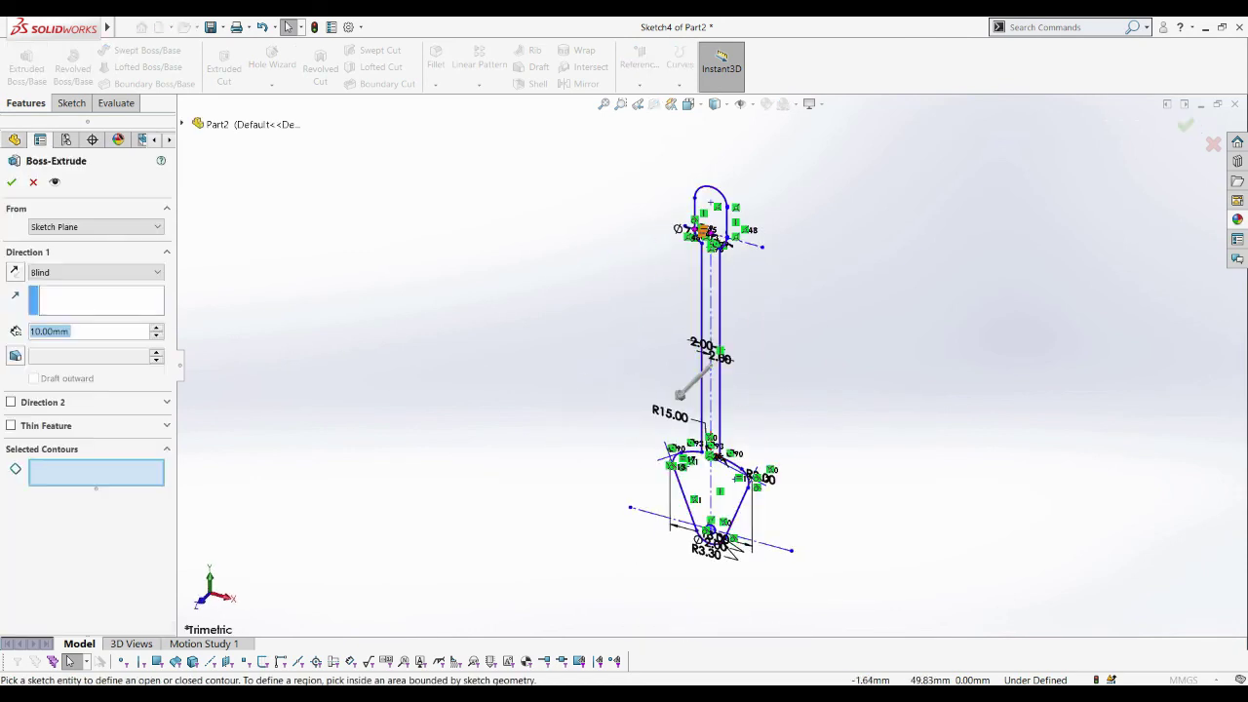
pyautogui.click(712, 488)
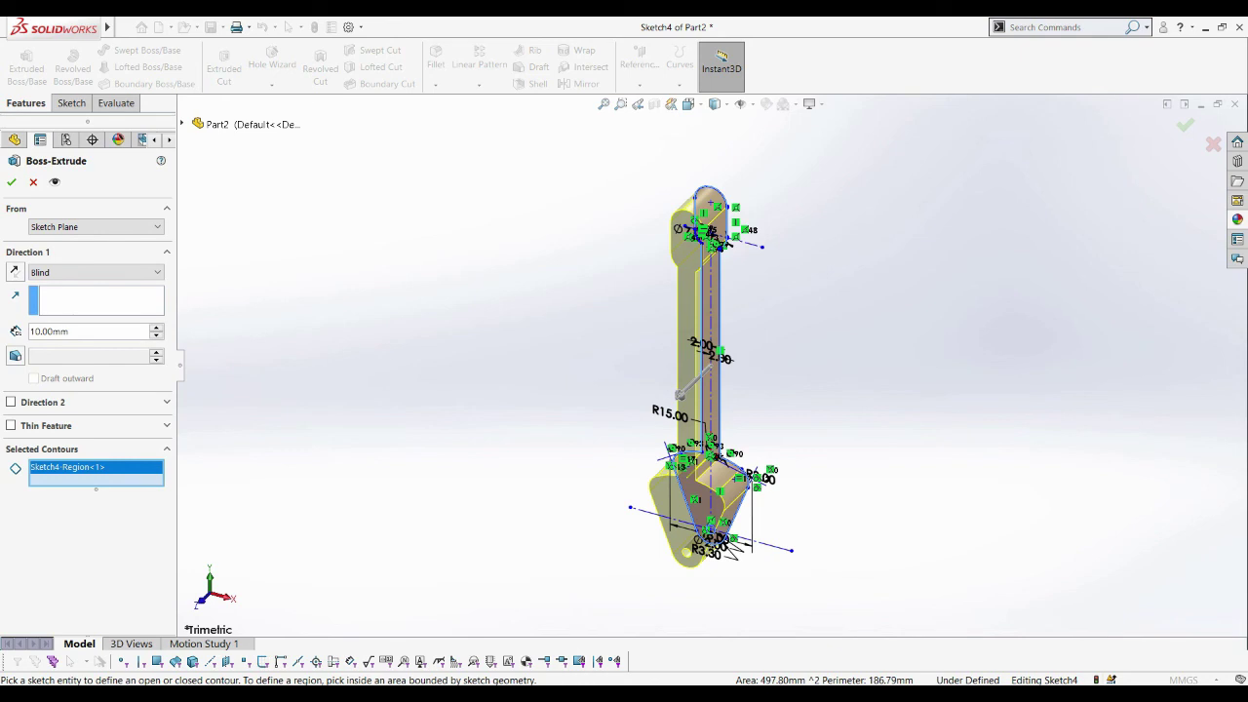
pyautogui.click(69, 332)
pyautogui.press('Up')
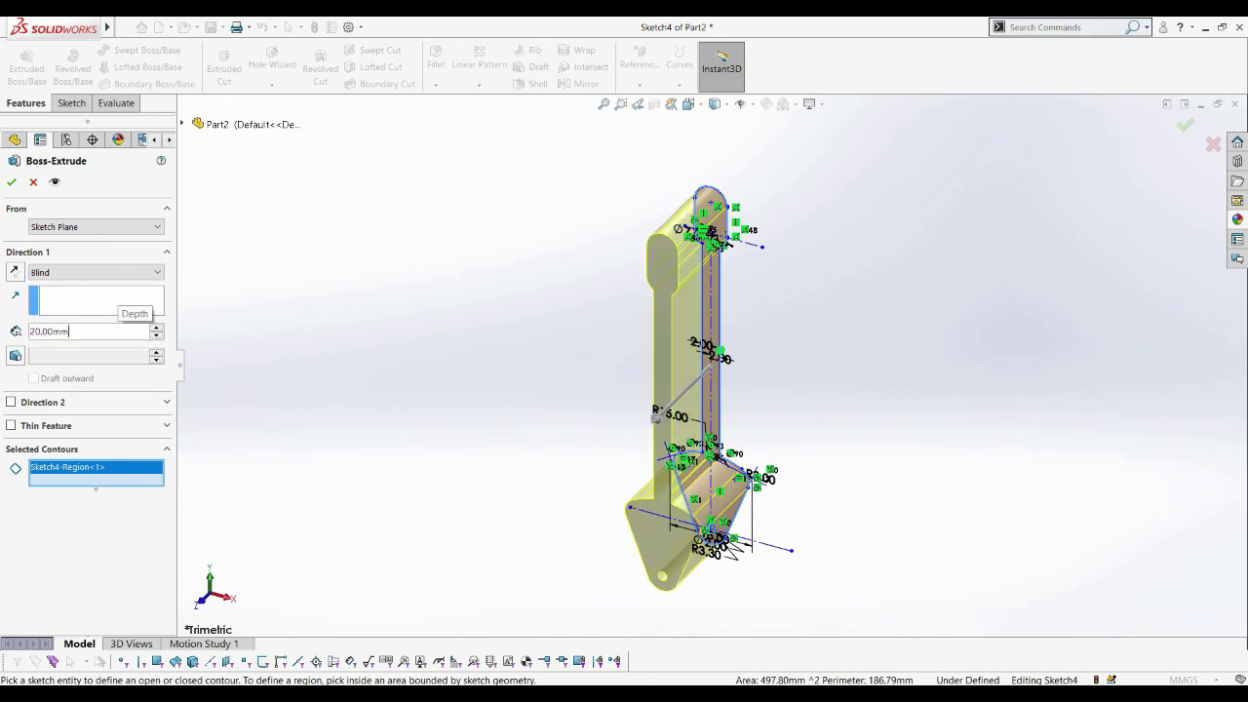
pyautogui.write('3')
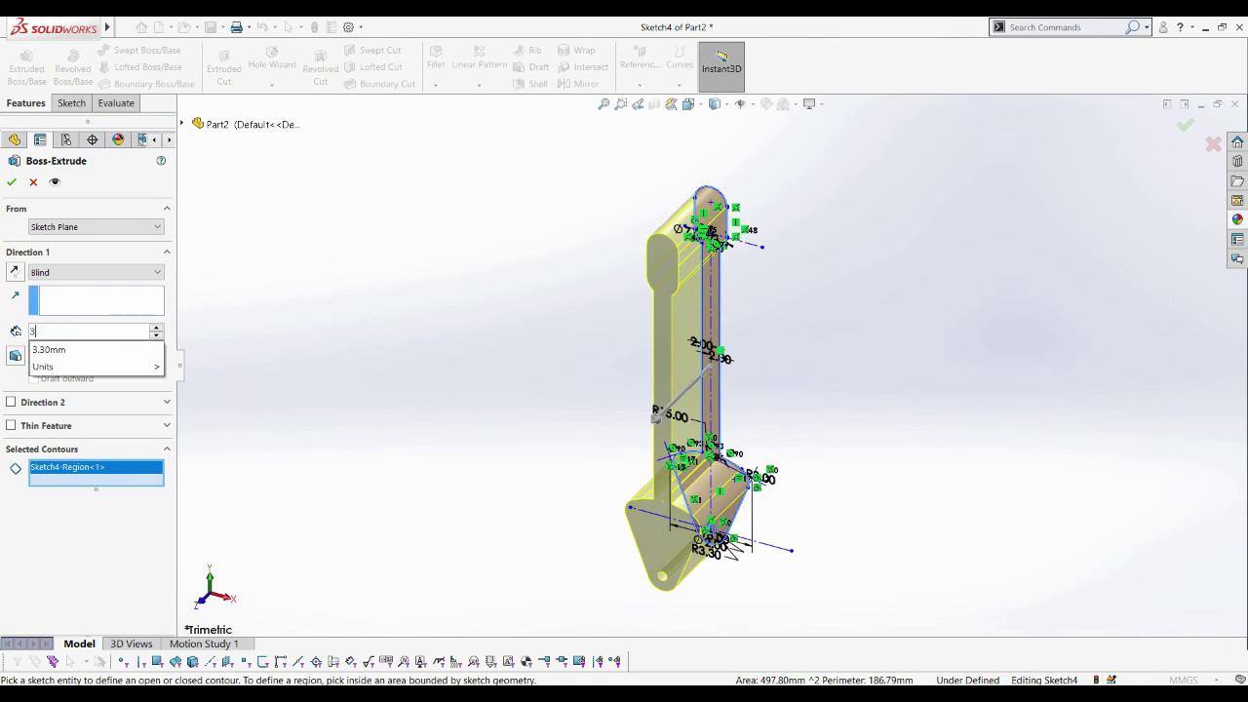
pyautogui.press('Return')
pyautogui.click(95, 272)
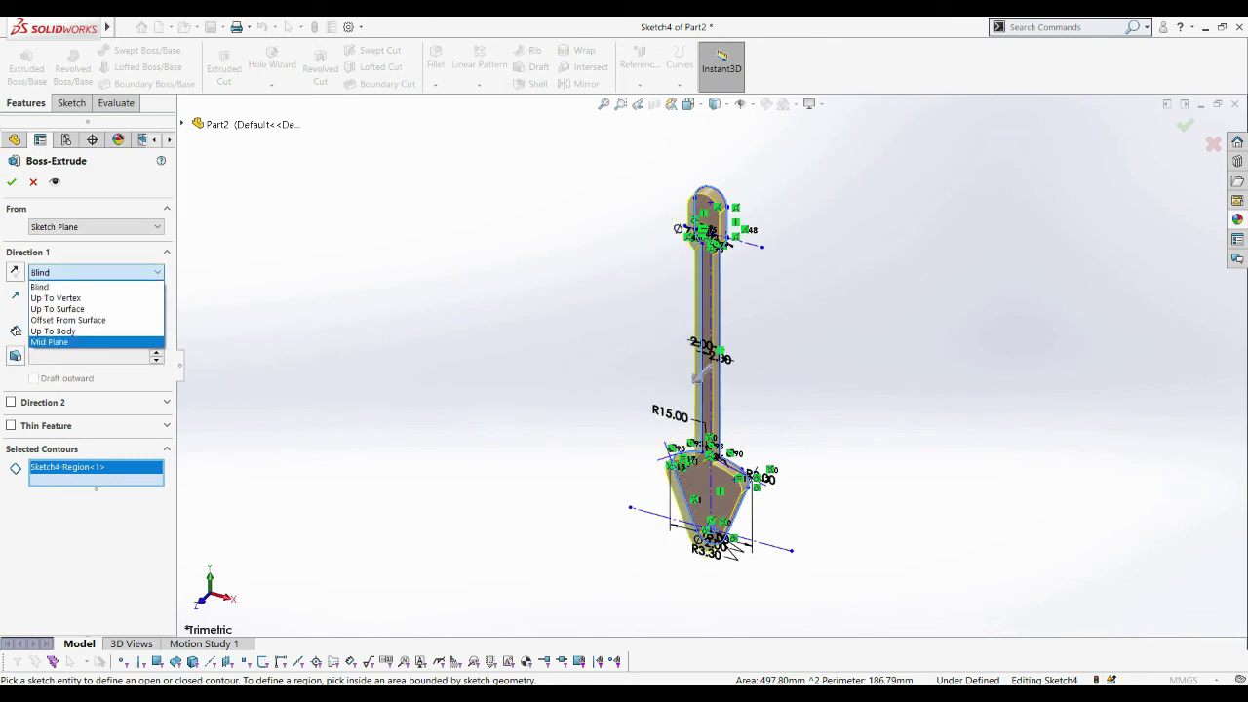
pyautogui.click(58, 341)
pyautogui.click(12, 182)
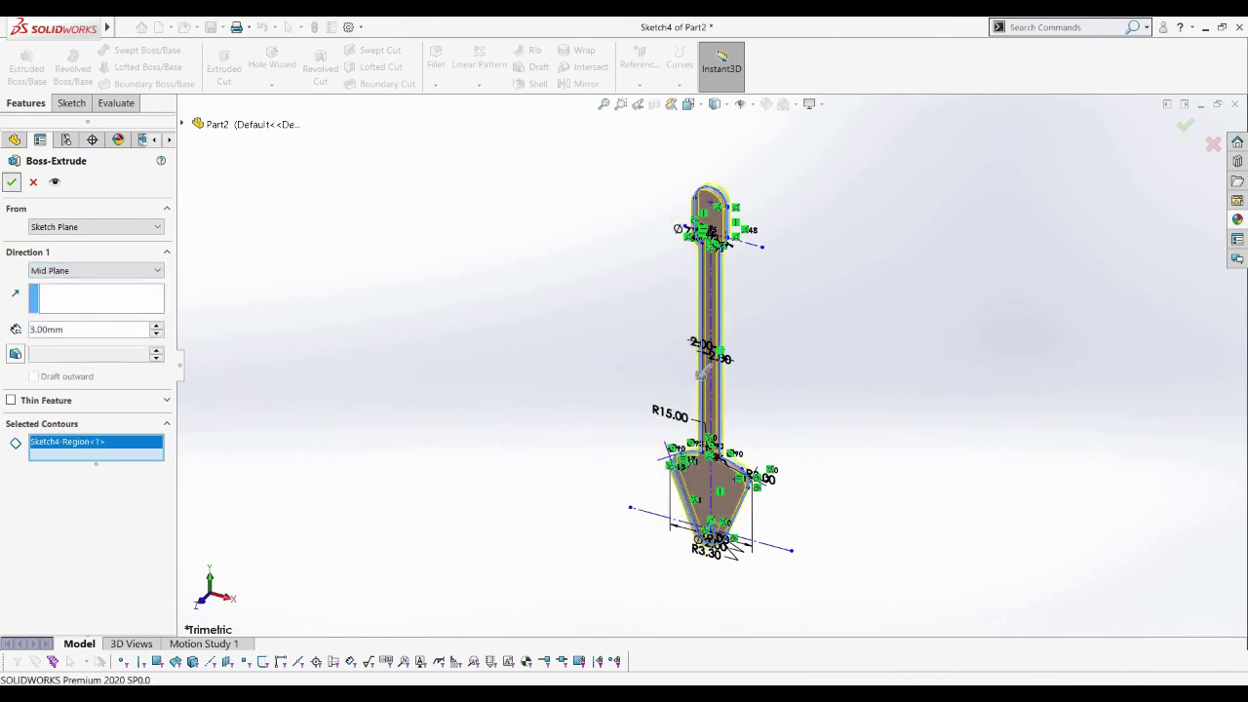
pyautogui.press('Escape')
pyautogui.hotkey('ctrl', '1')
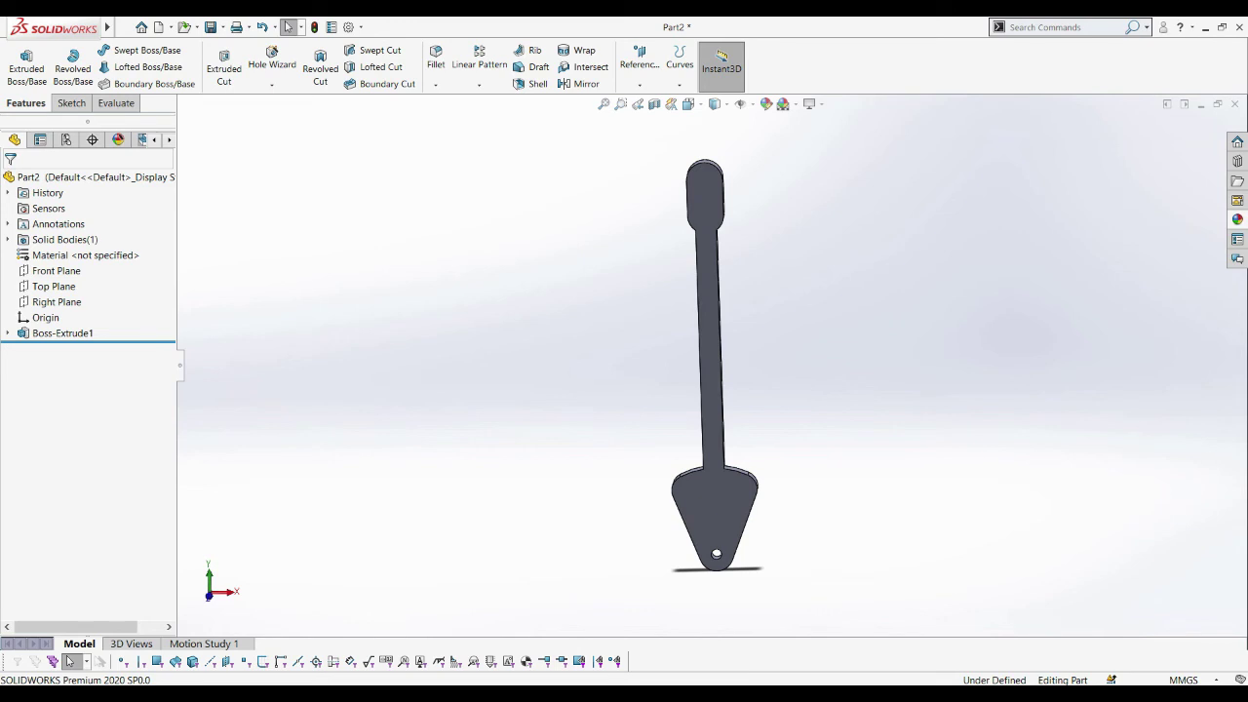
# Start Sketch5 on the lever's front face and bring up the sketching tools
pyautogui.rightClick(691, 186)
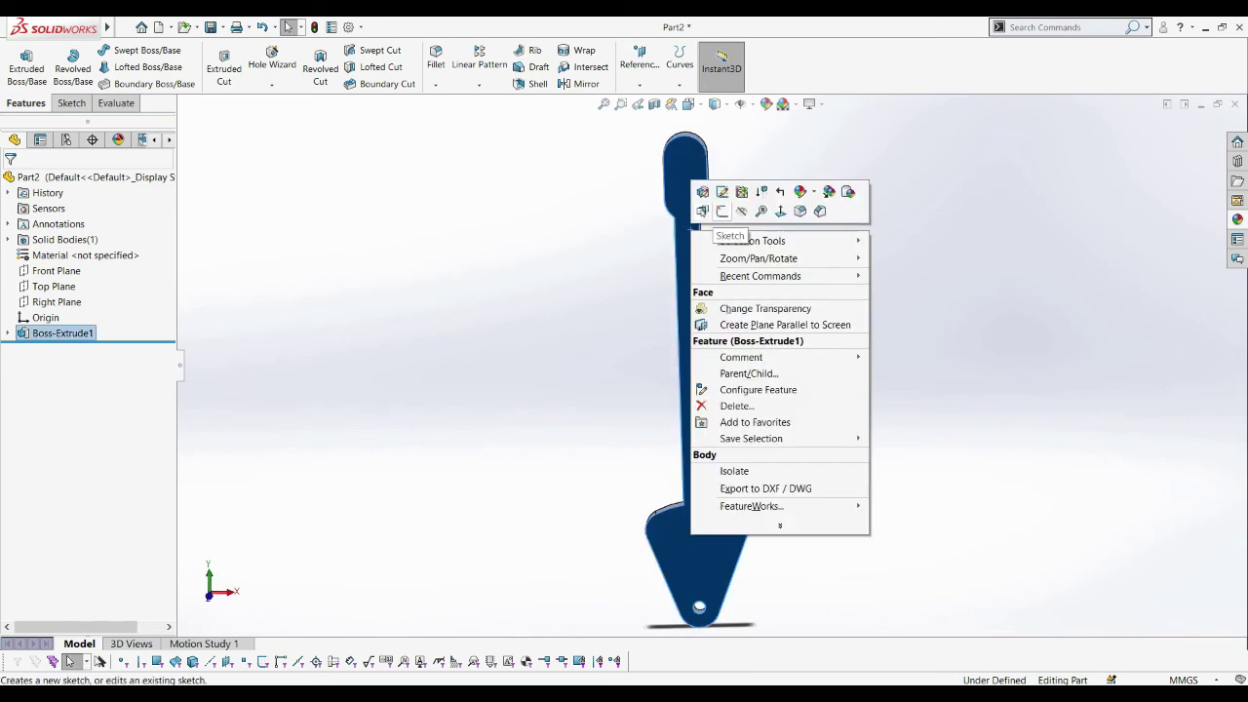
pyautogui.click(713, 214)
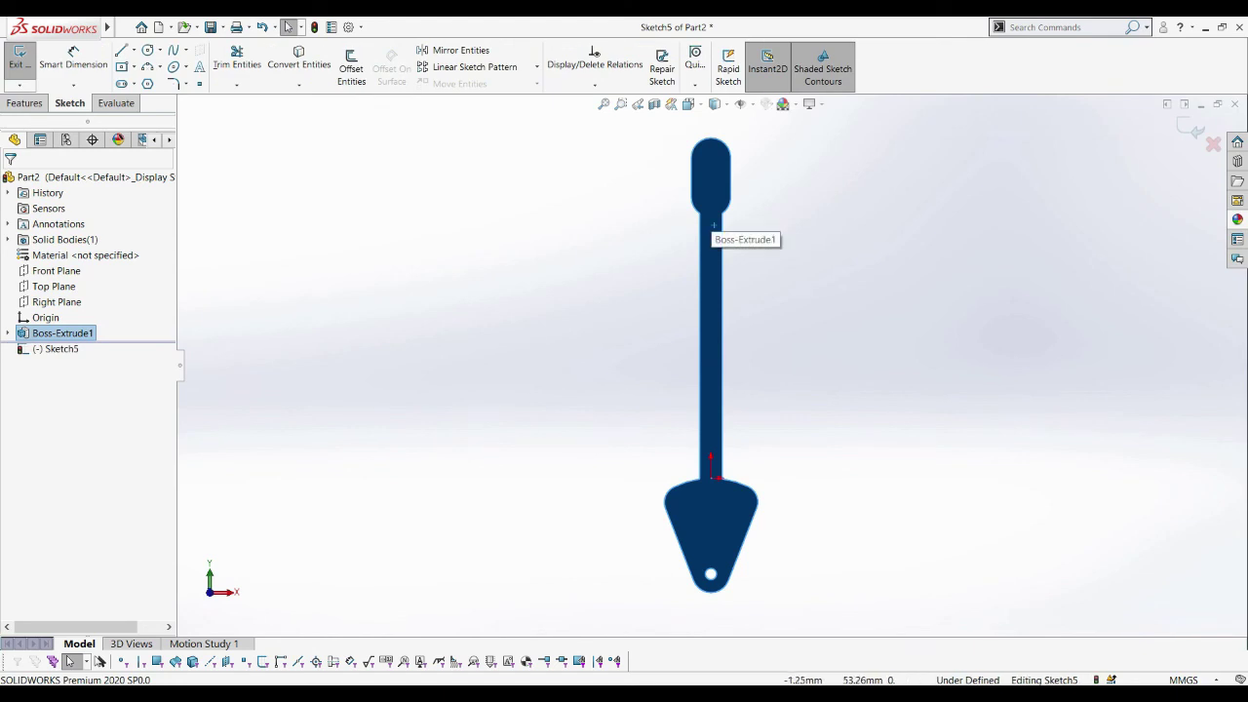
pyautogui.press('Escape')
pyautogui.scroll(-3, 632, 147)
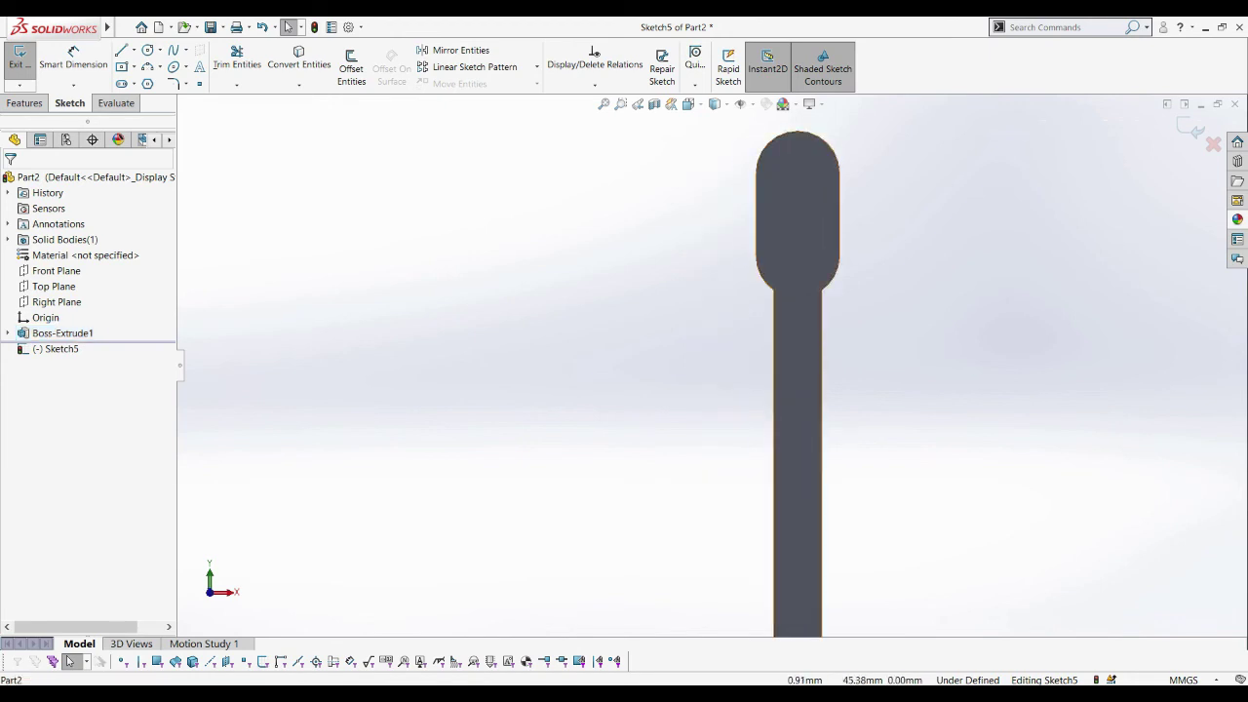
pyautogui.rightClick(806, 262)
pyautogui.press('Escape')
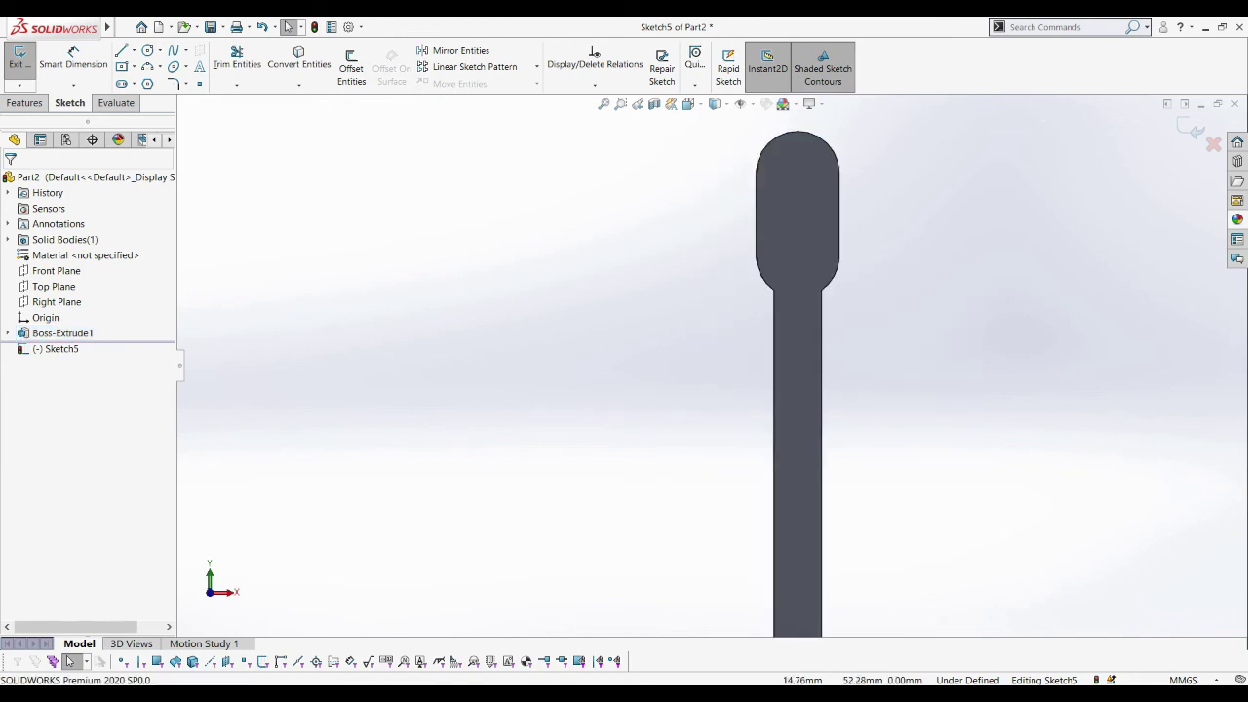
pyautogui.click(25, 103)
pyautogui.rightClick(799, 147)
pyautogui.press('Escape')
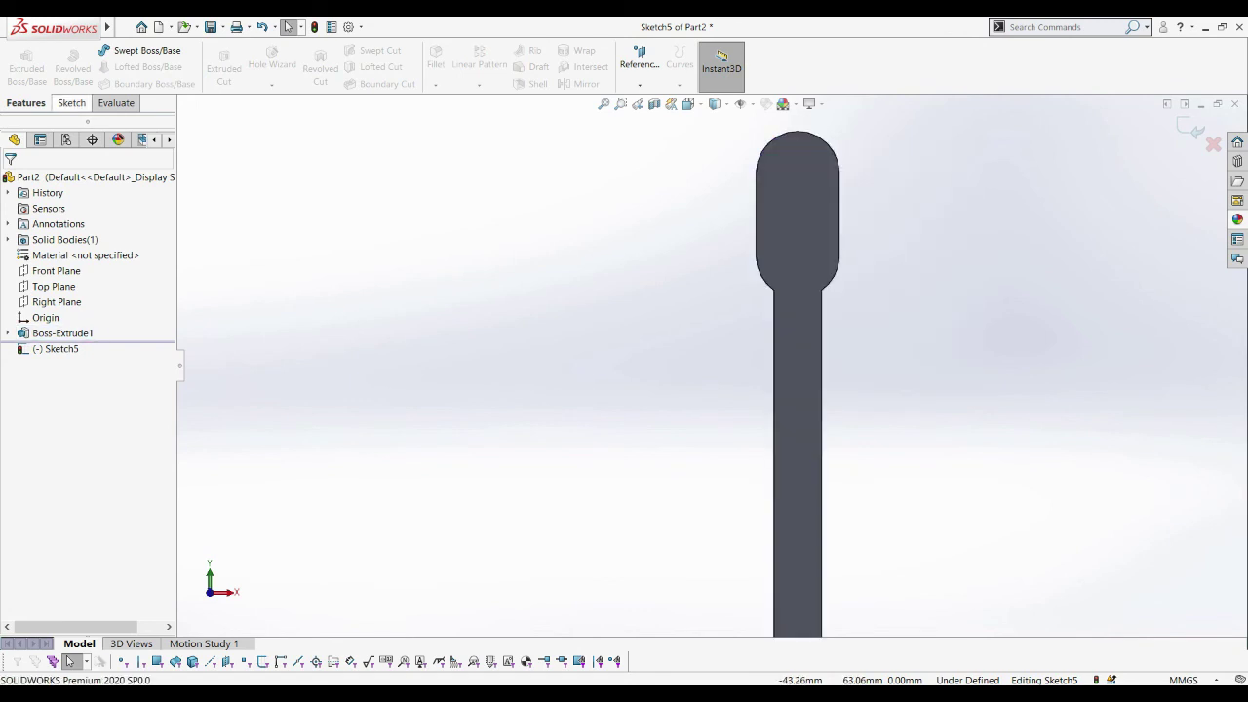
pyautogui.click(70, 102)
# Draw a 19.03 mm line at 135° running up-left from the stem's left edge below the knob
pyautogui.press('l')
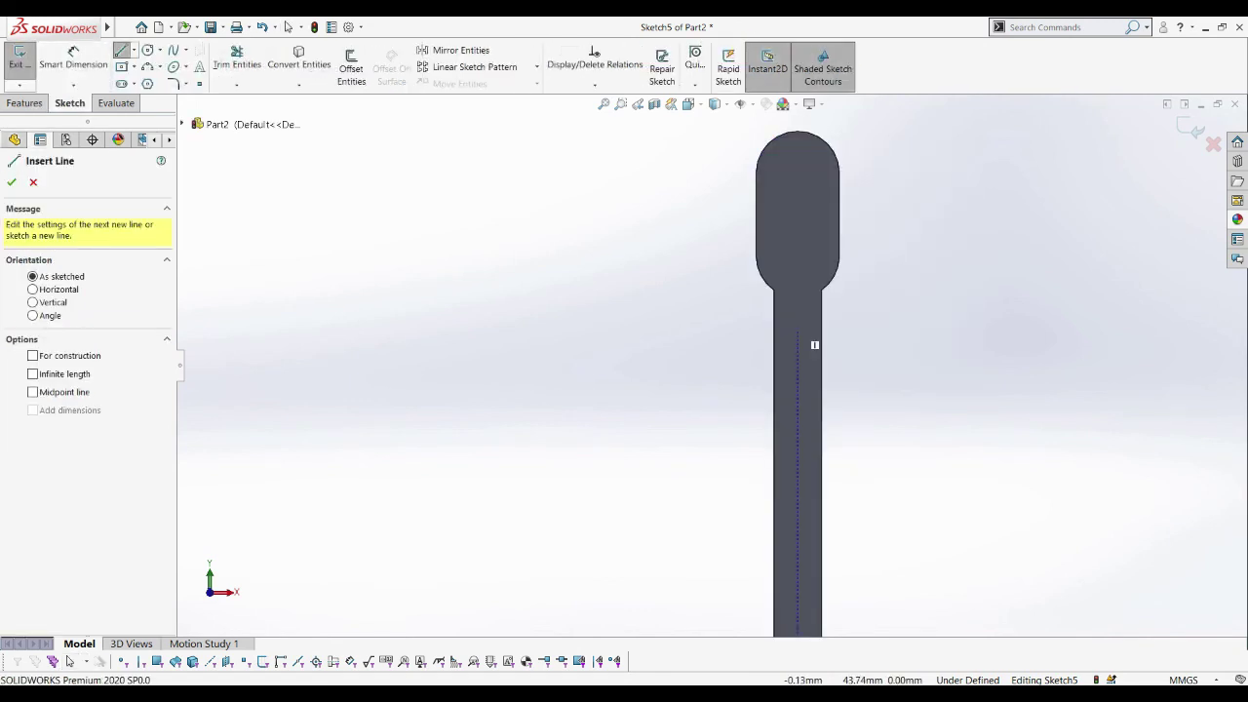
pyautogui.click(773, 325)
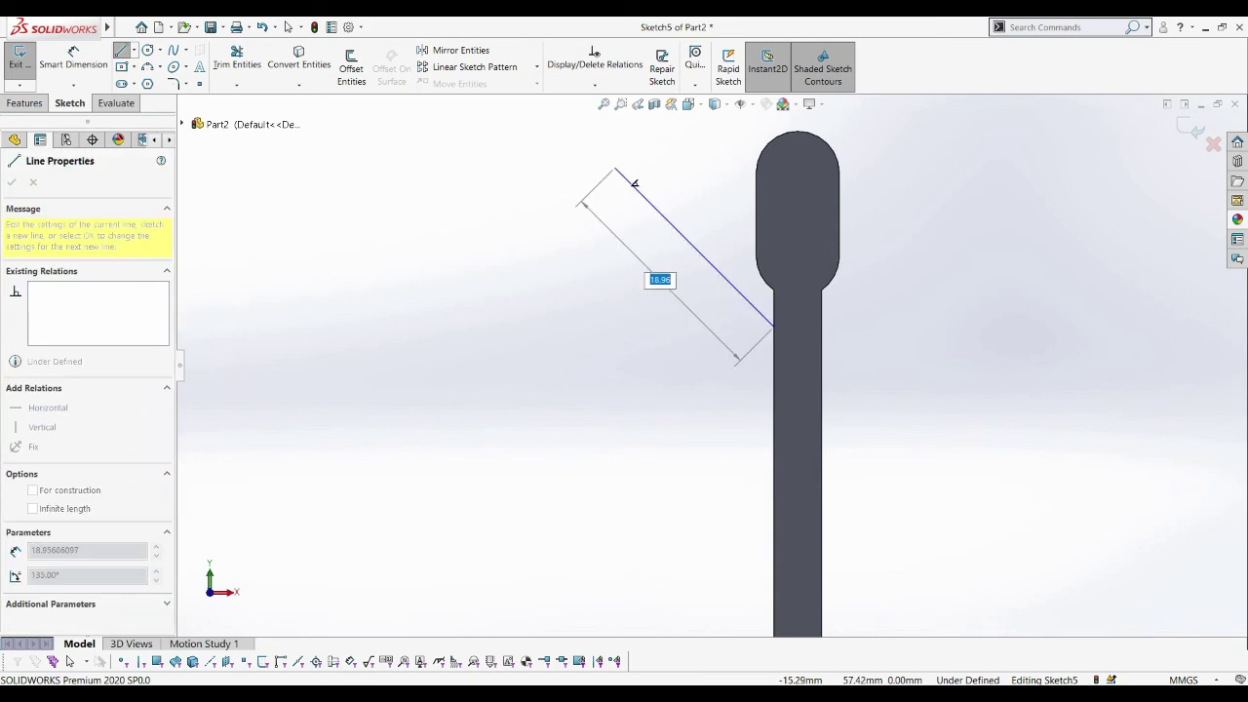
pyautogui.click(614, 168)
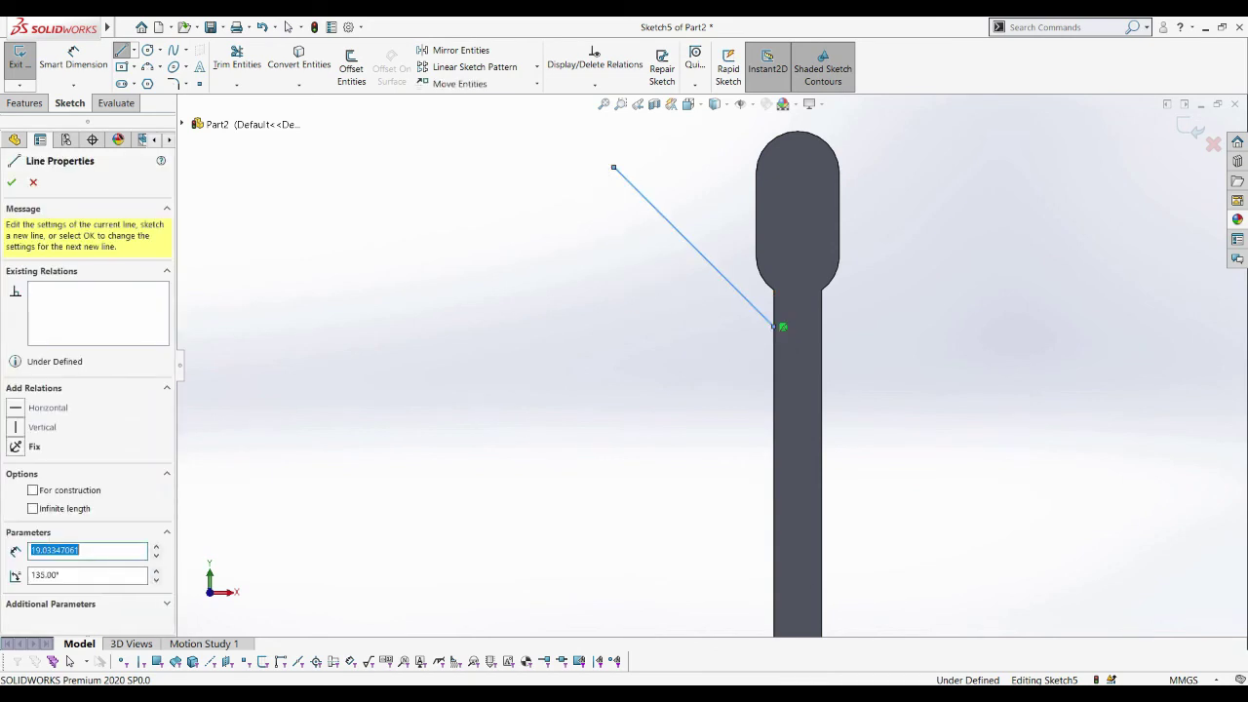
pyautogui.press('Escape')
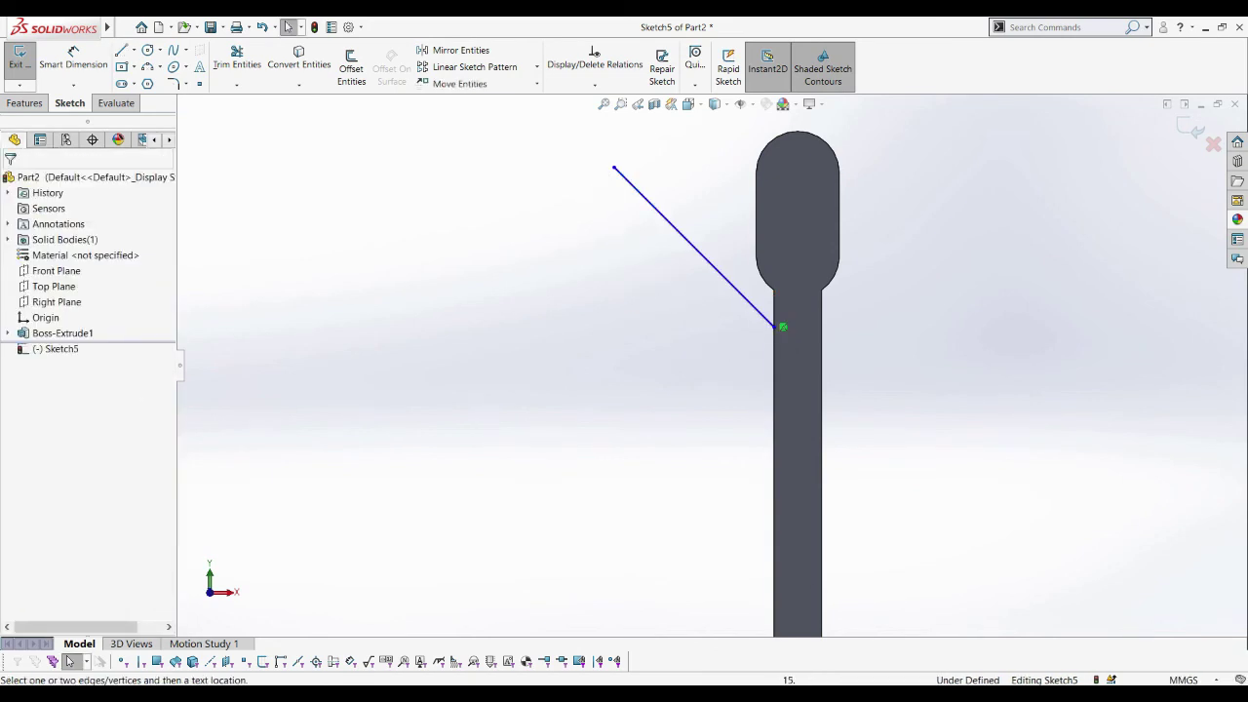
pyautogui.click(698, 248)
pyautogui.scroll(1, 712, 341)
pyautogui.scroll(2, 668, 434)
pyautogui.scroll(-2, 721, 156)
pyautogui.scroll(1, 679, 465)
pyautogui.scroll(1, 755, 491)
pyautogui.scroll(-1, 749, 493)
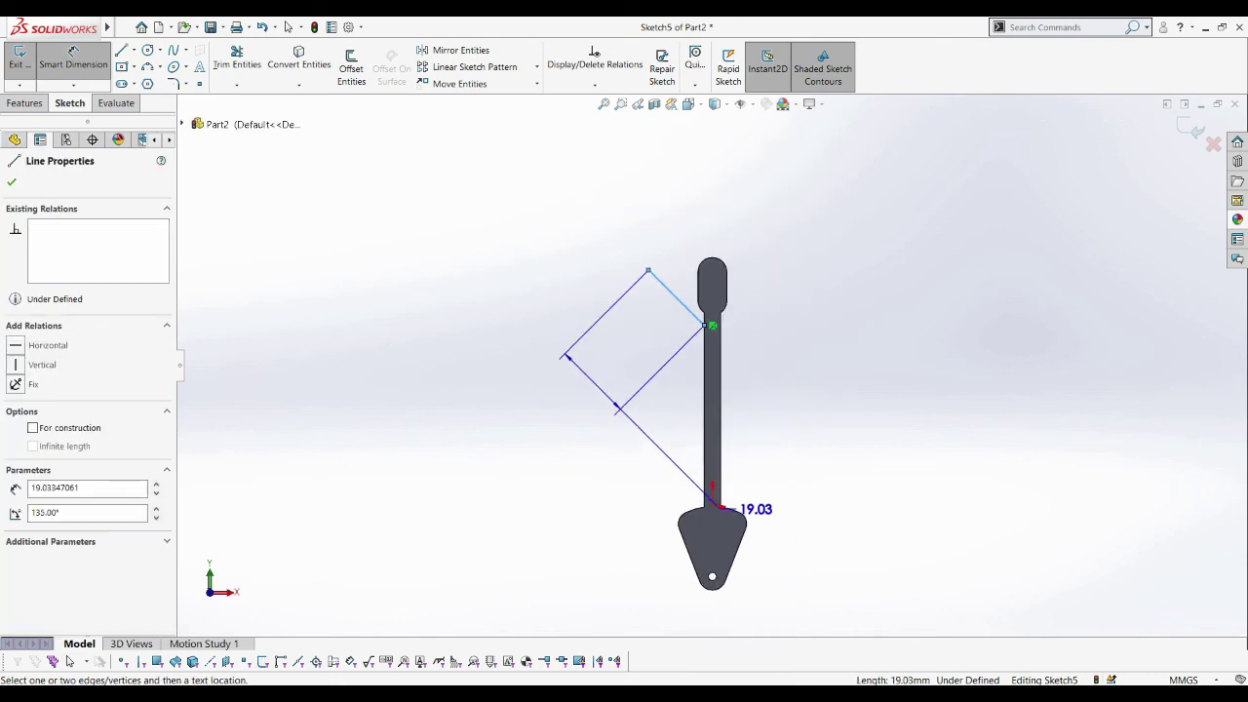
pyautogui.click(713, 506)
pyautogui.scroll(-2, 713, 506)
pyautogui.scroll(-2, 715, 516)
pyautogui.scroll(2, 714, 519)
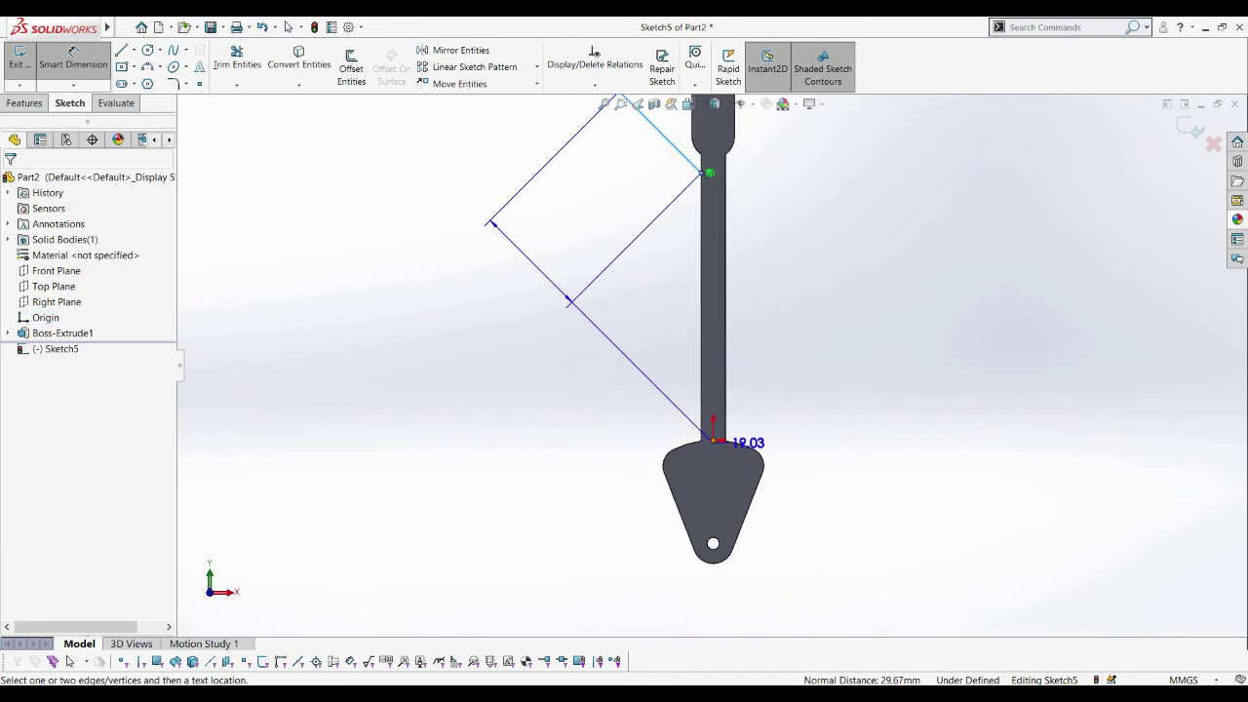
pyautogui.press('Escape')
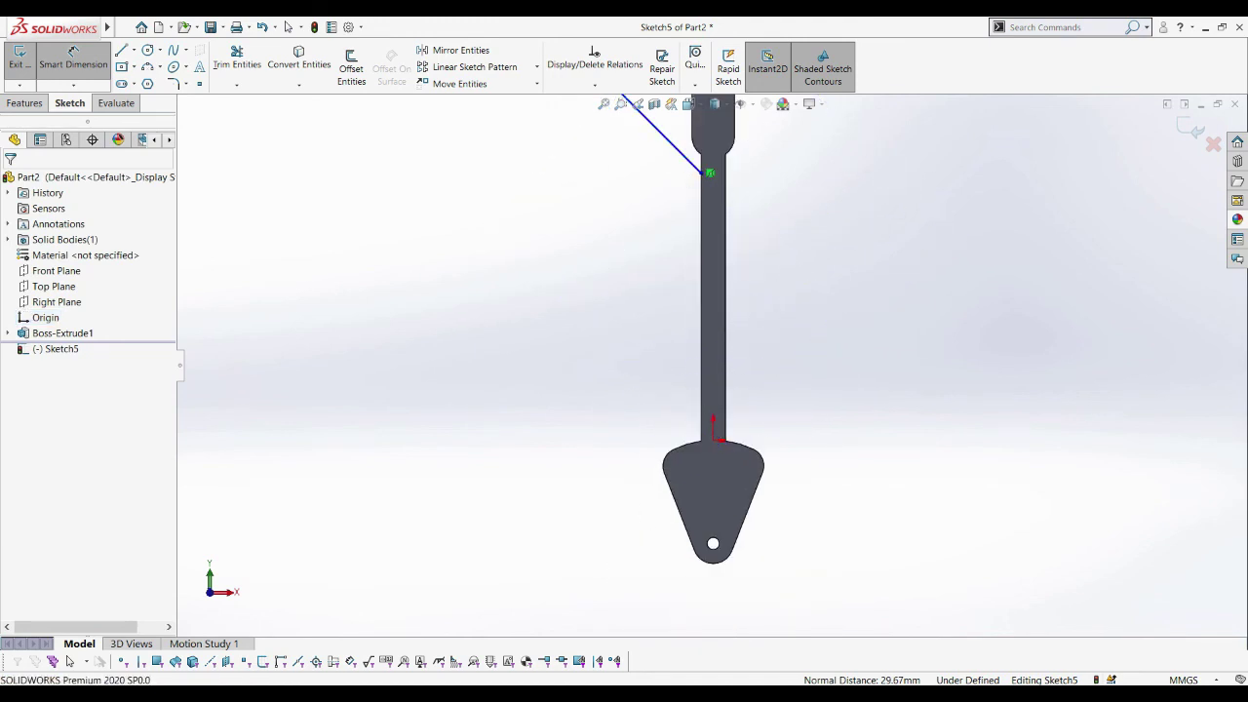
pyautogui.click(713, 440)
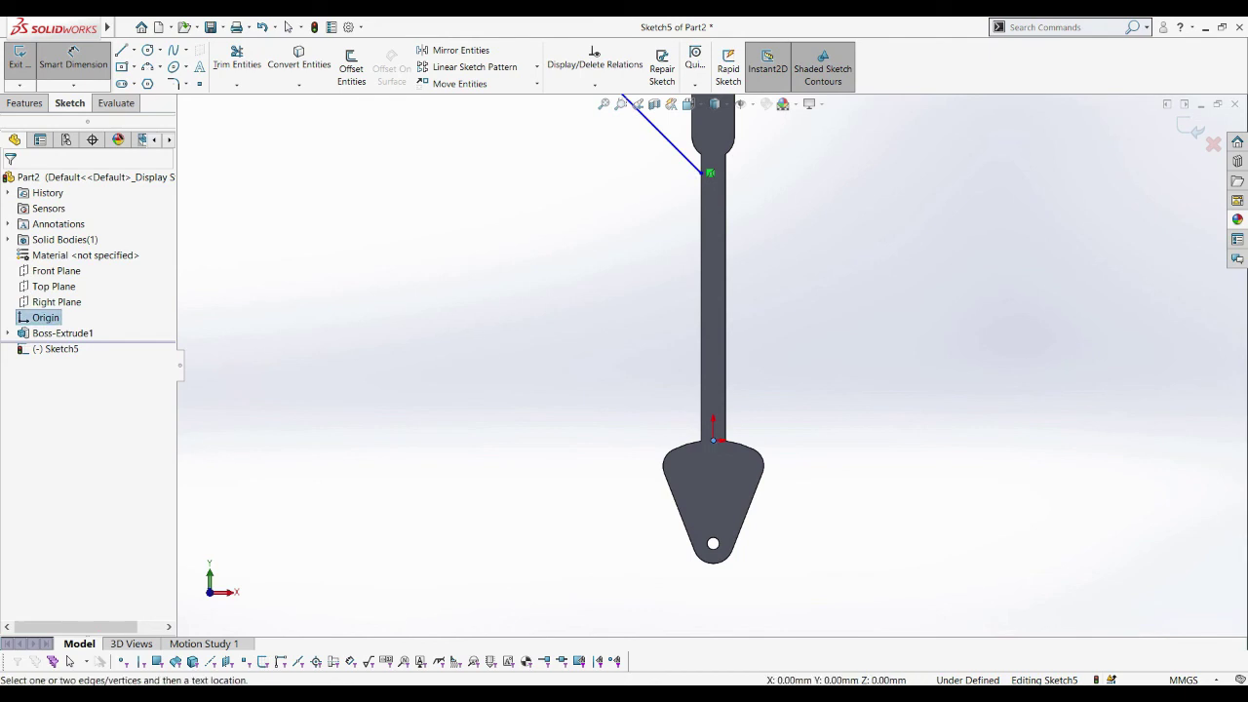
pyautogui.scroll(2, 712, 363)
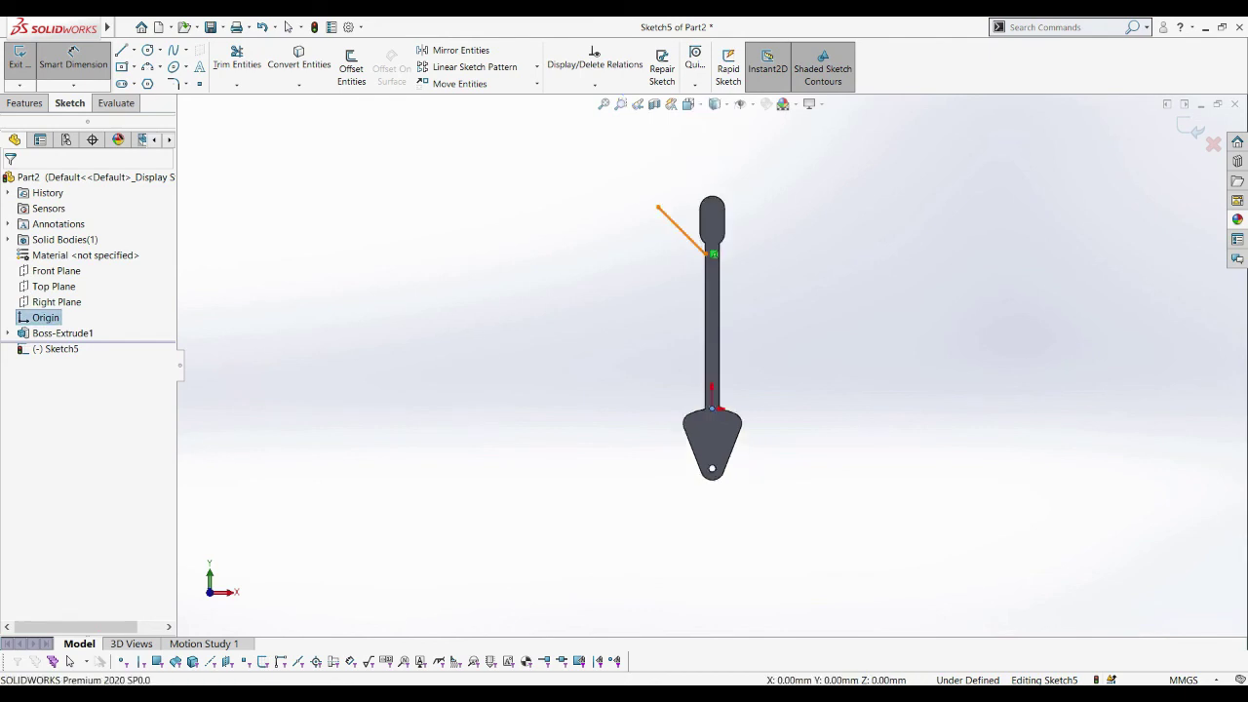
pyautogui.click(683, 228)
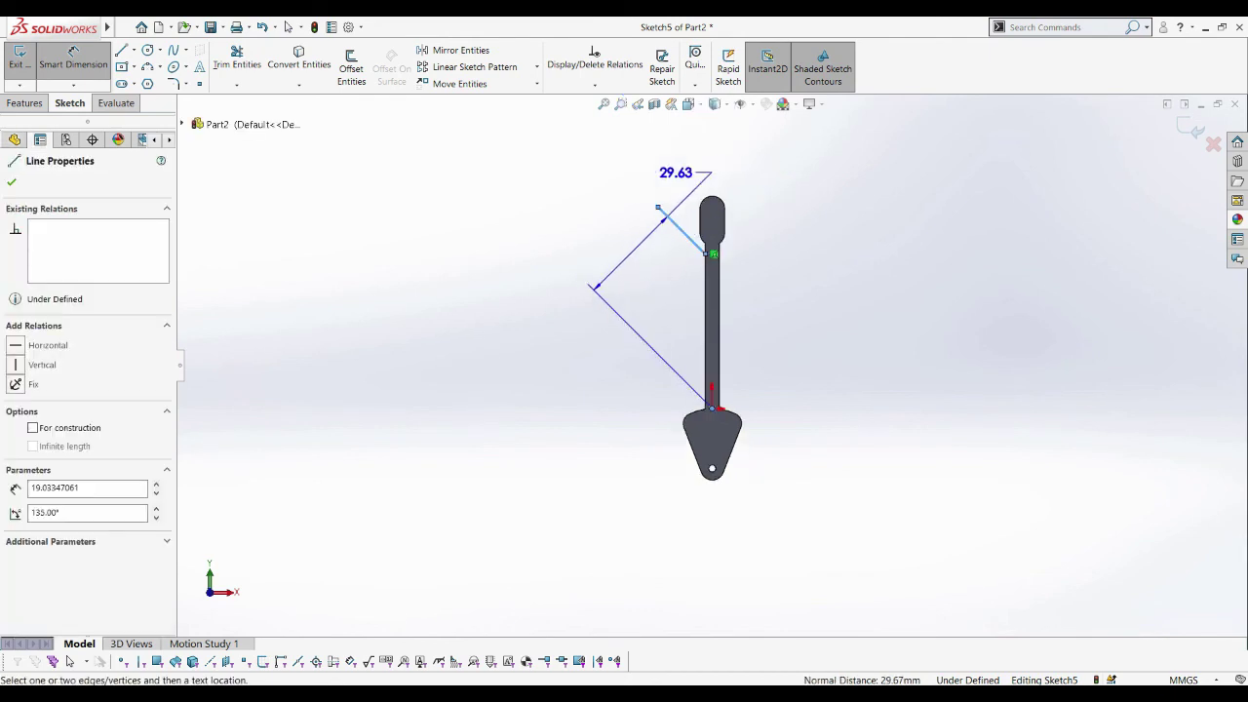
pyautogui.press('Escape')
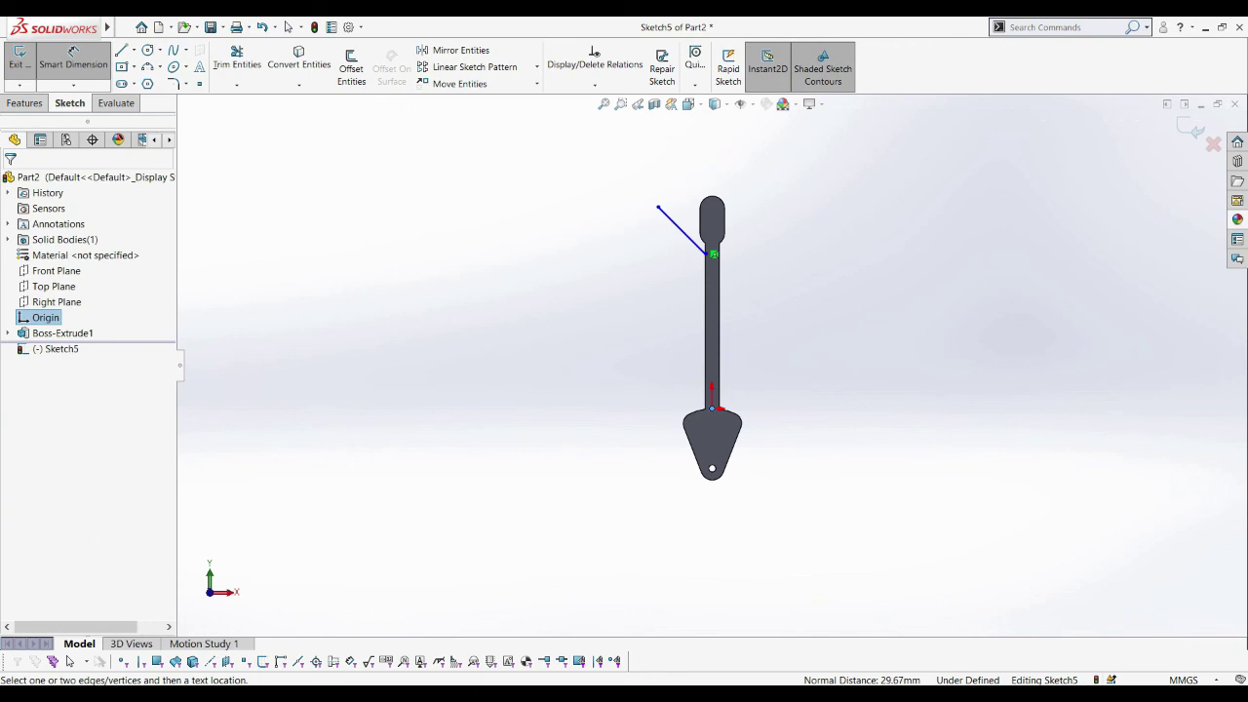
pyautogui.click(682, 228)
pyautogui.scroll(-3, 719, 420)
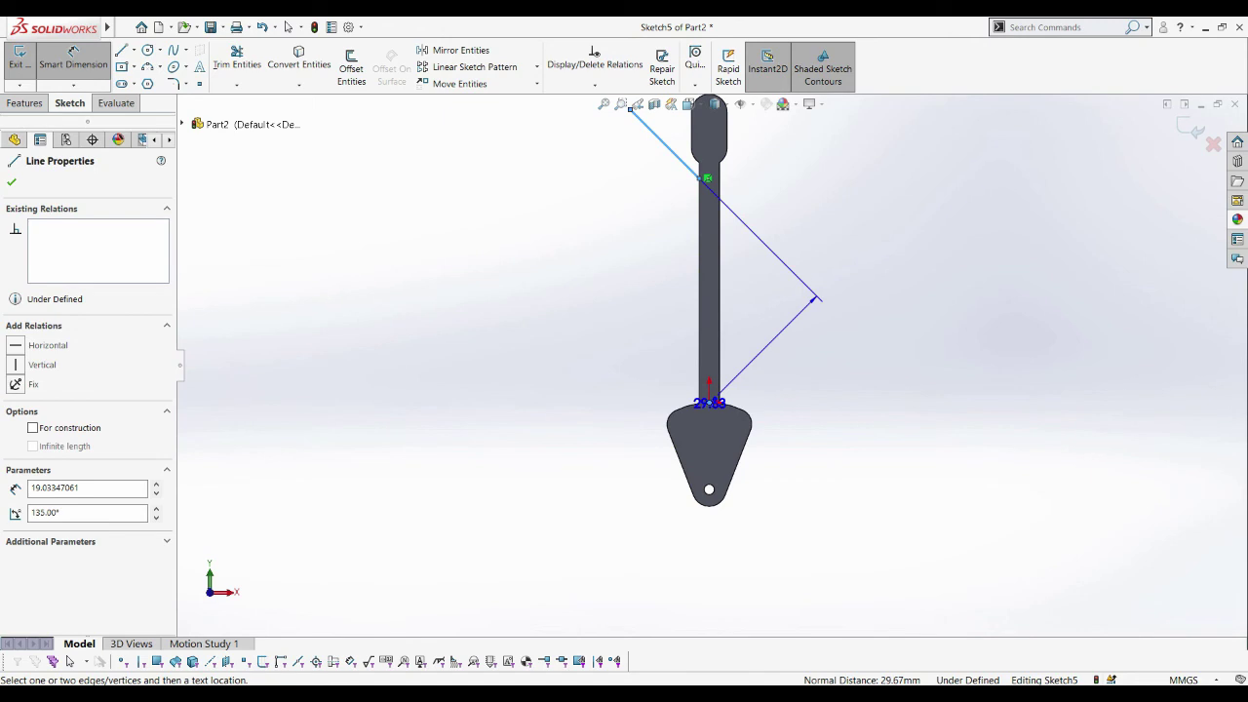
pyautogui.click(710, 403)
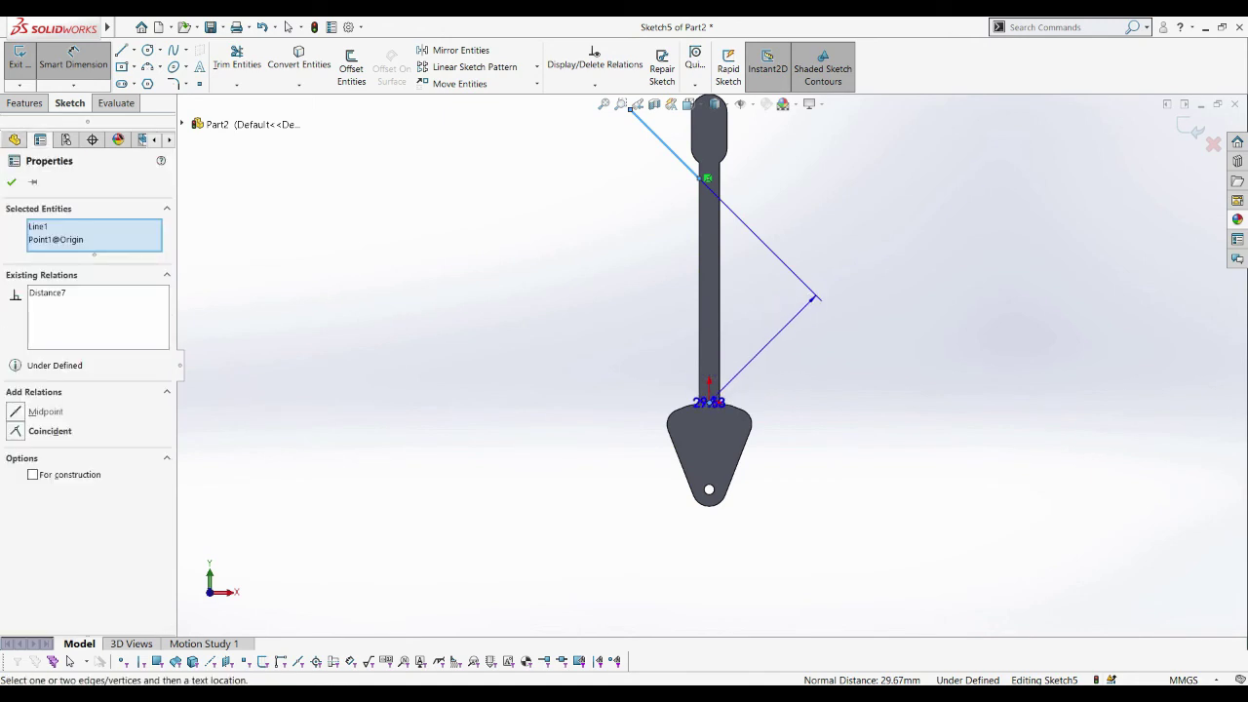
pyautogui.press('Escape')
pyautogui.click(668, 144)
pyautogui.press('Escape')
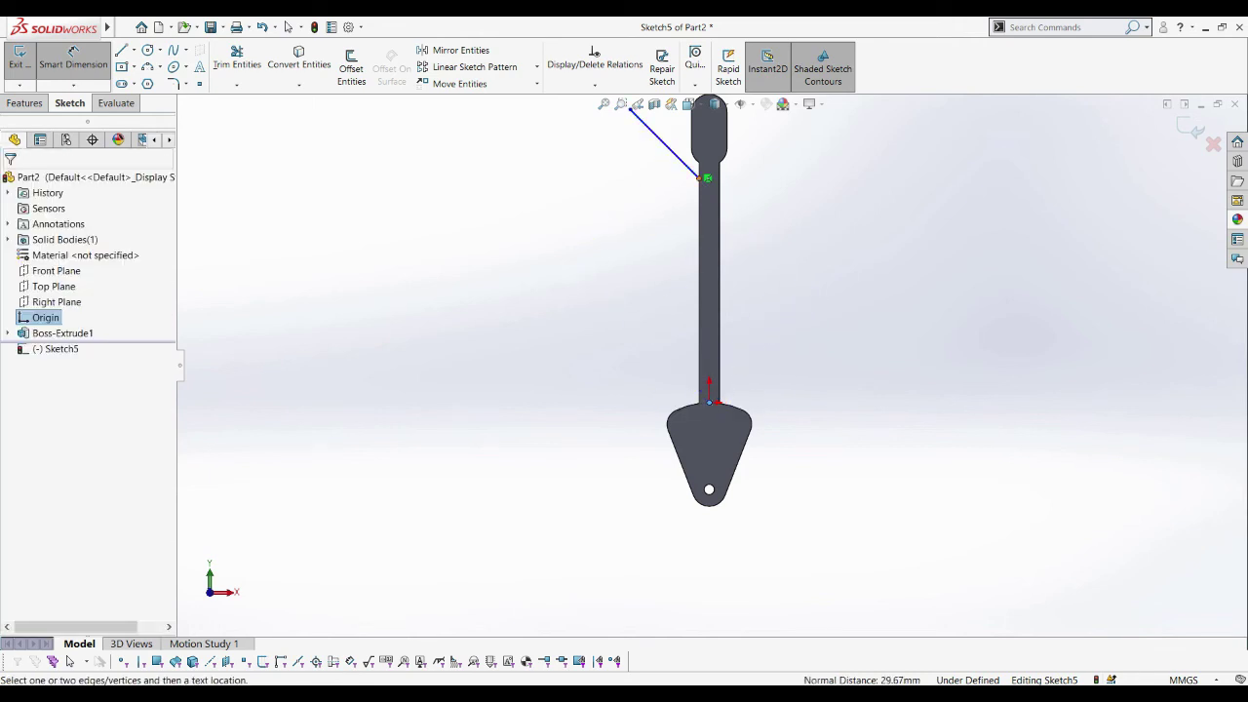
pyautogui.click(709, 401)
pyautogui.press('Escape')
pyautogui.scroll(3, 726, 292)
pyautogui.scroll(-3, 717, 224)
pyautogui.click(125, 27)
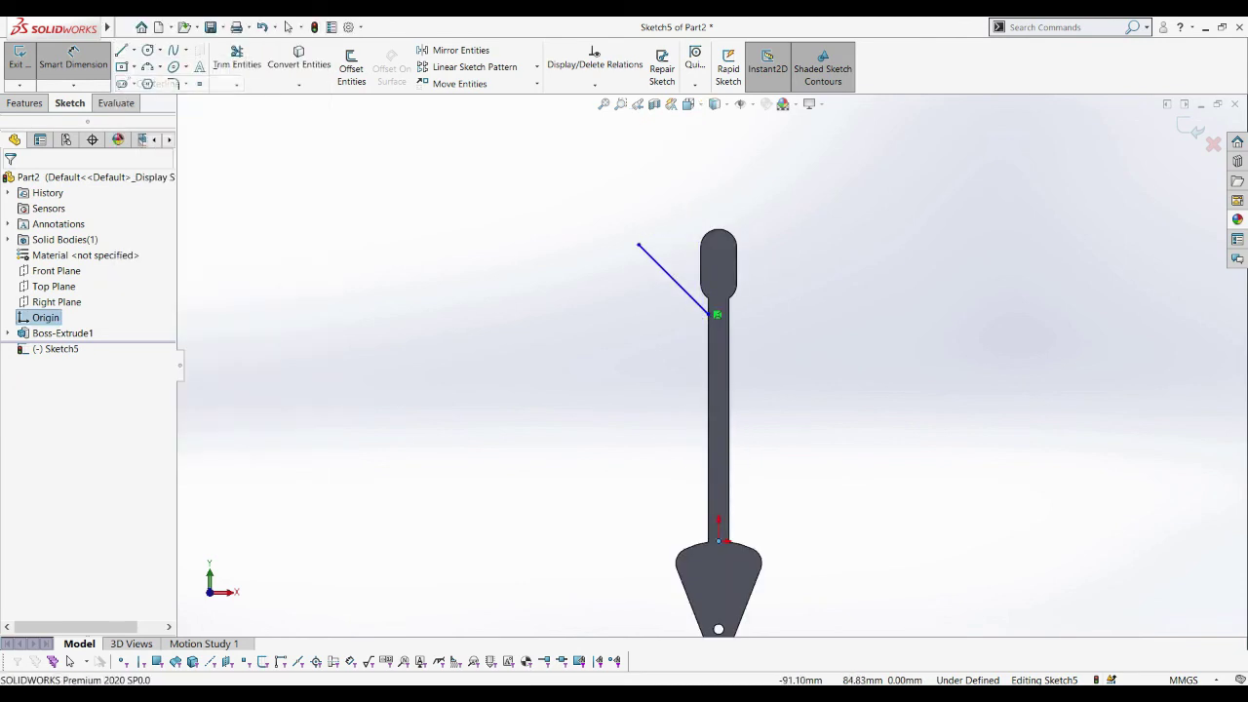
# Draw a vertical centerline up the stem axis and dimension the arm line 30° from it
pyautogui.moveTo(719, 546); pyautogui.dragTo(718, 201)
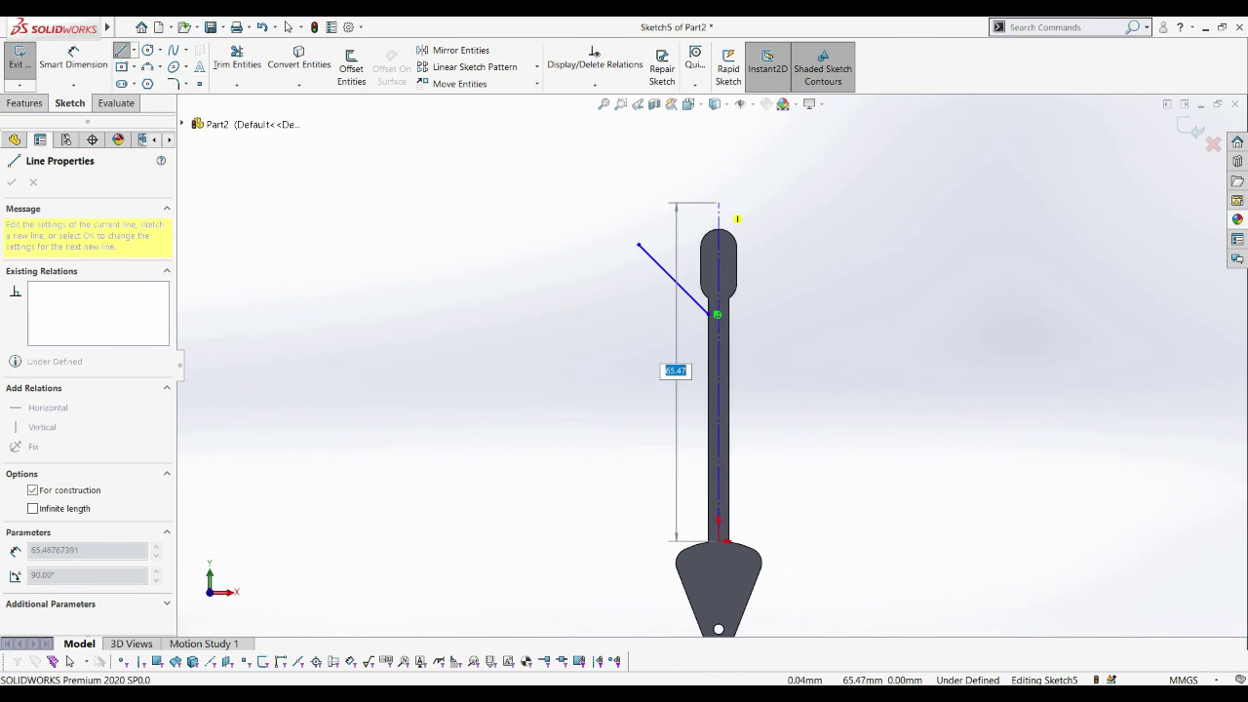
pyautogui.press('Escape')
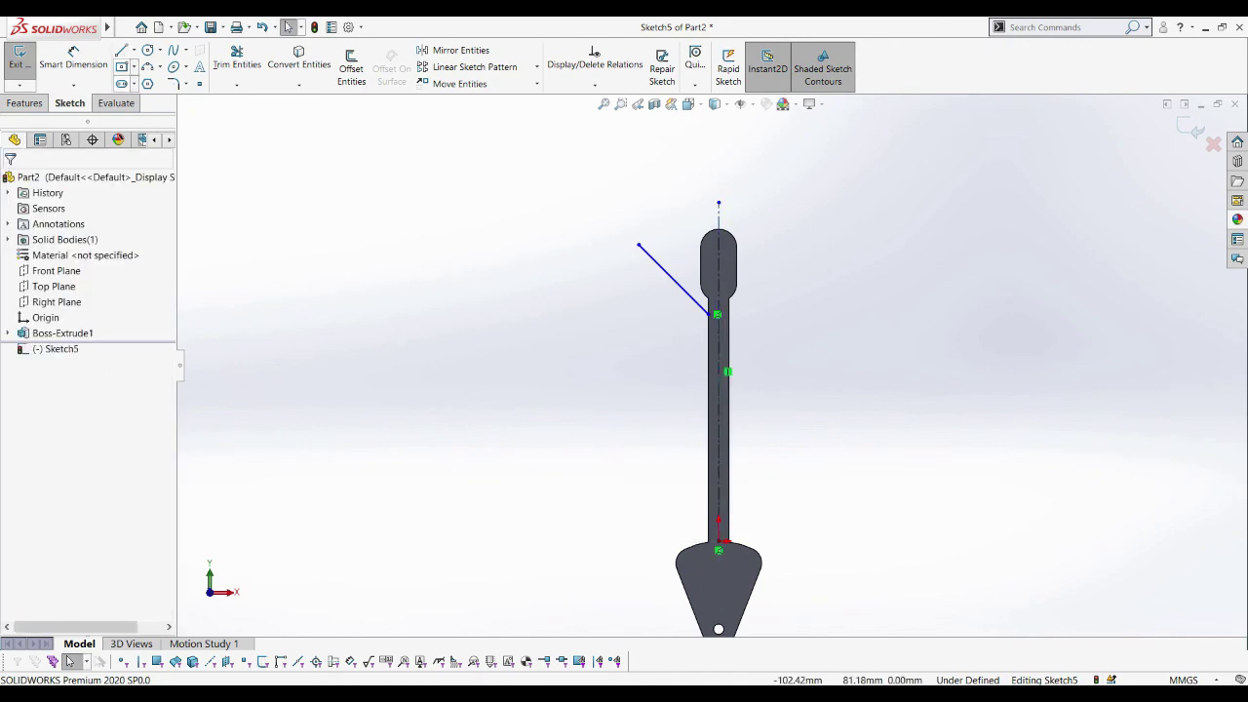
pyautogui.click(72, 51)
pyautogui.click(671, 277)
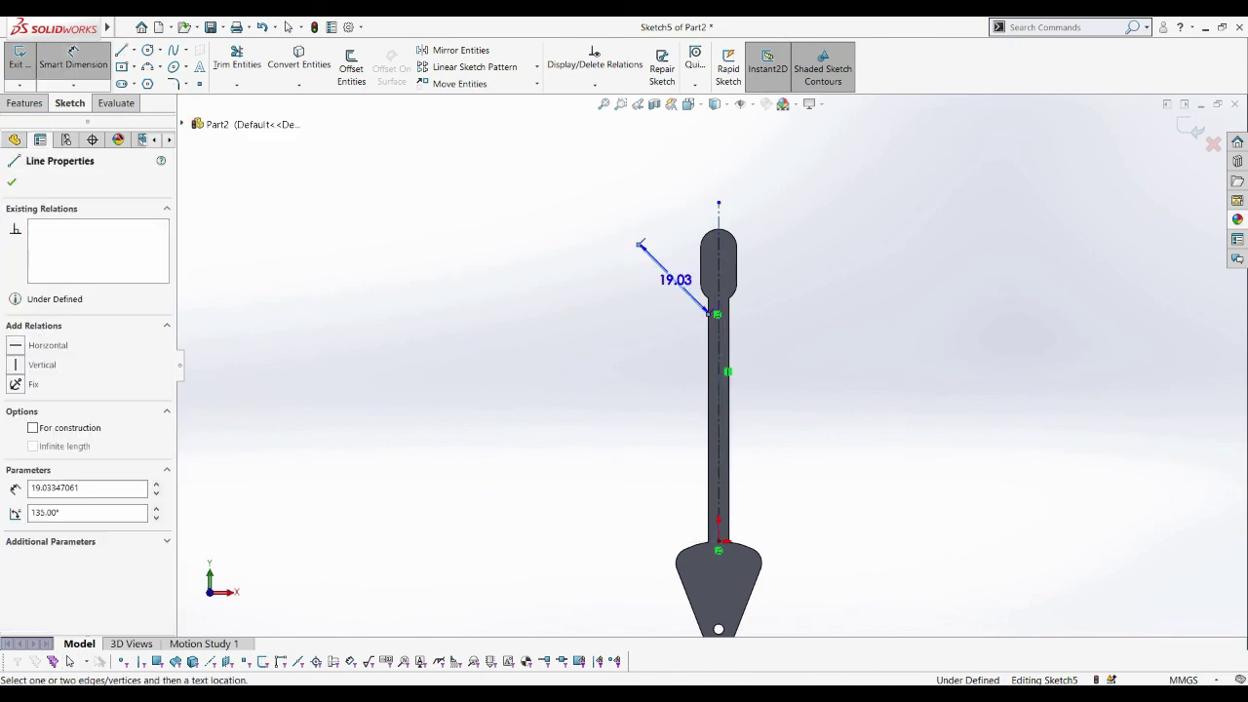
pyautogui.press('s')
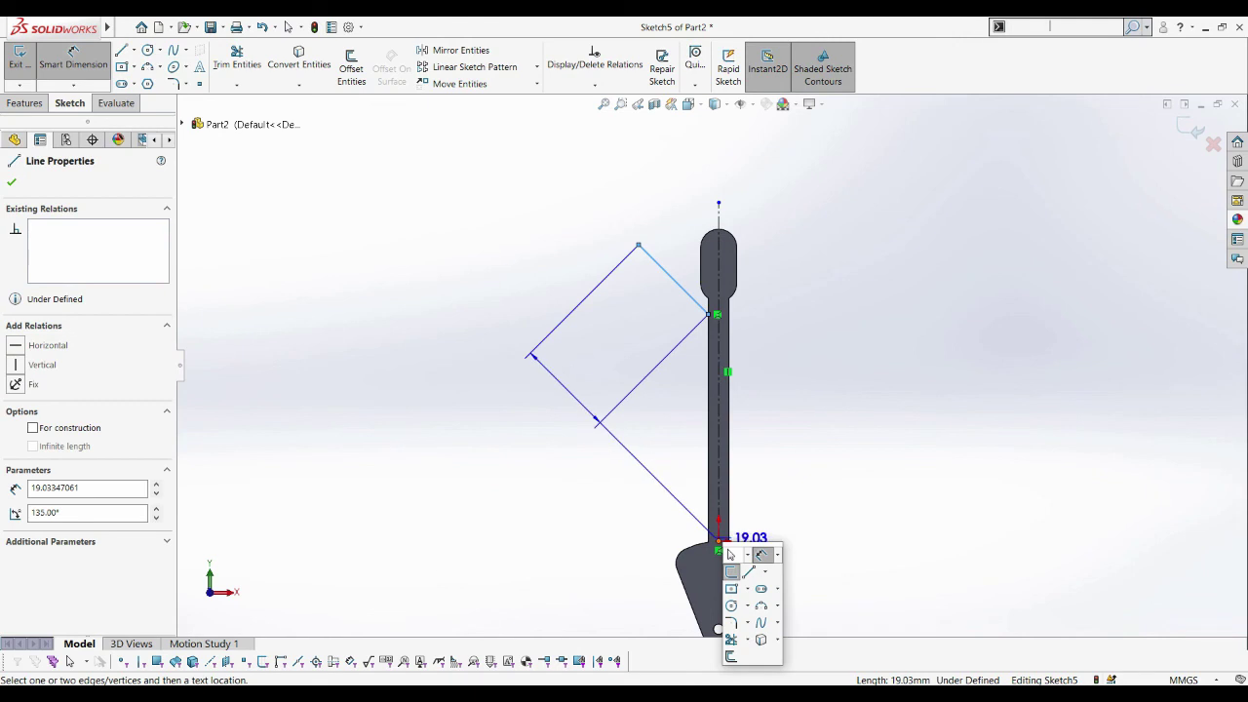
pyautogui.click(719, 538)
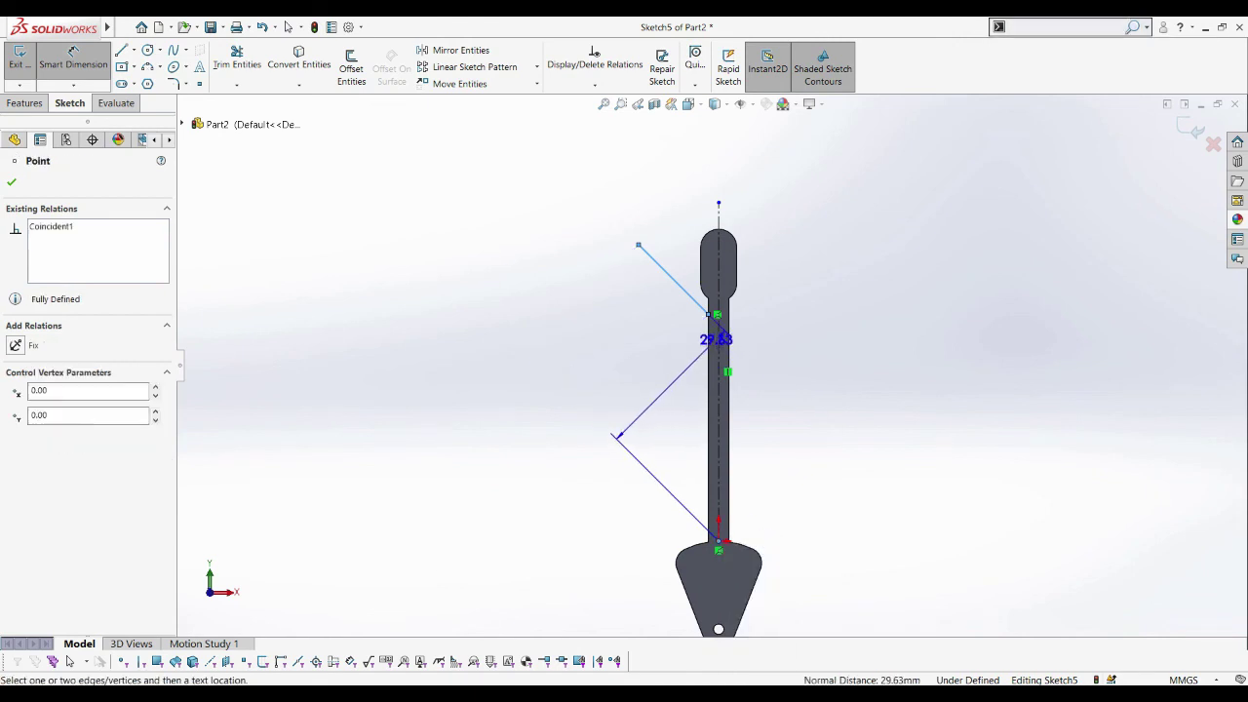
pyautogui.click(719, 234)
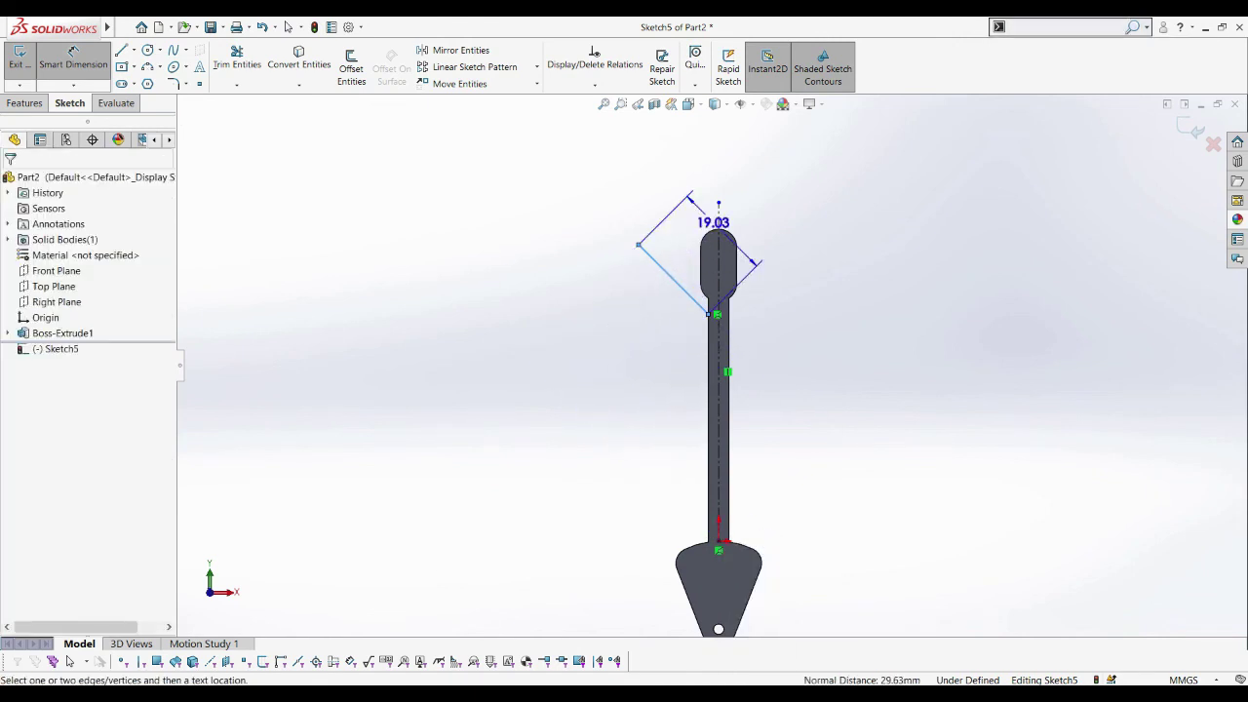
pyautogui.click(719, 244)
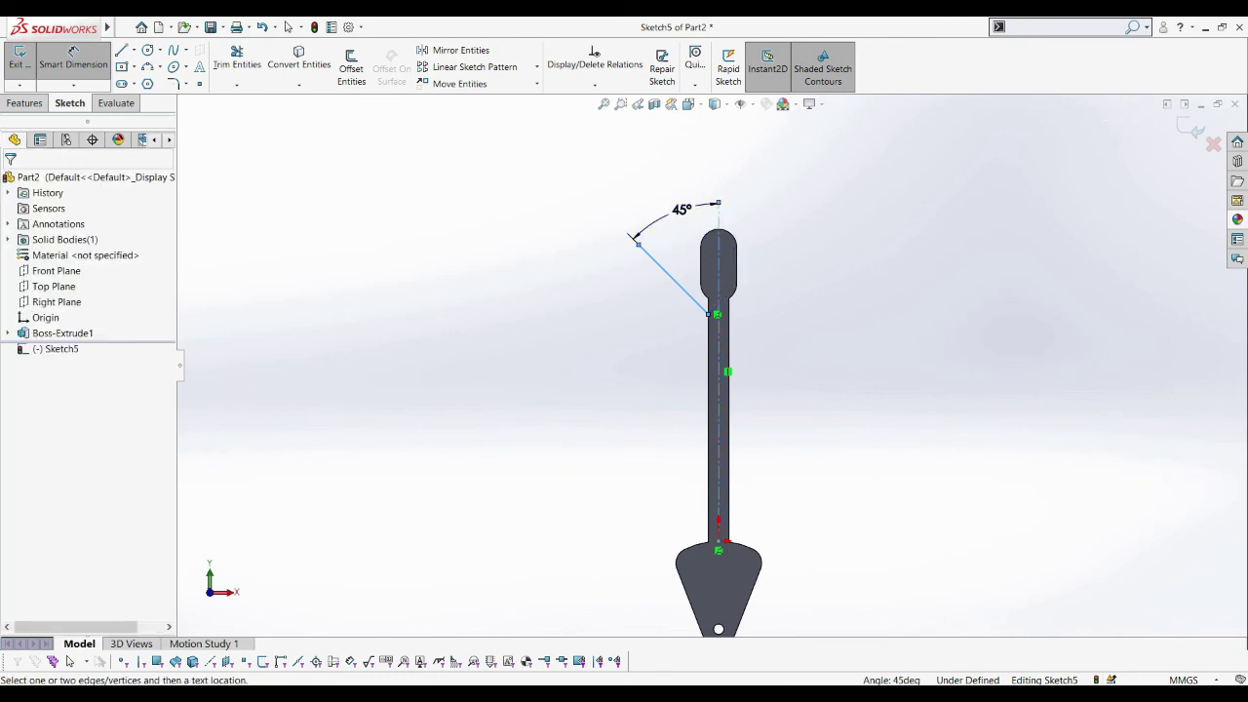
pyautogui.click(681, 207)
pyautogui.write('30')
pyautogui.press('Return')
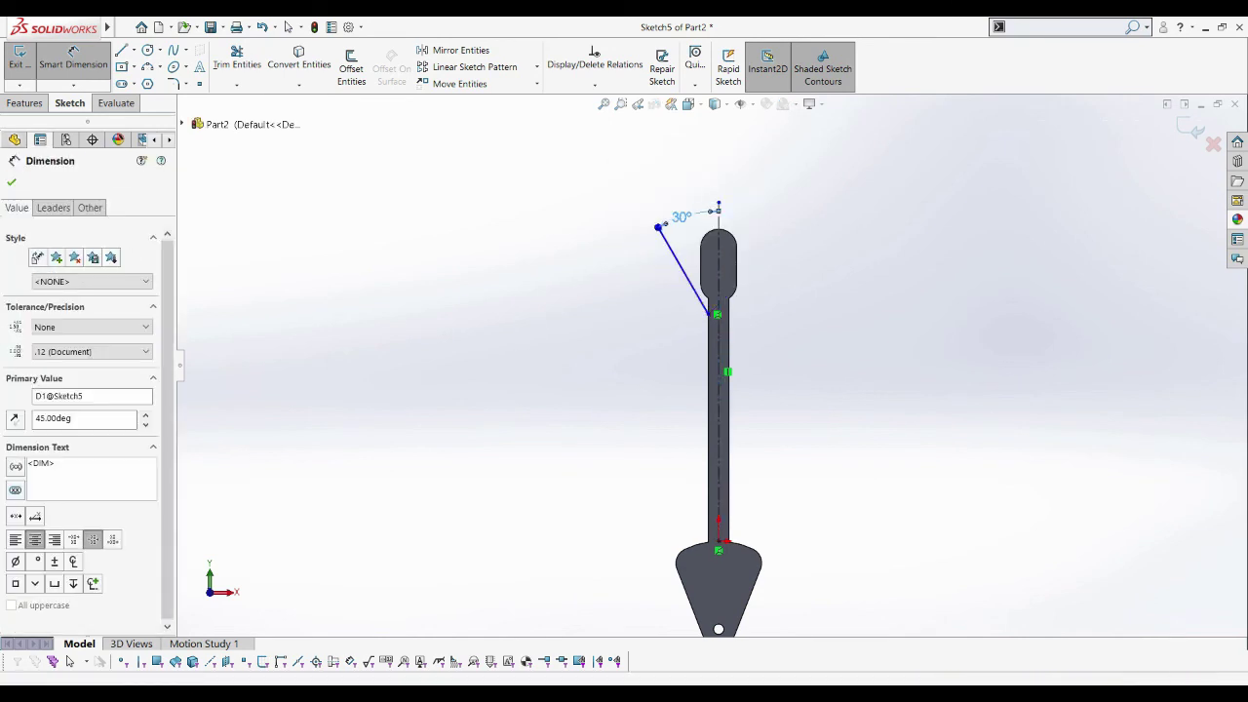
# Set the angled arm line's length to 21.60 mm
pyautogui.scroll(-3, 702, 235)
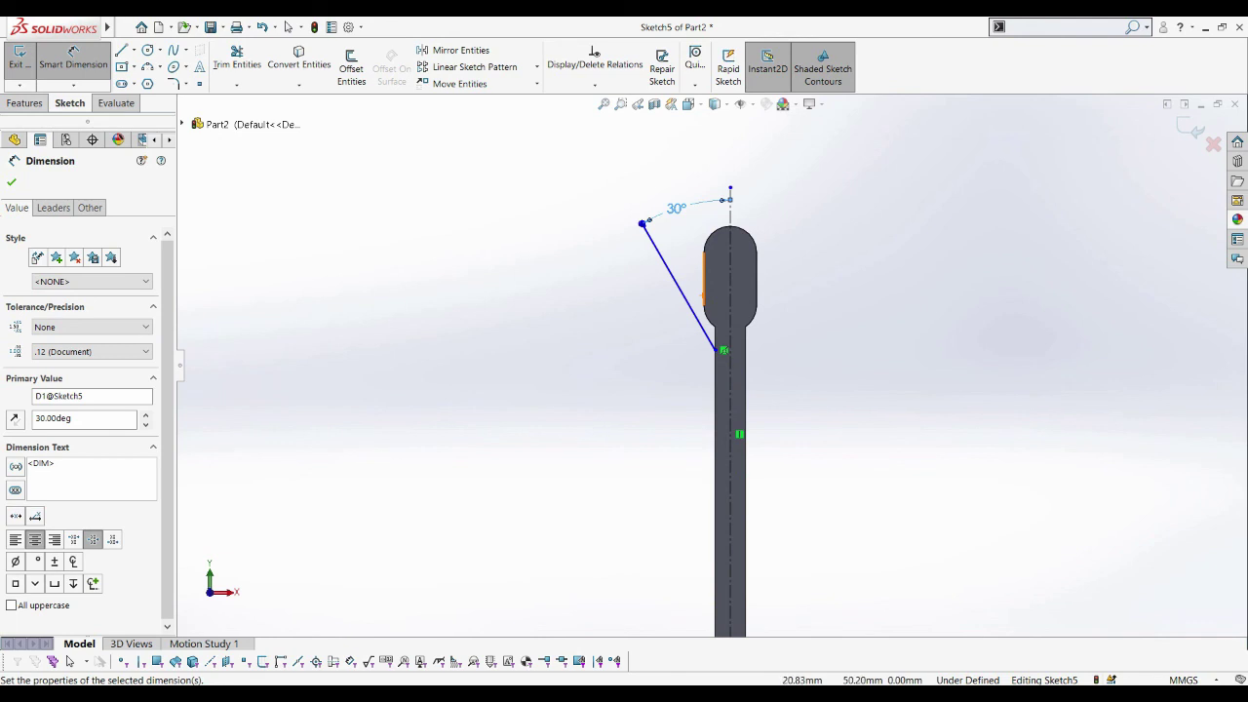
pyautogui.scroll(-1, 940, 286)
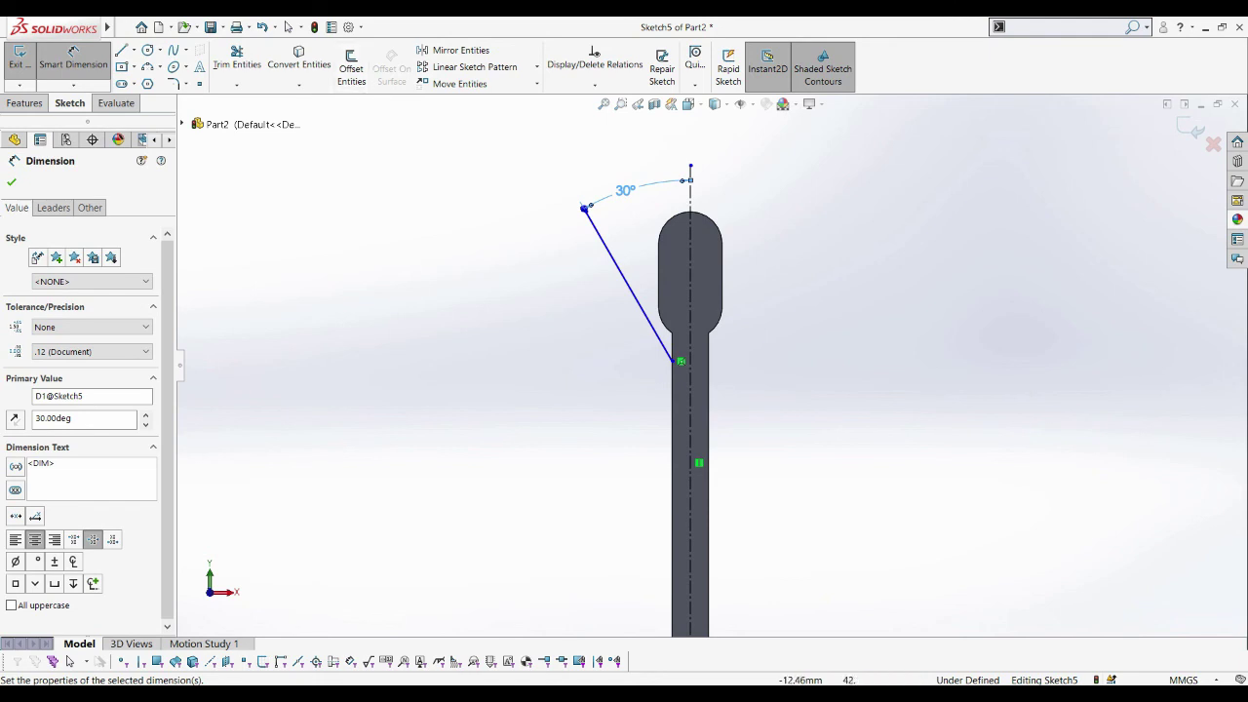
pyautogui.click(629, 283)
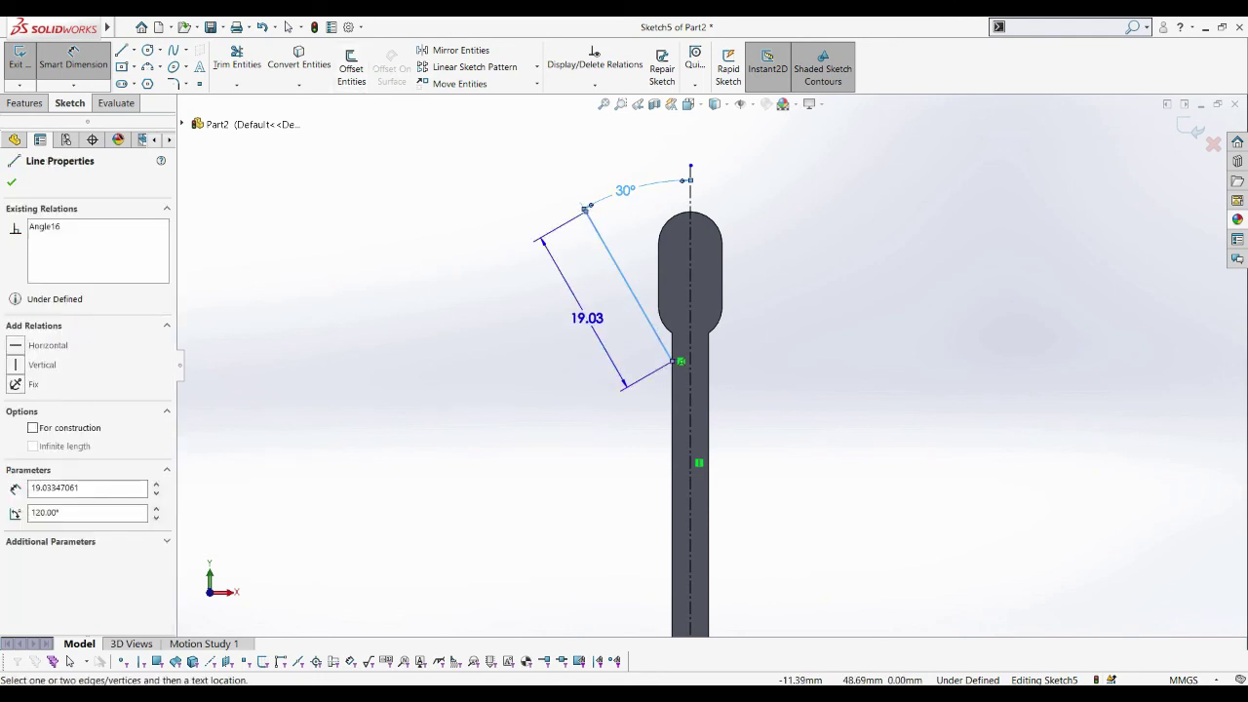
pyautogui.click(585, 318)
pyautogui.doubleClick(588, 318)
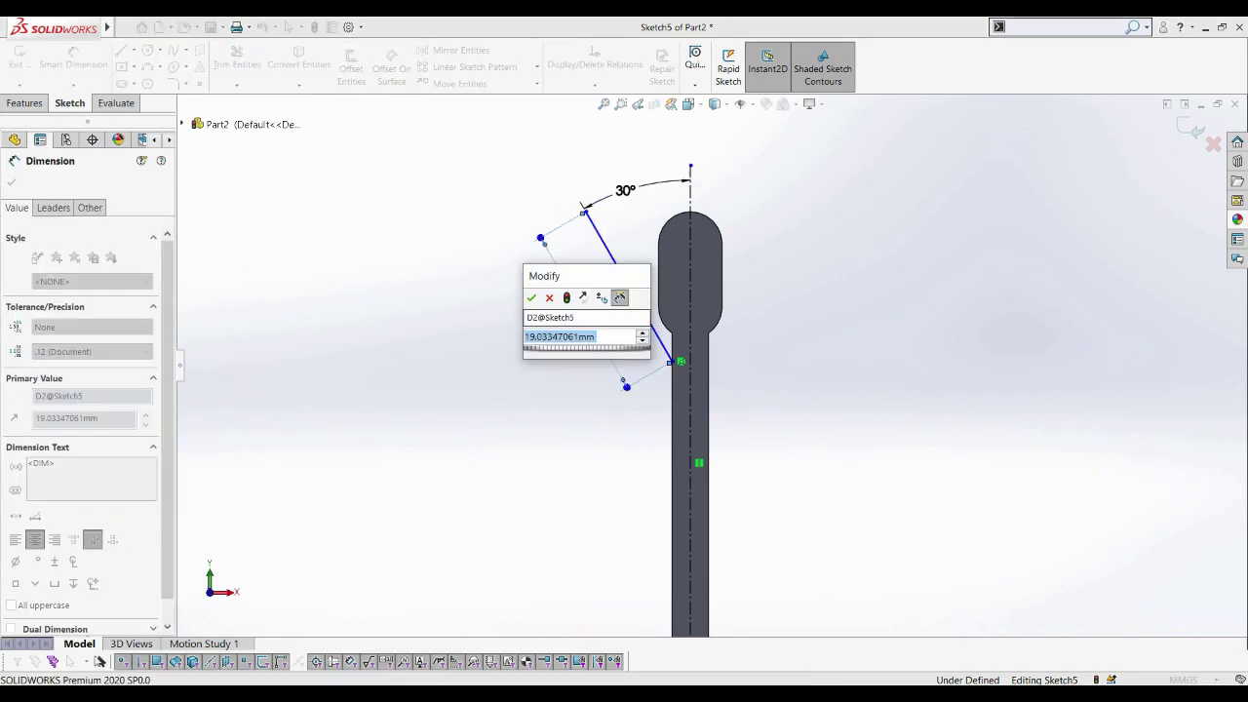
pyautogui.write('21.6')
pyautogui.press('Return')
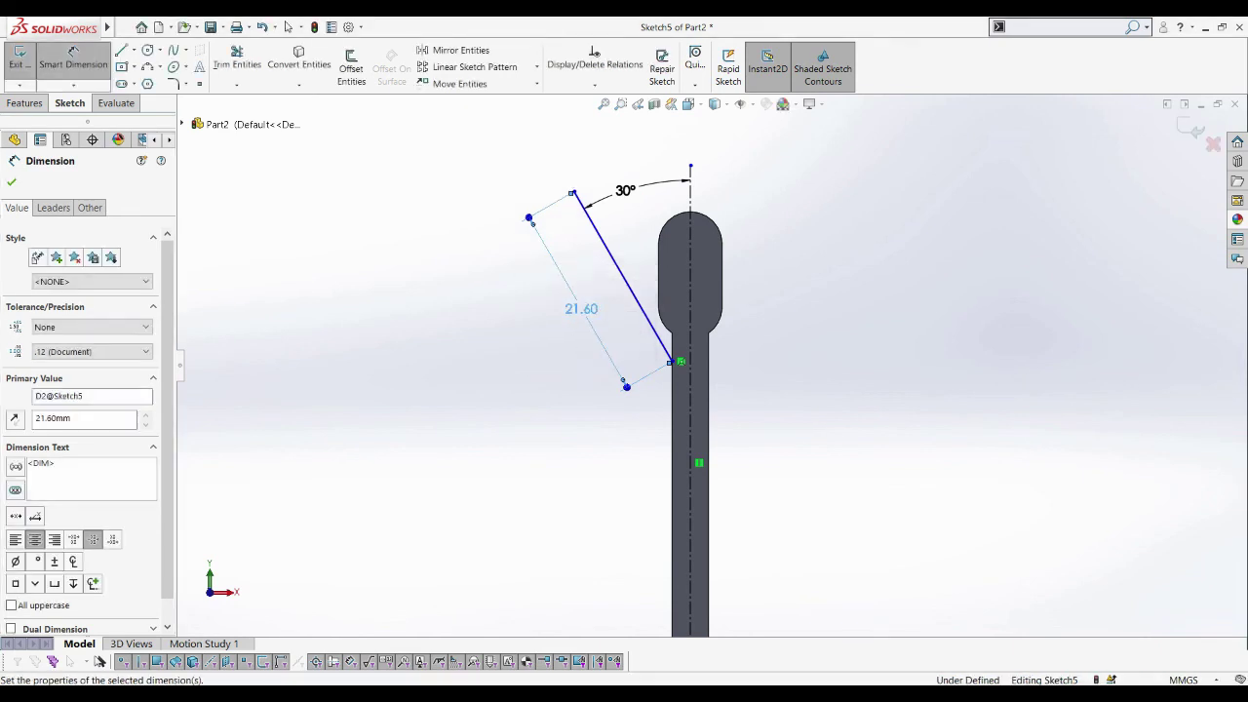
# Offset the angled arm line 3.00 mm and slide both arm lines lower on the stem
pyautogui.scroll(-1, 701, 397)
pyautogui.click(351, 68)
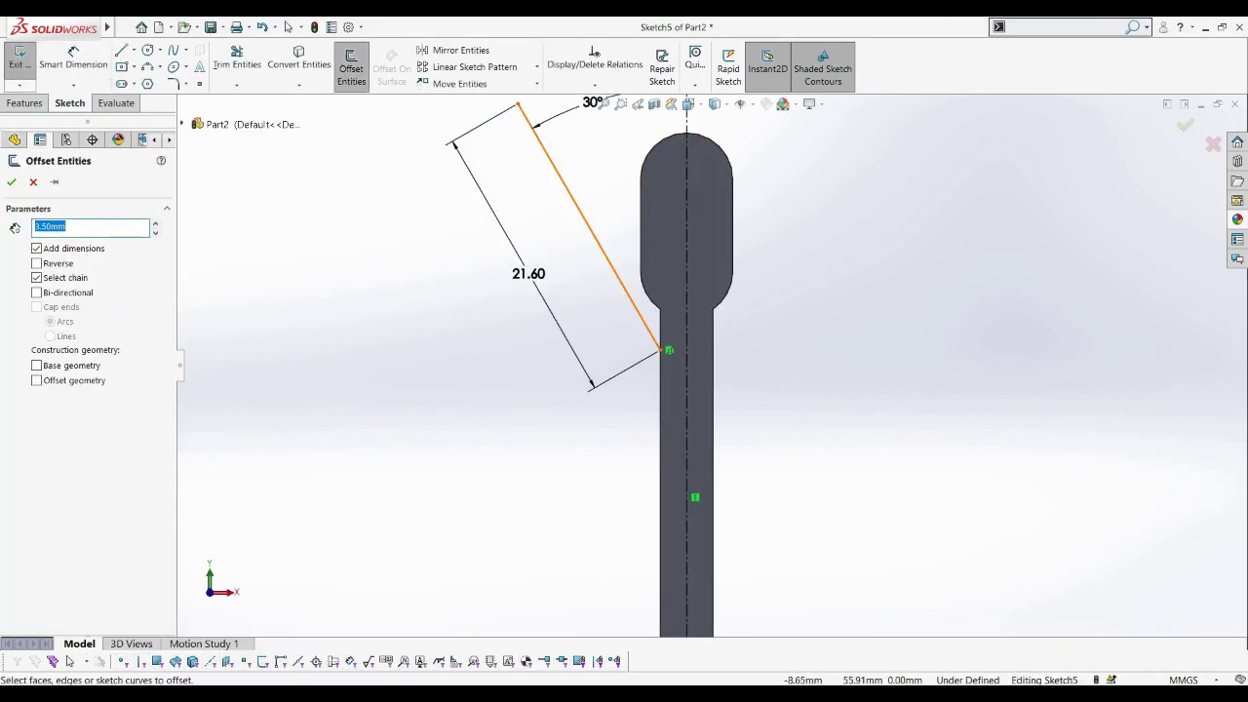
pyautogui.click(600, 244)
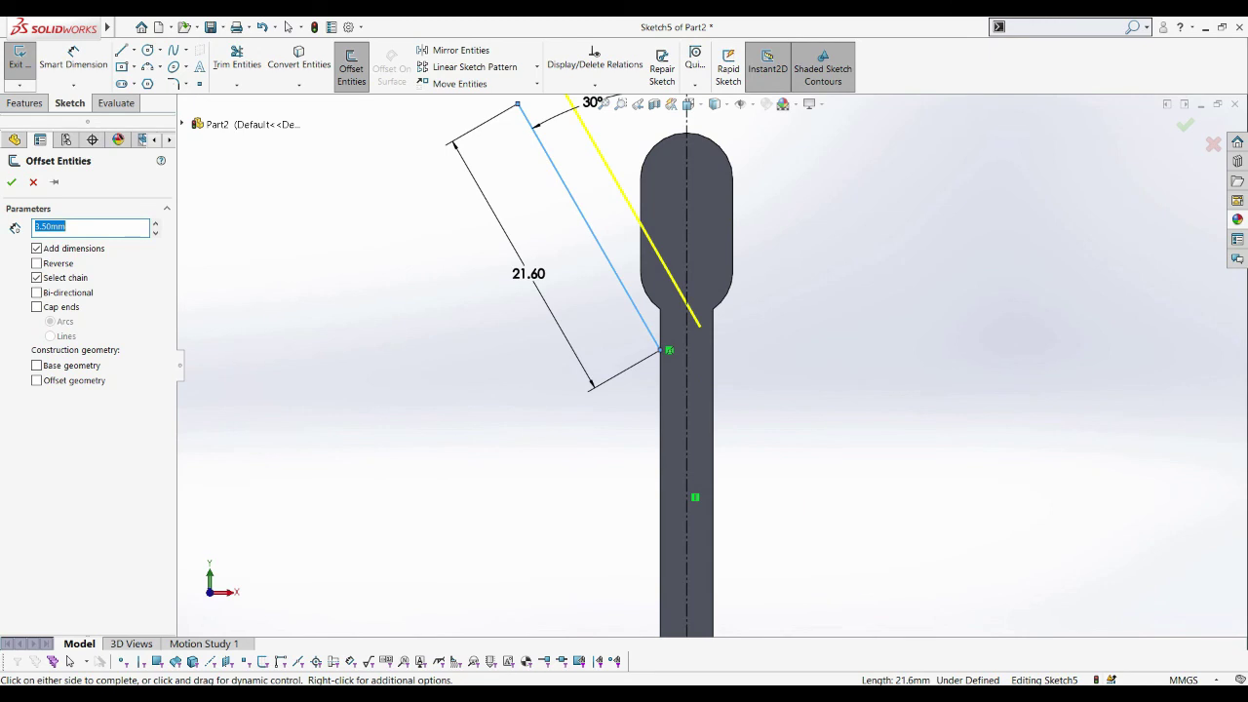
pyautogui.write('3')
pyautogui.press('Return')
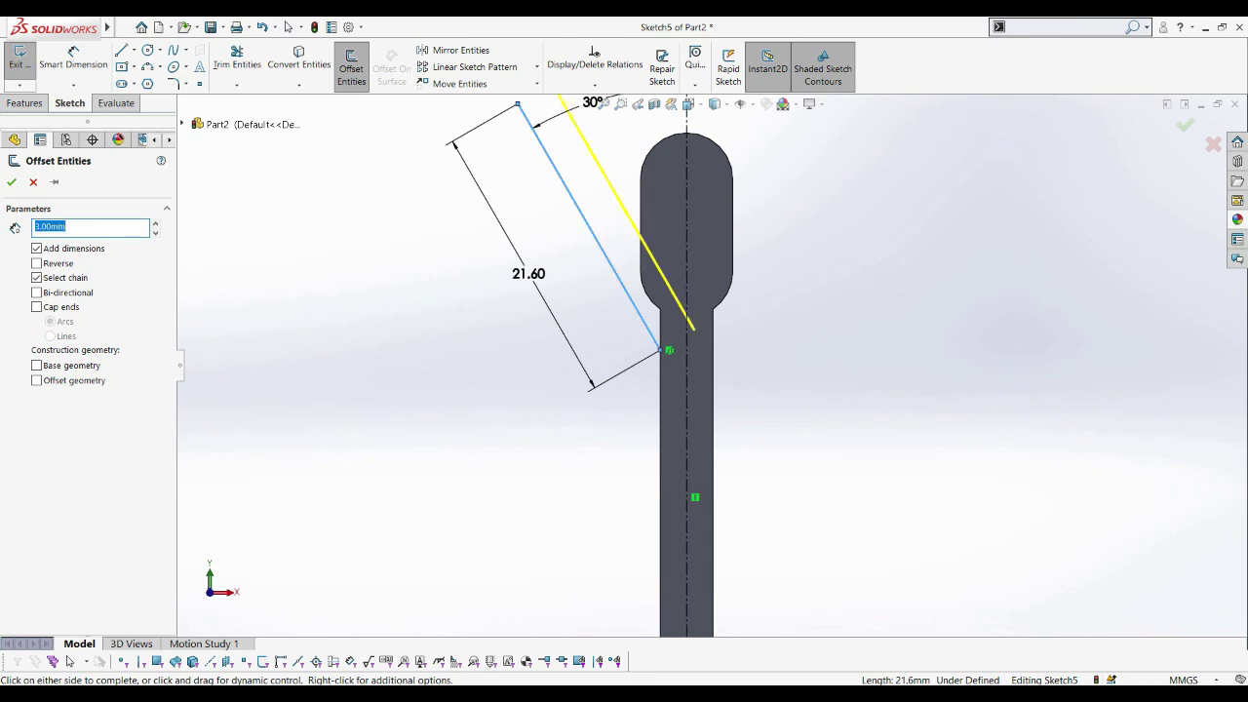
pyautogui.press('Return')
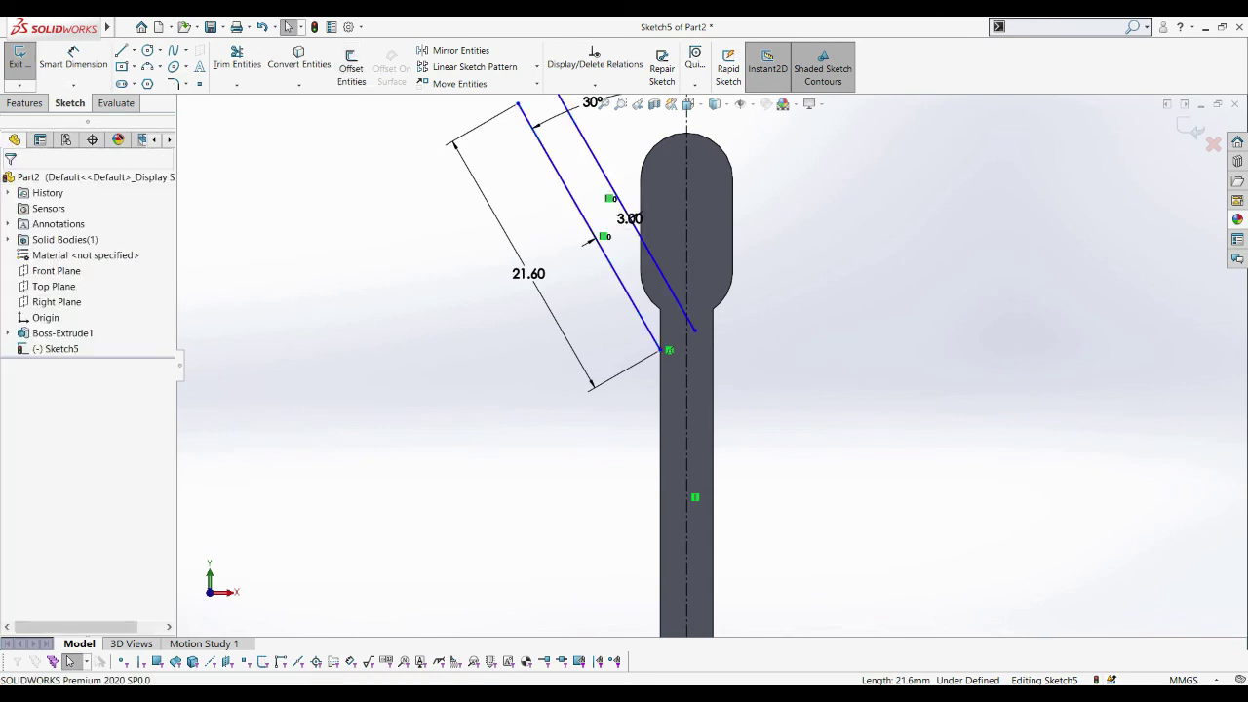
pyautogui.moveTo(667, 349); pyautogui.dragTo(667, 406)
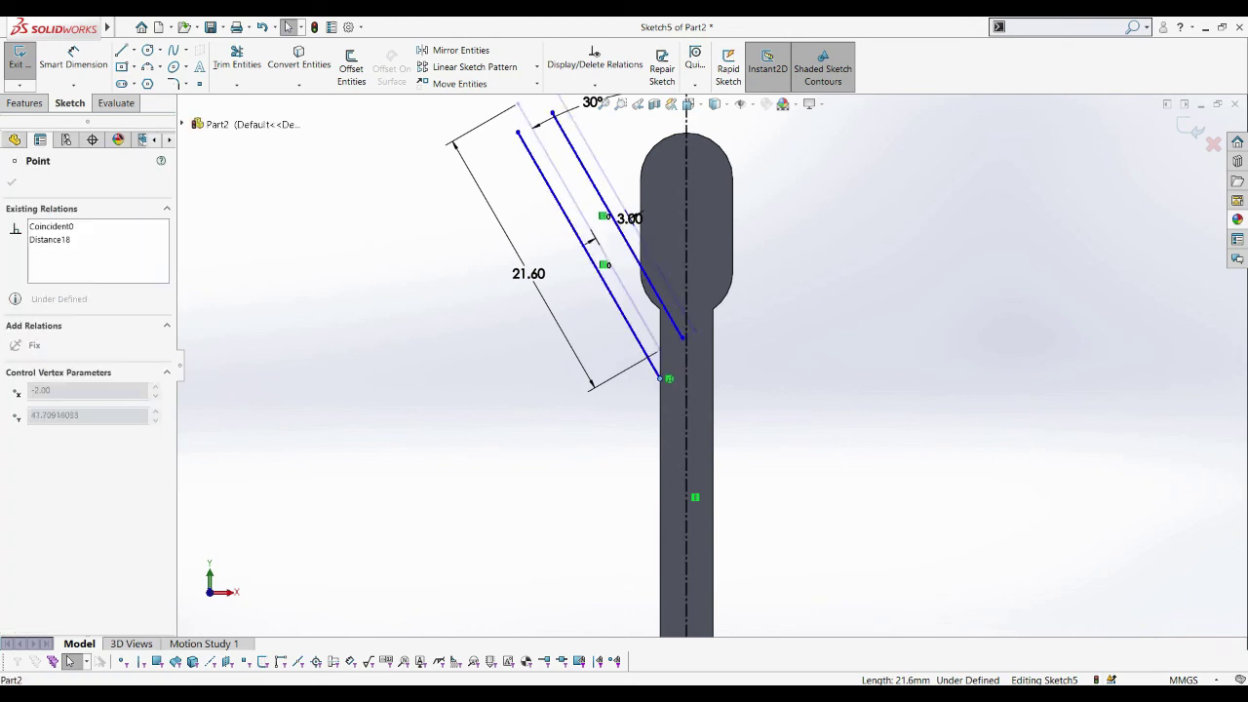
pyautogui.moveTo(667, 406); pyautogui.dragTo(667, 405)
pyautogui.click(73, 54)
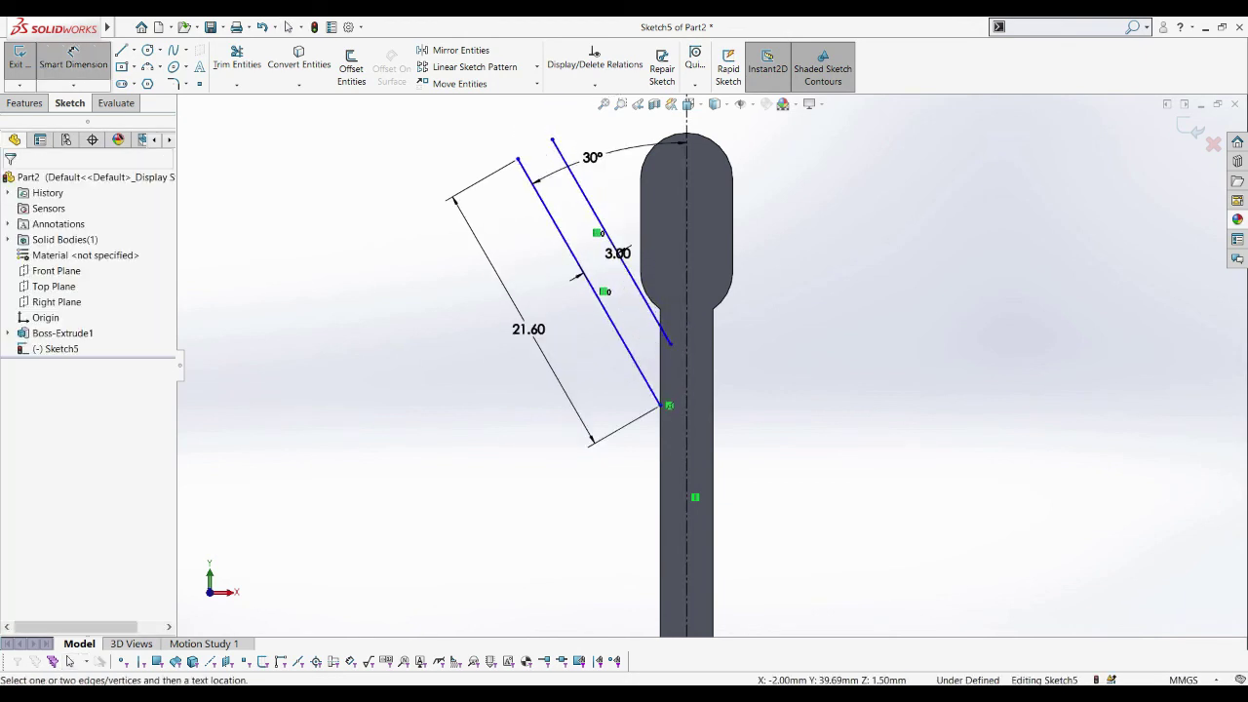
# Dimension the arm's lower endpoint on the stem 39.00 mm above the origin
pyautogui.scroll(1, 709, 362)
pyautogui.scroll(2, 711, 390)
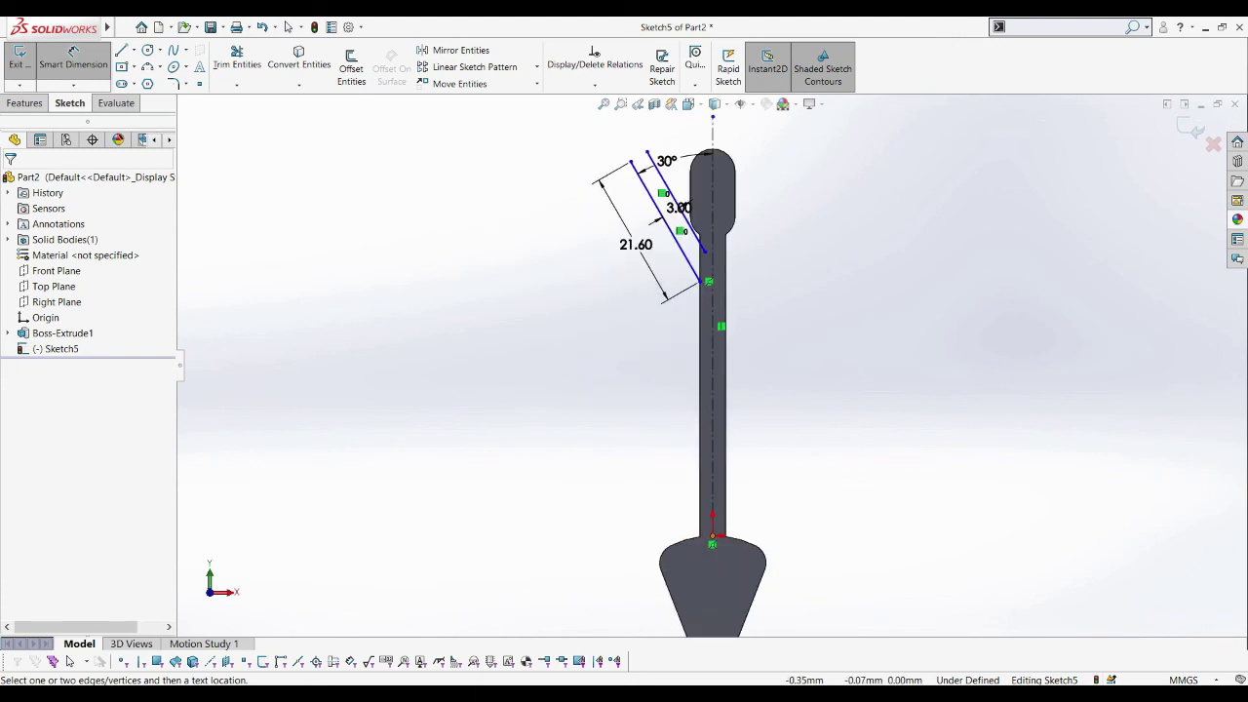
pyautogui.click(712, 537)
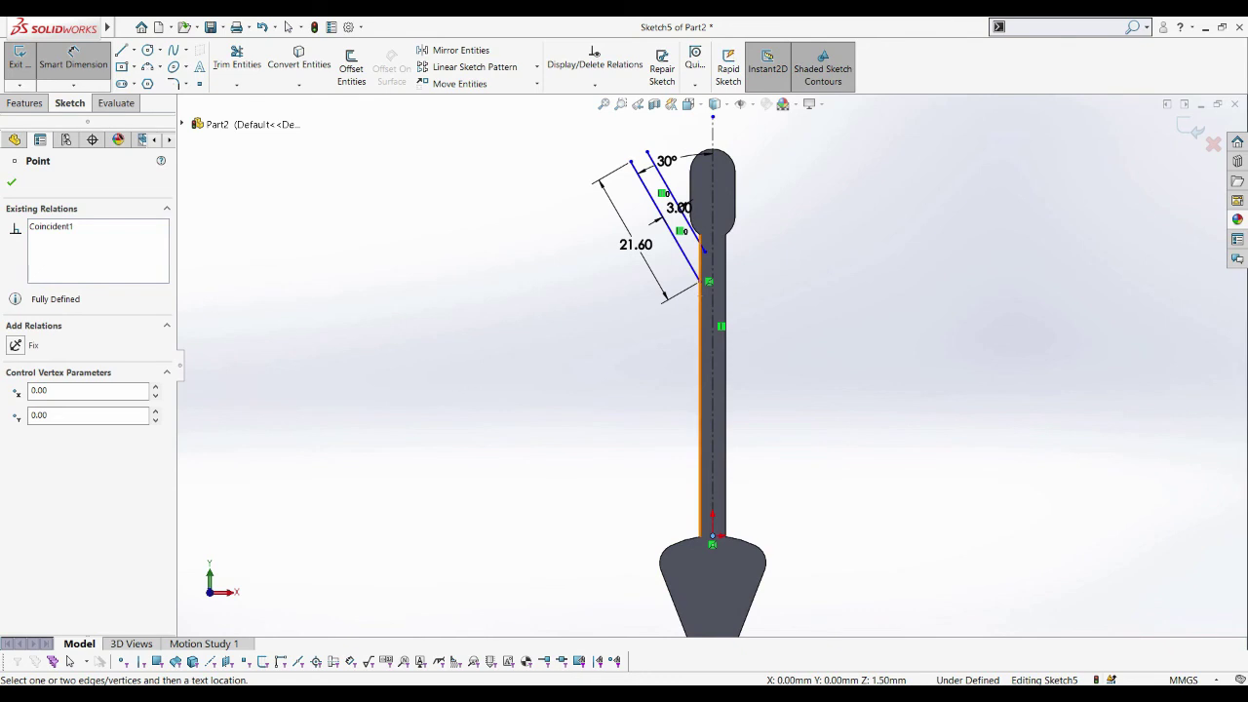
pyautogui.click(709, 282)
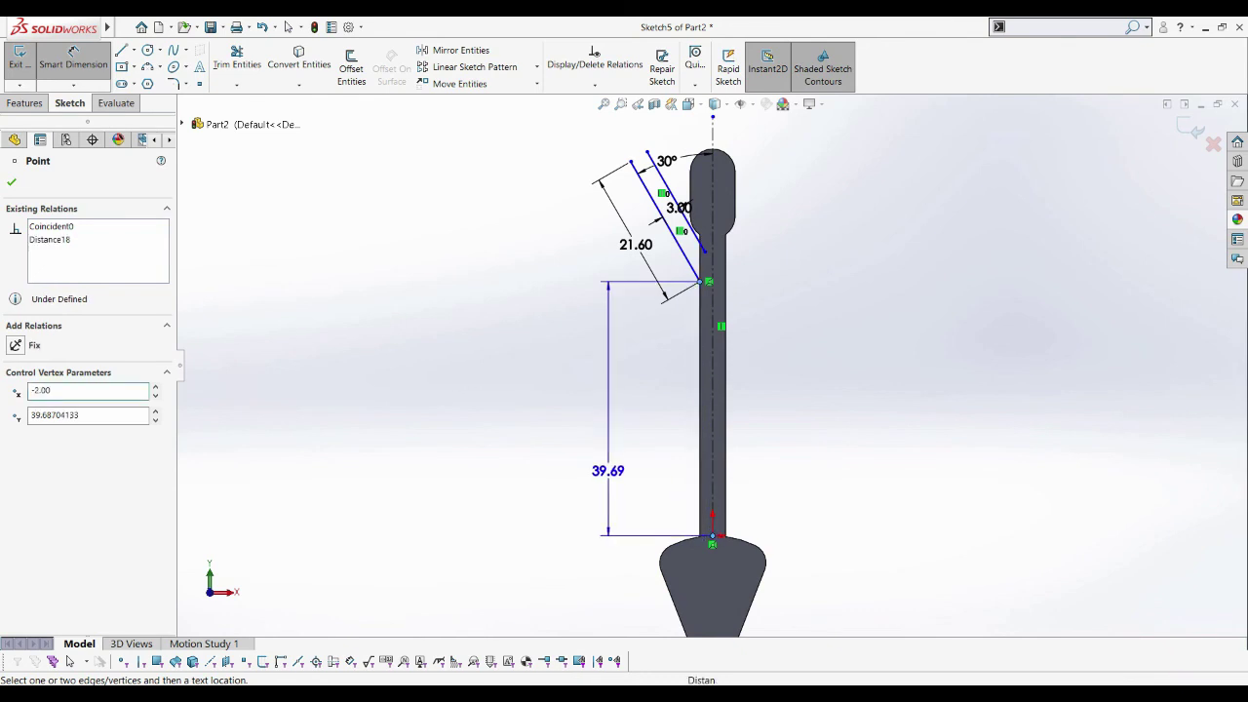
pyautogui.click(607, 470)
pyautogui.write('39')
pyautogui.press('Return')
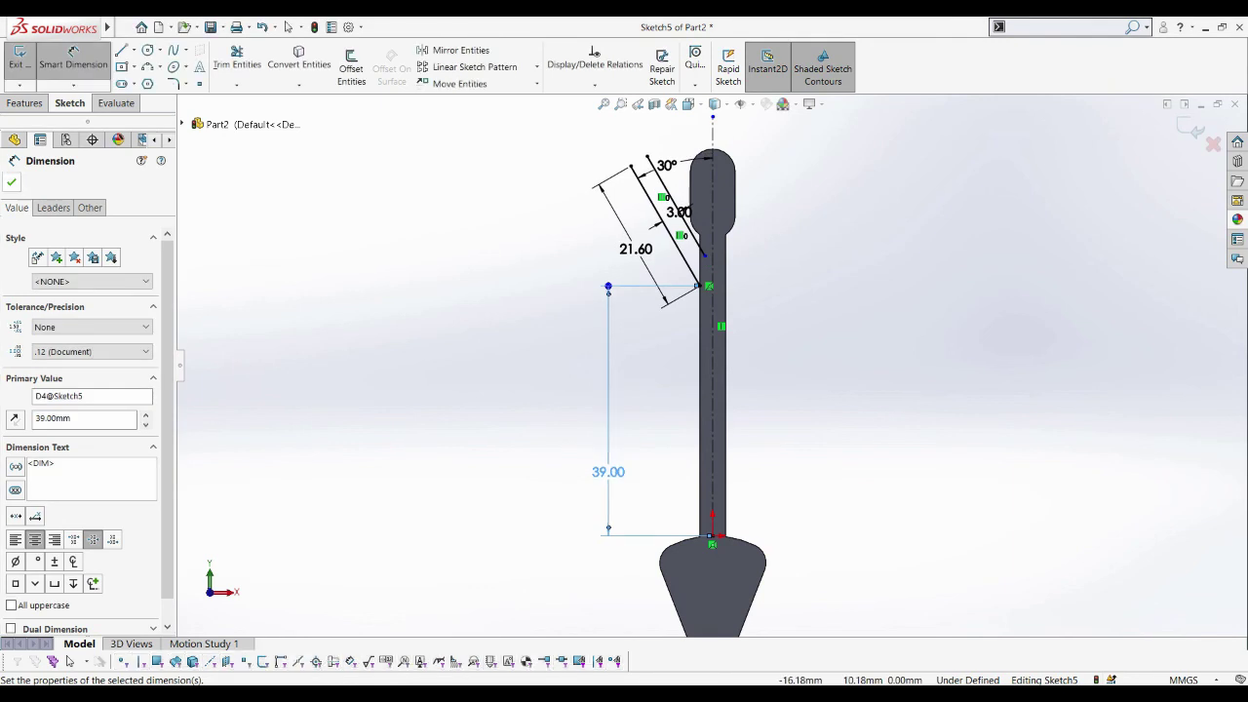
pyautogui.click(11, 182)
pyautogui.press('Escape')
pyautogui.scroll(-3, 698, 160)
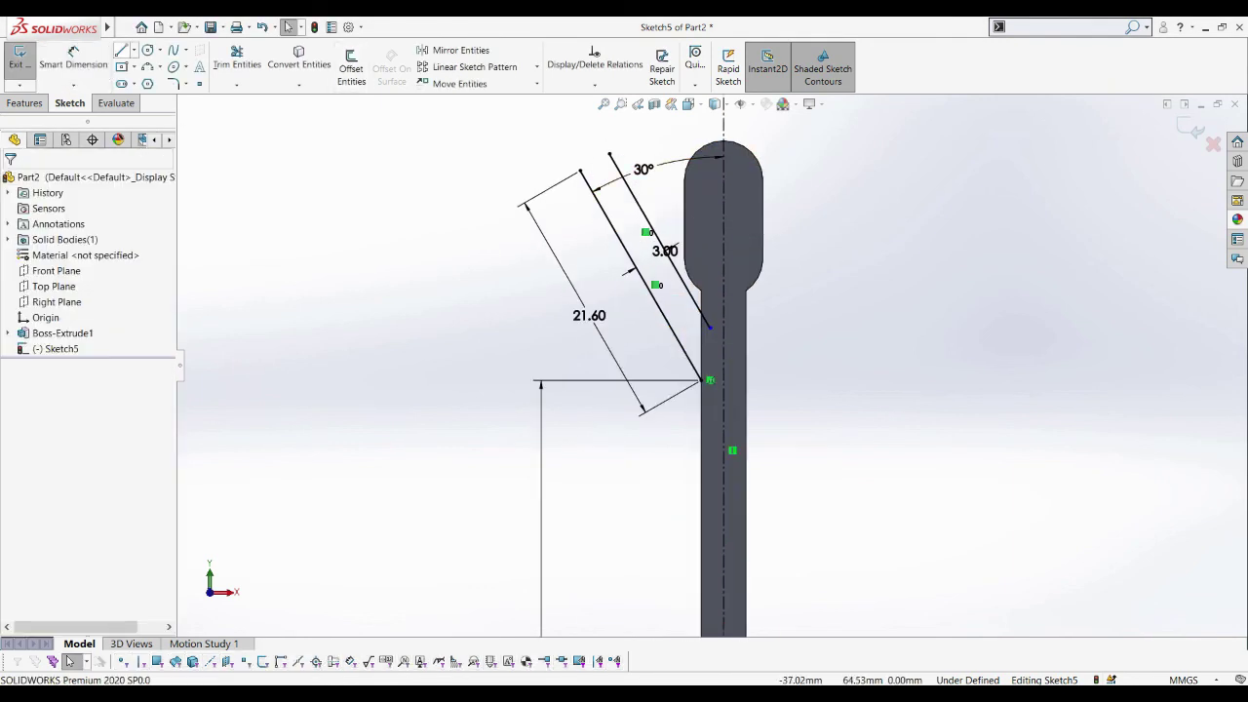
pyautogui.click(121, 50)
pyautogui.scroll(-1, 673, 97)
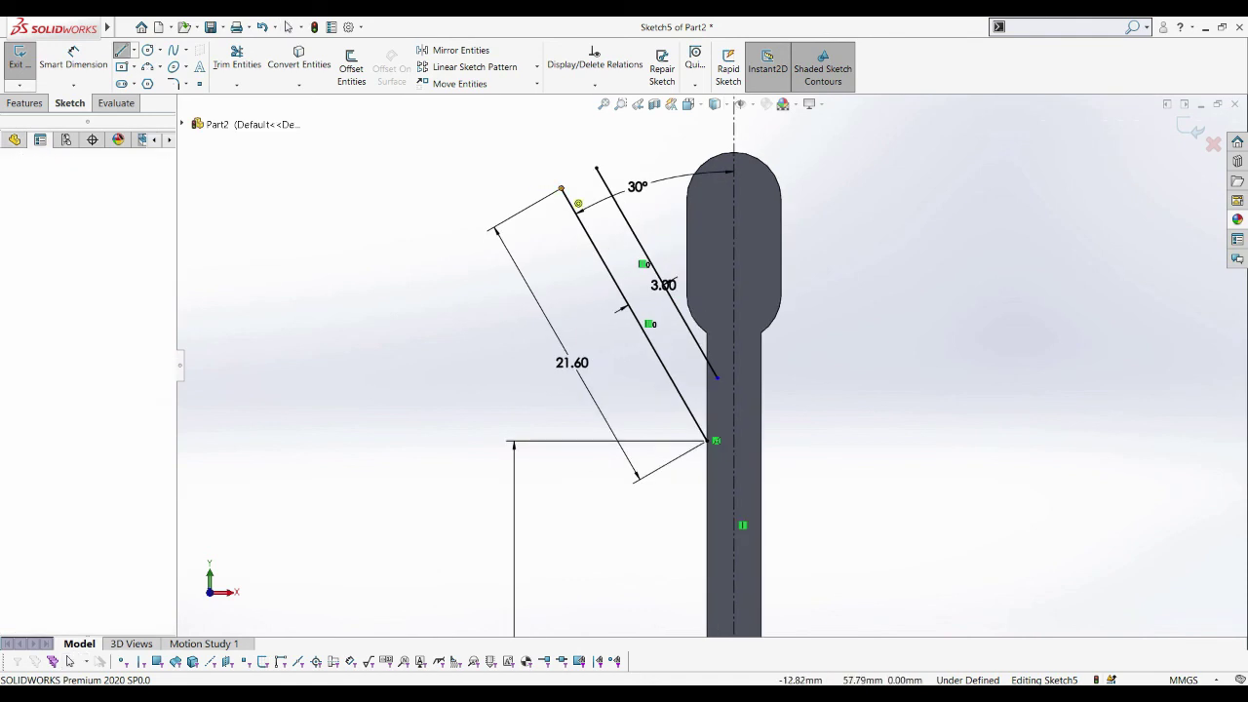
# Cap the arm's top end with a short line, abandoning a conflicting sketch fillet
pyautogui.click(560, 187)
pyautogui.click(597, 167)
pyautogui.press('Escape')
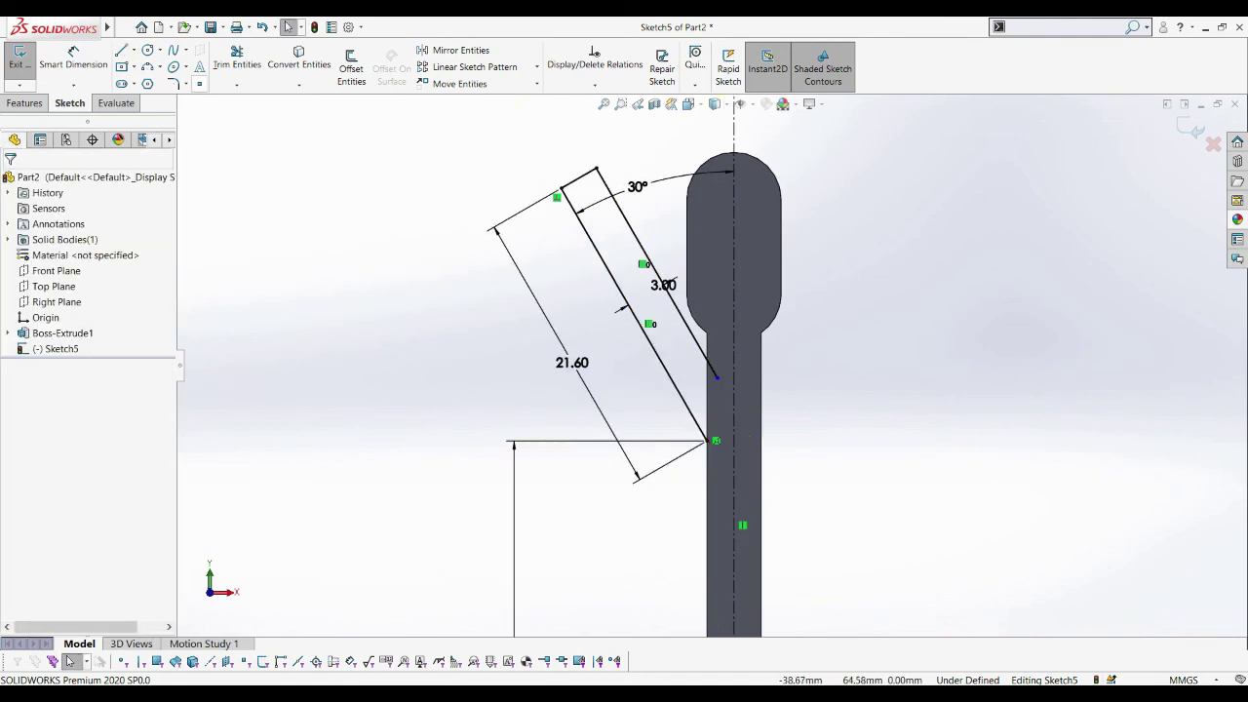
pyautogui.click(173, 84)
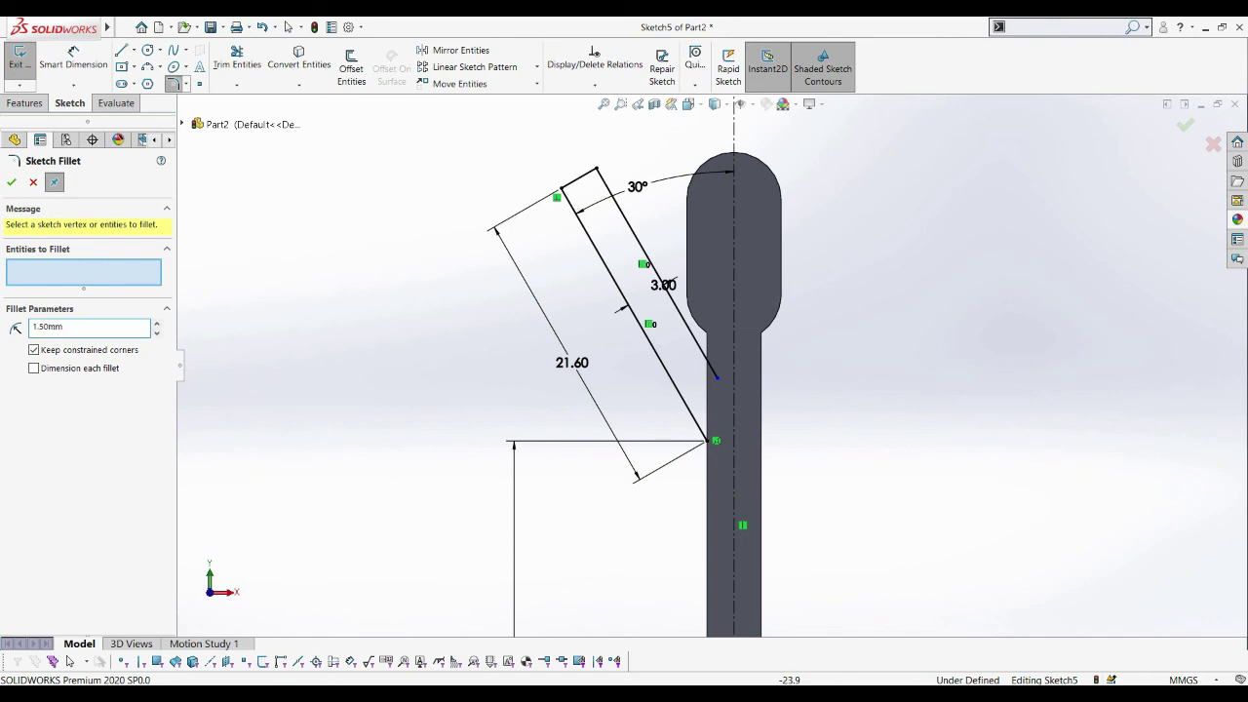
pyautogui.click(564, 186)
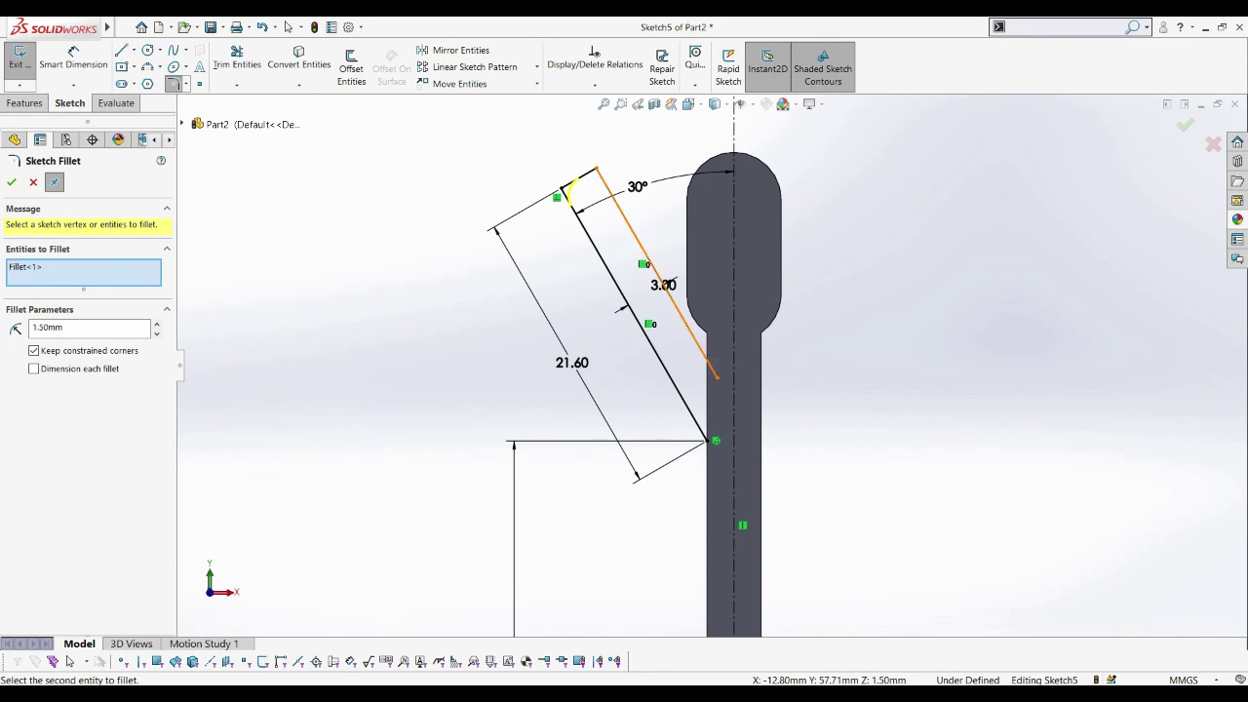
pyautogui.click(666, 285)
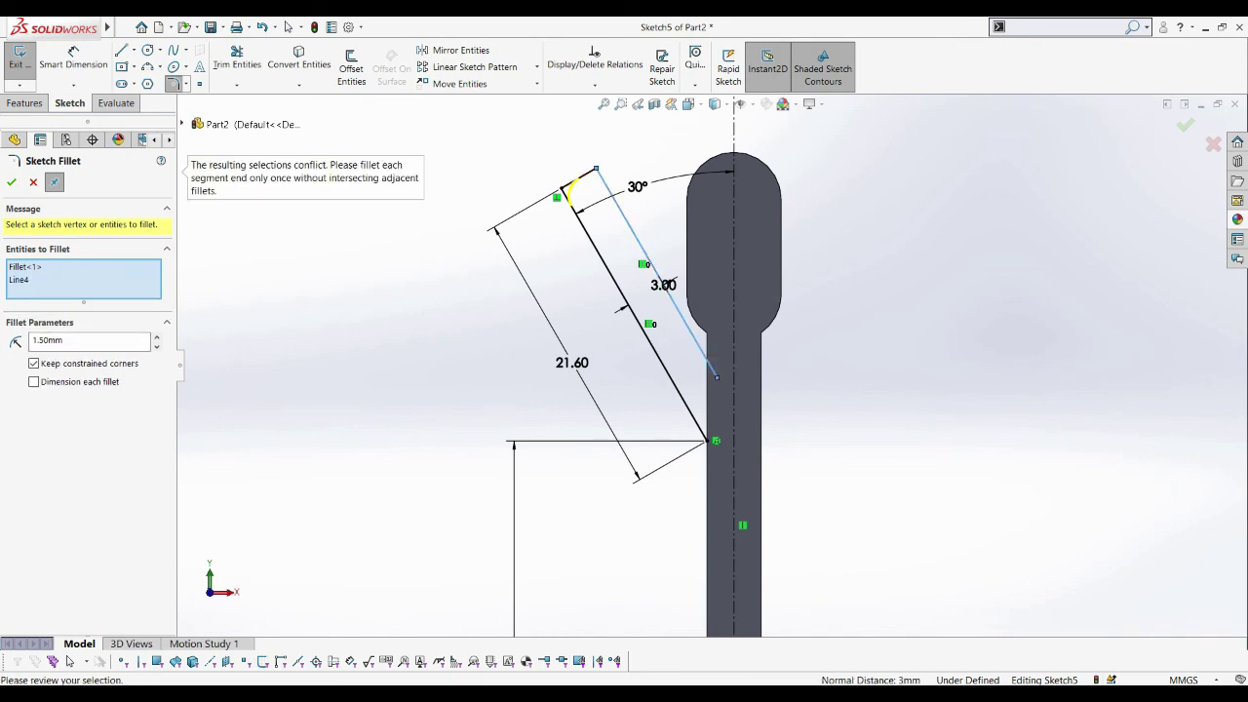
pyautogui.press('Escape')
pyautogui.scroll(-3, 606, 153)
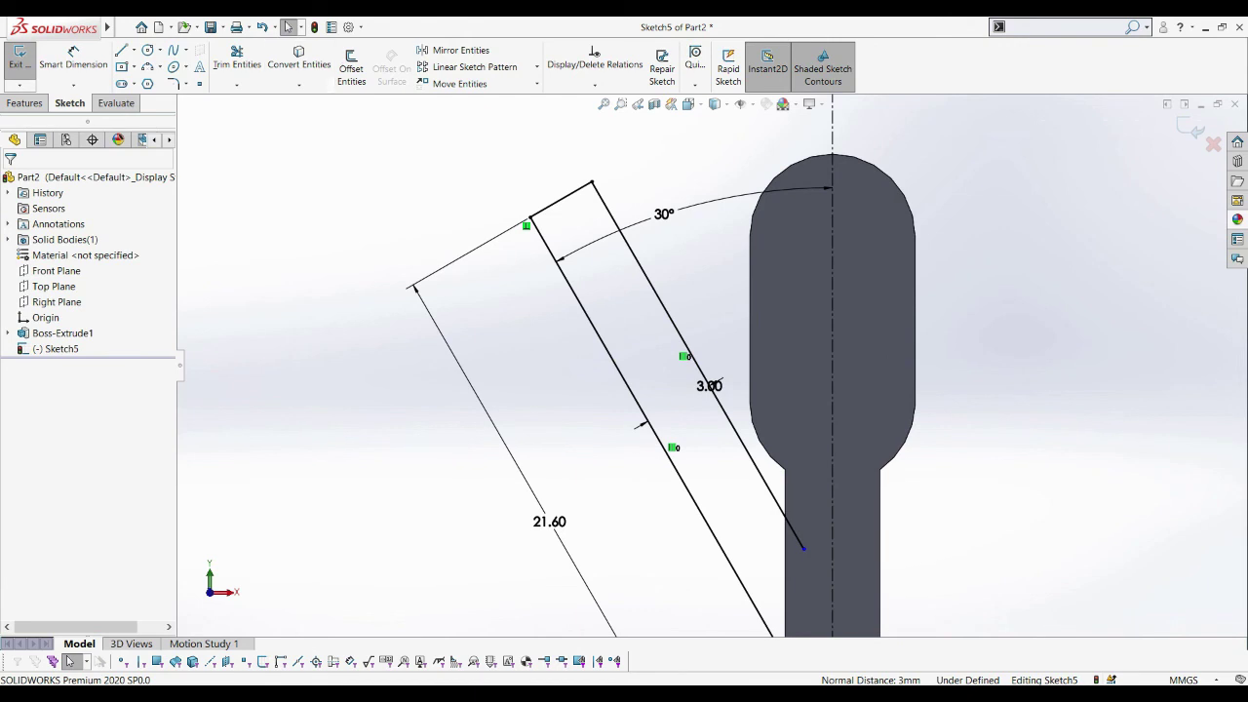
# Attempt a 1.50 mm offset of the arm's top edge, then cancel it
pyautogui.click(351, 67)
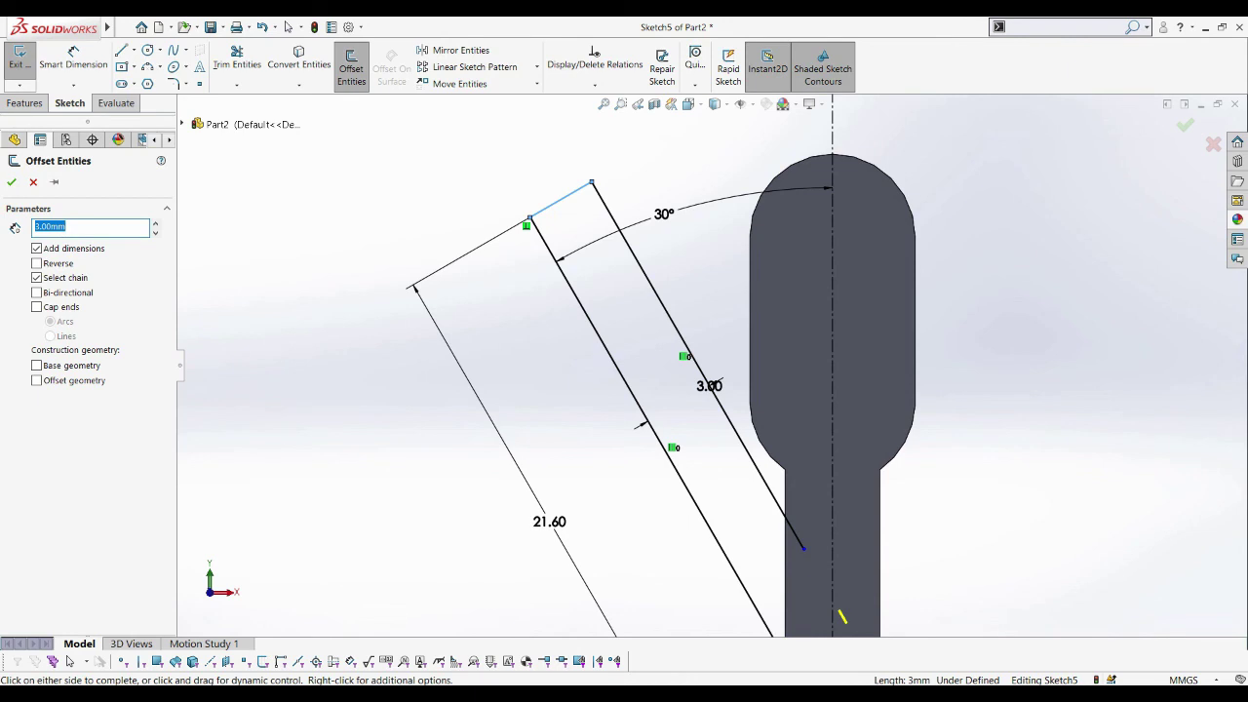
pyautogui.write('1.5')
pyautogui.press('Return')
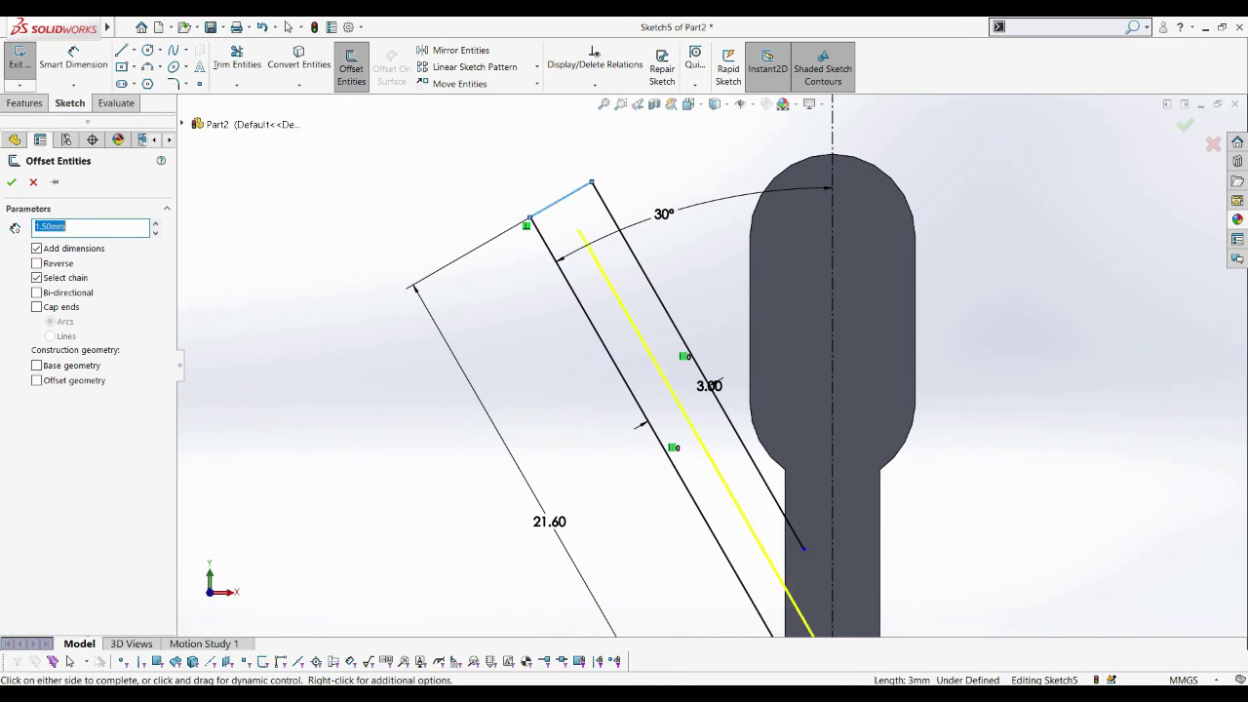
pyautogui.scroll(2, 717, 384)
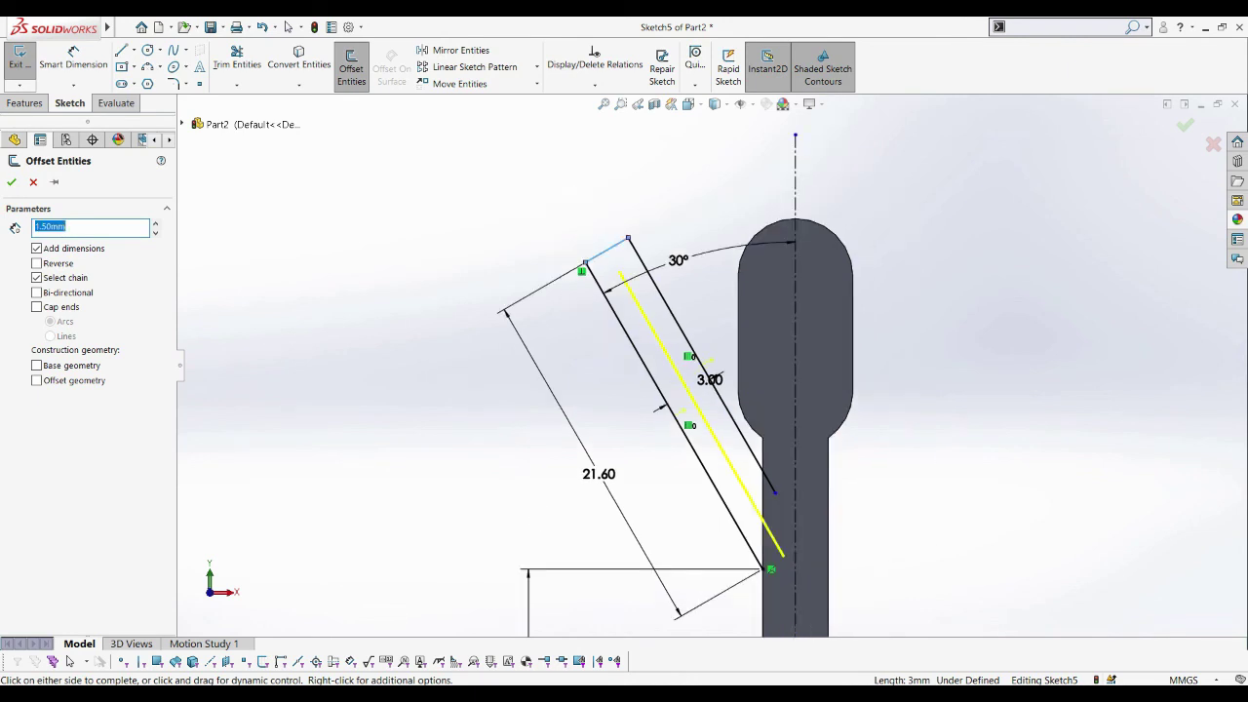
pyautogui.scroll(-3, 583, 230)
pyautogui.press('Escape')
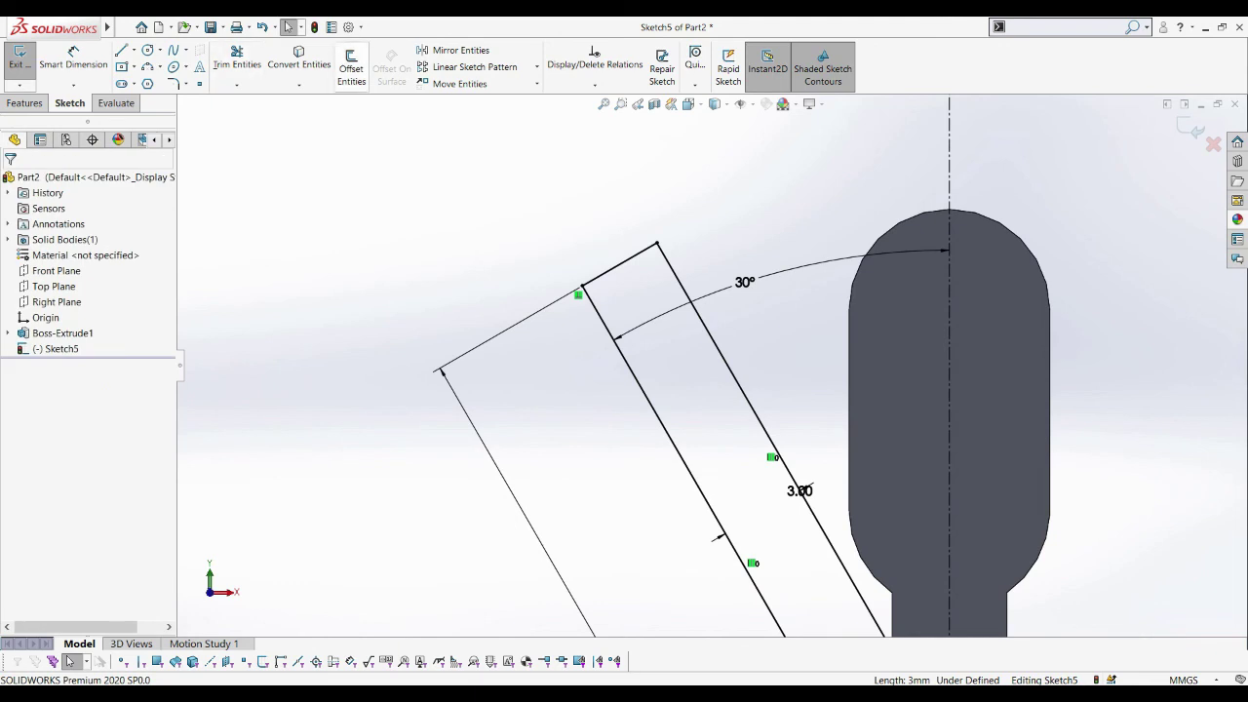
pyautogui.press('Return')
pyautogui.click(620, 265)
pyautogui.scroll(3, 712, 362)
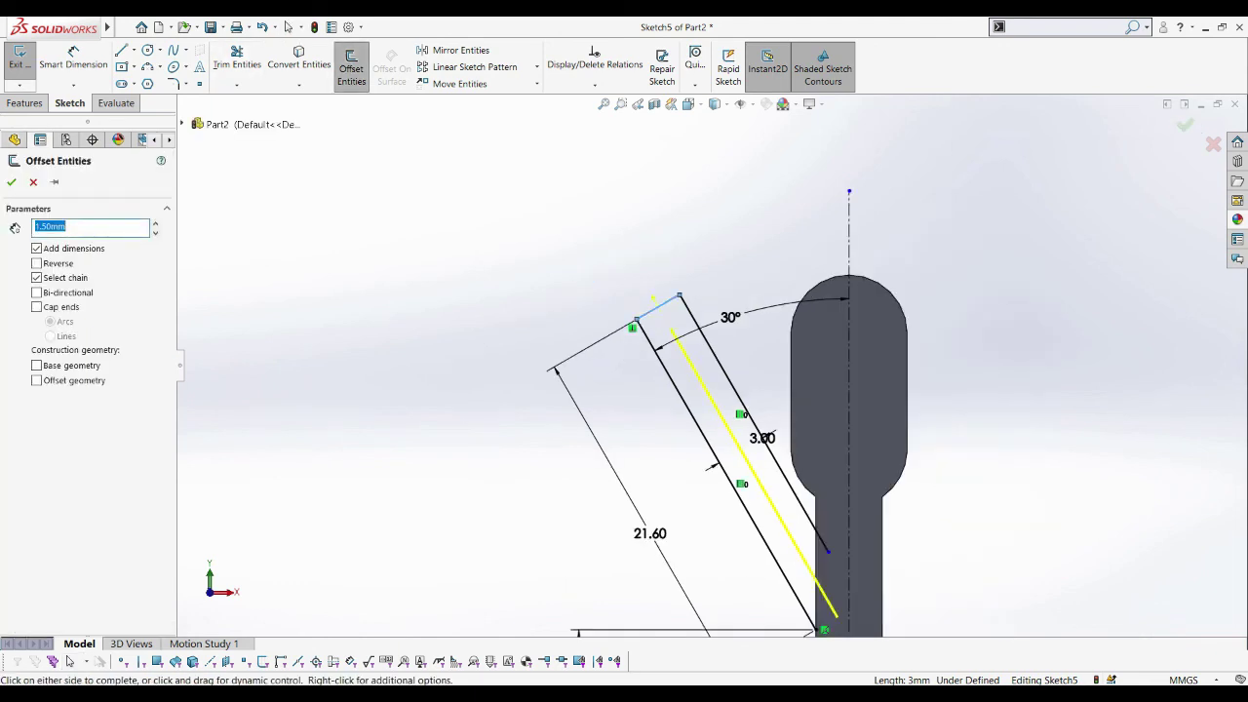
pyautogui.press('Escape')
pyautogui.scroll(-3, 534, 325)
# Draw a slanted line across the arm, then delete it along with its 1.39° angle dimension
pyautogui.click(121, 50)
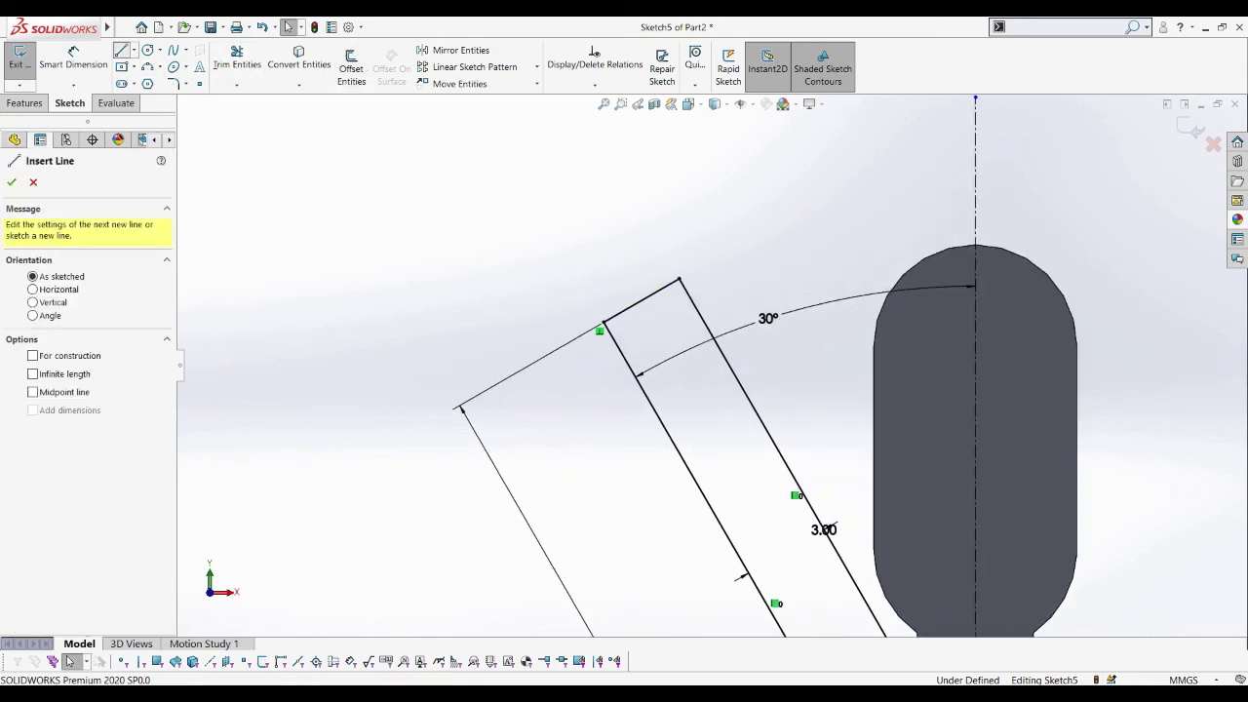
pyautogui.click(604, 370)
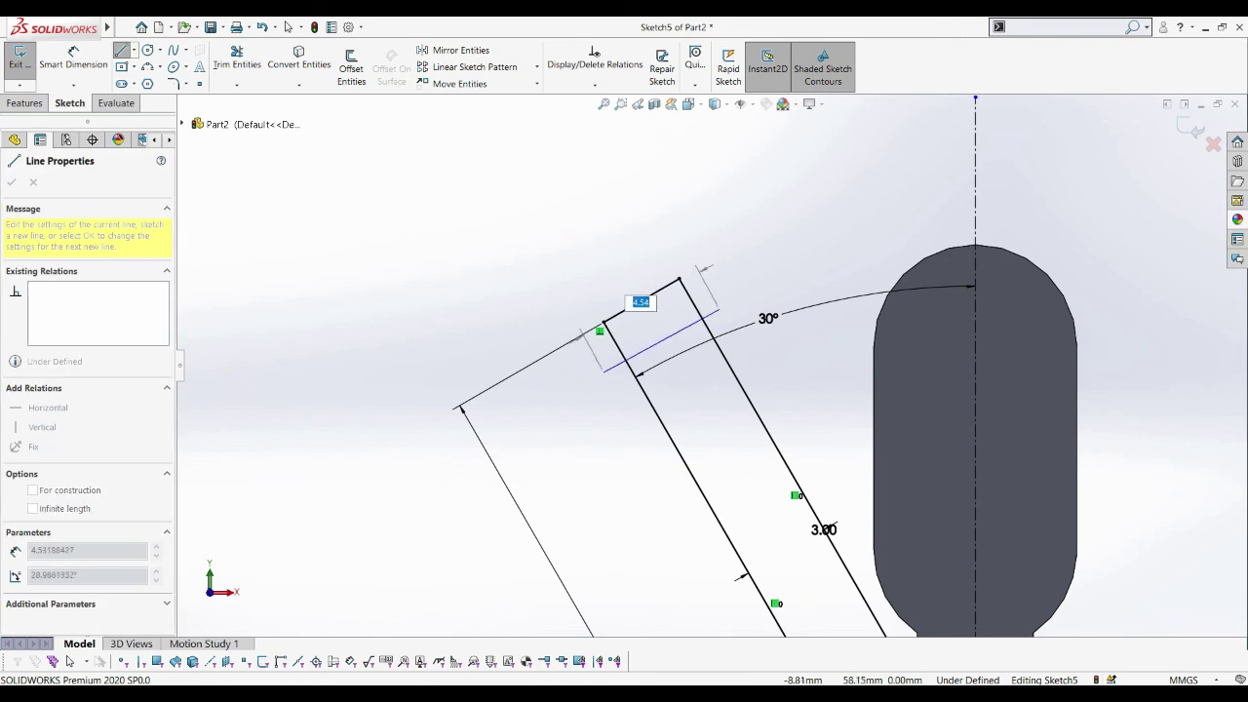
pyautogui.click(720, 303)
pyautogui.press('Escape')
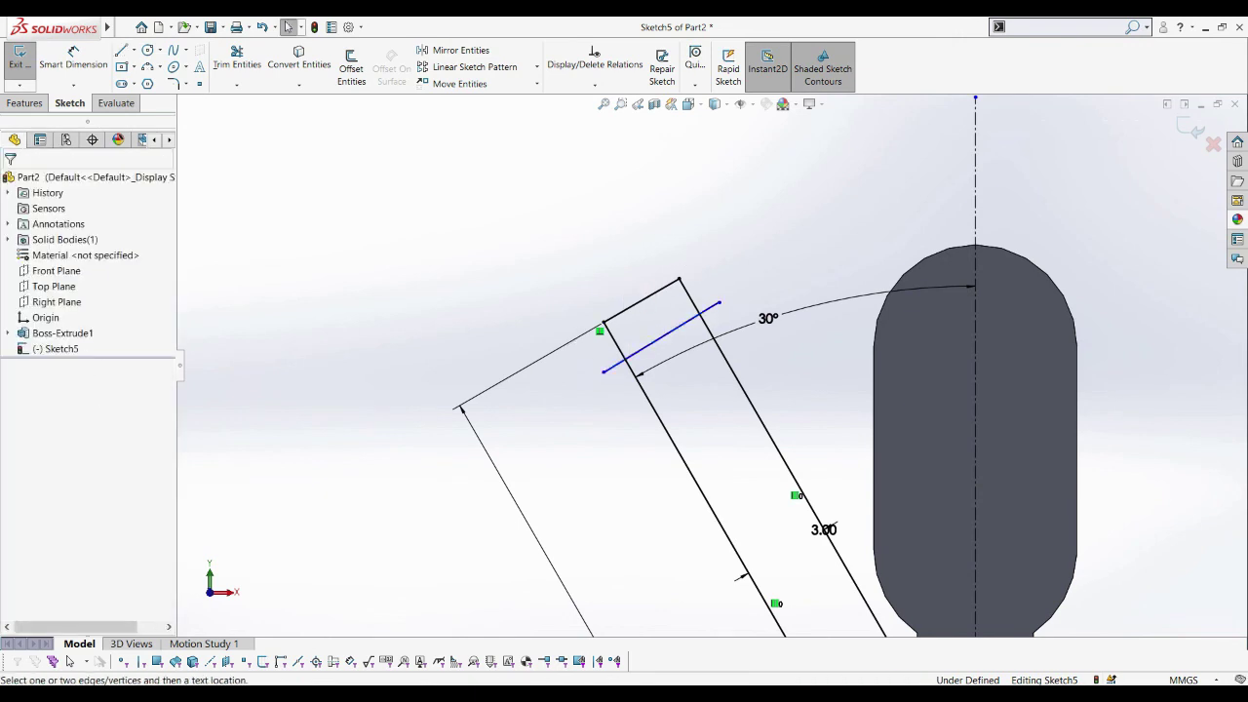
pyautogui.click(74, 59)
pyautogui.click(644, 300)
pyautogui.click(697, 316)
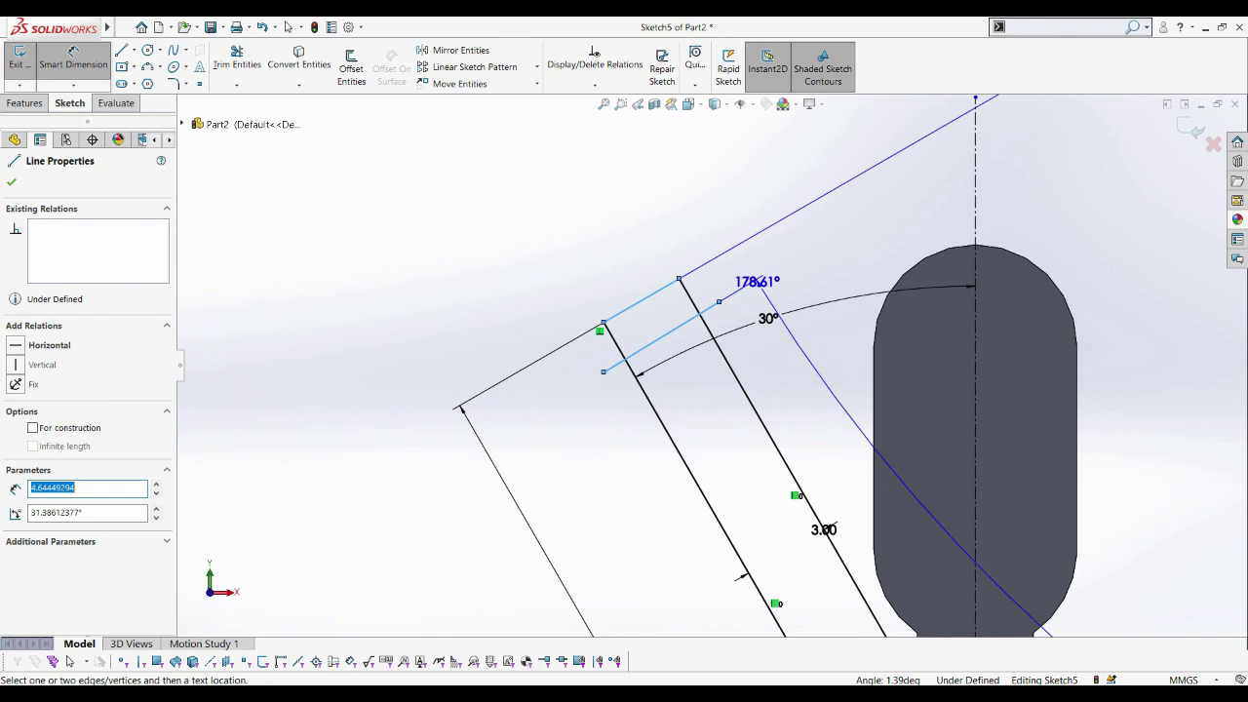
pyautogui.click(739, 278)
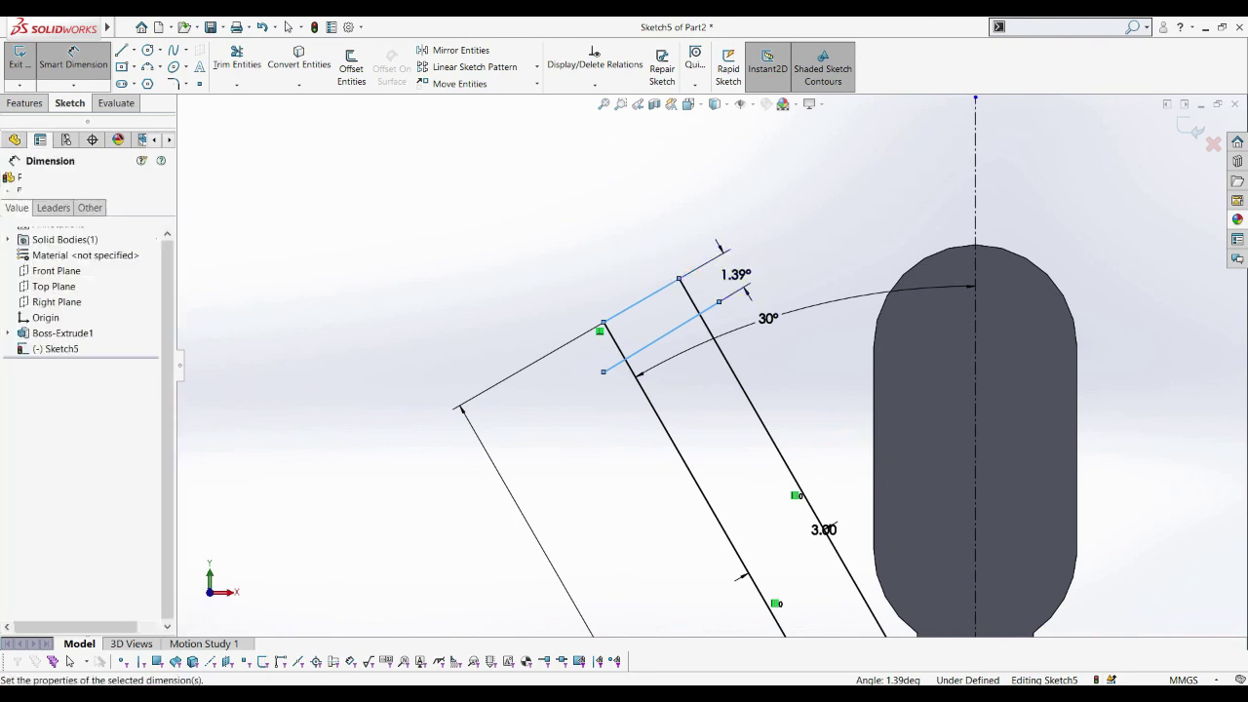
pyautogui.press('Return')
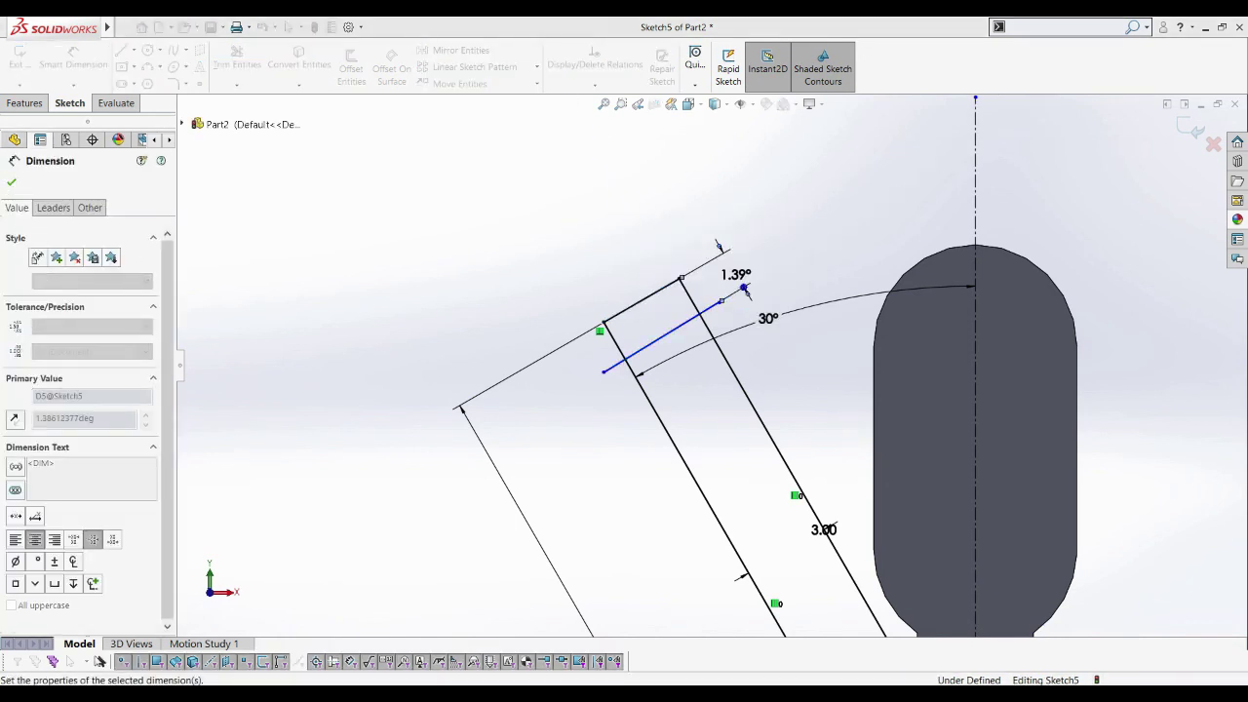
pyautogui.press('Escape')
pyautogui.click(707, 310)
pyautogui.press('Delete')
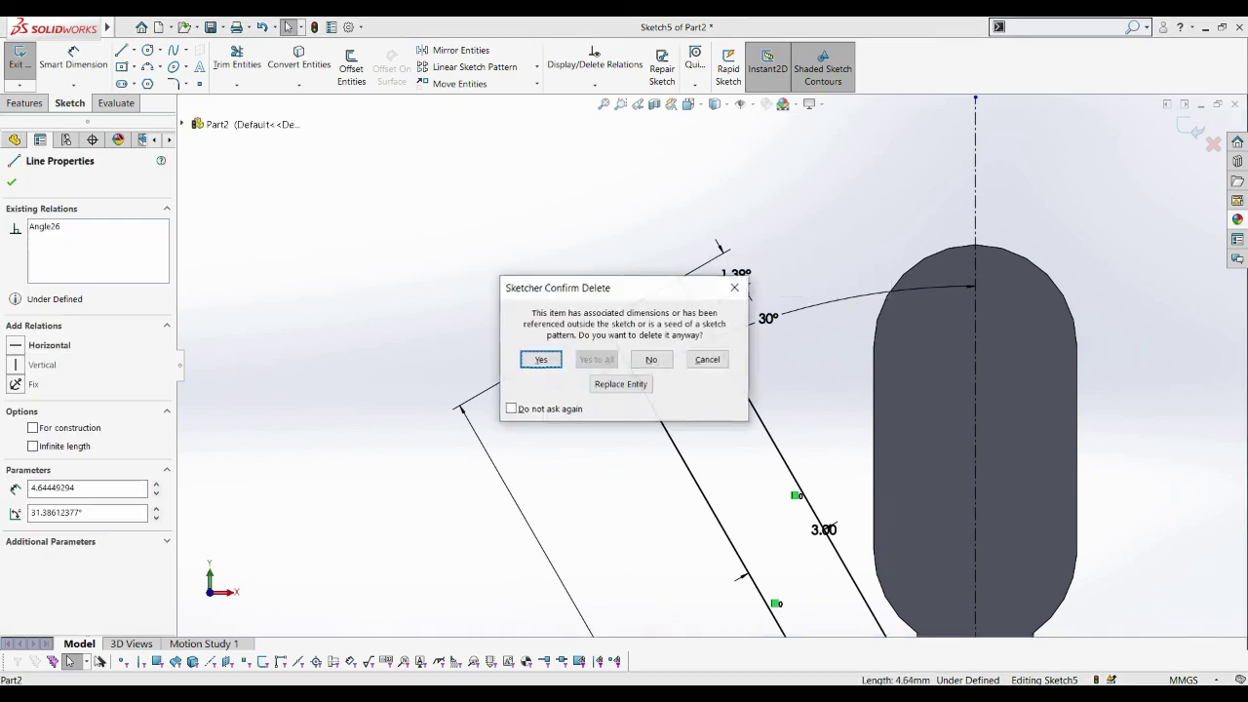
pyautogui.click(541, 359)
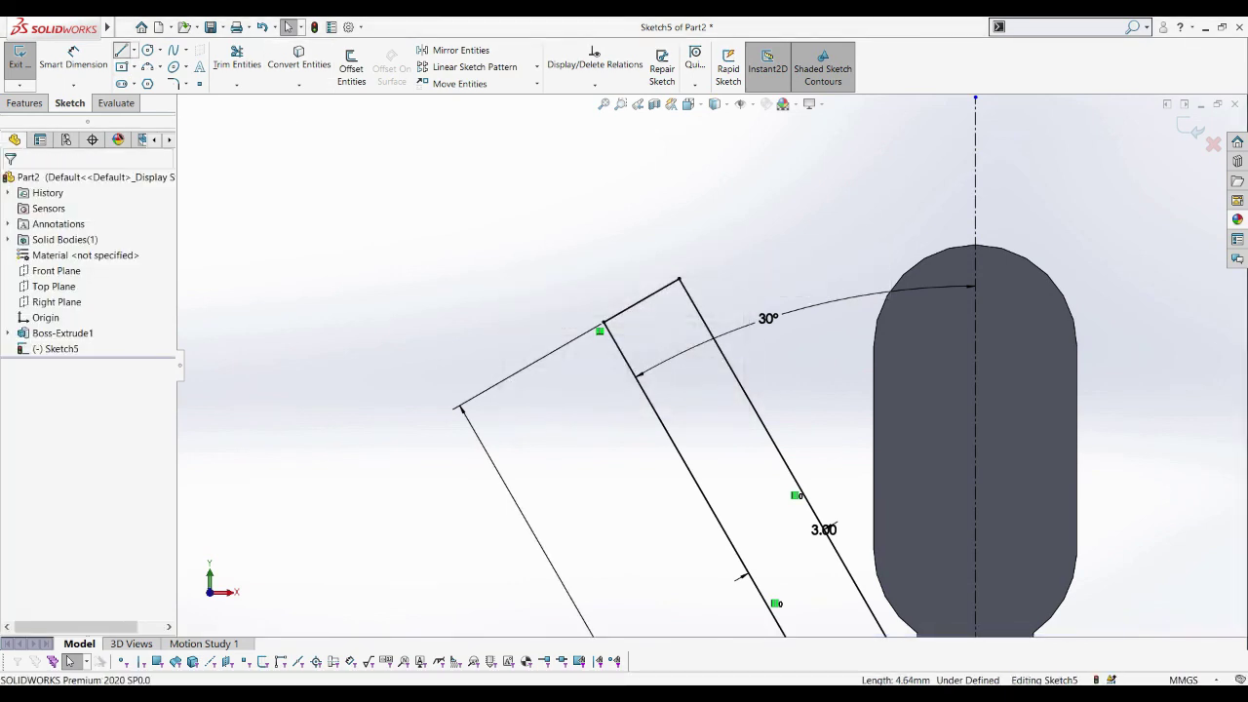
# Draw a new line across the arm's top and make it parallel to the top edge
pyautogui.click(121, 49)
pyautogui.click(604, 321)
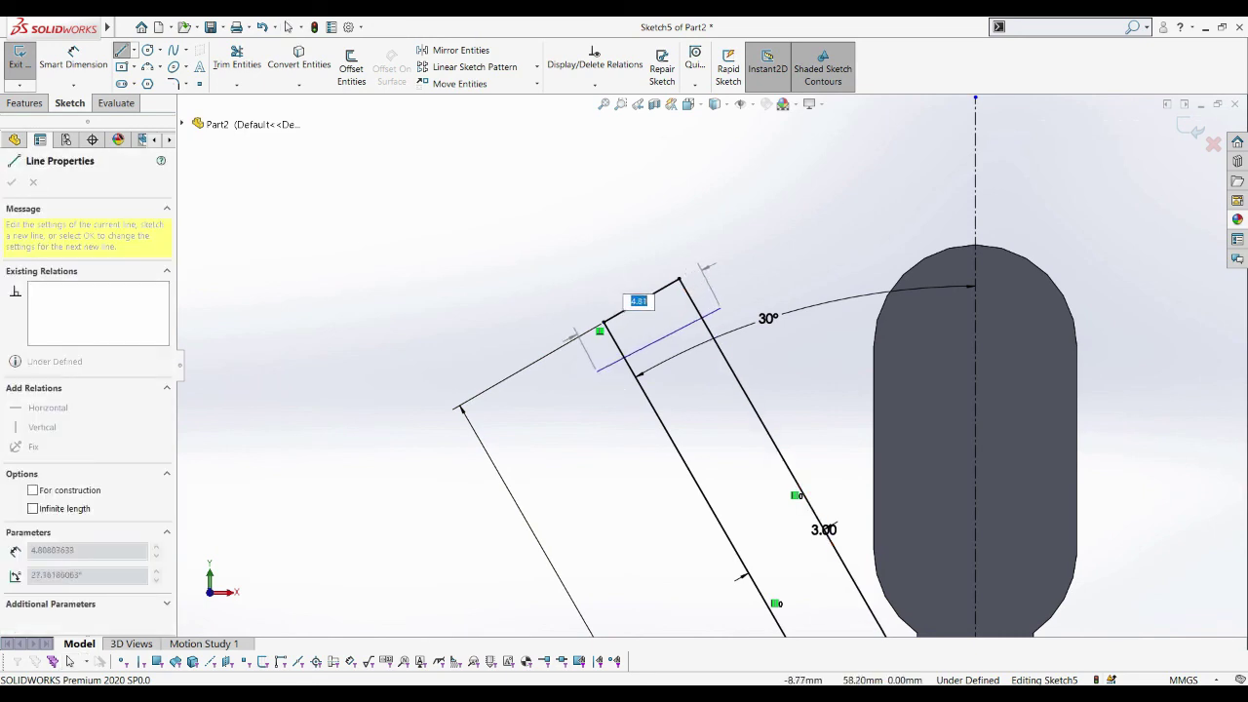
pyautogui.click(723, 294)
pyautogui.press('Escape')
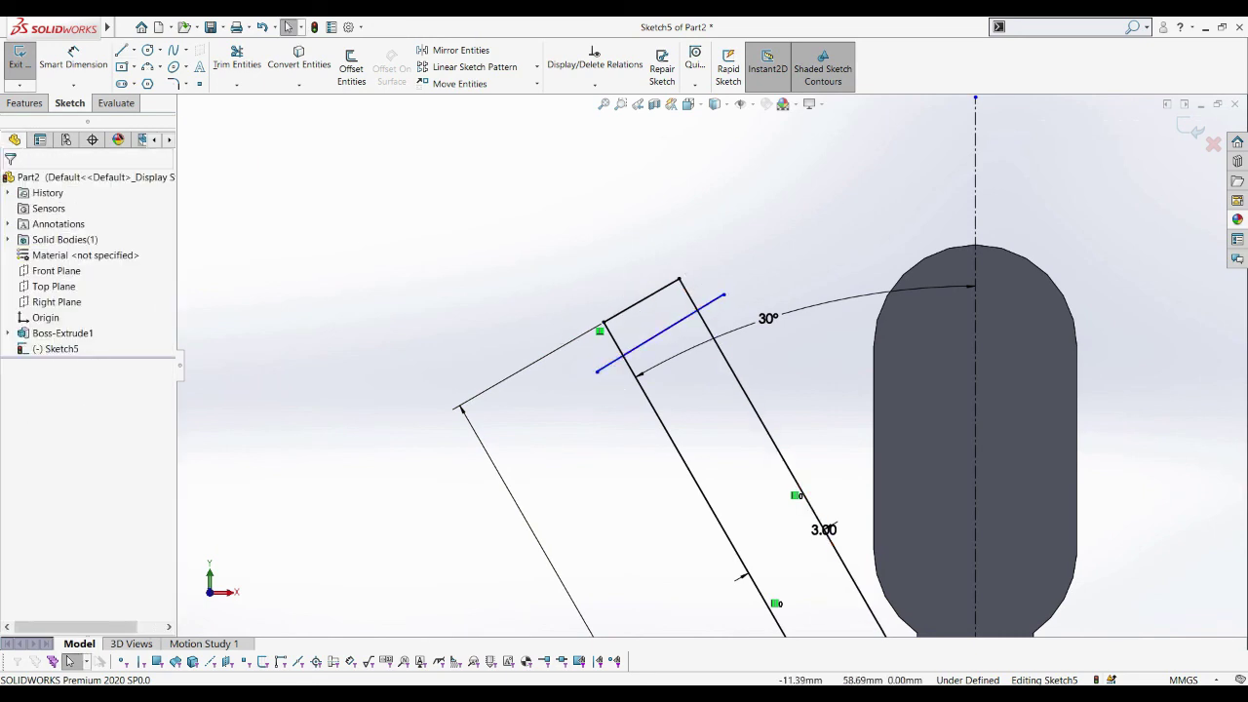
pyautogui.click(641, 300)
pyautogui.keyDown('ctrl'); pyautogui.click(662, 333); pyautogui.keyUp('ctrl')
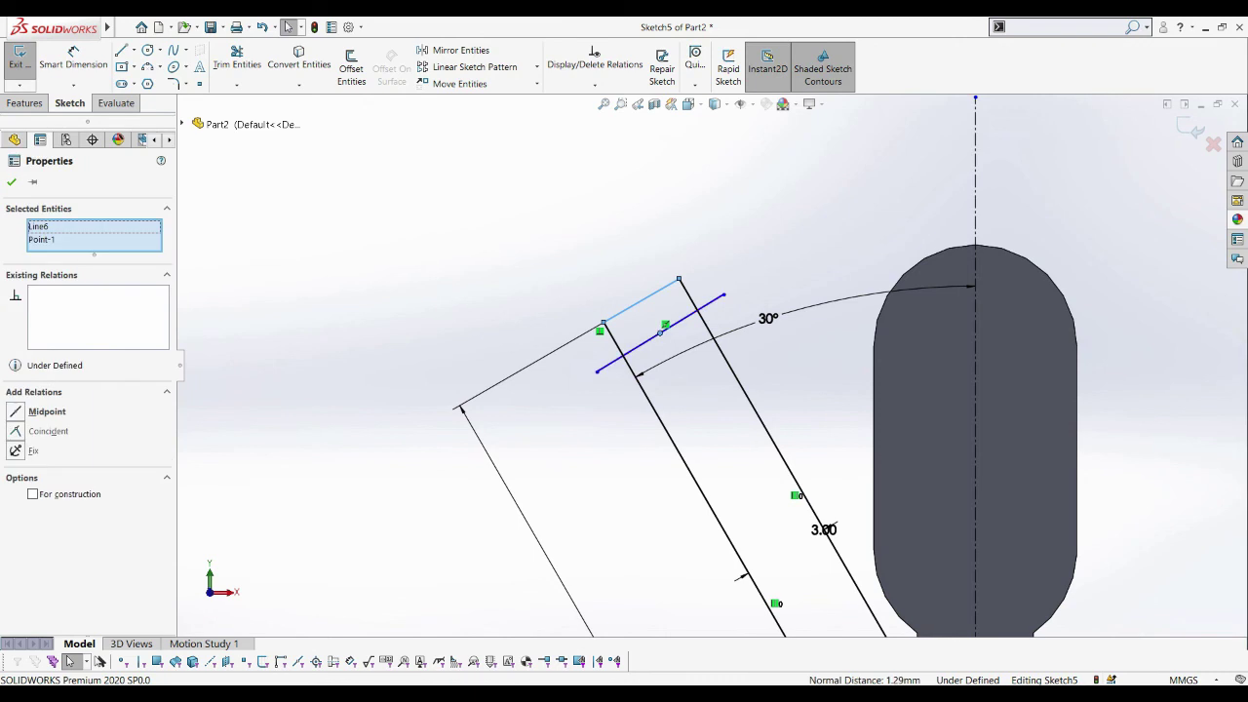
pyautogui.press('Escape')
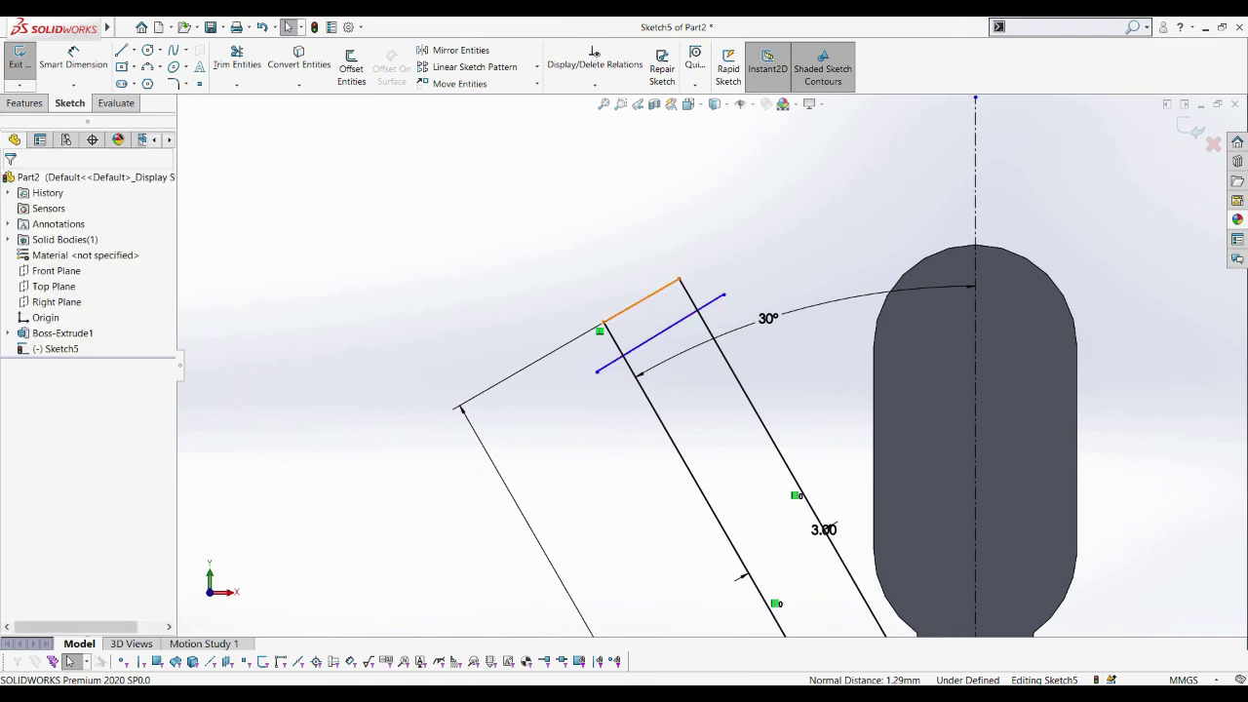
pyautogui.click(642, 301)
pyautogui.keyDown('ctrl'); pyautogui.click(660, 333); pyautogui.keyUp('ctrl')
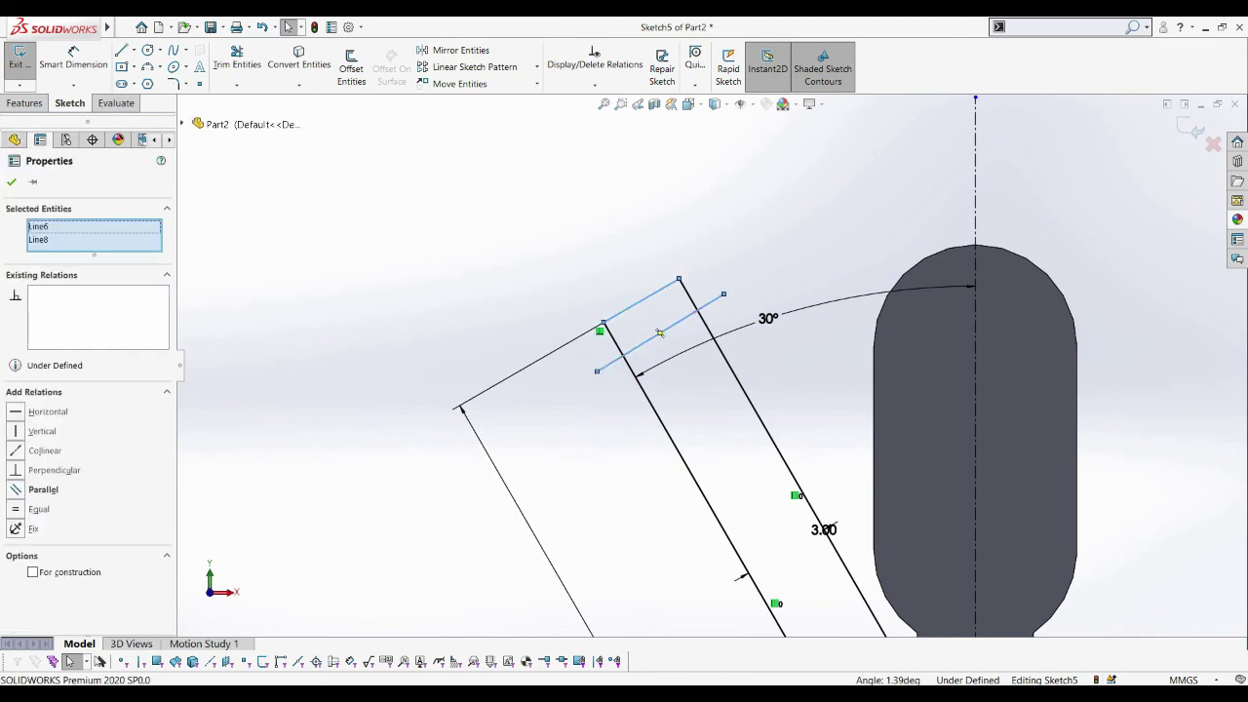
pyautogui.click(43, 489)
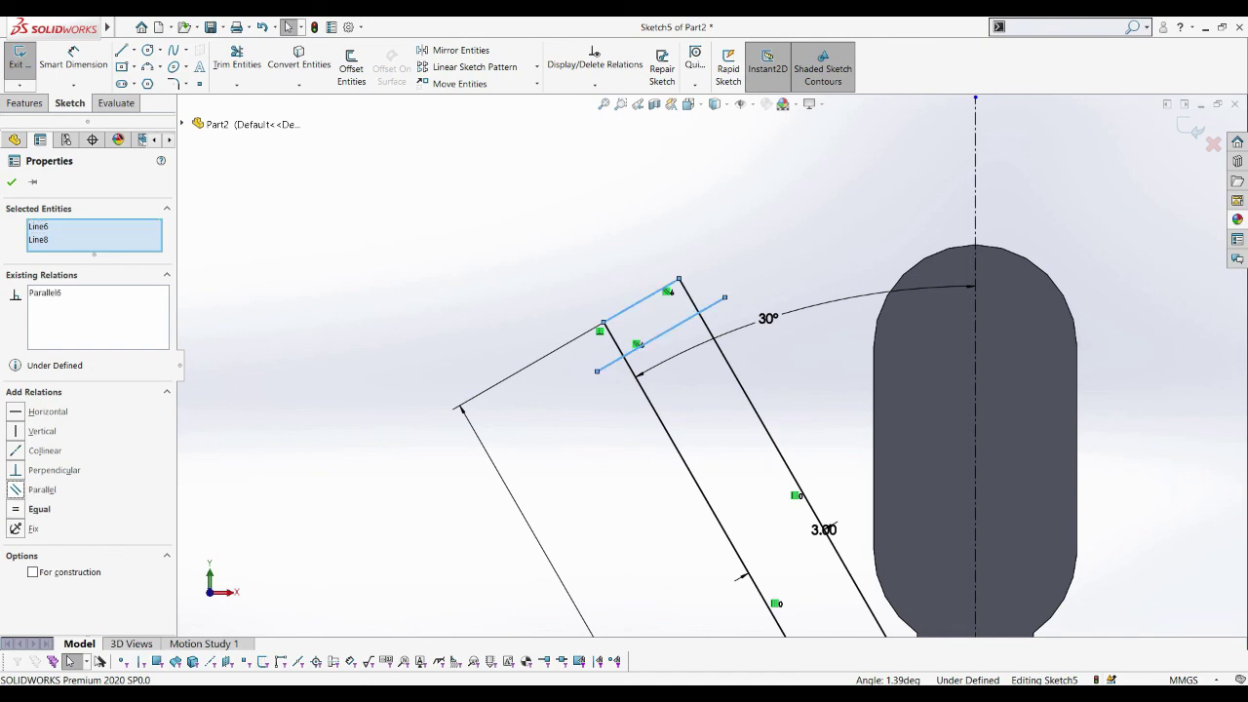
pyautogui.press('Escape')
# Dimension the new line 1.50 mm from the arm's top edge
pyautogui.moveTo(541, 245); pyautogui.dragTo(540, 187, button='right')
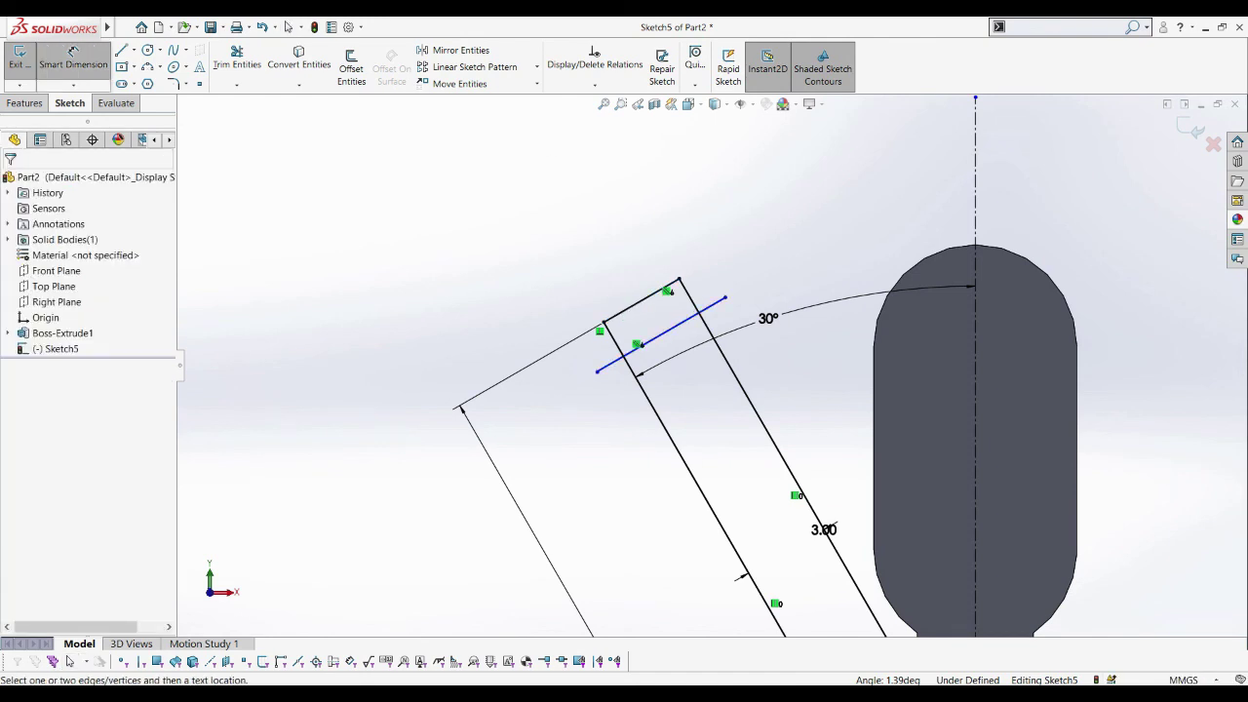
pyautogui.click(683, 320)
pyautogui.click(644, 300)
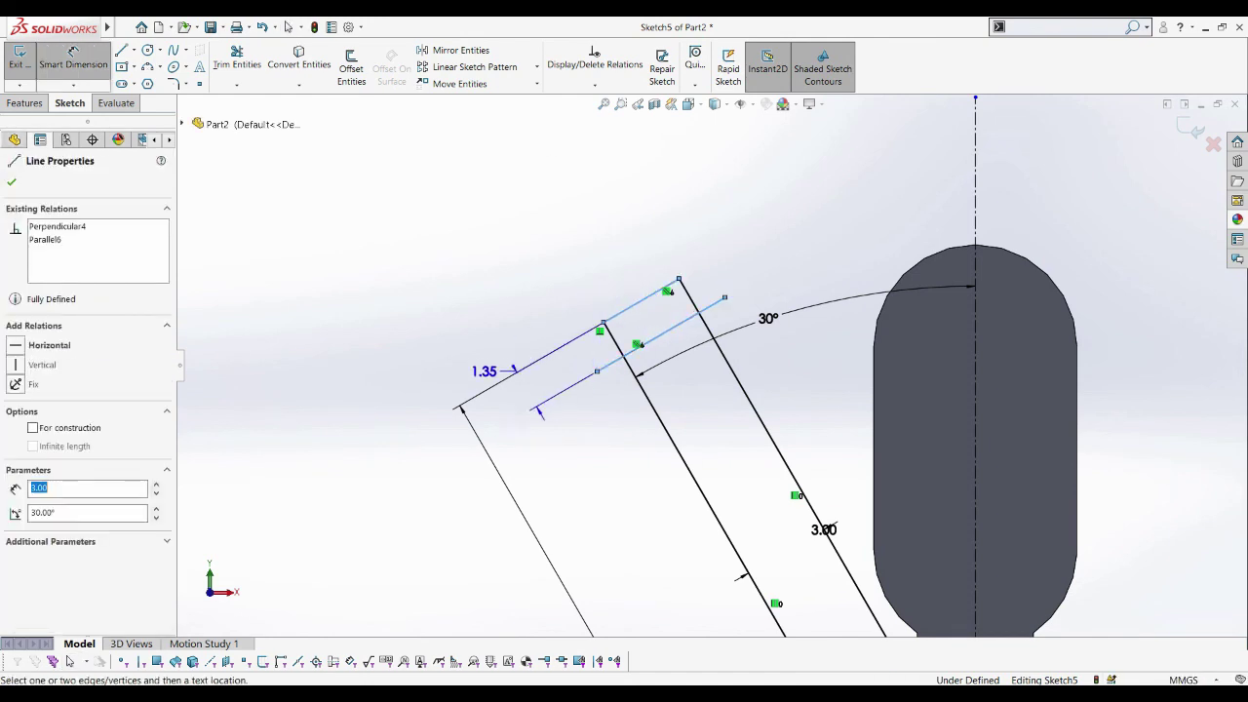
pyautogui.click(517, 390)
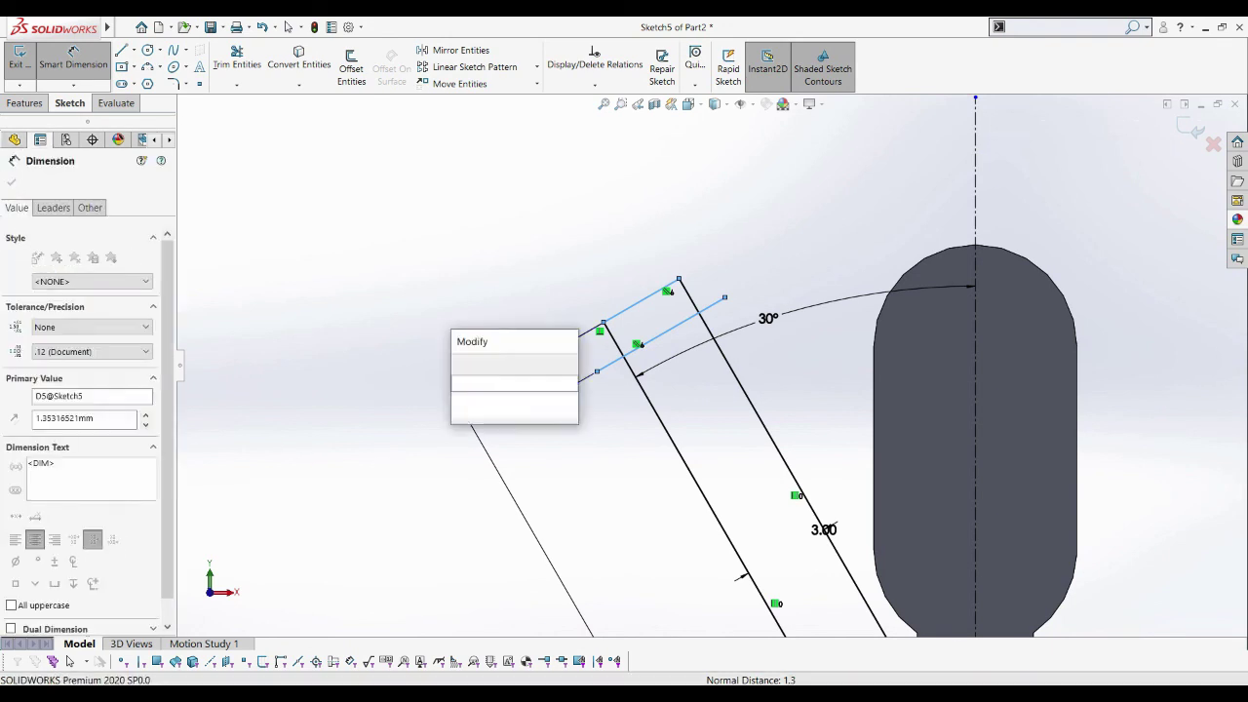
pyautogui.write('1.')
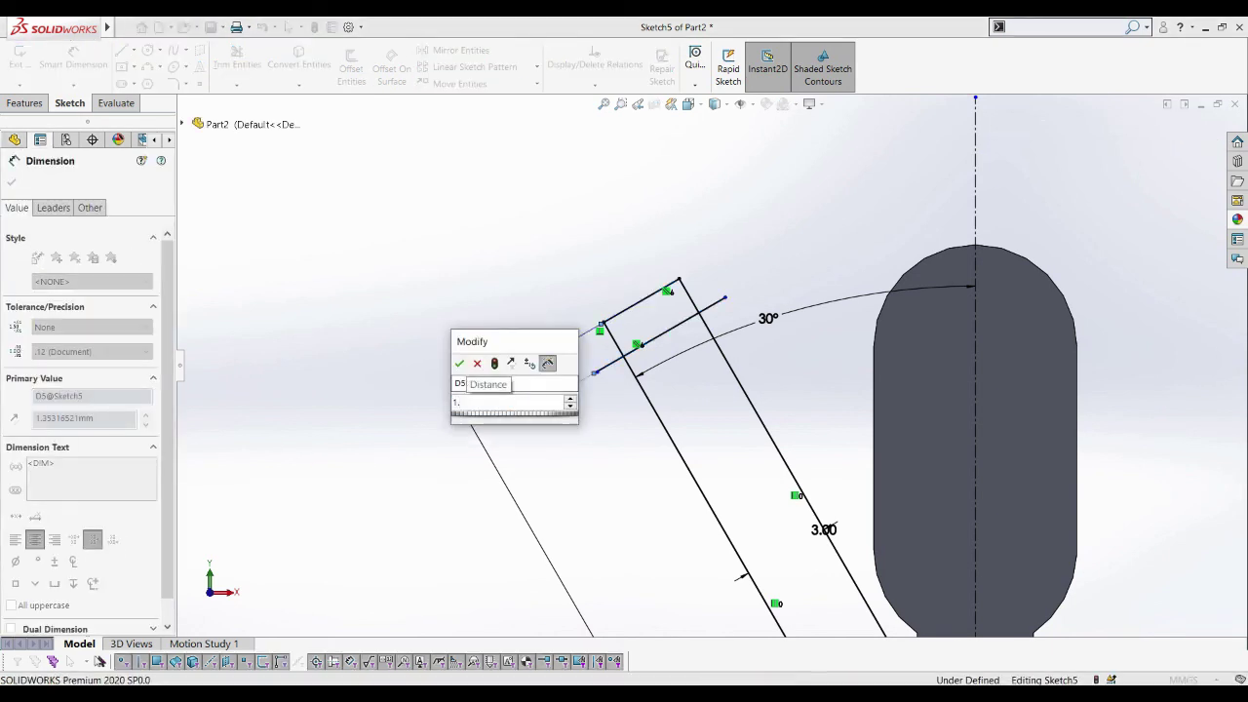
pyautogui.write('5')
pyautogui.press('Return')
pyautogui.press('Escape')
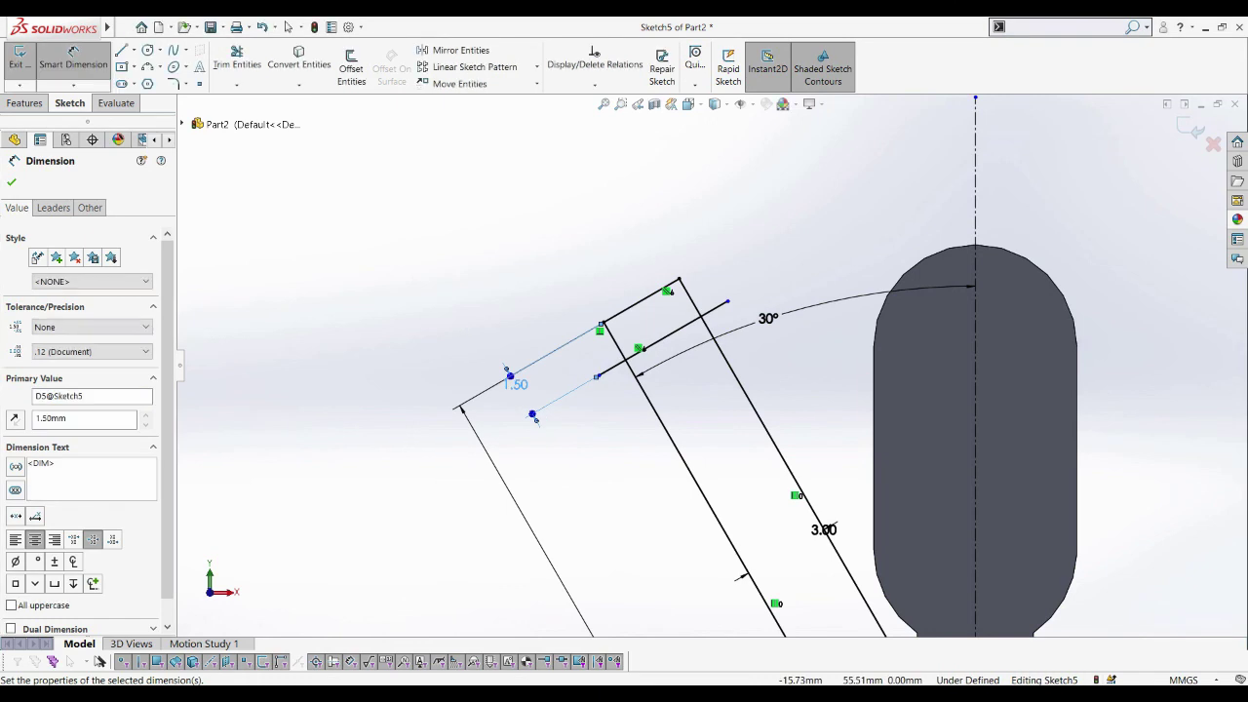
# Trim away the leftover stub and place a circle at the end of the angled slot
pyautogui.click(237, 59)
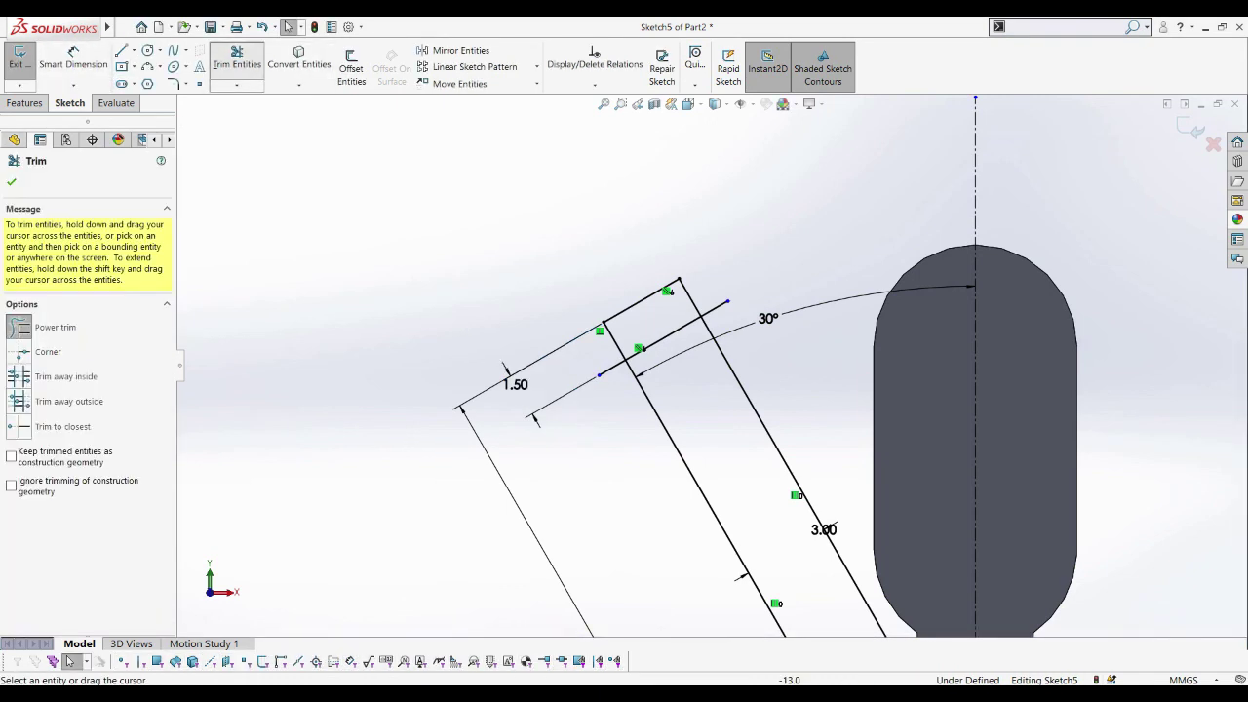
pyautogui.click(606, 377)
pyautogui.press('Escape')
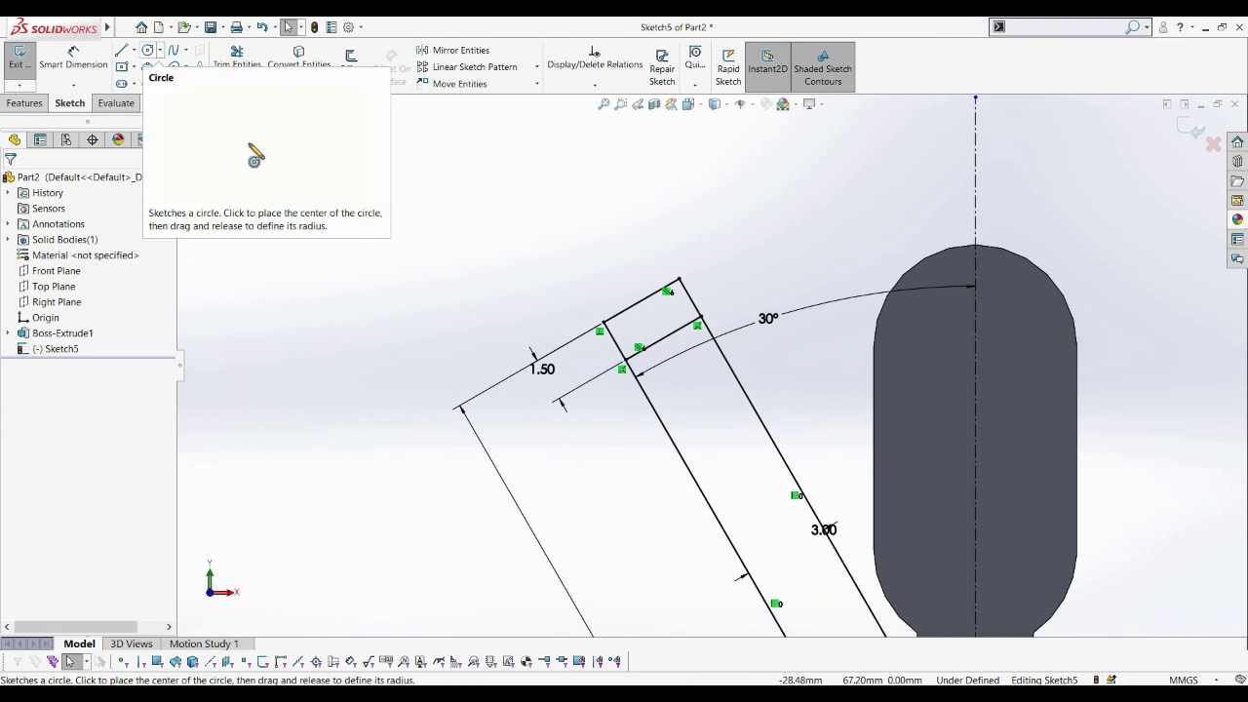
pyautogui.click(147, 50)
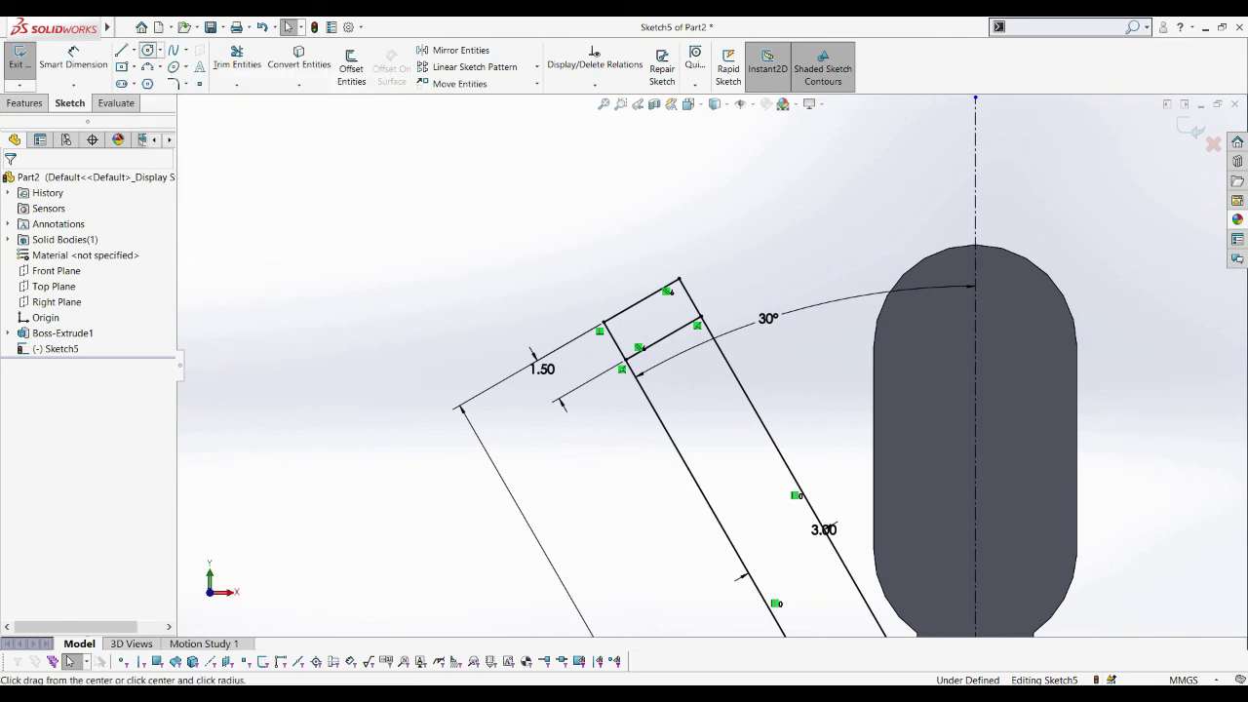
pyautogui.click(663, 338)
pyautogui.click(704, 325)
pyautogui.press('Escape')
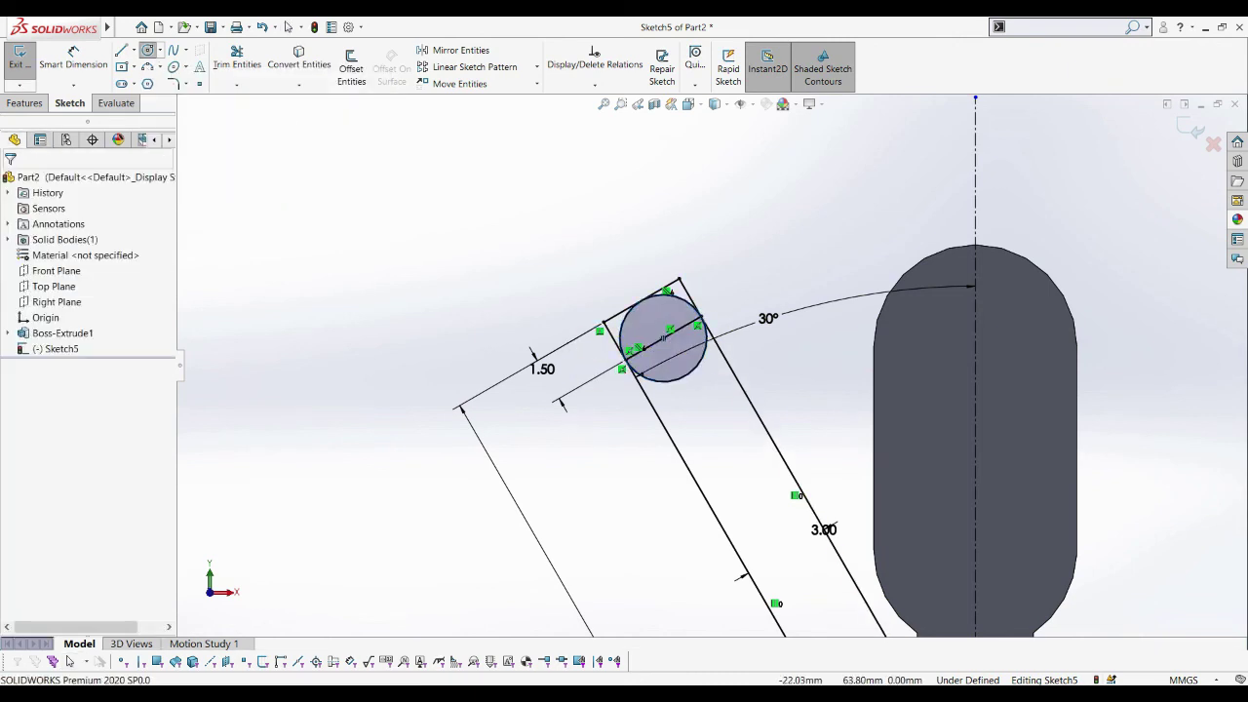
# Try trimming the line segment that lies inside the new circle
pyautogui.click(237, 61)
pyautogui.scroll(-3, 628, 335)
pyautogui.moveTo(583, 353); pyautogui.dragTo(591, 298)
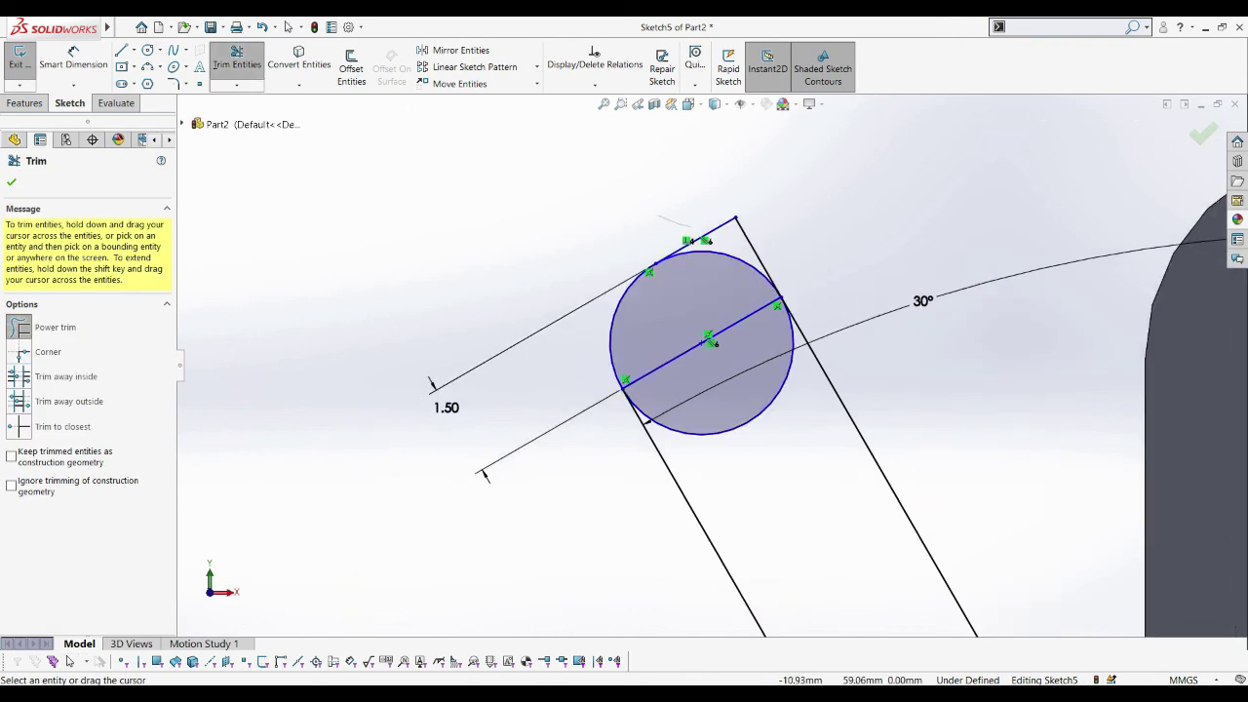
pyautogui.scroll(-3, 622, 325)
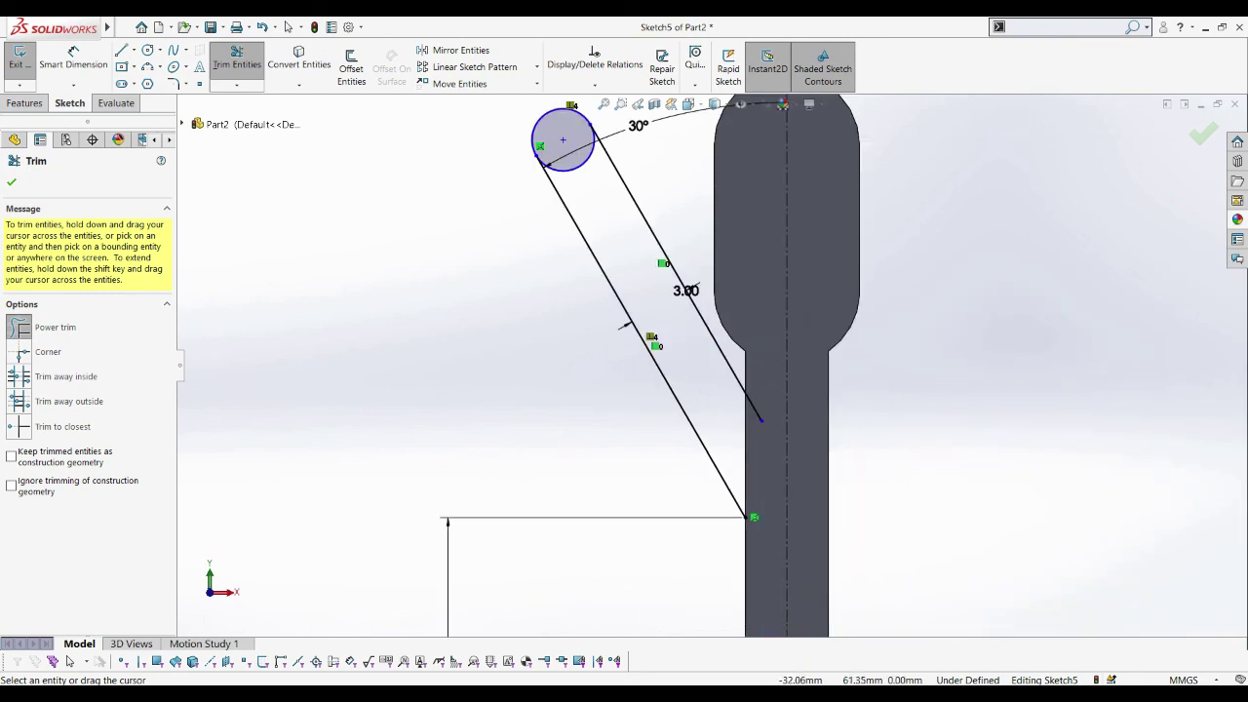
pyautogui.press('Escape')
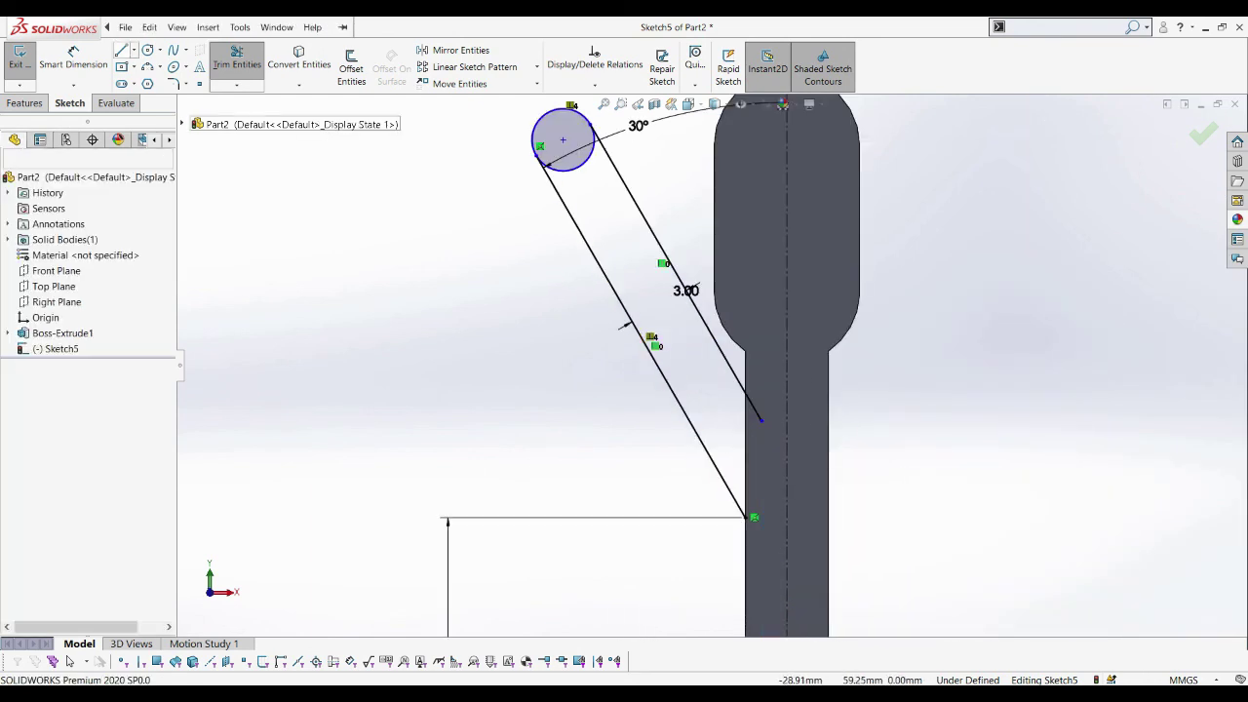
# Draw a line up the stem edge from the arm's lower endpoint and trim its overhang
pyautogui.press('l')
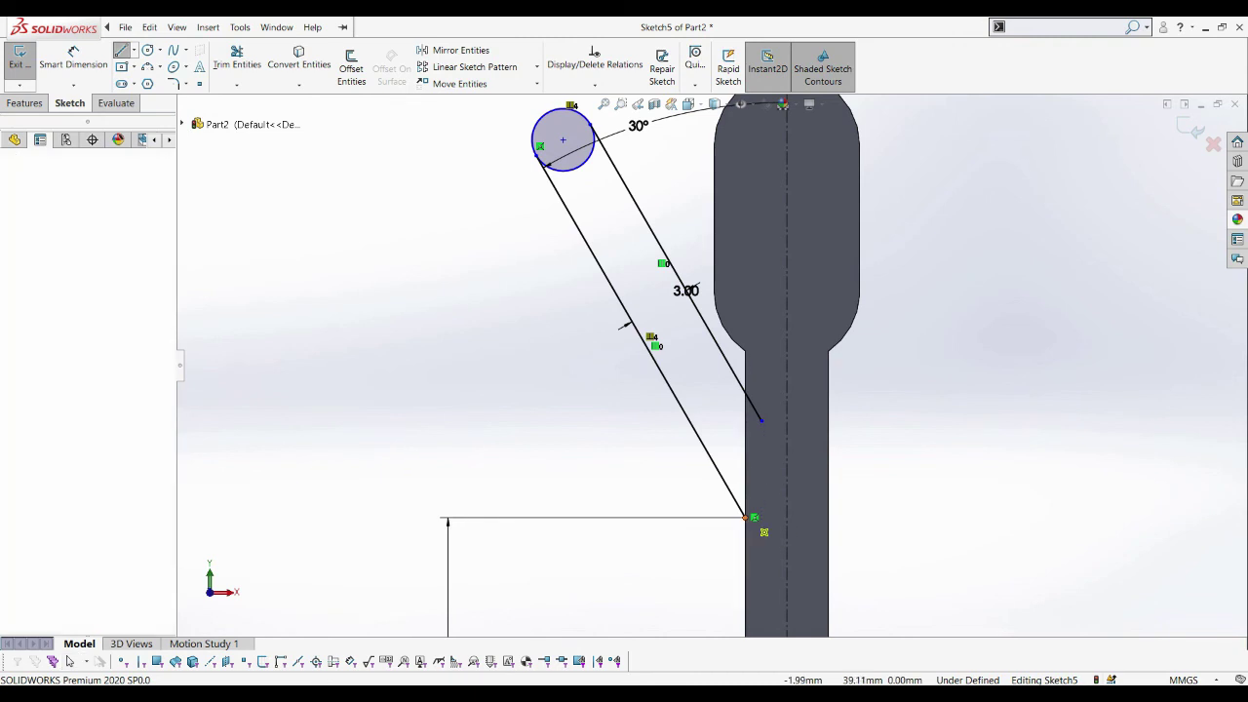
pyautogui.click(746, 517)
pyautogui.click(747, 385)
pyautogui.press('Escape')
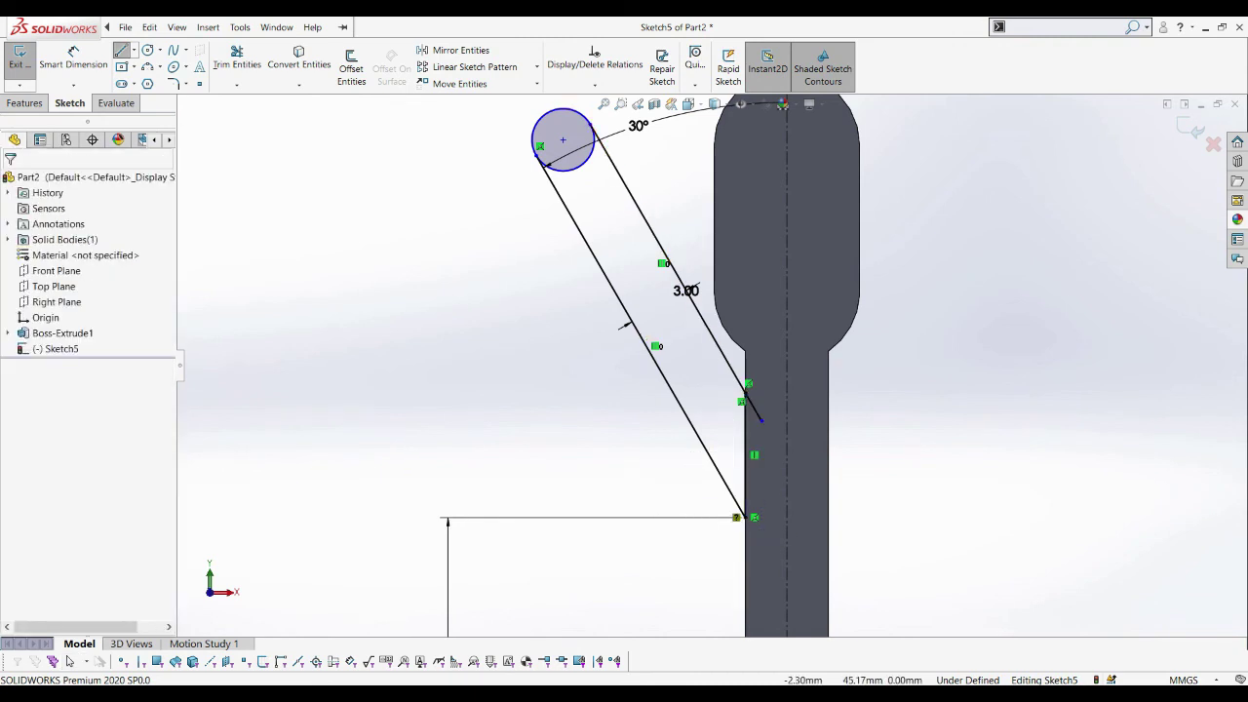
pyautogui.click(237, 58)
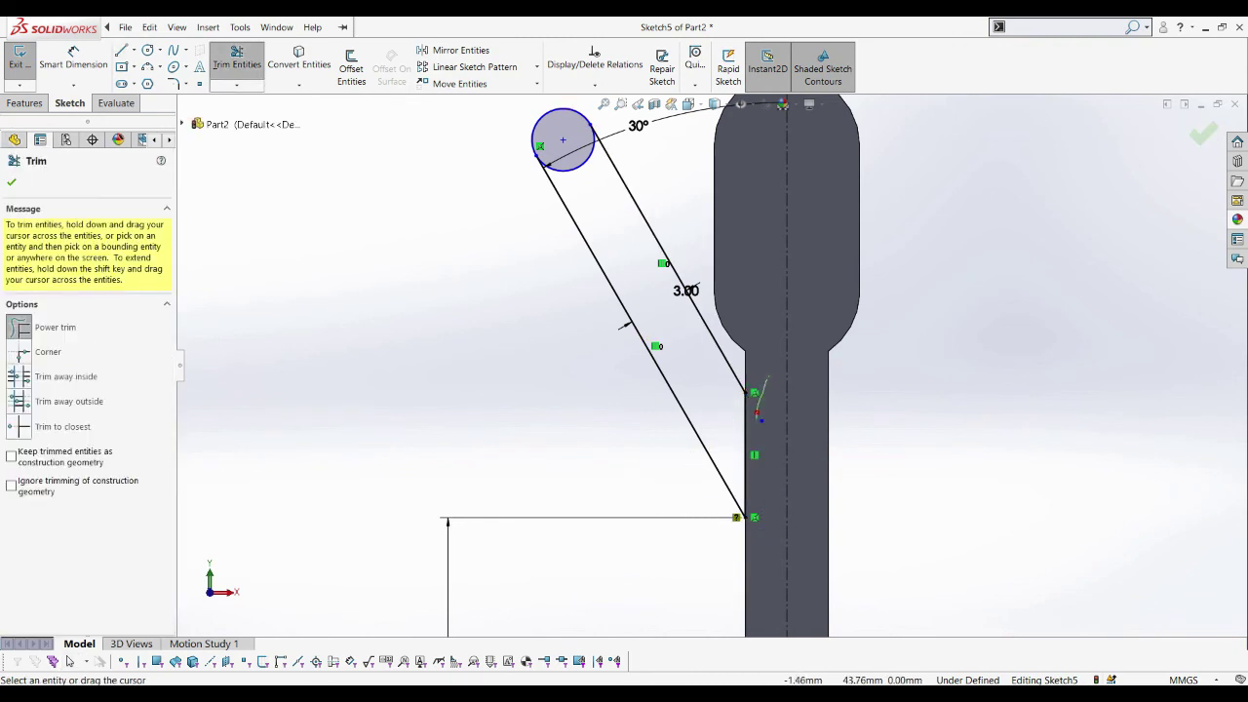
pyautogui.moveTo(759, 417); pyautogui.dragTo(829, 420, button='middle')
pyautogui.press('Escape')
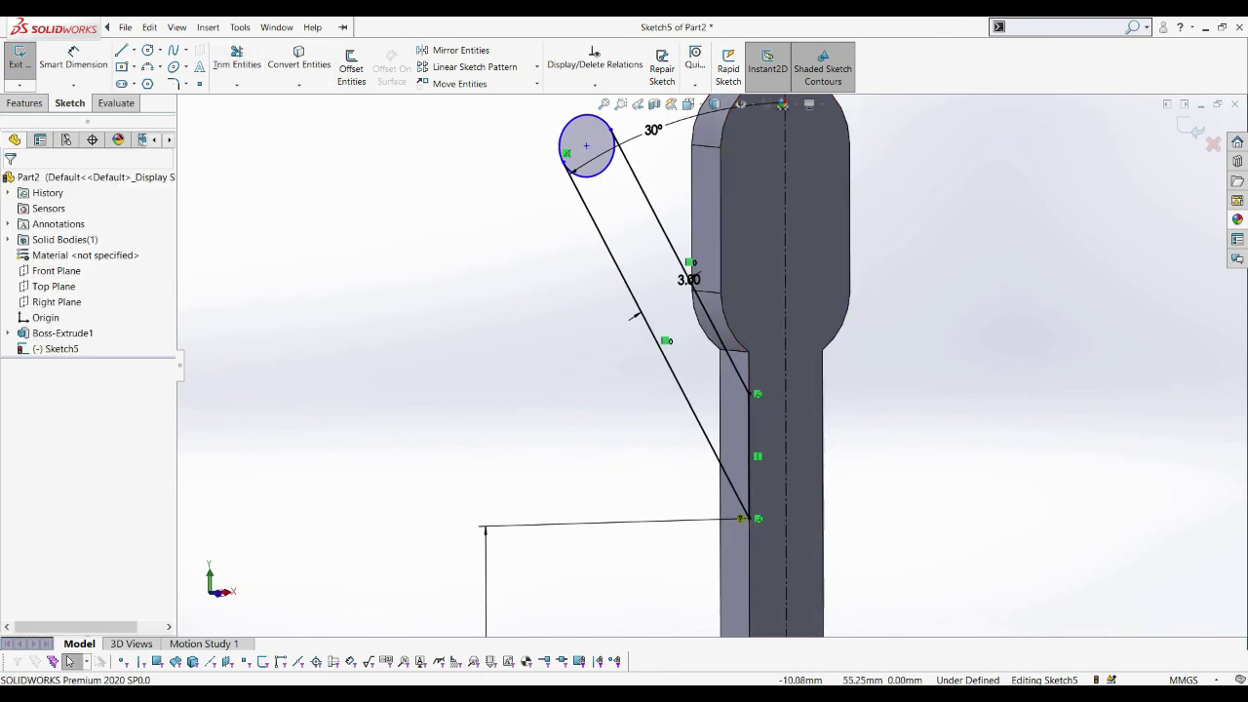
# Trim the circle's inner arc and start a 3.00mm Extruded Boss/Base of the arm profile
pyautogui.click(237, 58)
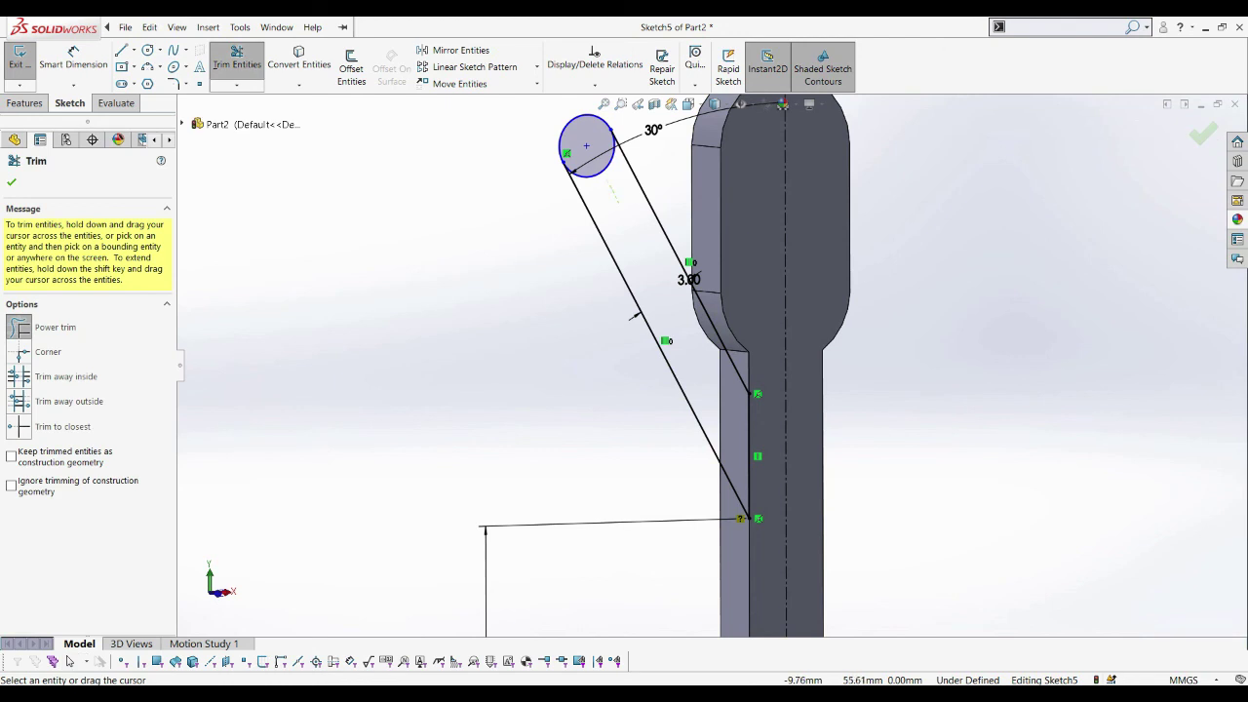
pyautogui.click(605, 162)
pyautogui.press('Escape')
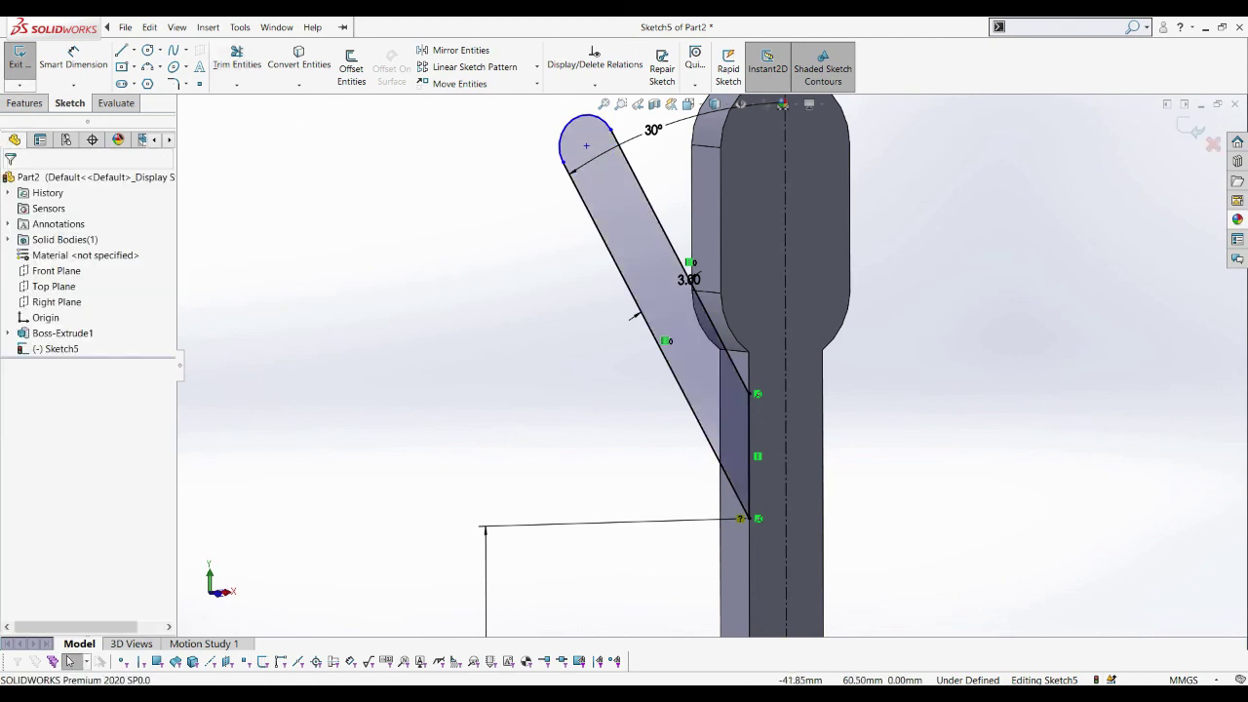
pyautogui.click(25, 102)
pyautogui.click(27, 66)
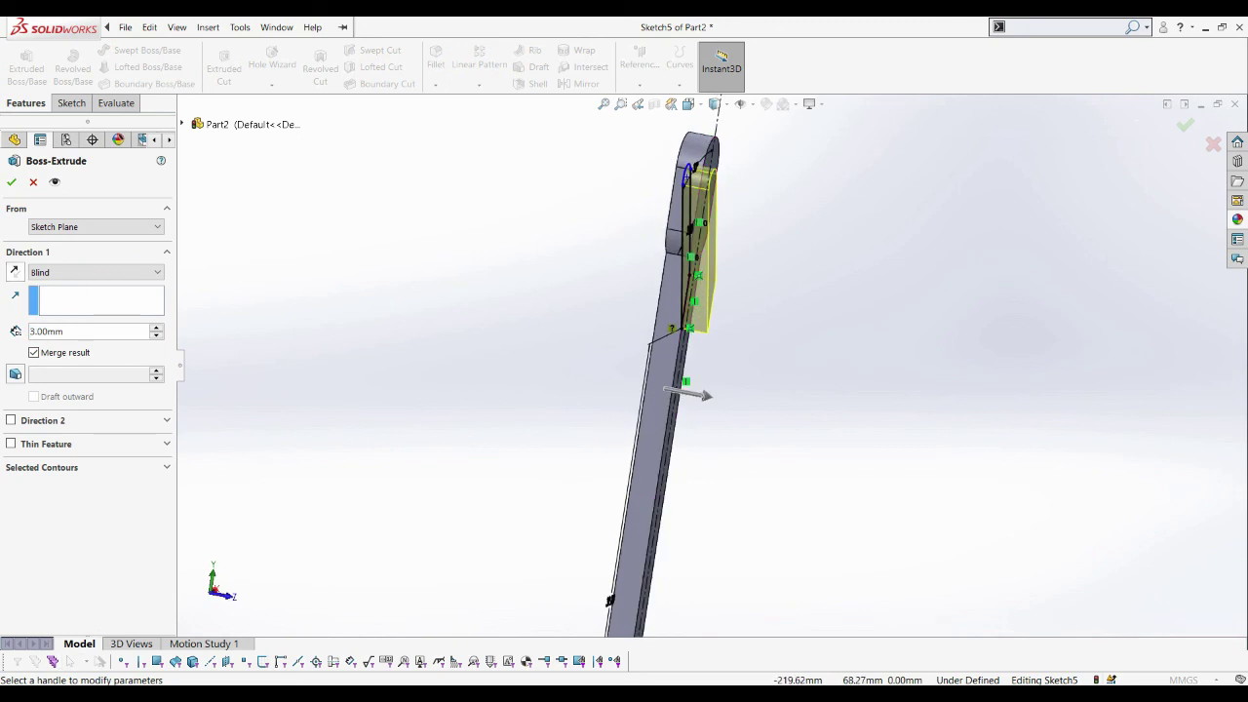
# Reverse the arm extrusion direction, accept it as Boss-Extrude2, and bring up the appearances library
pyautogui.click(15, 272)
pyautogui.click(11, 182)
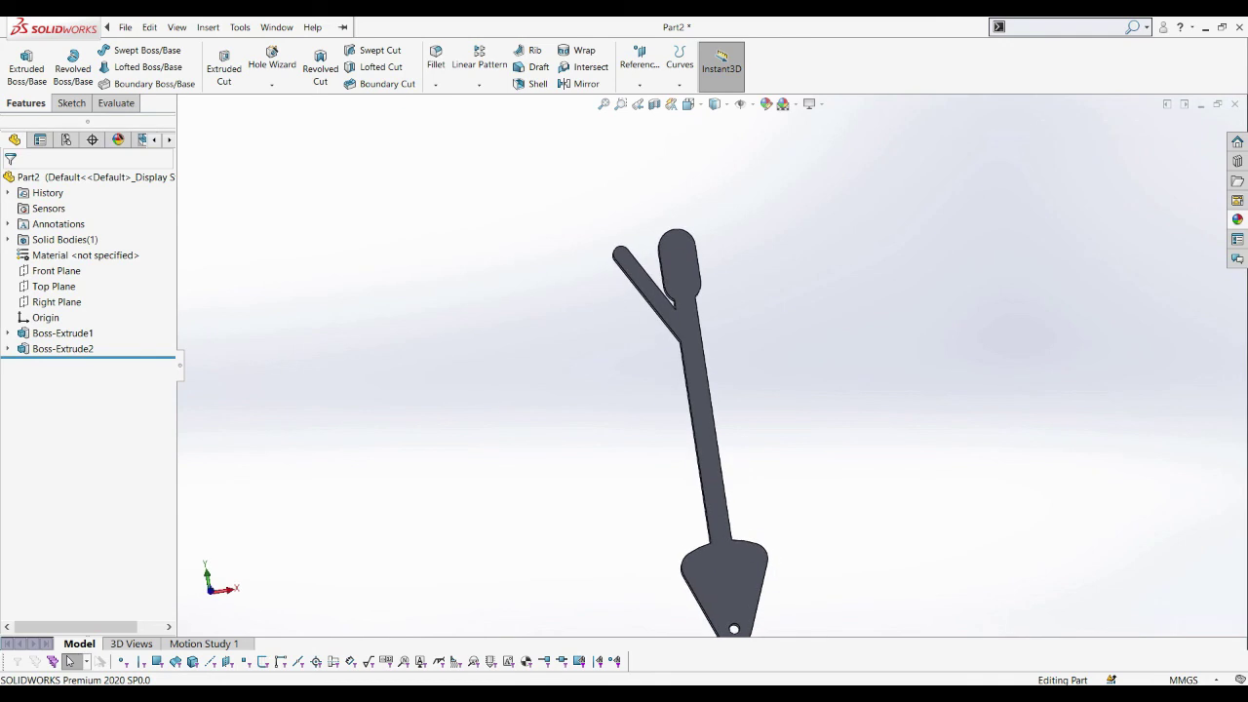
pyautogui.click(1237, 220)
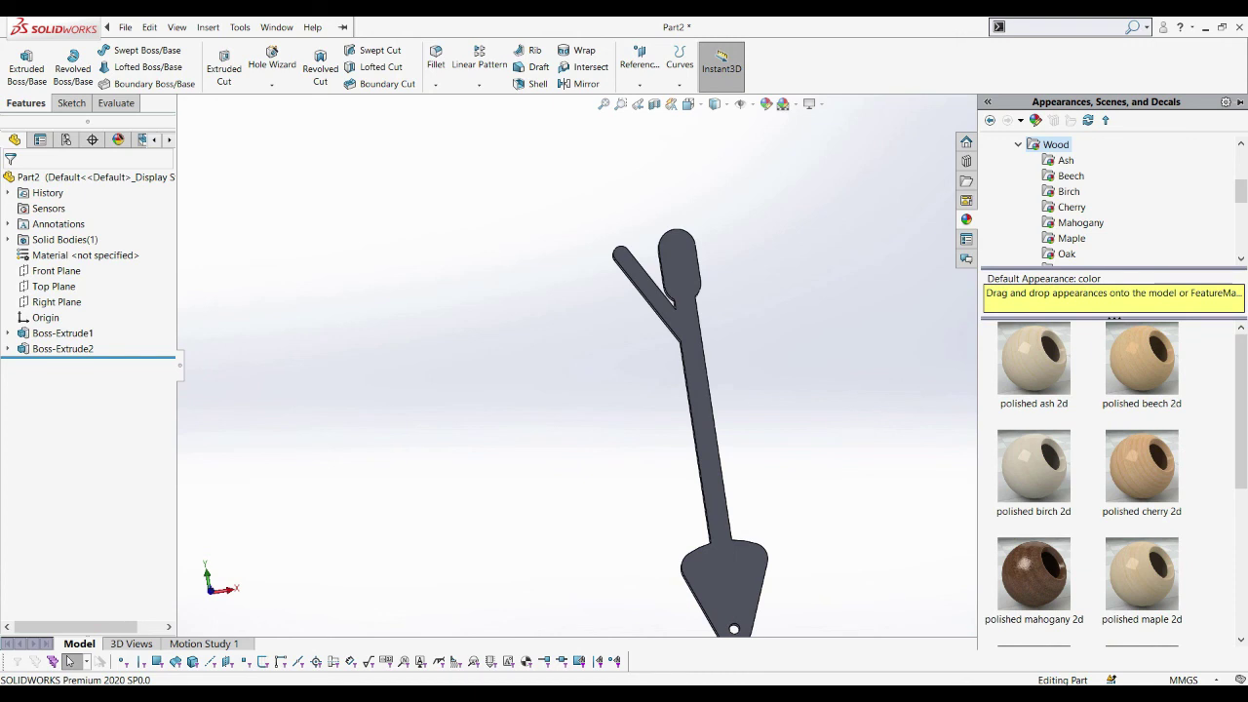
# Browse the Painted appearances, checking the Car and Sprayed paint swatches
pyautogui.keyDown('ctrl'); pyautogui.moveTo(682, 391); pyautogui.dragTo(663, 332, button='middle'); pyautogui.keyUp('ctrl')
pyautogui.scroll(4, 1044, 207)
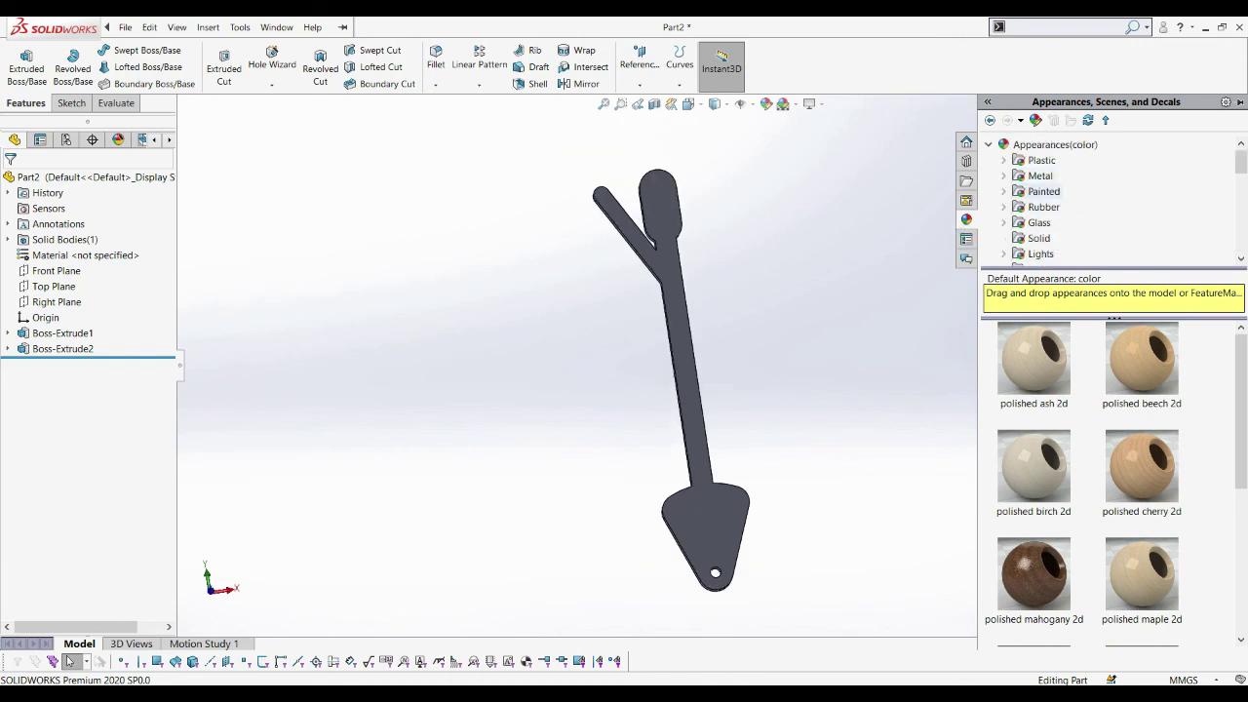
pyautogui.doubleClick(1044, 191)
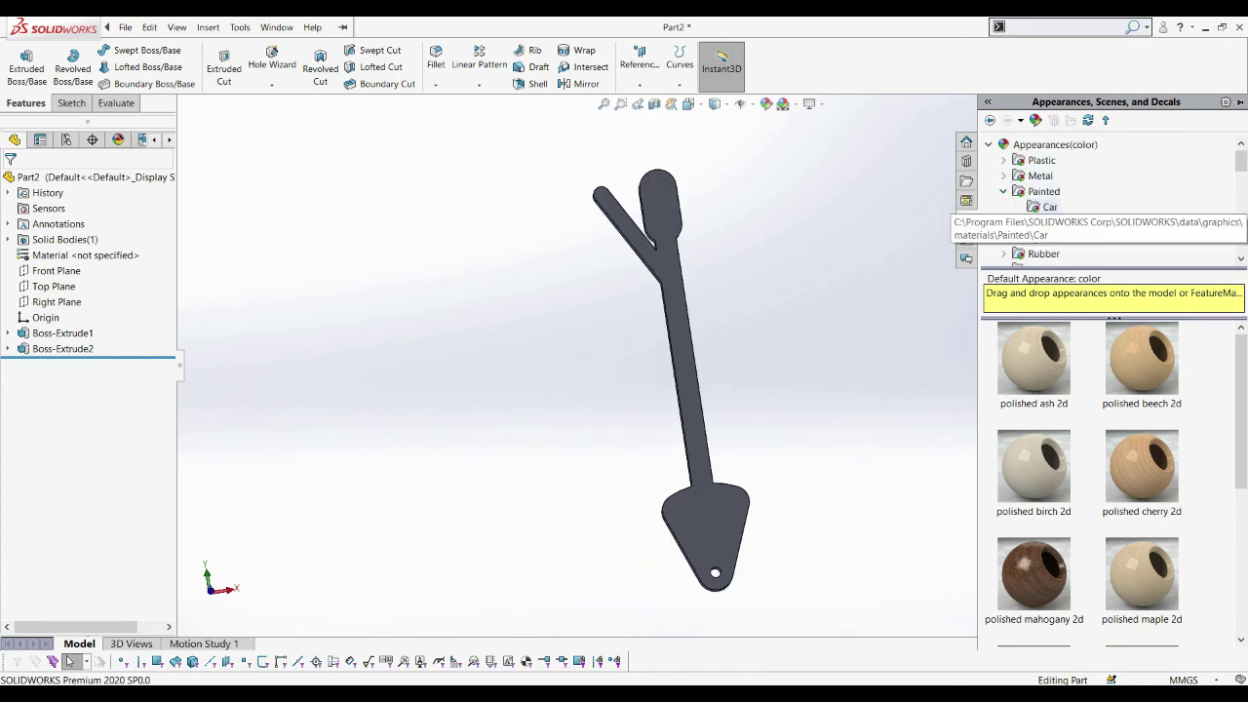
pyautogui.click(1050, 207)
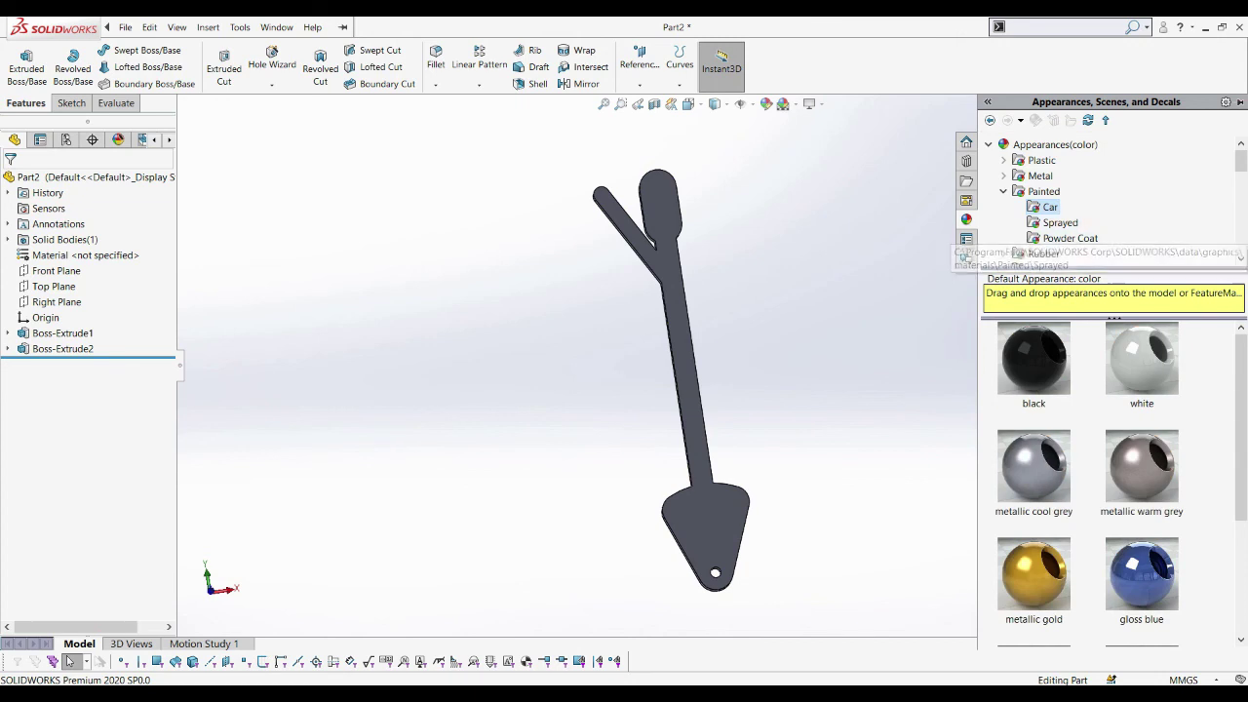
pyautogui.scroll(-3, 1088, 488)
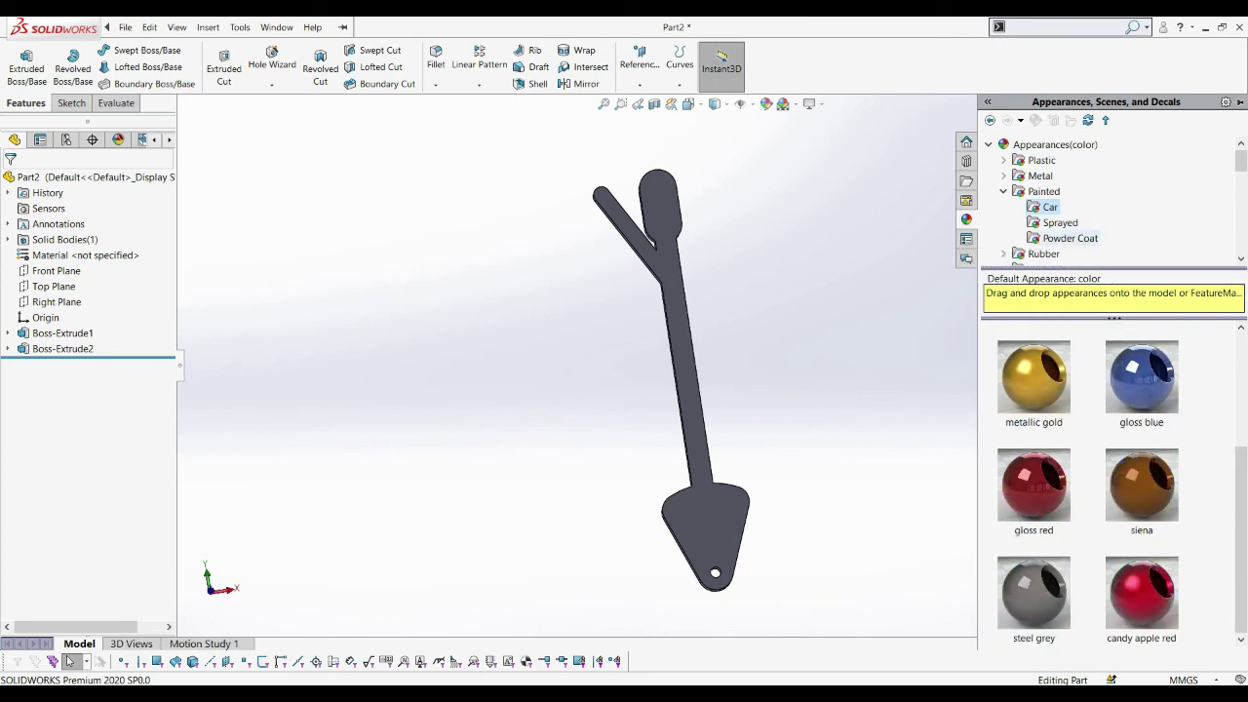
pyautogui.click(1060, 222)
pyautogui.click(1043, 191)
pyautogui.doubleClick(1043, 192)
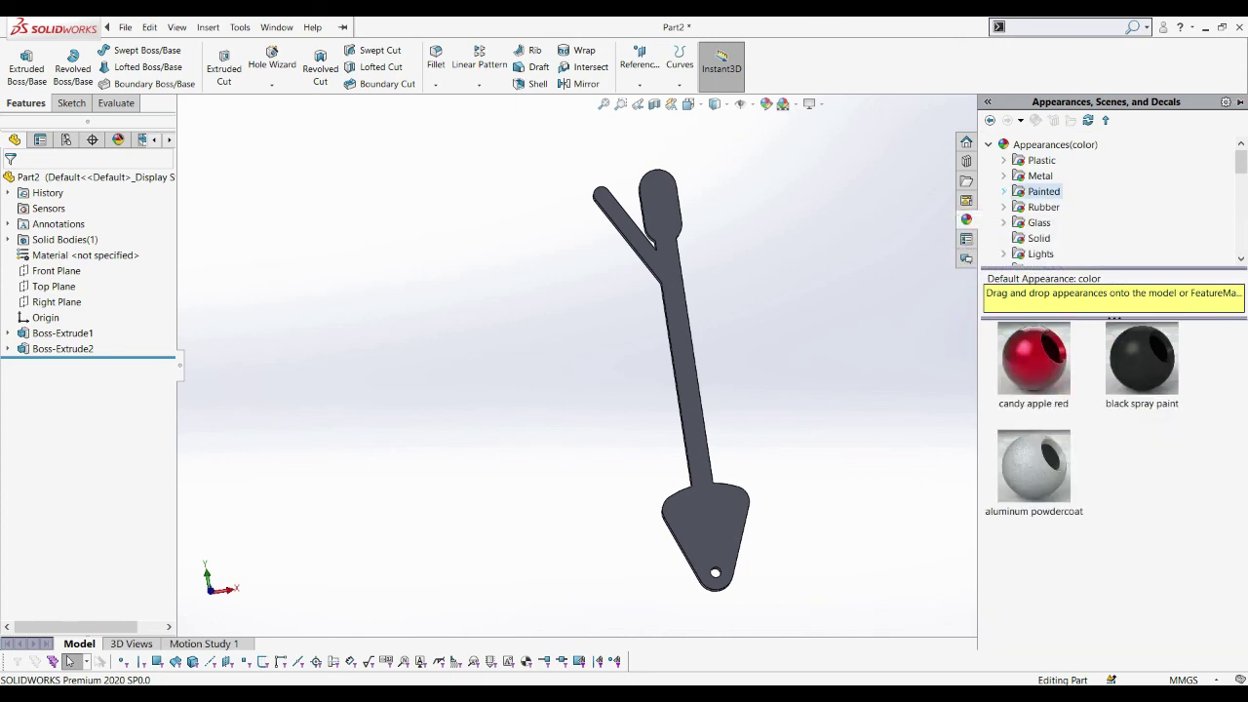
pyautogui.doubleClick(1044, 191)
pyautogui.doubleClick(1043, 191)
pyautogui.doubleClick(1043, 191)
# Drag the white Car paint swatch onto the lever and apply it to the whole part
pyautogui.click(1051, 207)
pyautogui.scroll(-2, 1087, 488)
pyautogui.scroll(2, 1088, 488)
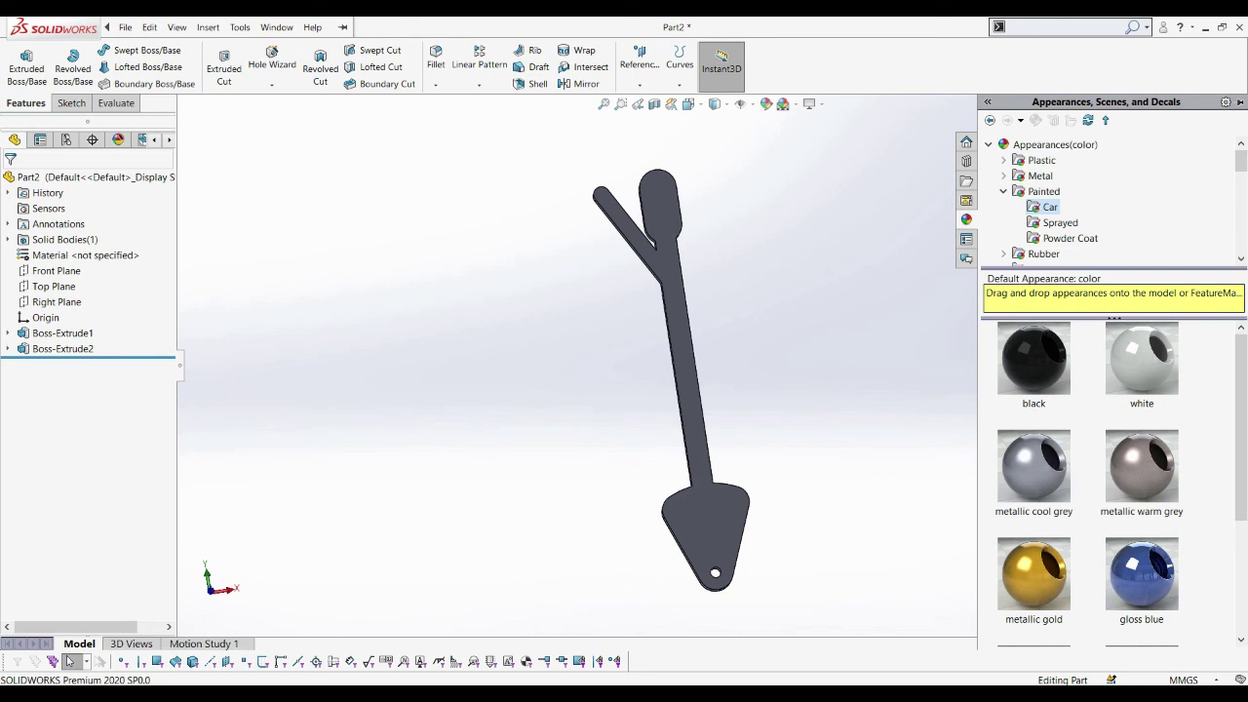
pyautogui.scroll(-2, 1087, 488)
pyautogui.scroll(2, 1087, 488)
pyautogui.moveTo(1142, 358); pyautogui.dragTo(687, 527)
pyautogui.click(731, 533)
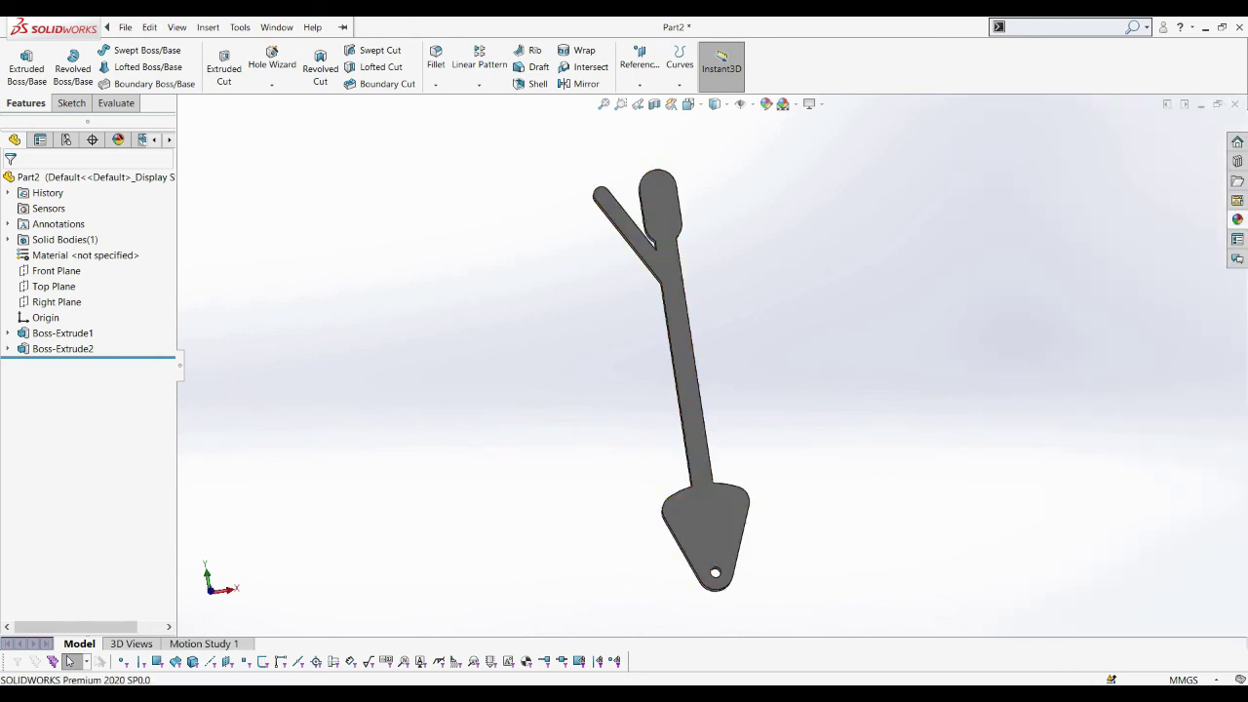
pyautogui.click(789, 104)
# Apply the Plain White background scene and show the lever in Front view
pyautogui.click(820, 139)
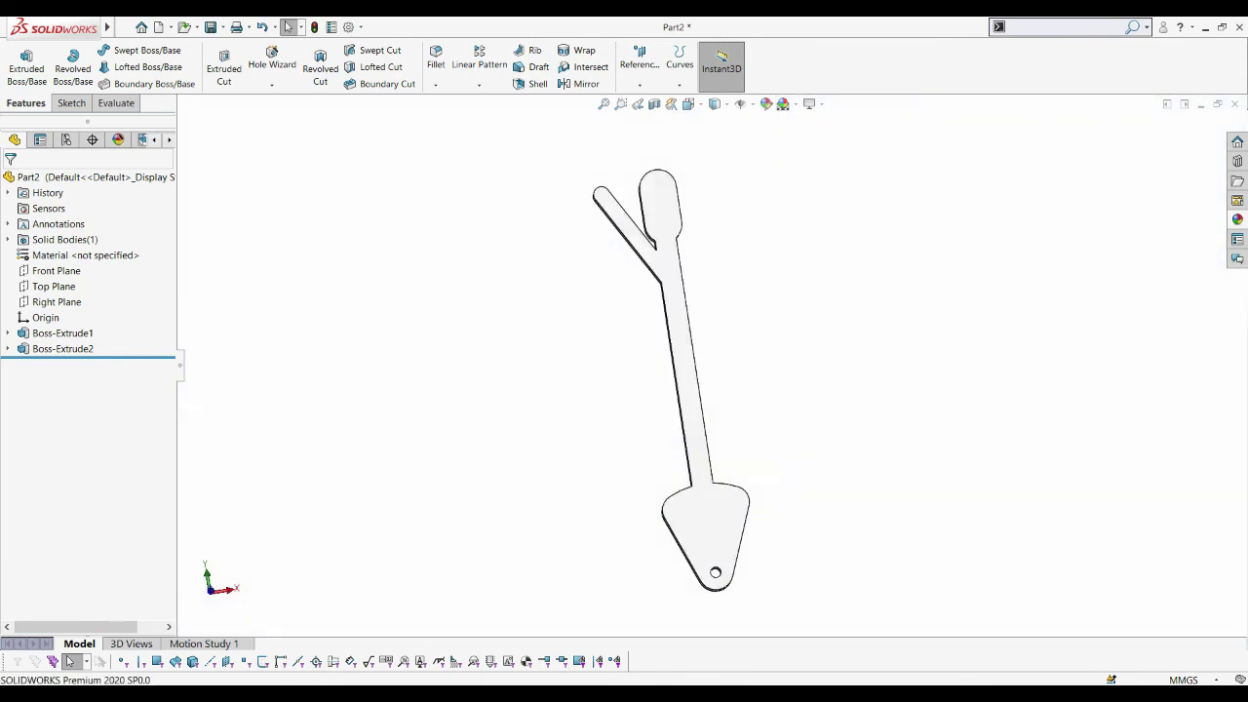
pyautogui.hotkey('ctrl', '7')
pyautogui.hotkey('ctrl', '1')
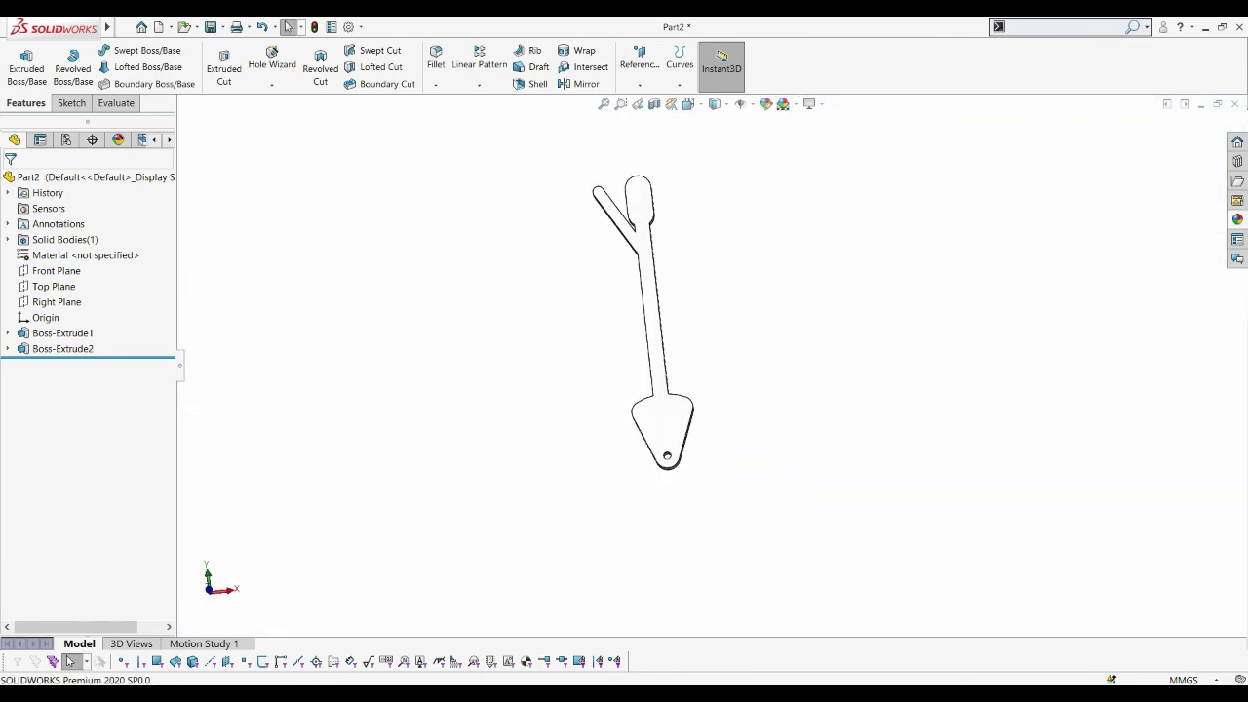
# Save the part into the 11- HAND BRAKE folder inside july
pyautogui.hotkey('ctrl', 's')
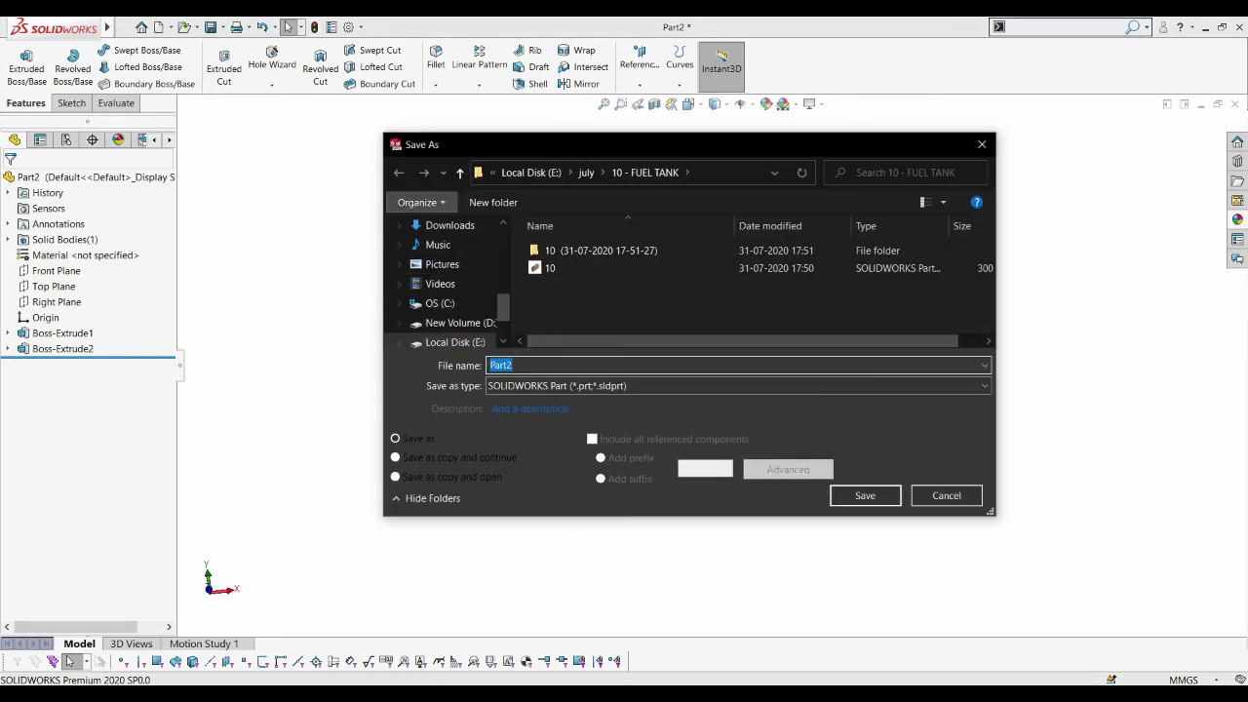
pyautogui.click(459, 173)
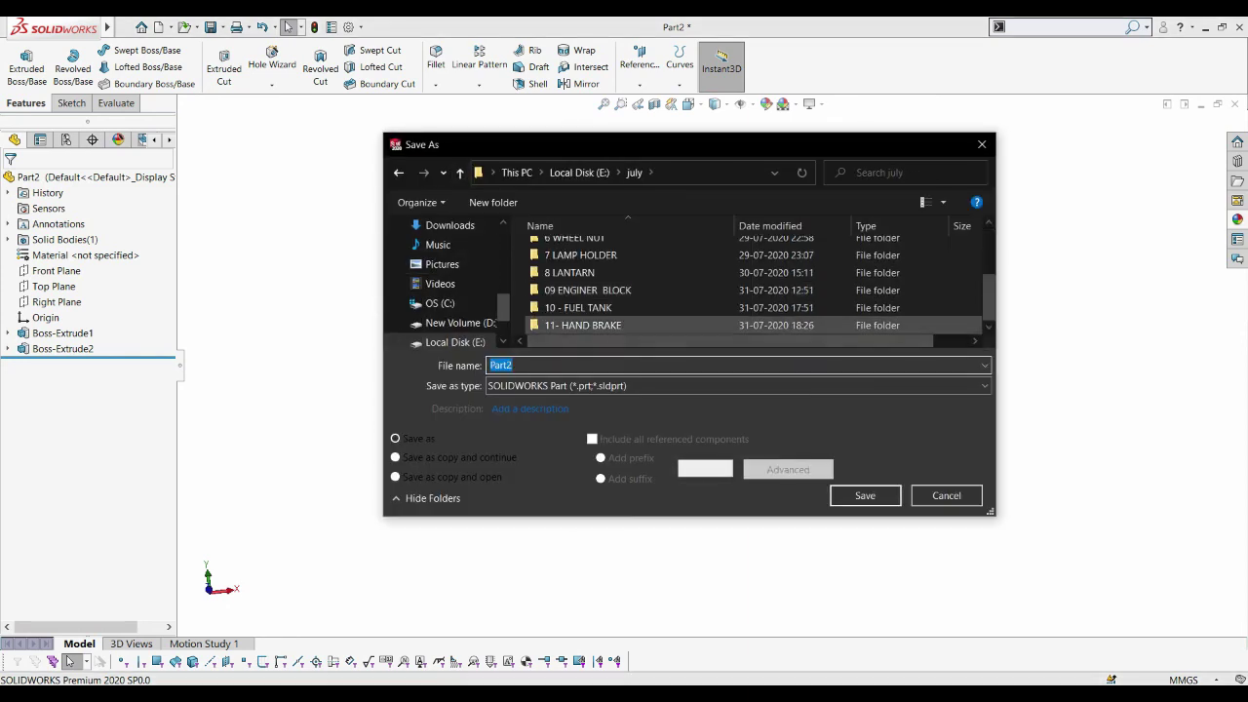
pyautogui.doubleClick(585, 326)
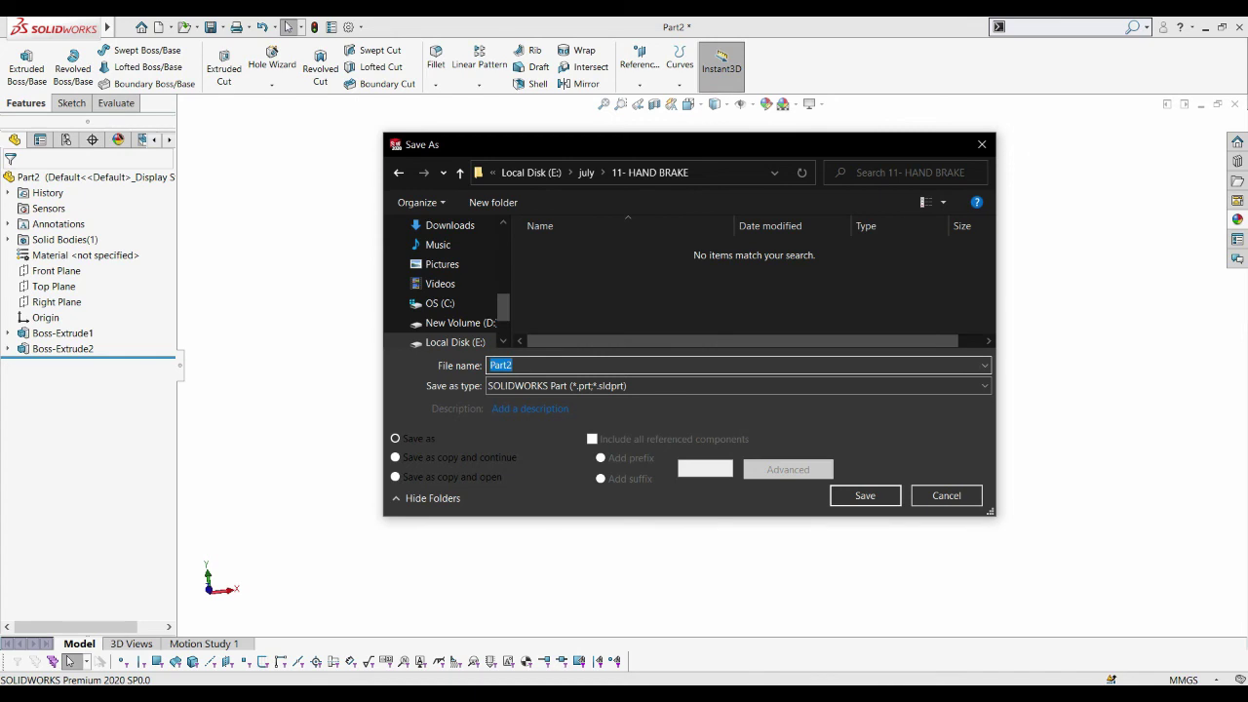
pyautogui.write('11')
pyautogui.press('Return')
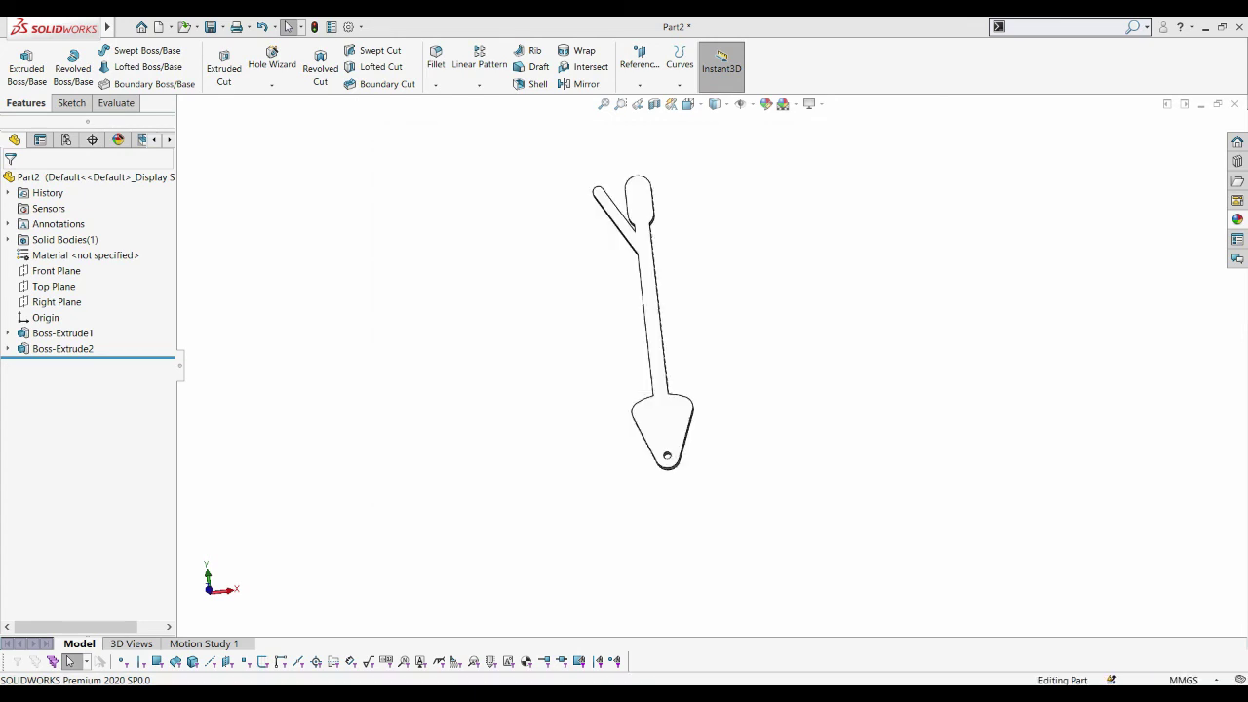